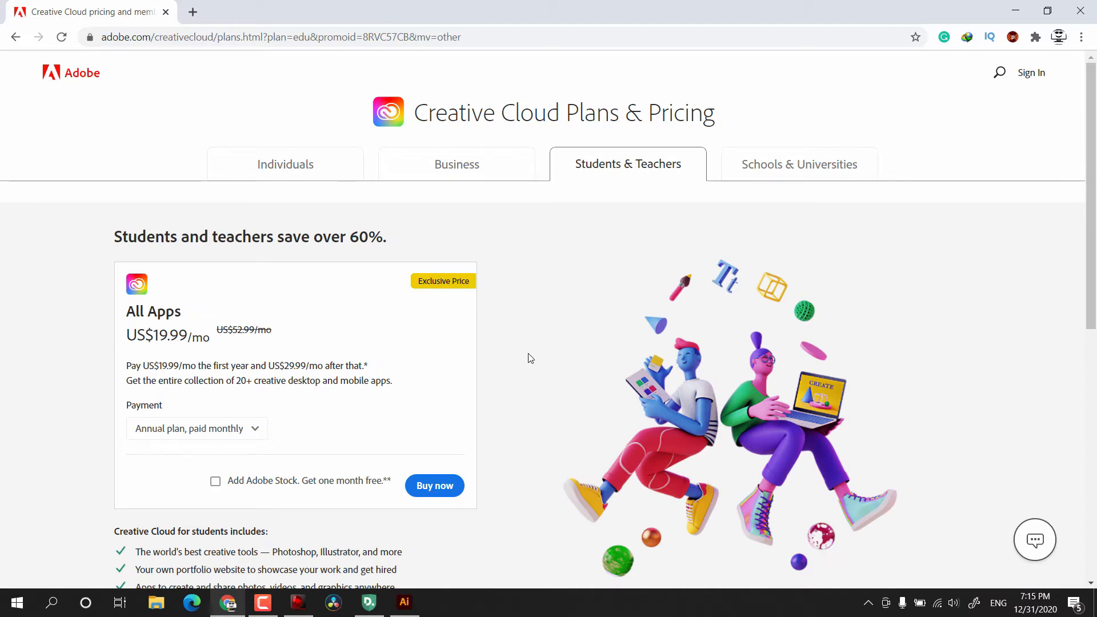
- Switch from the browser to Illustrator and view the Learn tutorials and cloud documents from the start screen
{"action": "left_click", "coordinate": [1015, 10]}
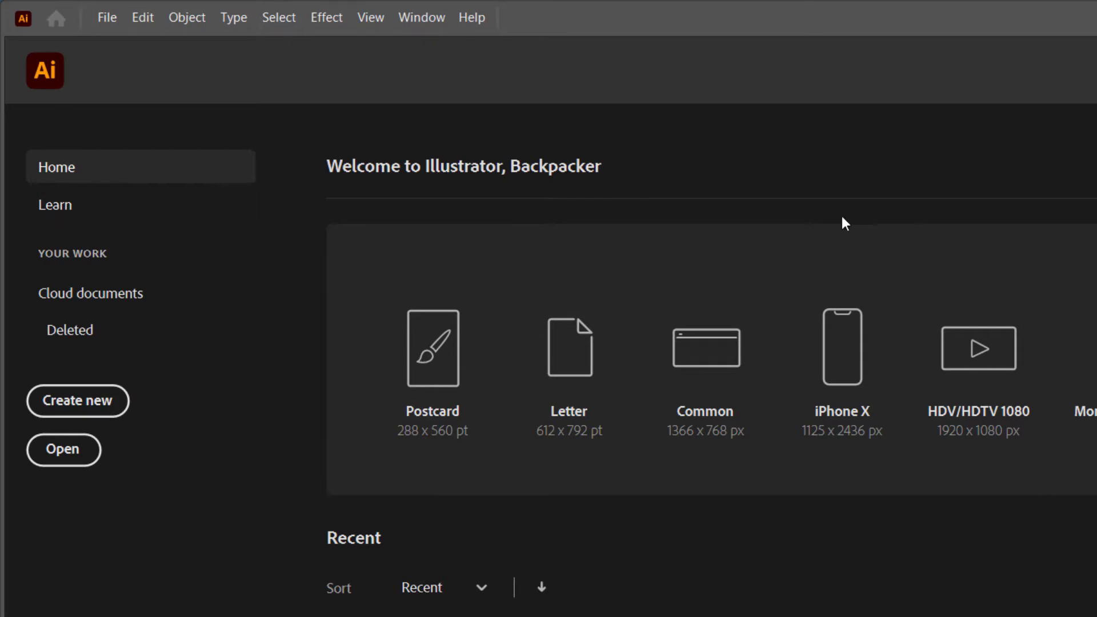
{"action": "left_click", "coordinate": [42, 206]}
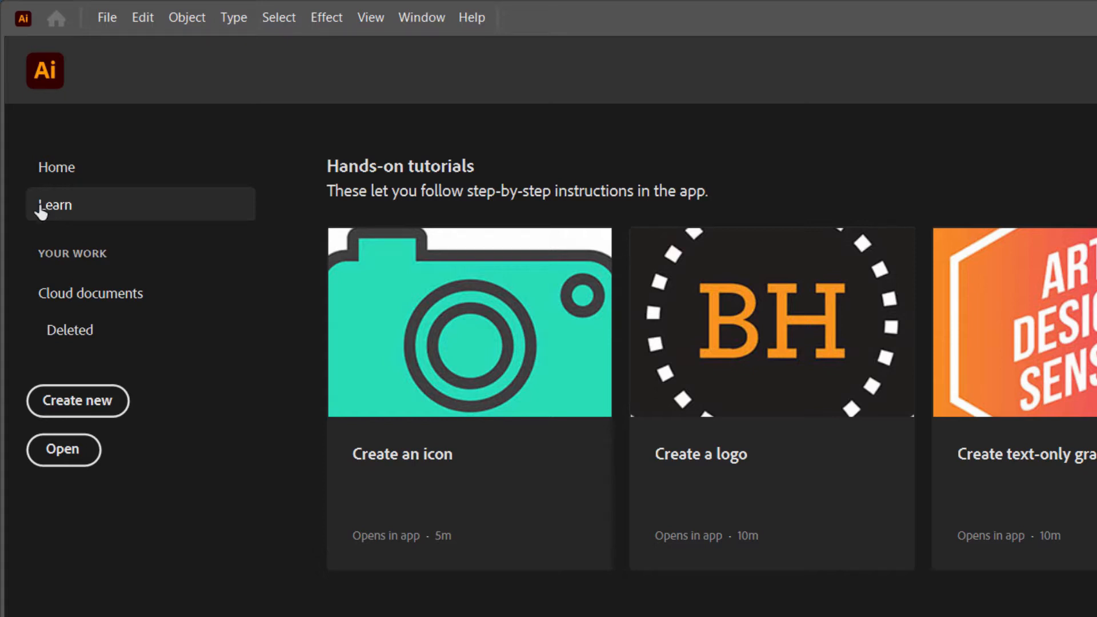
{"action": "left_click", "coordinate": [114, 309]}
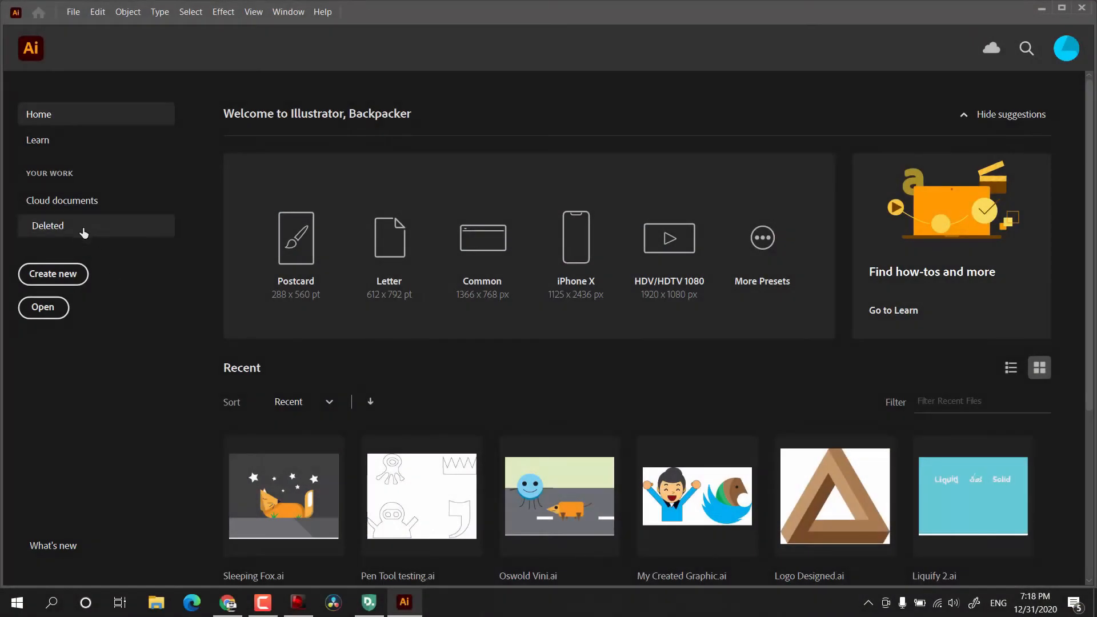
- Start a new document and name it Basics
{"action": "left_click", "coordinate": [64, 273]}
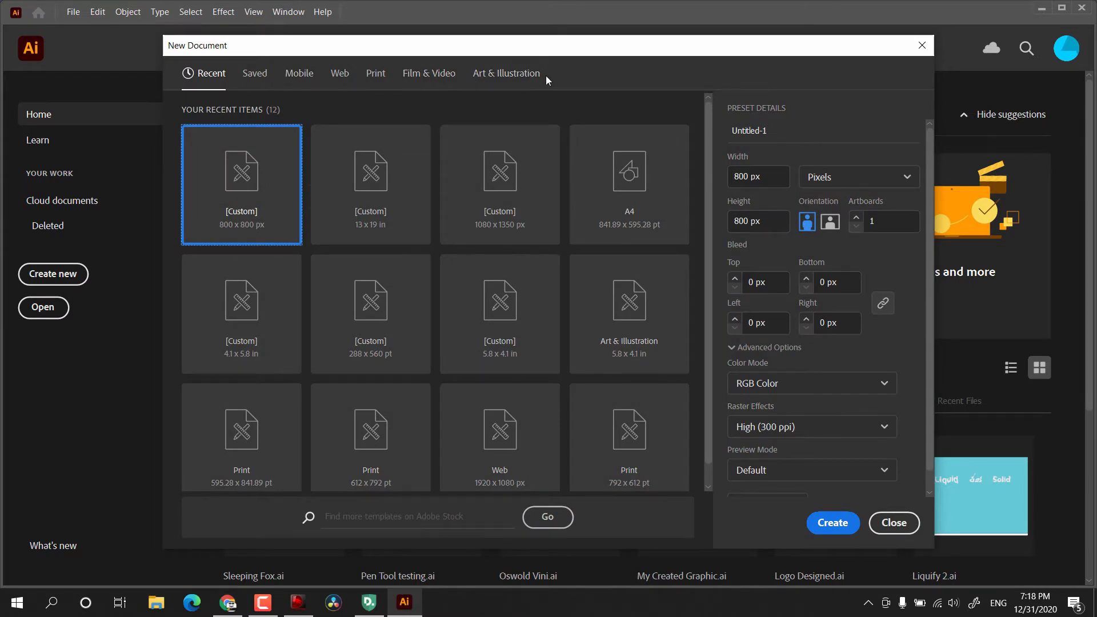
{"action": "left_click", "coordinate": [729, 130]}
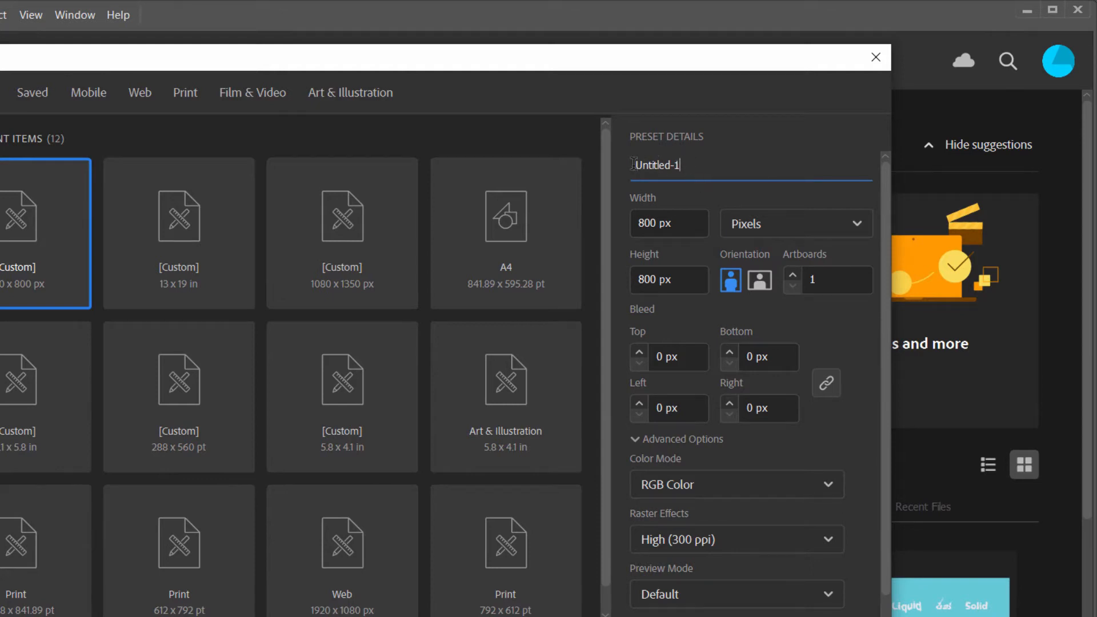
{"action": "key", "text": "ctrl+a"}
{"action": "type", "text": "Basics"}
- Review the new document's unit choices and select Pixels as its measurement unit
{"action": "left_click", "coordinate": [670, 278]}
{"action": "left_click", "coordinate": [783, 227]}
{"action": "left_click", "coordinate": [791, 229]}
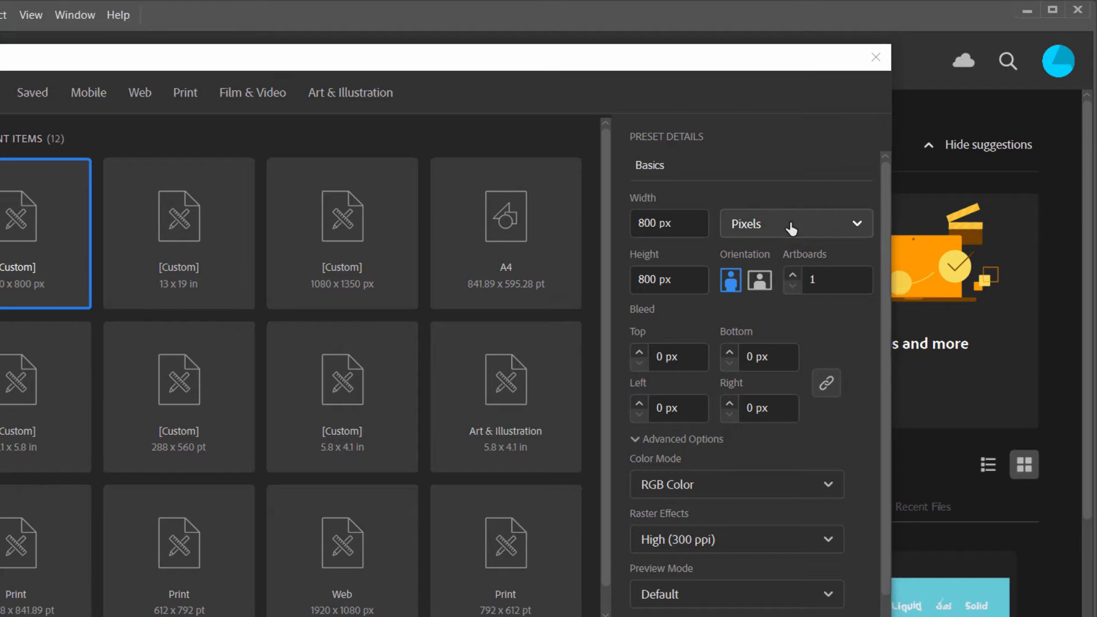
{"action": "left_click", "coordinate": [791, 228]}
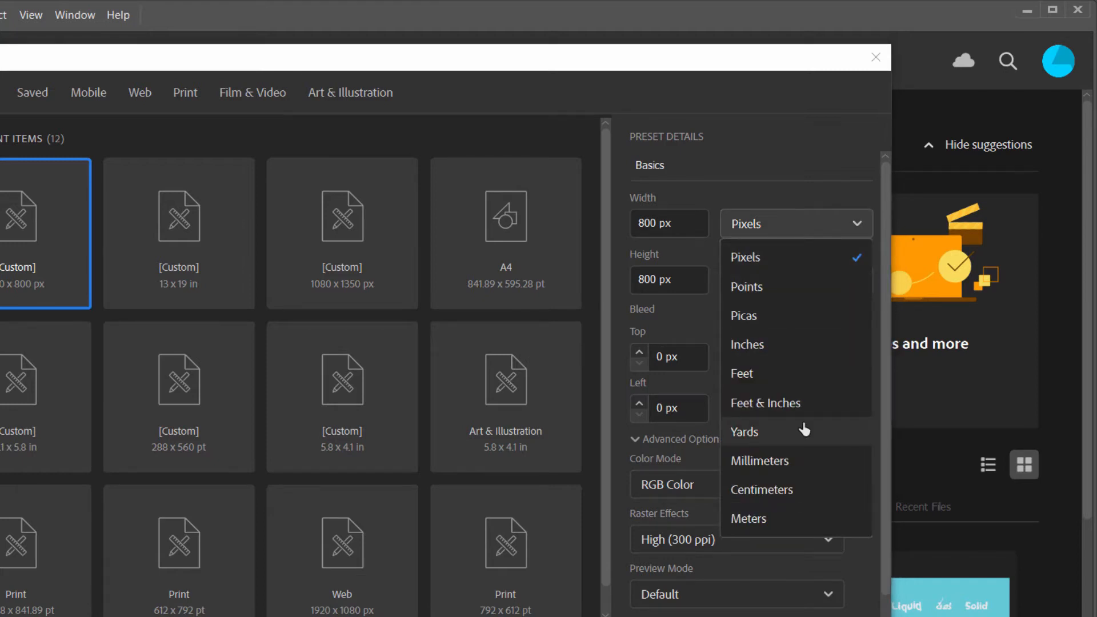
{"action": "left_click", "coordinate": [733, 265]}
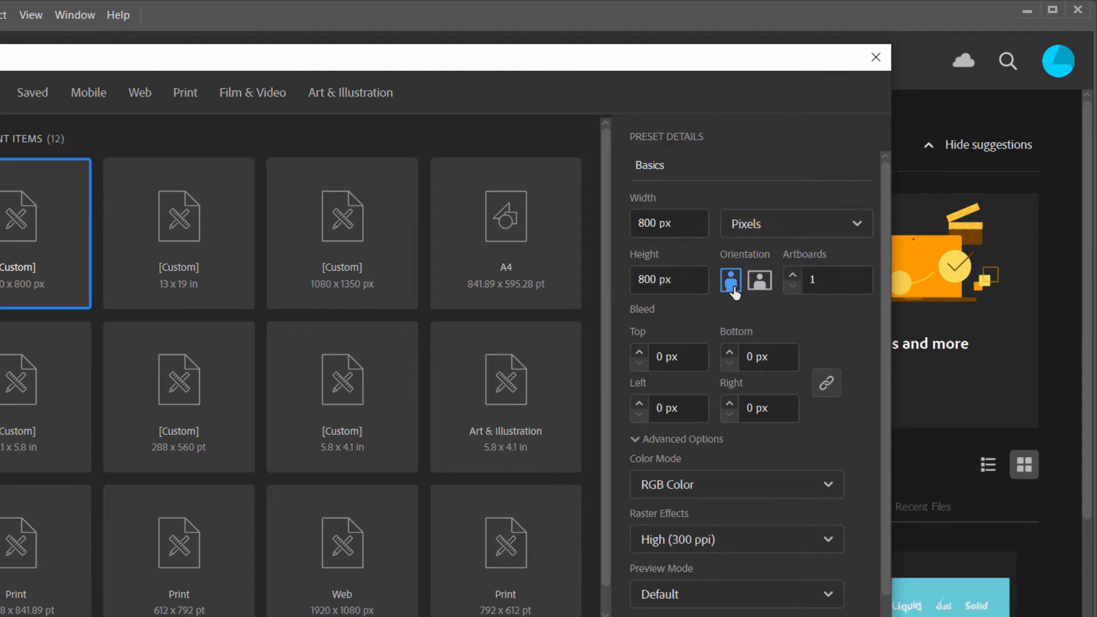
{"action": "left_click", "coordinate": [814, 280]}
- Review the RGB Color and CMYK Color options for the new document's color mode
{"action": "scroll", "coordinate": [831, 360], "scroll_direction": "down", "scroll_amount": 1}
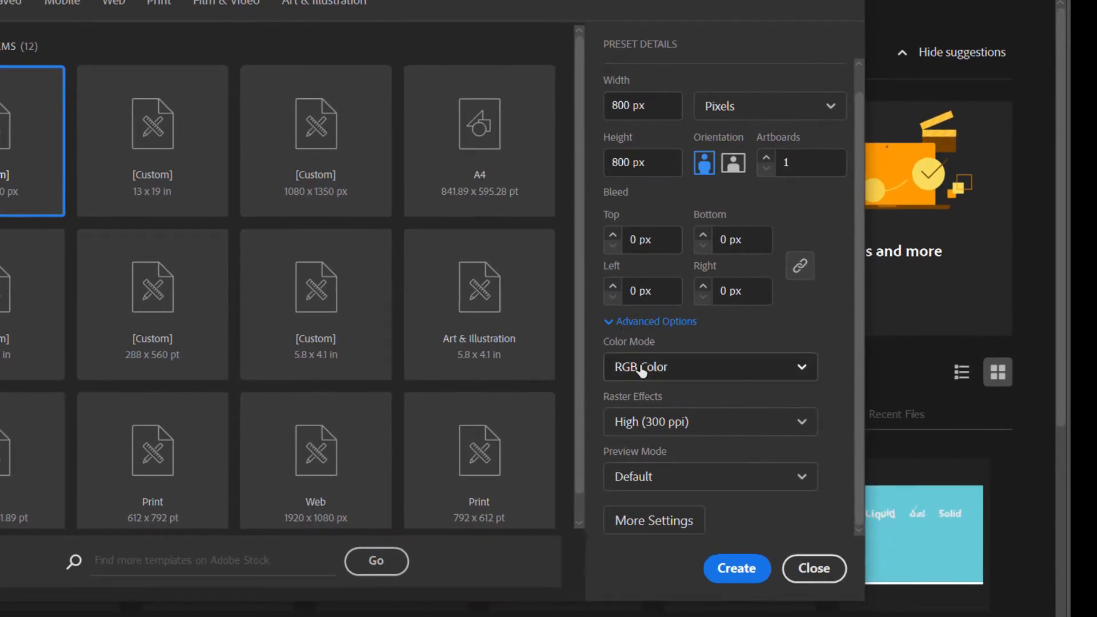
{"action": "left_click", "coordinate": [750, 371]}
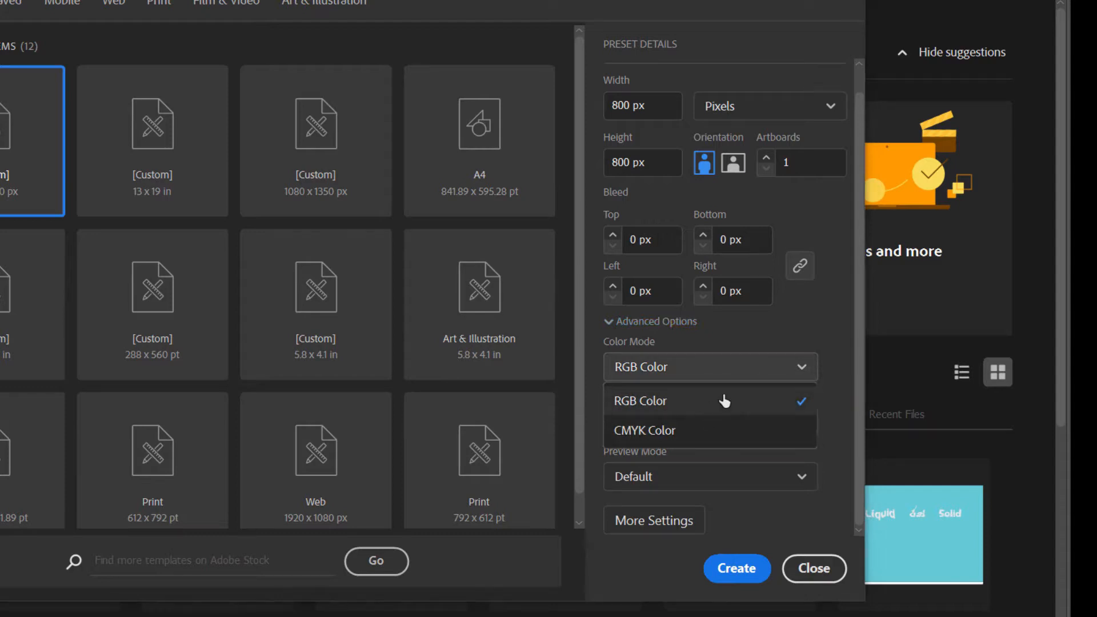
{"action": "left_click", "coordinate": [760, 369]}
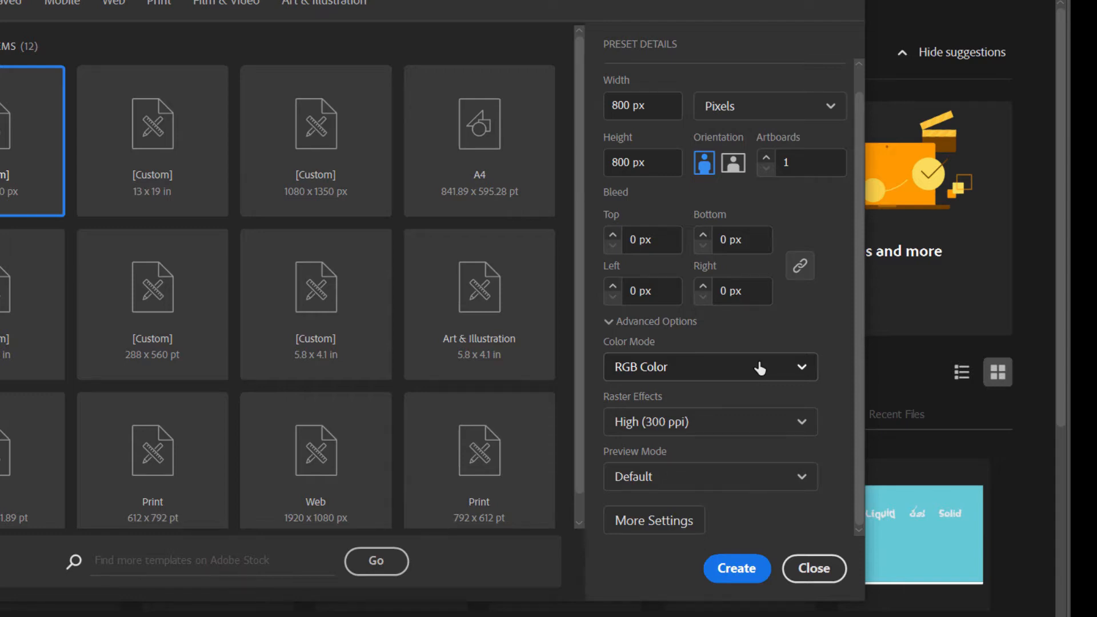
{"action": "left_click", "coordinate": [719, 380]}
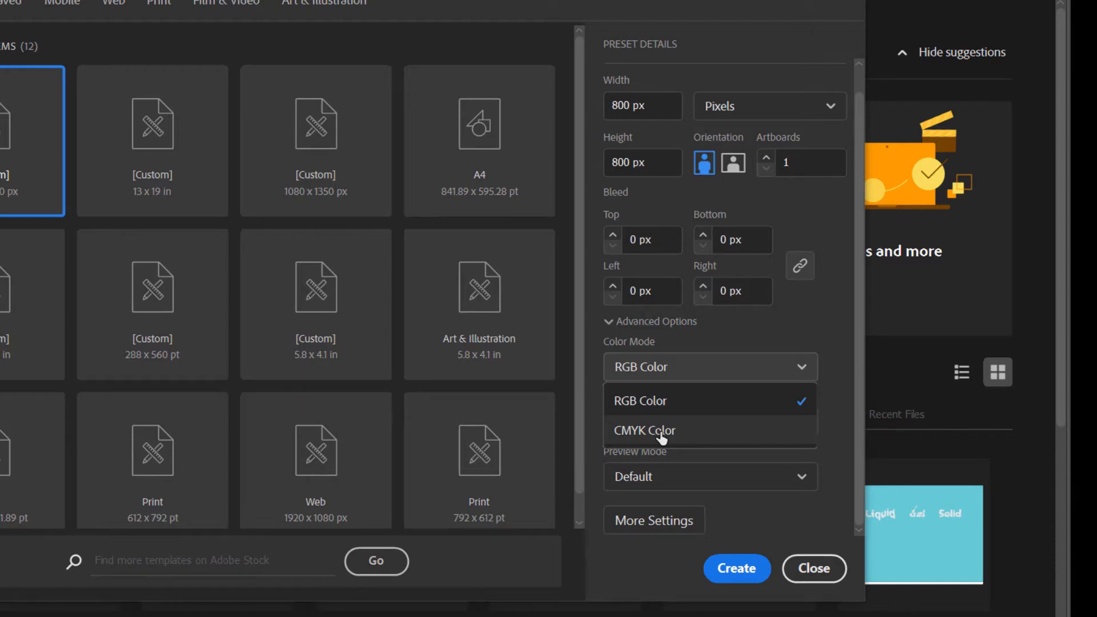
{"action": "left_click", "coordinate": [718, 381]}
- Set the new document's raster effects to High (300 ppi)
{"action": "left_click", "coordinate": [655, 433]}
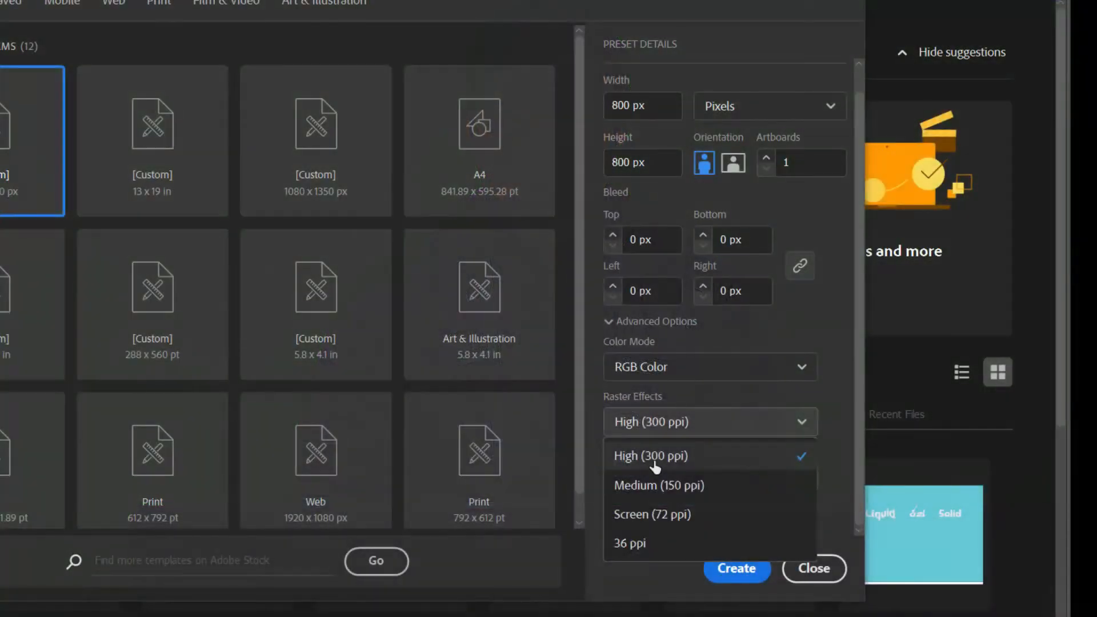
{"action": "left_click", "coordinate": [655, 467]}
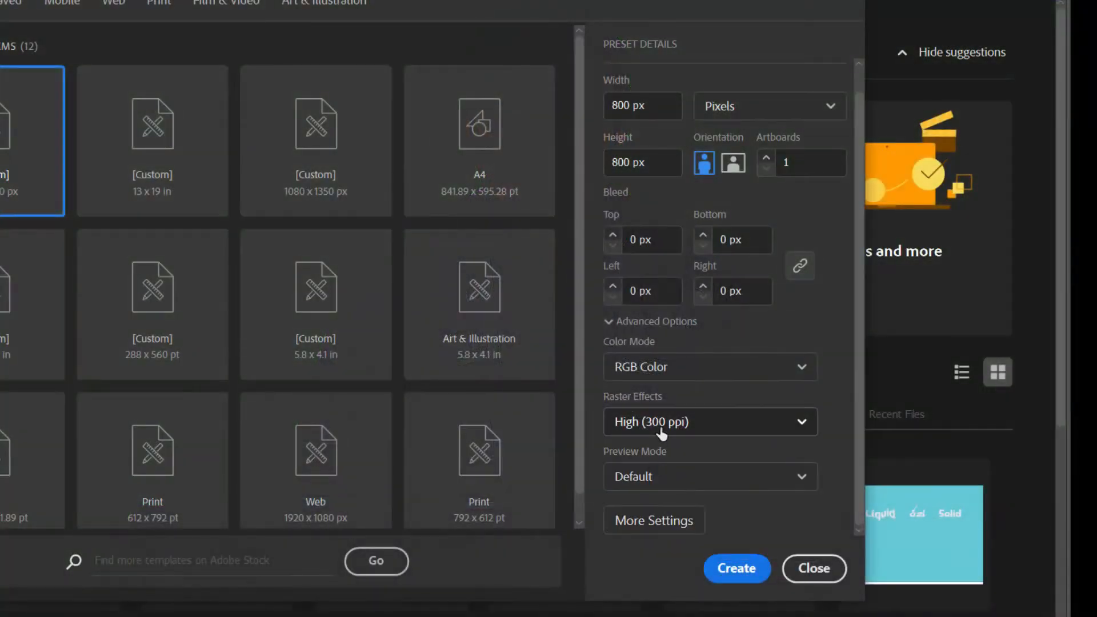
{"action": "left_click", "coordinate": [660, 434]}
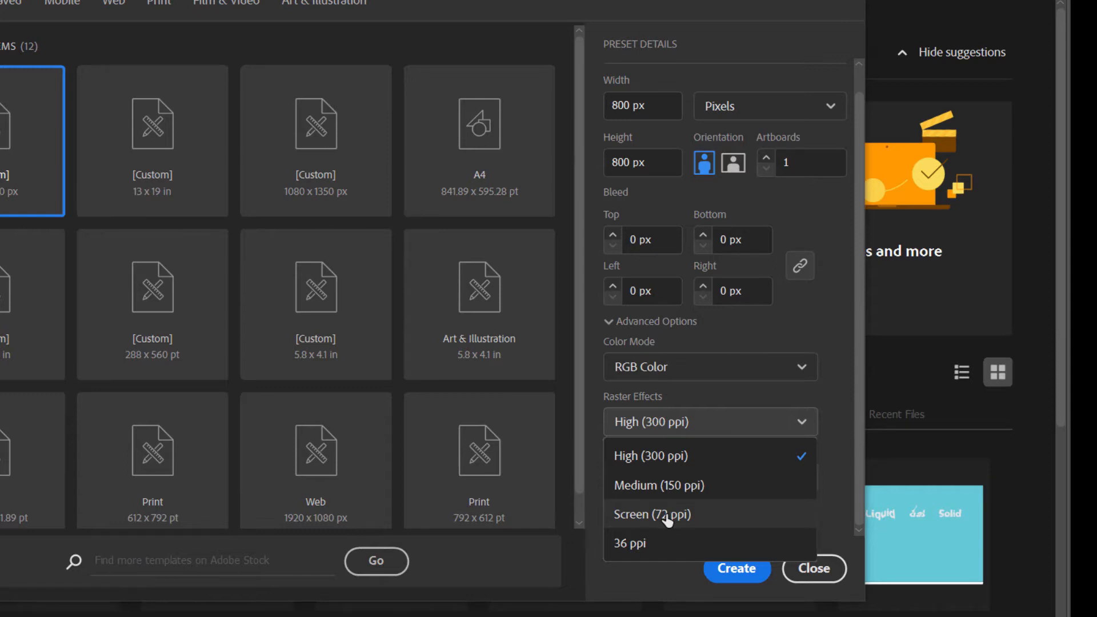
{"action": "left_click", "coordinate": [660, 458]}
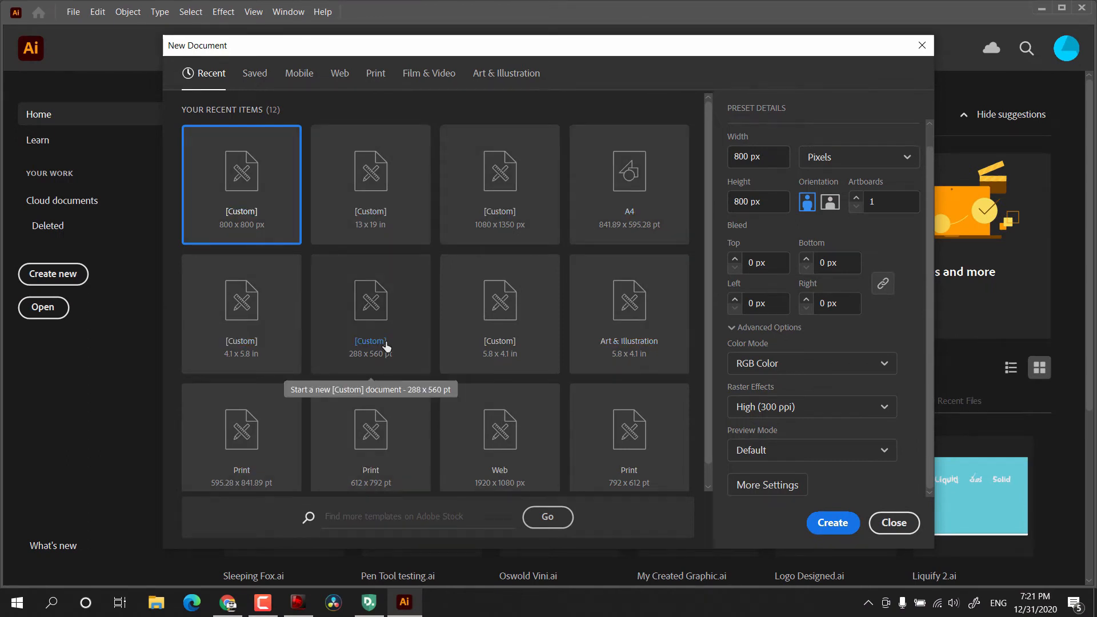
- Look over the Mobile, Web and Print presets and create the document from the recent custom 800 x 800 px preset
{"action": "left_click", "coordinate": [301, 84]}
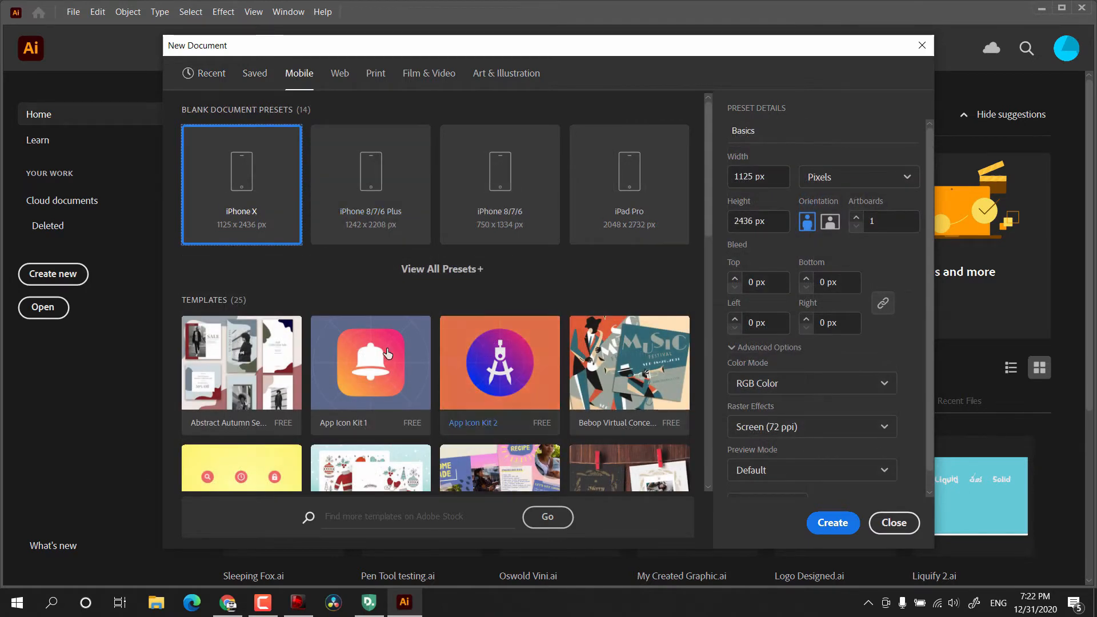
{"action": "left_click", "coordinate": [340, 73]}
{"action": "left_click", "coordinate": [377, 75]}
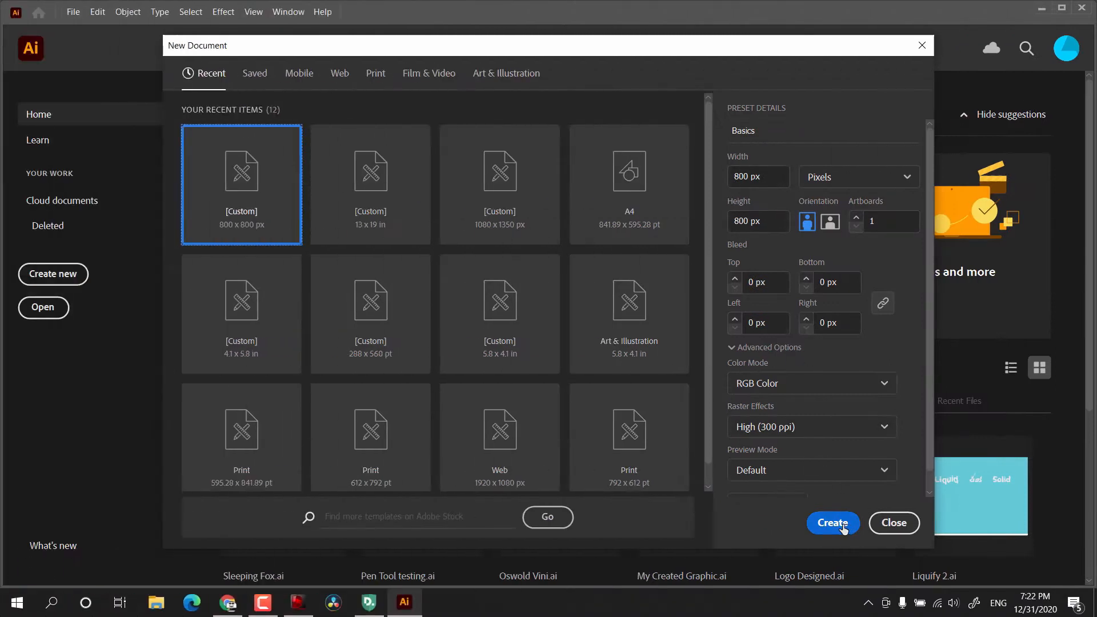
{"action": "left_click", "coordinate": [843, 529]}
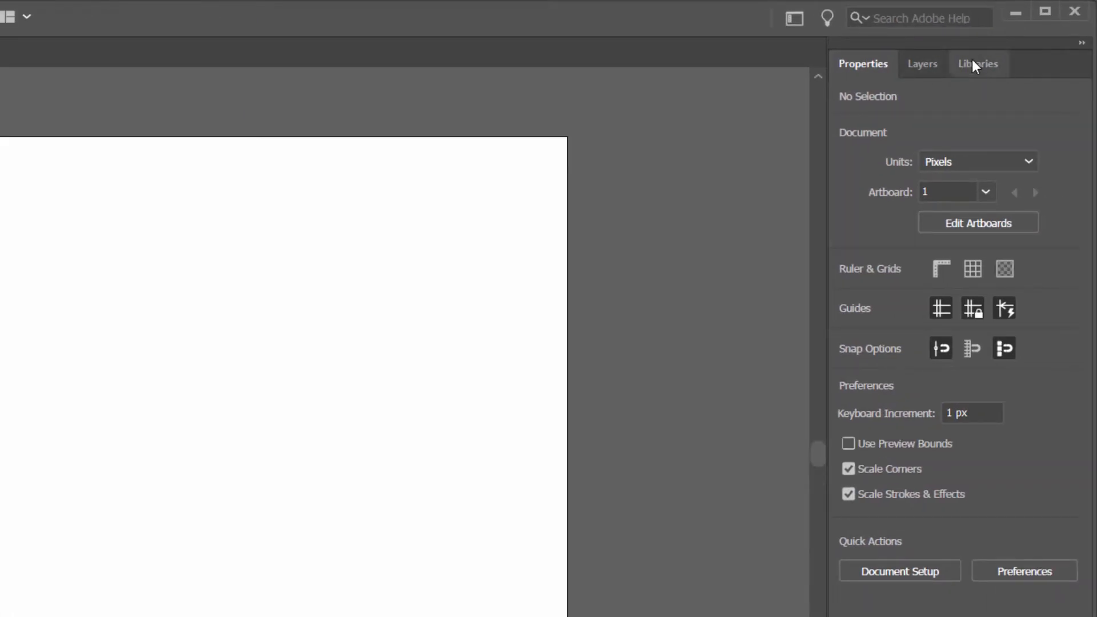
- Switch the workspace to Essentials
{"action": "left_click", "coordinate": [791, 22]}
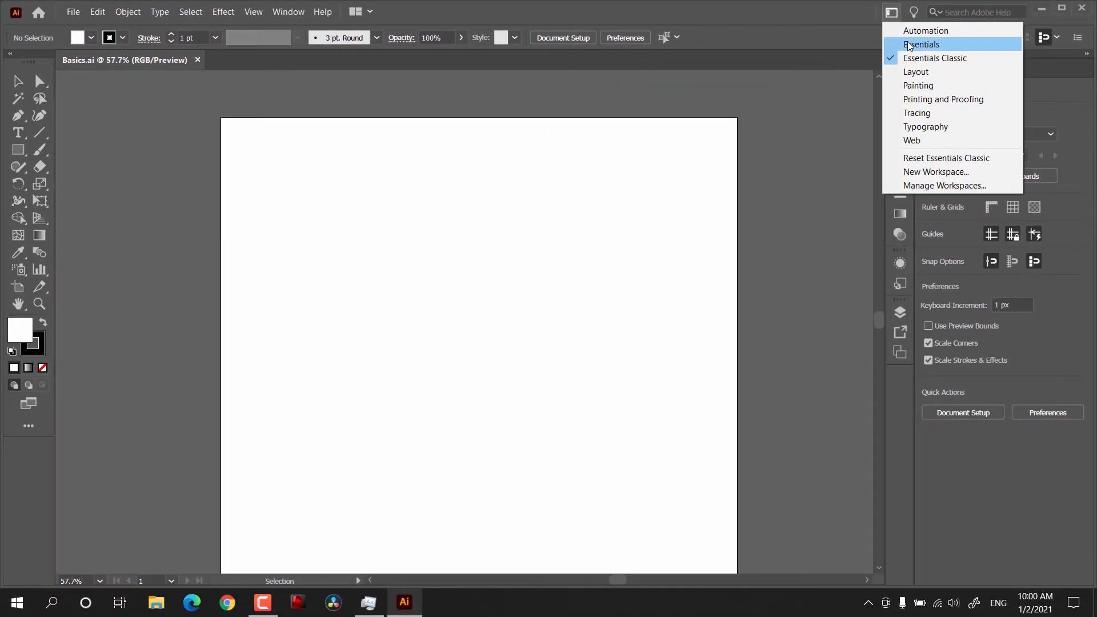
{"action": "left_click", "coordinate": [949, 45]}
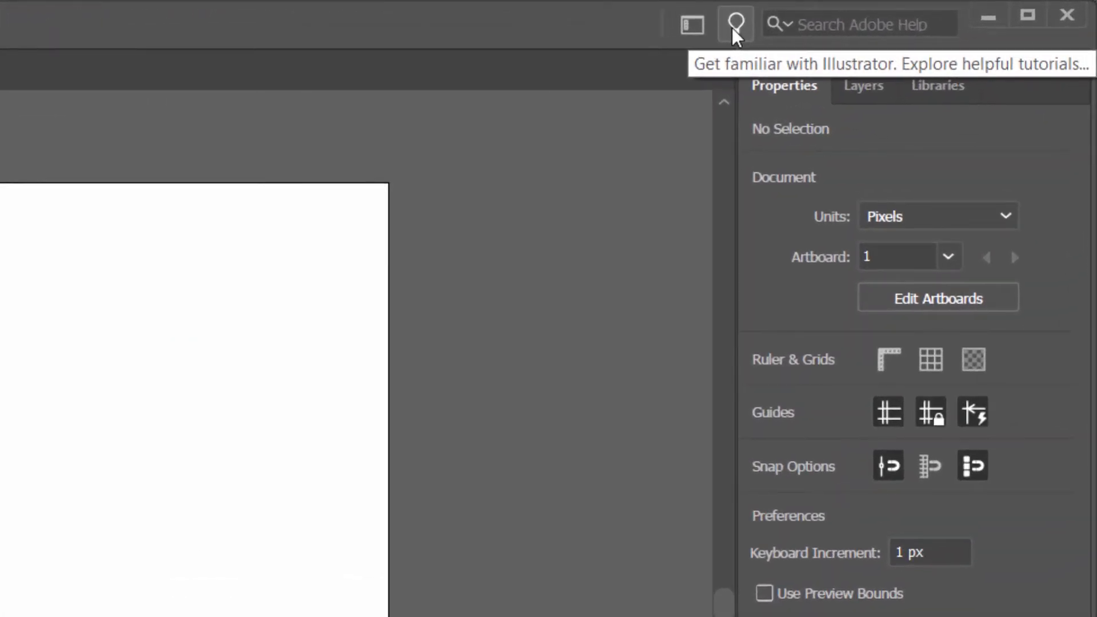
- View the What's New topics in the Learn resources and try the Adobe Help search field
{"action": "left_click", "coordinate": [736, 24]}
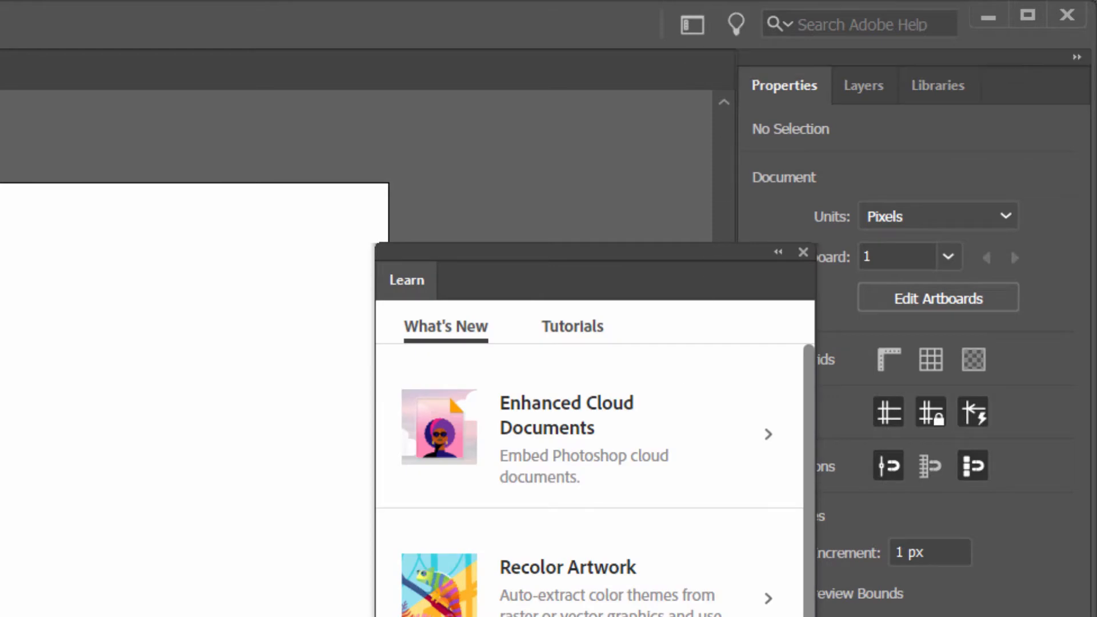
{"action": "left_click", "coordinate": [867, 24]}
{"action": "left_click", "coordinate": [867, 24]}
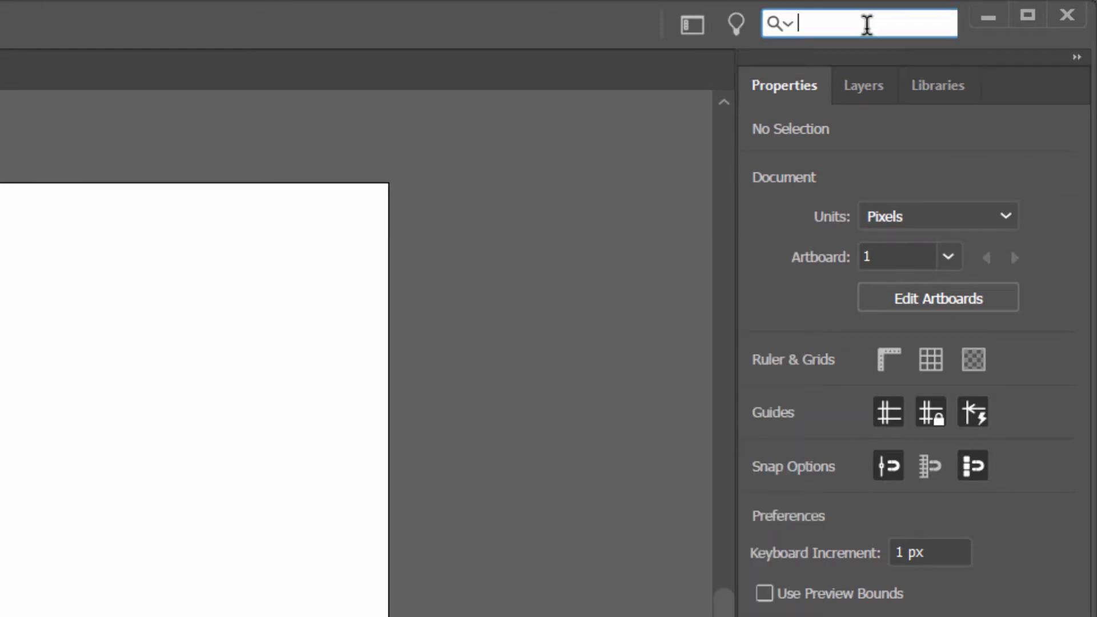
{"action": "left_click", "coordinate": [632, 165]}
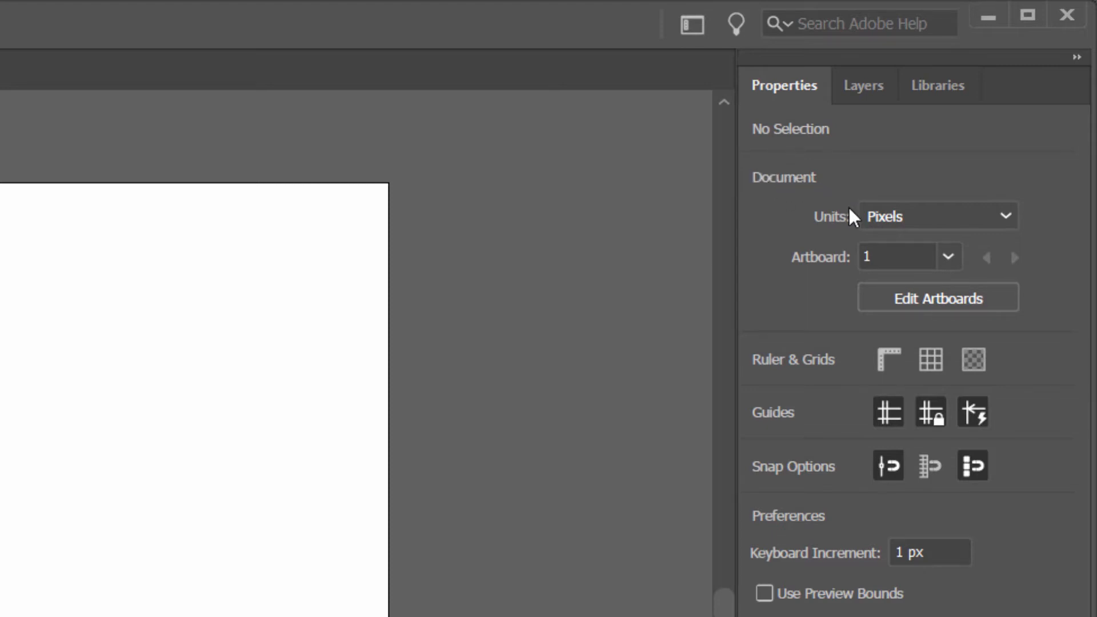
- Examine the document's unit options and artboard list with nothing selected
{"action": "left_click", "coordinate": [1004, 218]}
{"action": "left_click", "coordinate": [894, 254]}
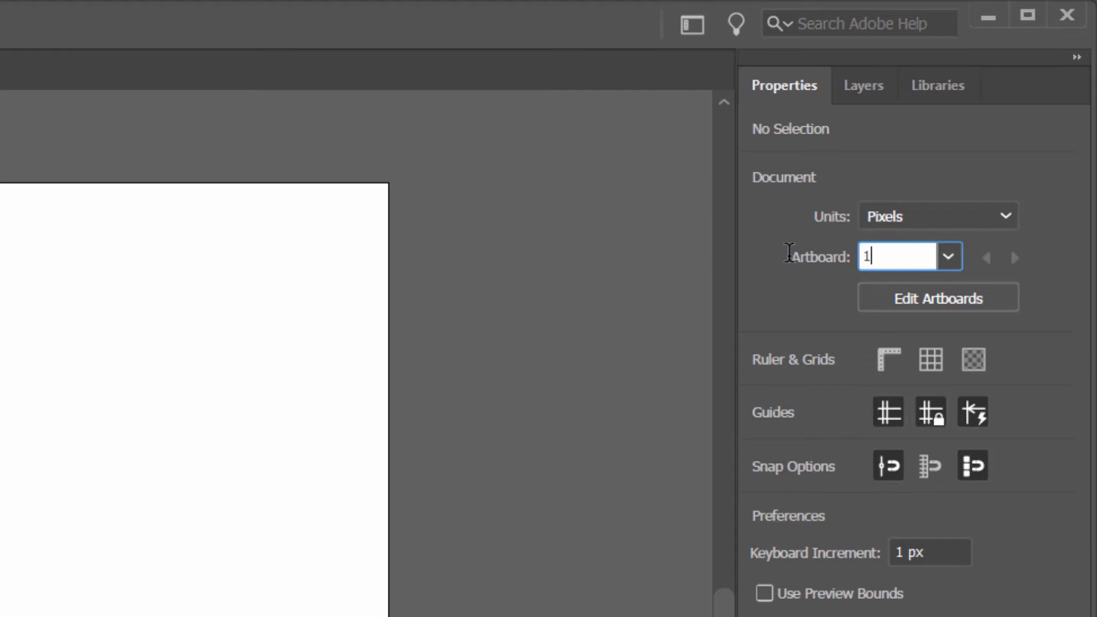
{"action": "left_click", "coordinate": [948, 257]}
{"action": "left_click", "coordinate": [948, 257]}
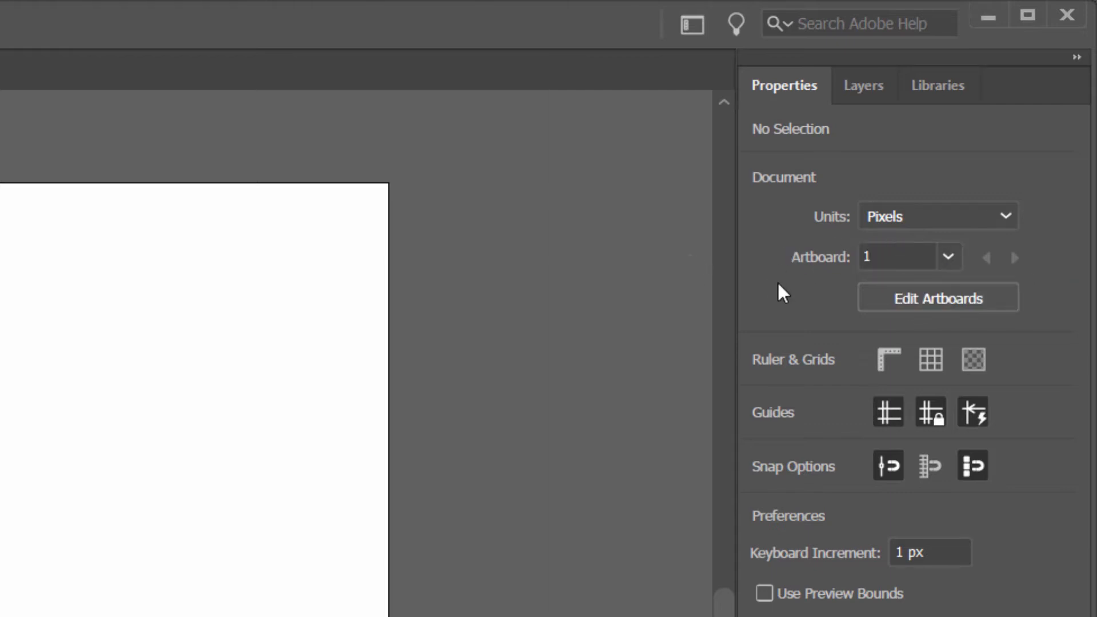
- Try drawing an extra artboard beside the existing one in artboard editing, delete it and exit the mode
{"action": "left_click", "coordinate": [917, 303]}
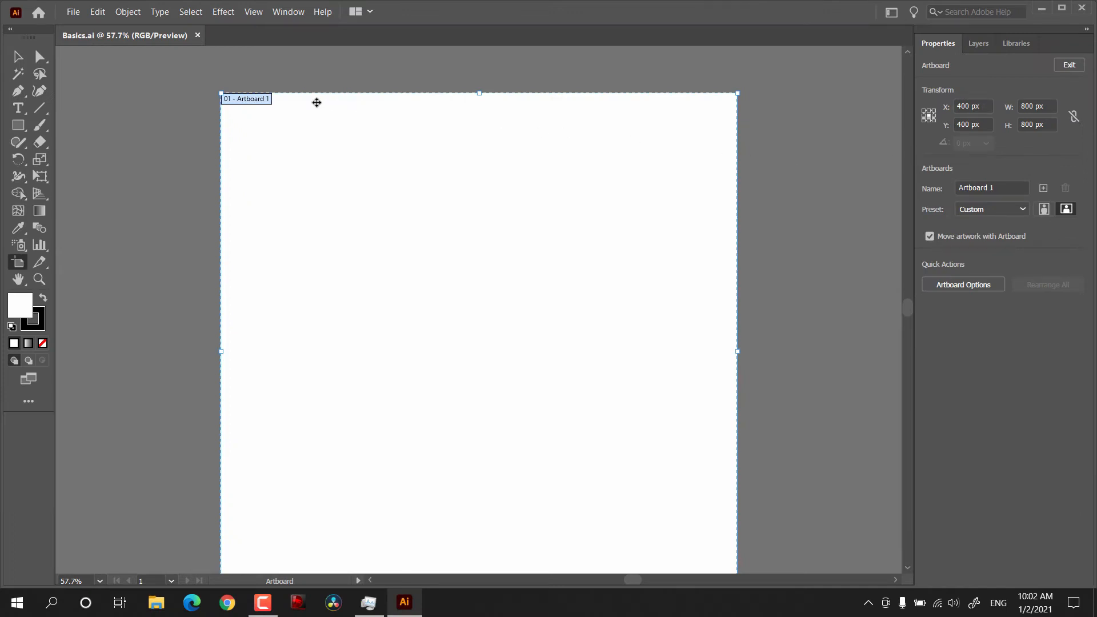
{"action": "mouse_move", "coordinate": [794, 90]}
{"action": "left_mouse_down"}
{"action": "mouse_move", "coordinate": [814, 103]}
{"action": "mouse_move", "coordinate": [880, 282]}
{"action": "left_mouse_up"}
{"action": "key", "text": "Delete"}
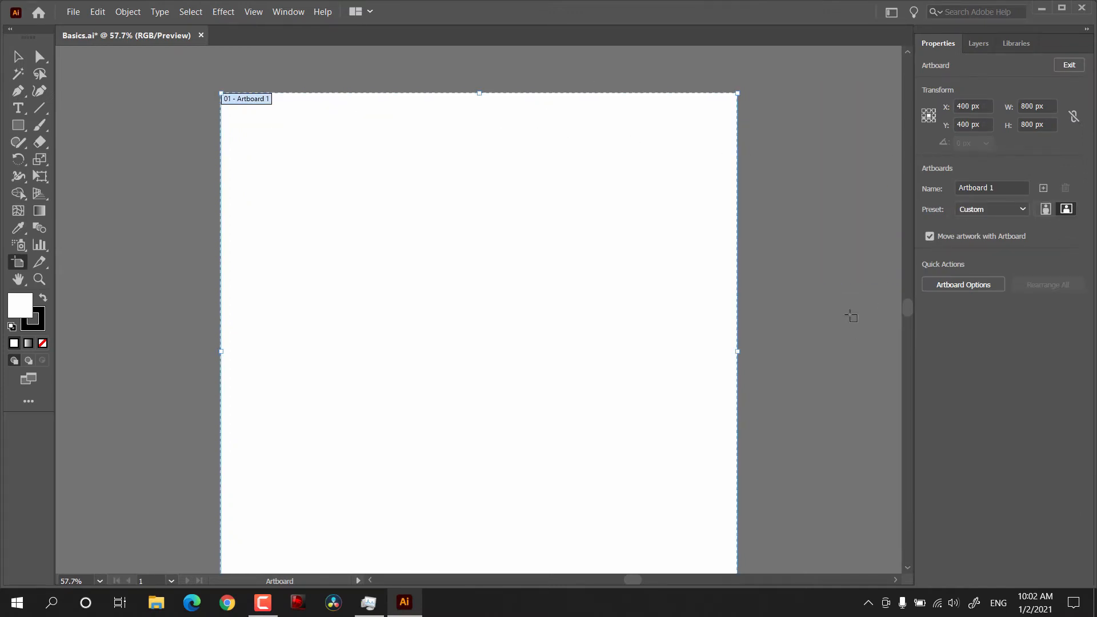
{"action": "key", "text": "Escape"}
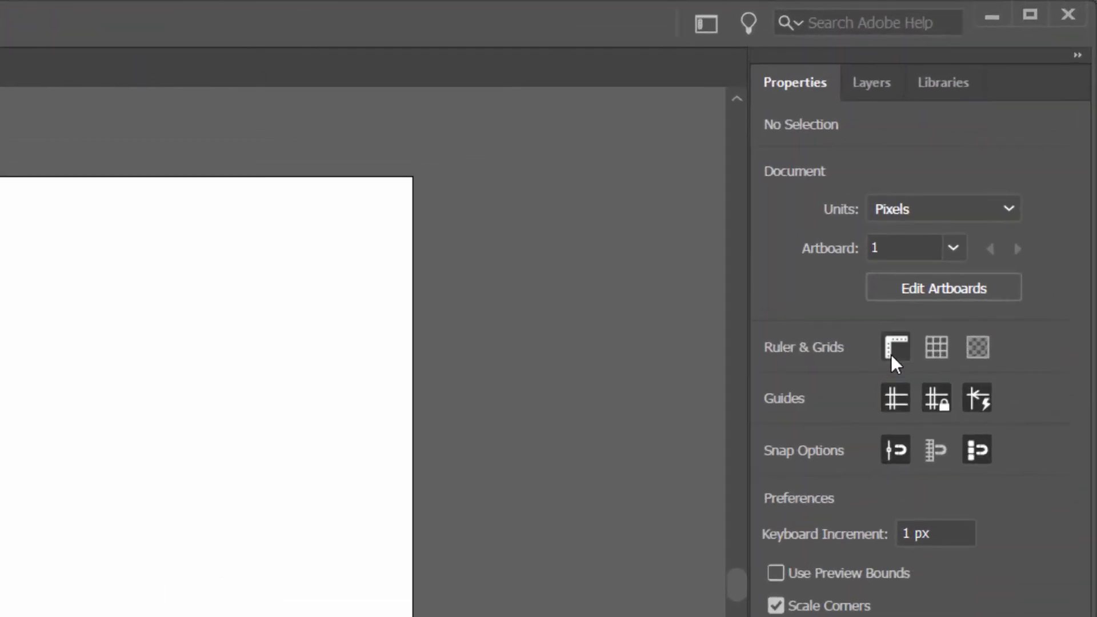
- Show the rulers and grid, turn the transparency grid on and off, and hide the guides
{"action": "left_click", "coordinate": [893, 355]}
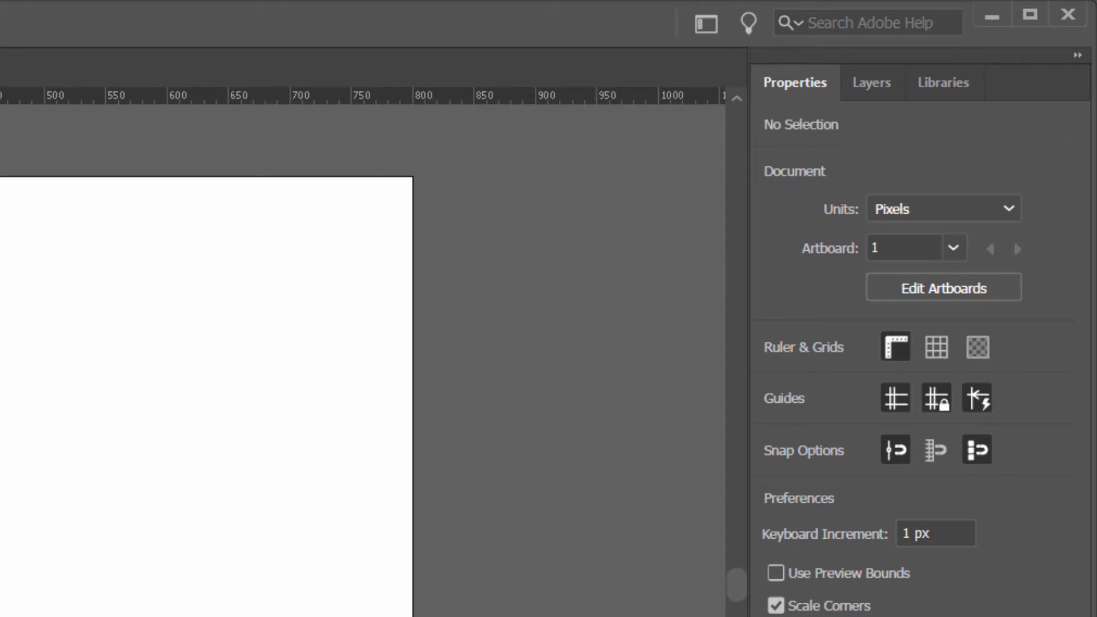
{"action": "left_click", "coordinate": [938, 346]}
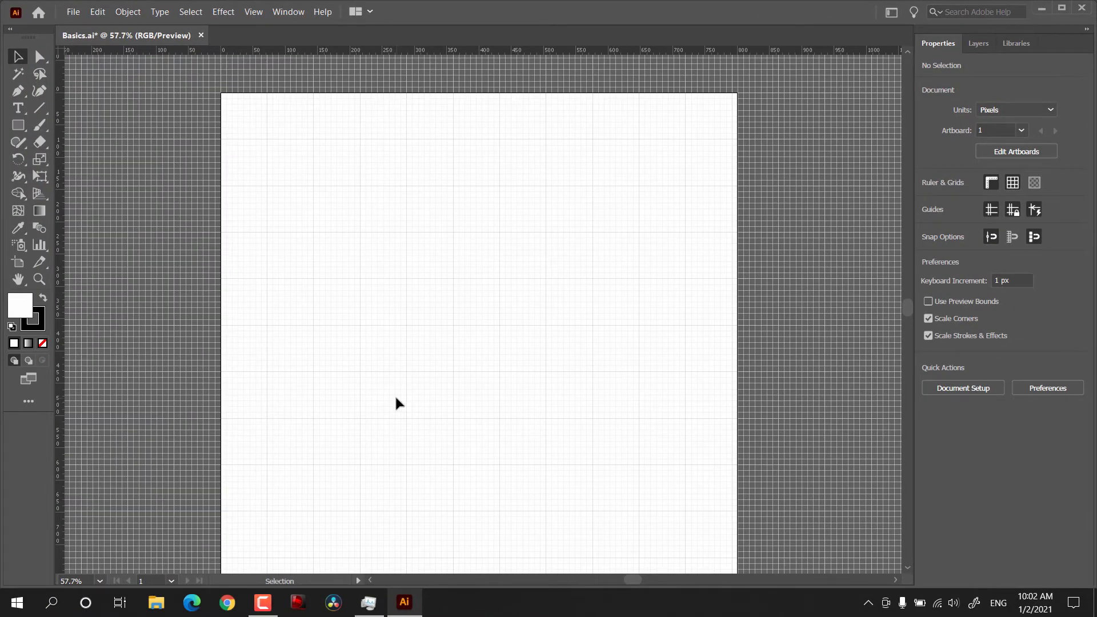
{"action": "left_click", "coordinate": [1034, 183]}
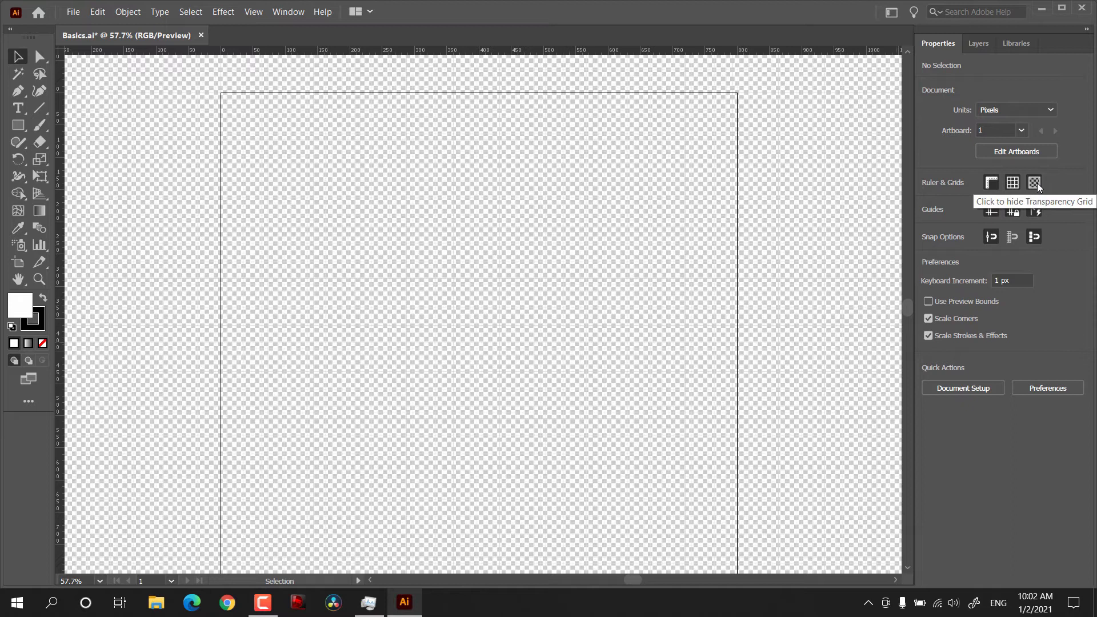
{"action": "left_click", "coordinate": [1038, 186]}
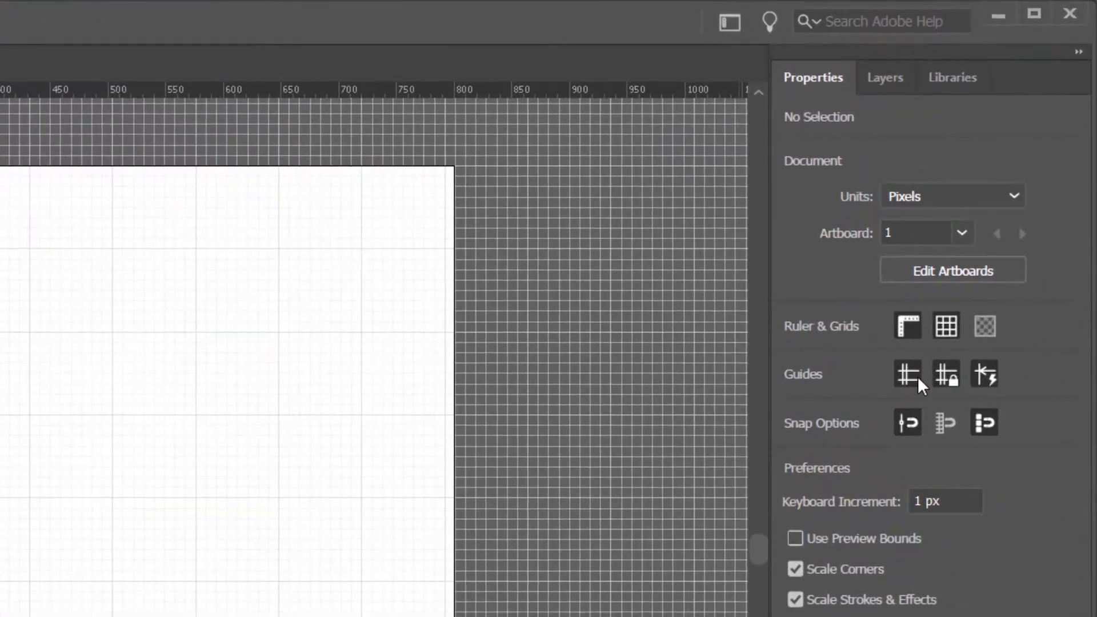
{"action": "left_click", "coordinate": [911, 376]}
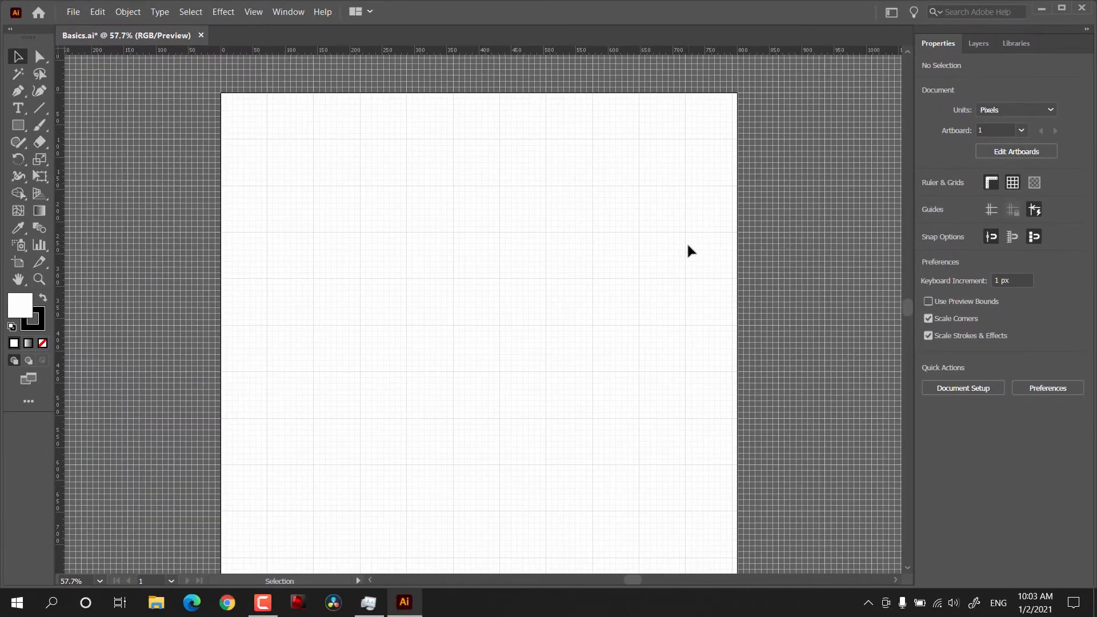
- Draw a roughly square rectangle in the upper middle of the artboard
{"action": "left_click", "coordinate": [18, 124]}
{"action": "left_click_drag", "start_coordinate": [397, 168], "coordinate": [504, 267]}
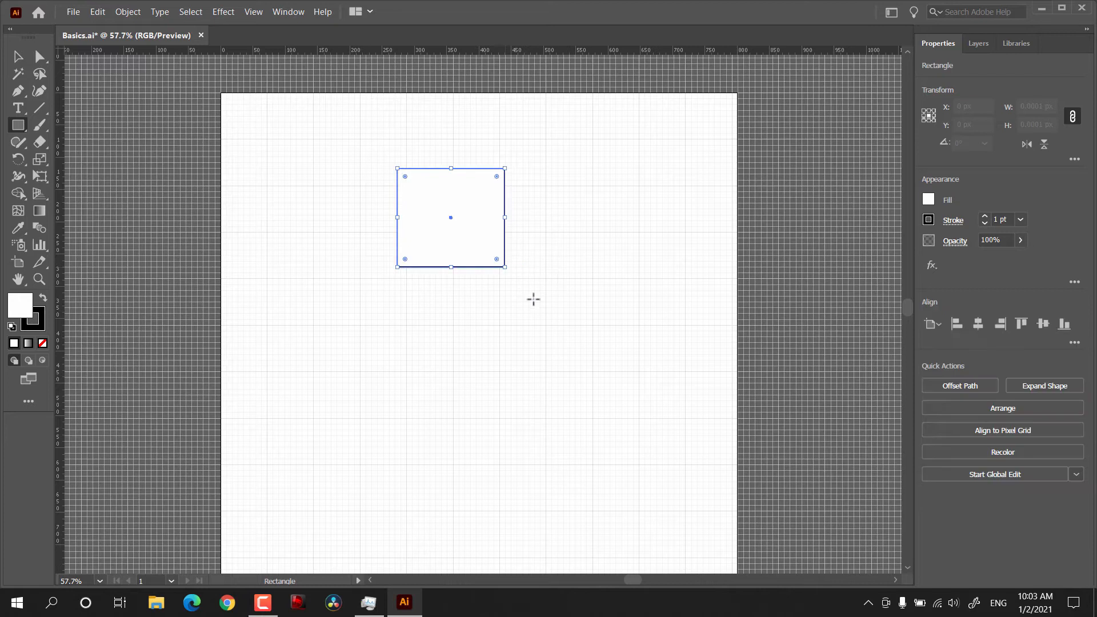
- Draw a small flat rectangle above the square, deselect it and turn off Snap to Point
{"action": "left_click_drag", "start_coordinate": [404, 111], "coordinate": [452, 129]}
{"action": "left_click", "coordinate": [18, 56]}
{"action": "left_click", "coordinate": [709, 247]}
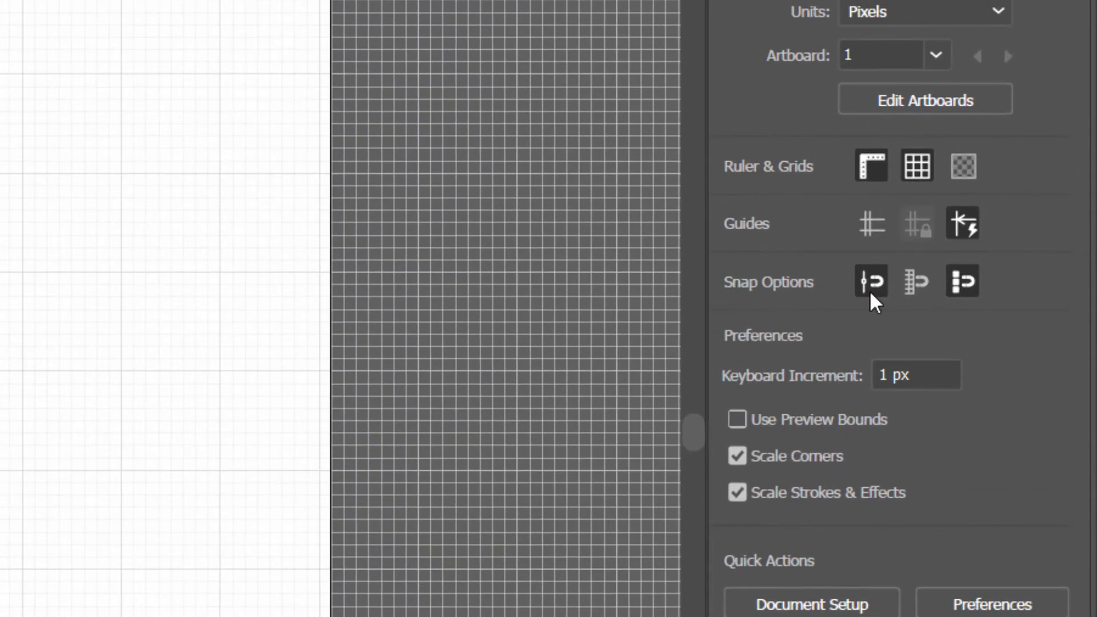
{"action": "left_click", "coordinate": [870, 291]}
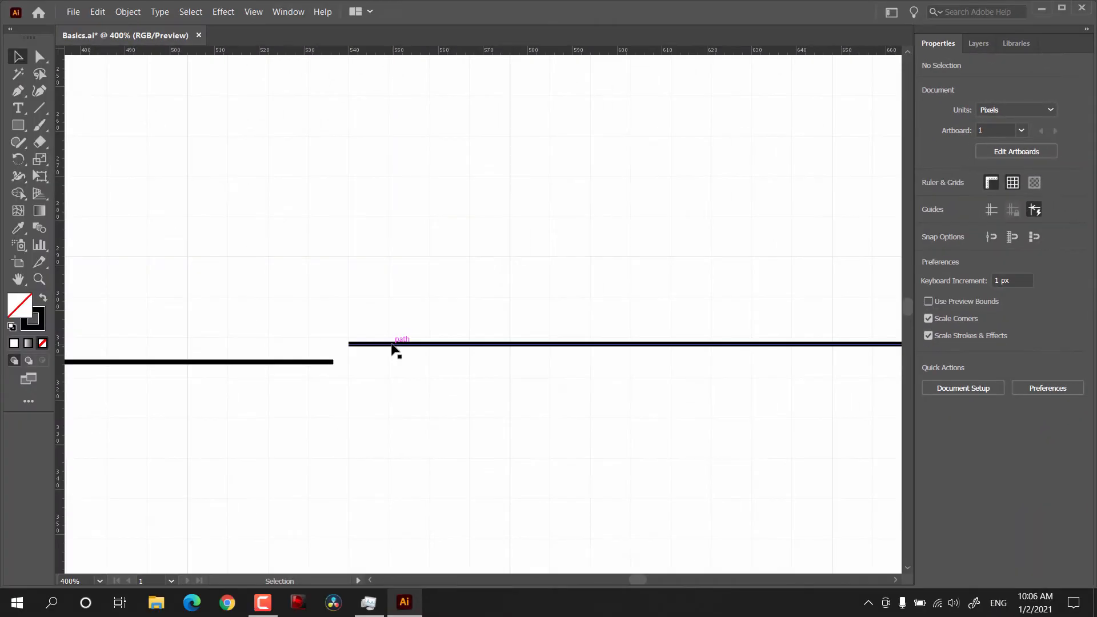
- Move the unattached line closer to the other line, turn on Snap to Point, snap their ends together and deselect
{"action": "mouse_move", "coordinate": [394, 346]}
{"action": "left_mouse_down"}
{"action": "mouse_move", "coordinate": [388, 251]}
{"action": "mouse_move", "coordinate": [403, 355]}
{"action": "left_mouse_up"}
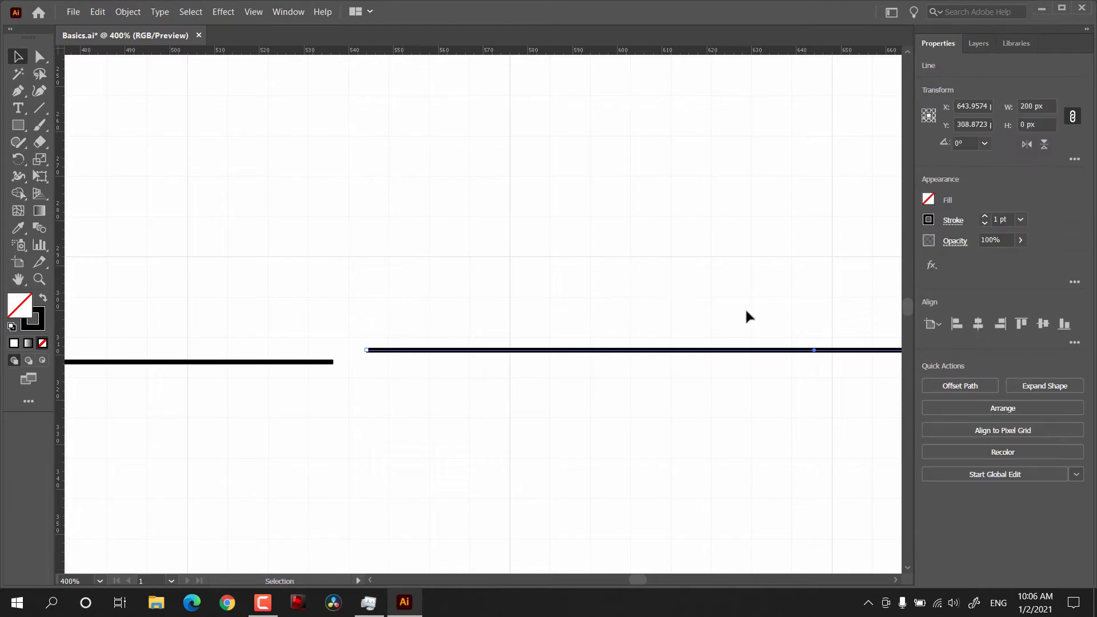
{"action": "left_click", "coordinate": [862, 312]}
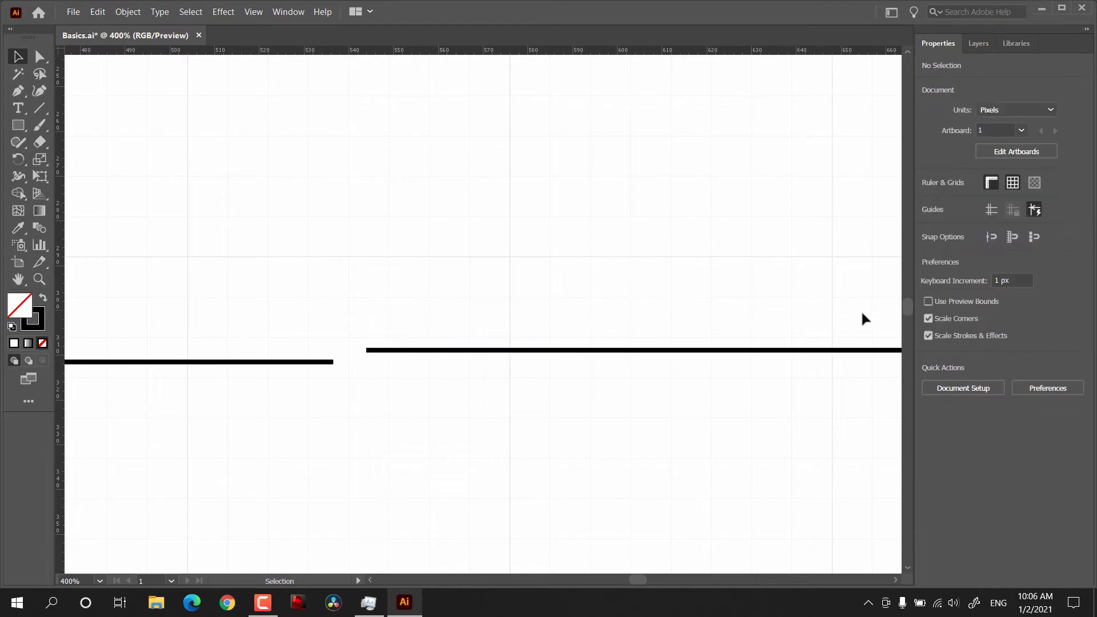
{"action": "left_click", "coordinate": [991, 239]}
{"action": "left_click_drag", "start_coordinate": [395, 351], "coordinate": [363, 361]}
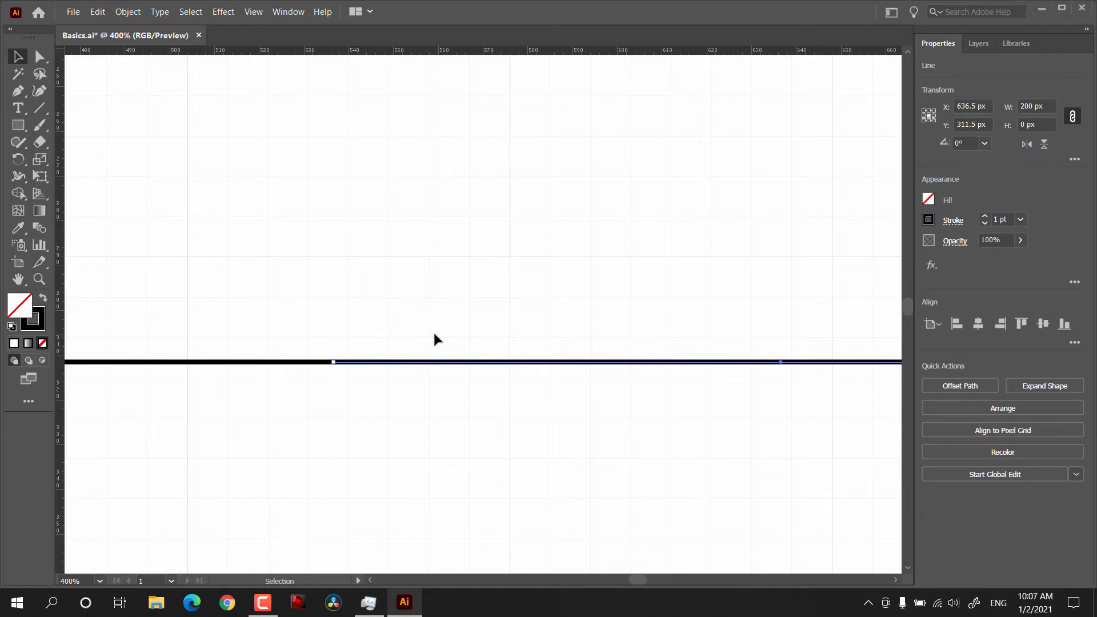
{"action": "left_click", "coordinate": [457, 325]}
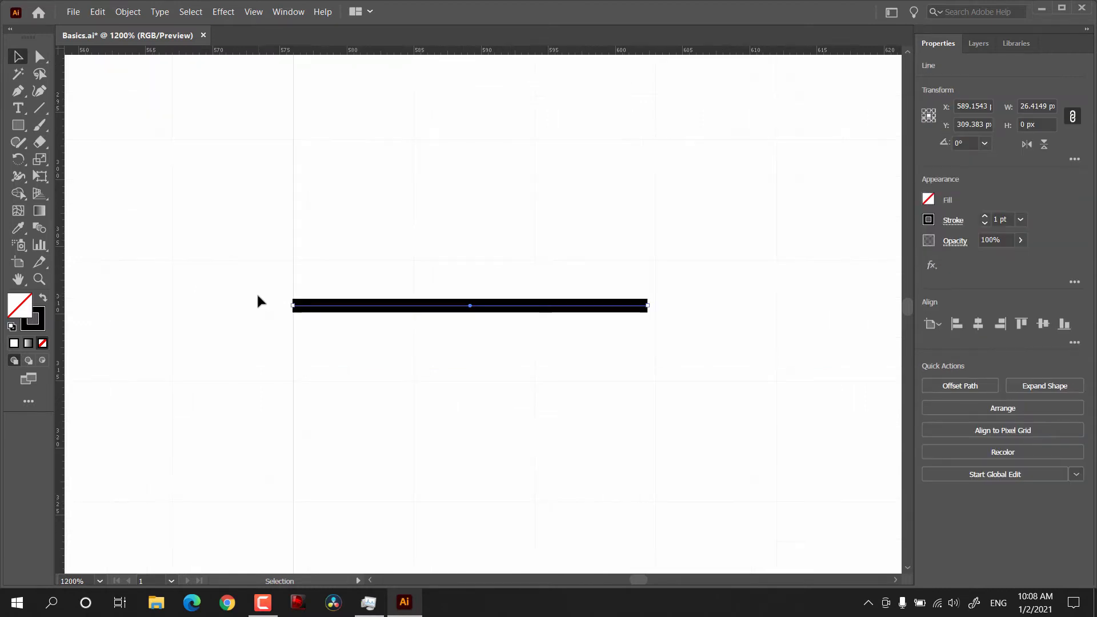
- Switch snapping from Snap to Point to Snap to Grid and move the short line up along the grid
{"action": "left_click", "coordinate": [417, 286]}
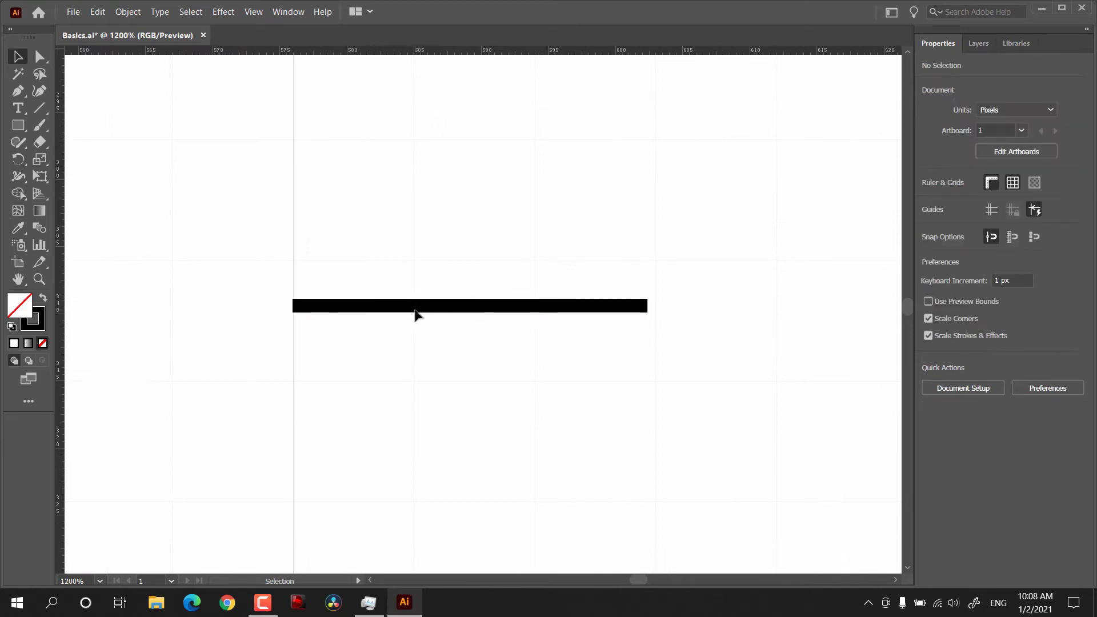
{"action": "left_click", "coordinate": [1012, 238]}
{"action": "left_click", "coordinate": [992, 237]}
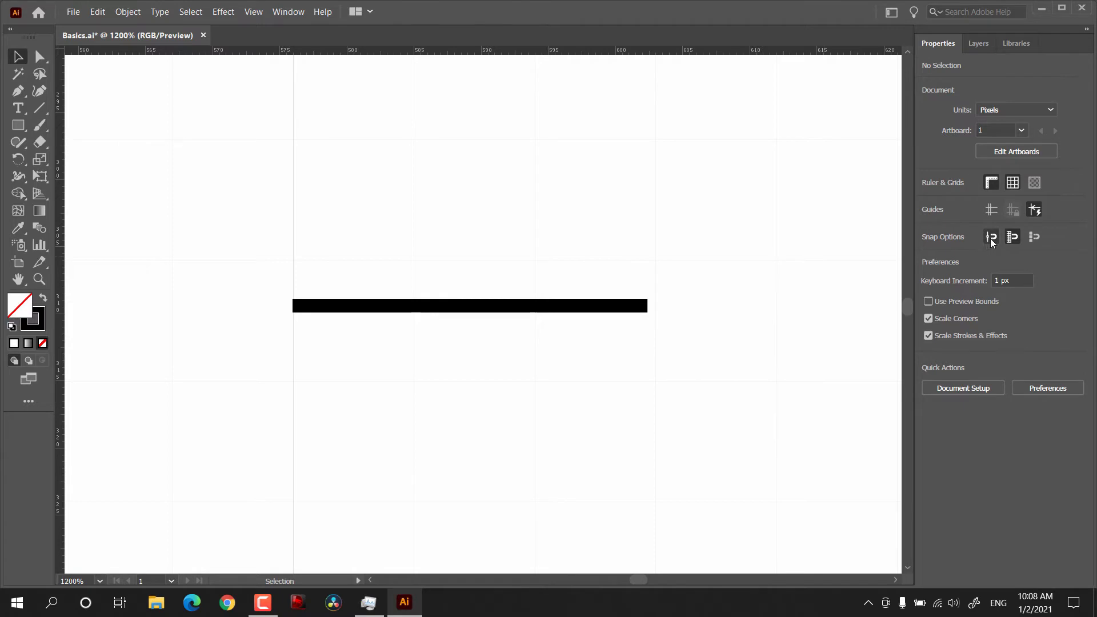
{"action": "left_click_drag", "start_coordinate": [465, 317], "coordinate": [505, 127]}
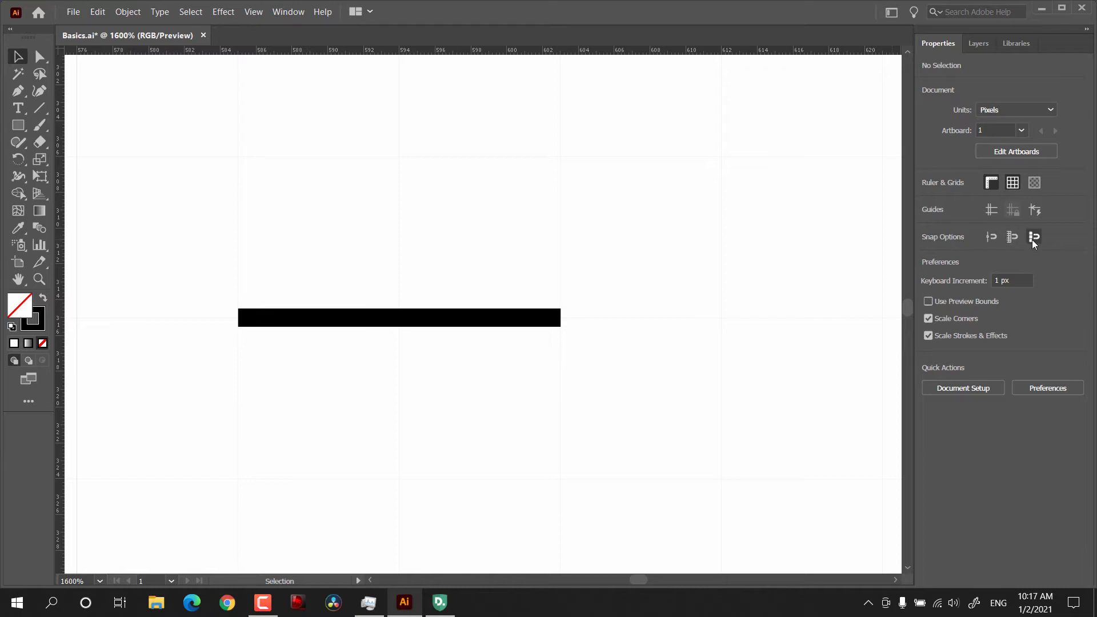
- Toggle Snap to Pixel and move the short line rightward to test how it snaps
{"action": "left_click", "coordinate": [1032, 239]}
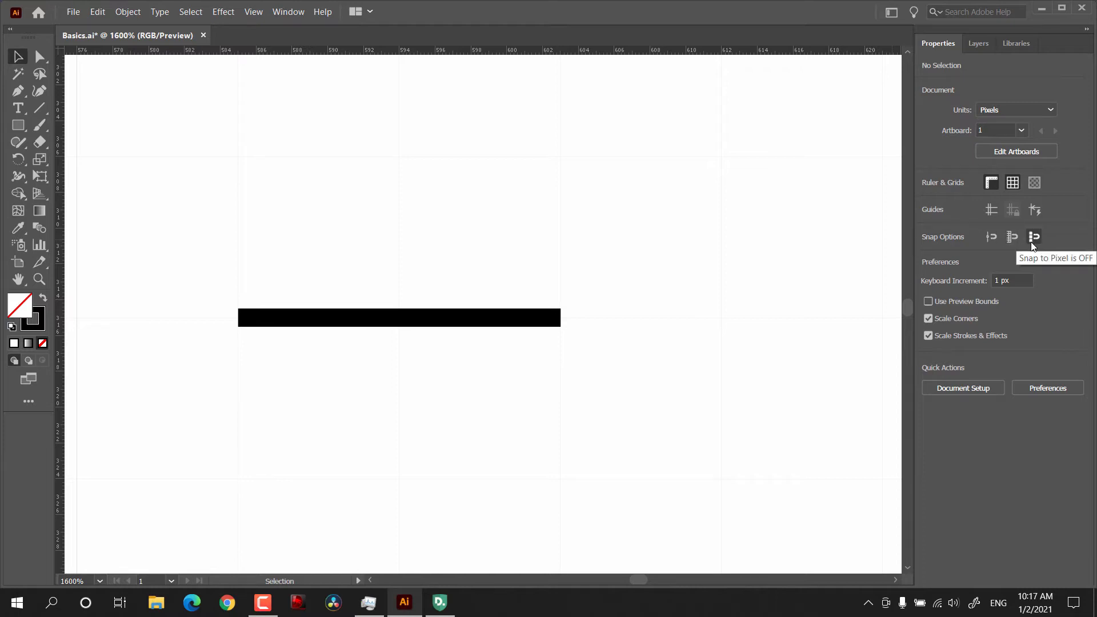
{"action": "left_click_drag", "start_coordinate": [376, 311], "coordinate": [489, 344]}
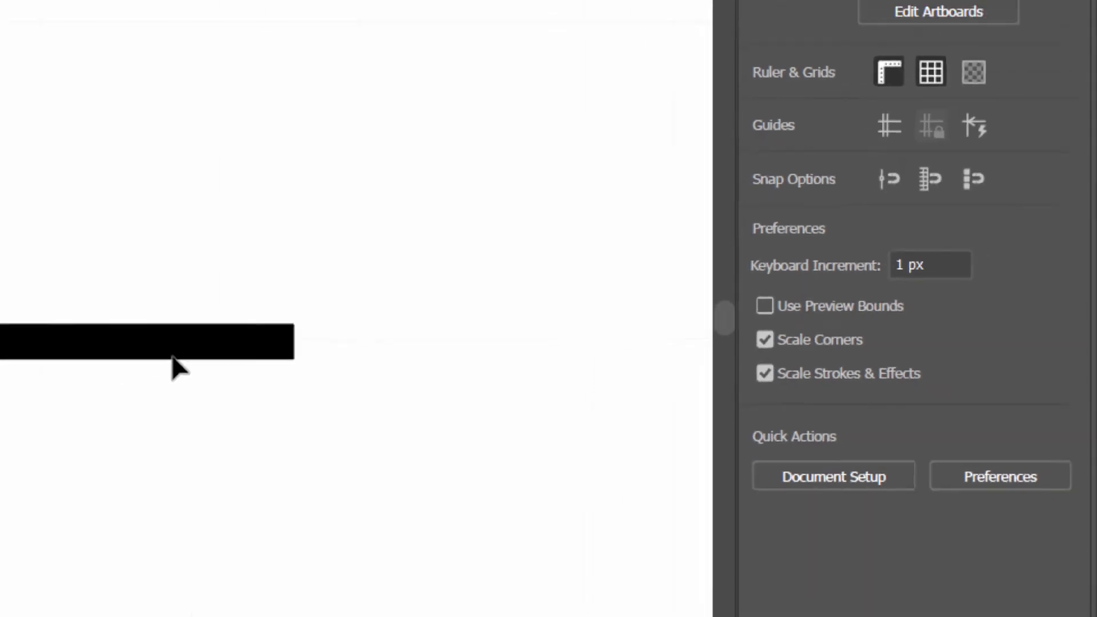
- Nudge the short line one increment right, left and up, two increments down, and deselect it
{"action": "left_click", "coordinate": [53, 358]}
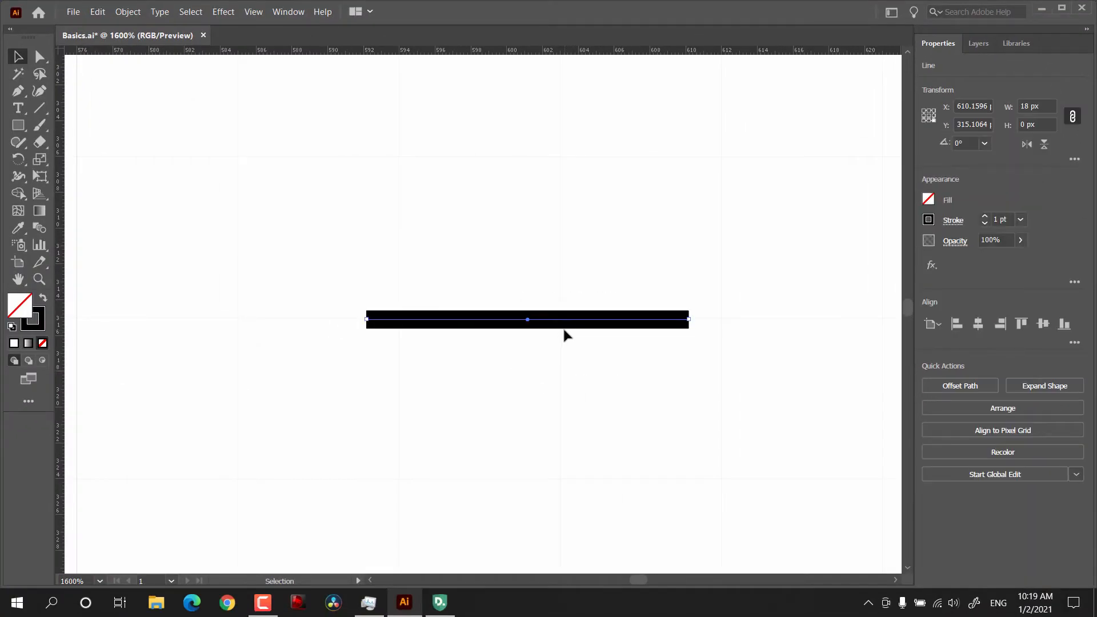
{"action": "key", "text": "Right"}
{"action": "key", "text": "Left"}
{"action": "key", "text": "Up"}
{"action": "key", "text": "Down"}
{"action": "key", "text": "Down"}
{"action": "key", "text": "ctrl+shift+a"}
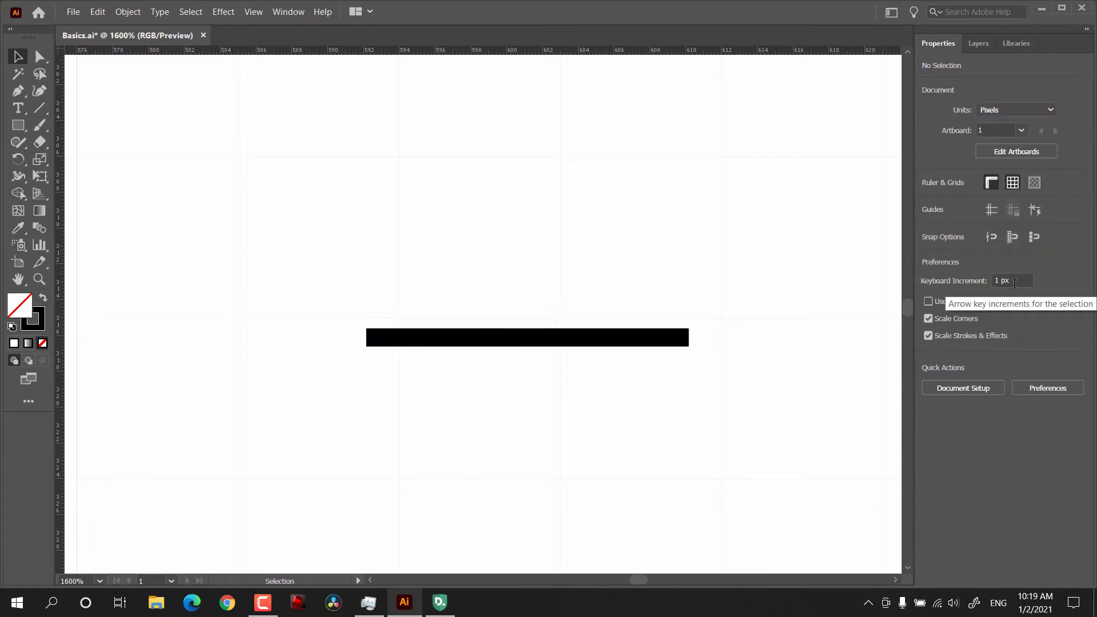
- Set the Keyboard Increment preference to 10 px
{"action": "left_click", "coordinate": [1014, 283]}
{"action": "double_click", "coordinate": [997, 281]}
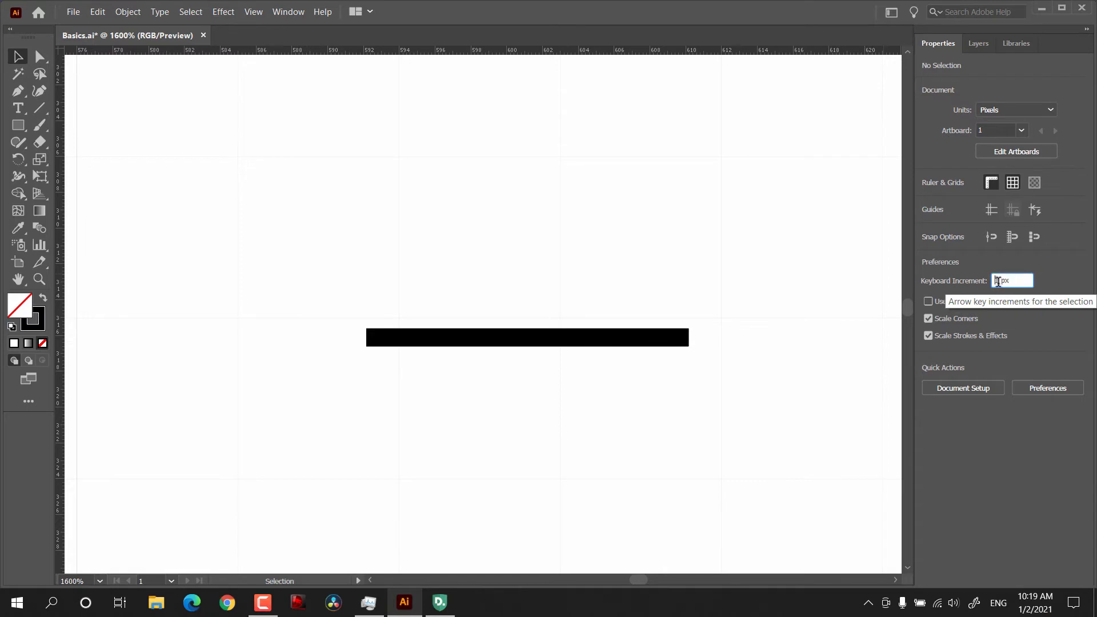
{"action": "type", "text": "2"}
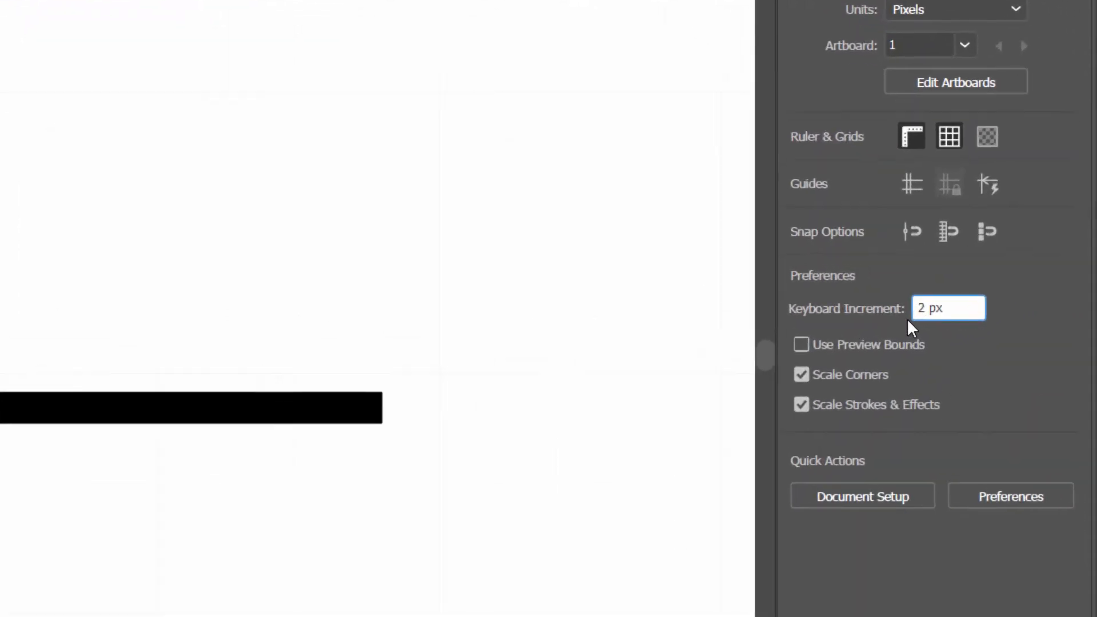
{"action": "key", "text": "BackSpace"}
{"action": "type", "text": "10"}
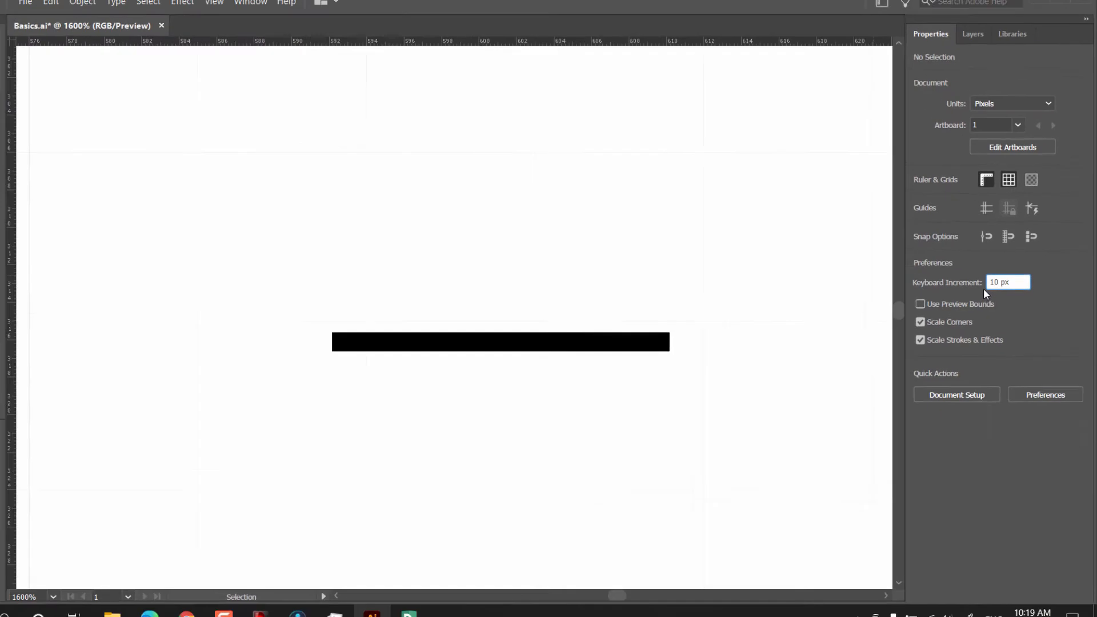
{"action": "key", "text": "Return"}
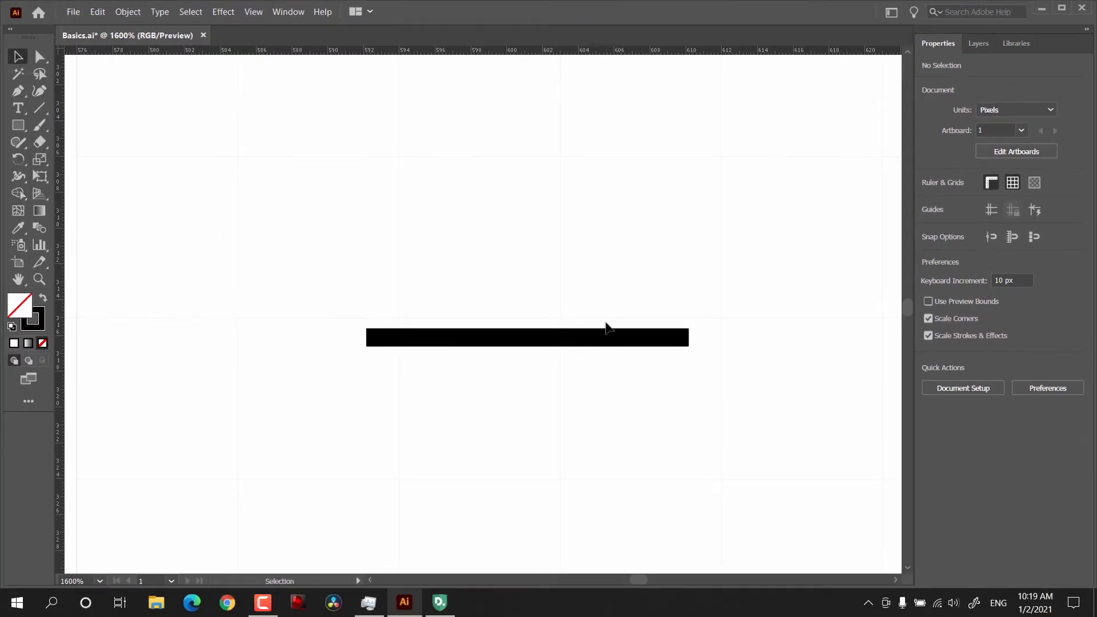
- Nudge the short line up, down and up again in 10 px increments
{"action": "left_click", "coordinate": [550, 343]}
{"action": "key", "text": "Up"}
{"action": "key", "text": "Down"}
{"action": "key", "text": "Up"}
{"action": "left_click", "coordinate": [551, 351]}
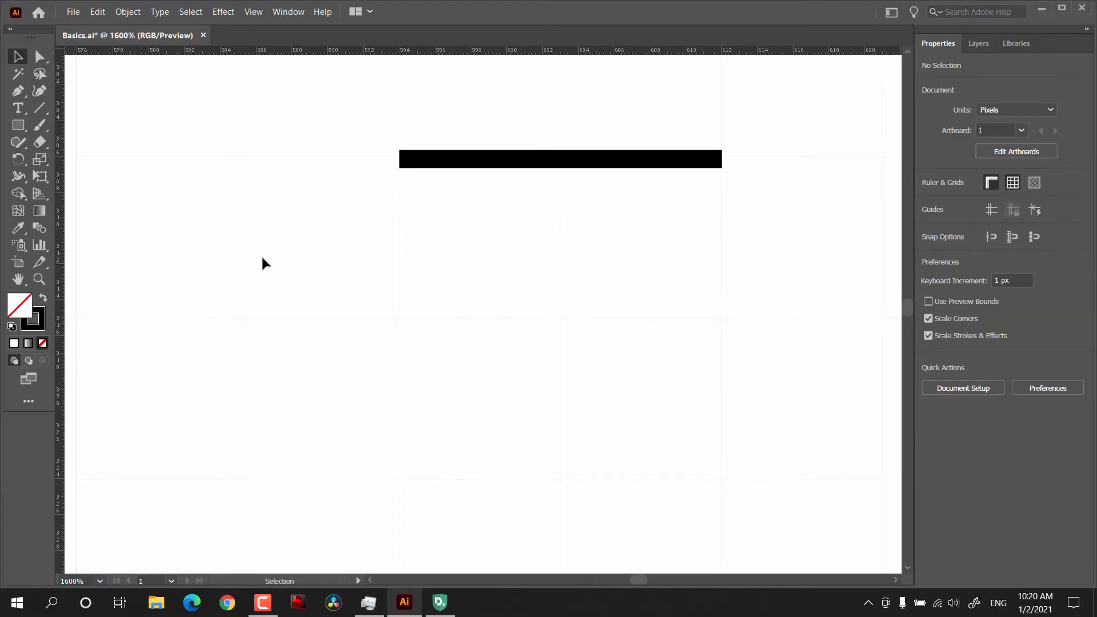
- Draw a rectangle about 17.6 x 8.6 px below the short line
{"action": "left_click", "coordinate": [18, 125]}
{"action": "mouse_move", "coordinate": [401, 321]}
{"action": "left_mouse_down"}
{"action": "mouse_move", "coordinate": [512, 416]}
{"action": "mouse_move", "coordinate": [641, 480]}
{"action": "mouse_move", "coordinate": [707, 489]}
{"action": "mouse_move", "coordinate": [711, 469]}
{"action": "left_mouse_up"}
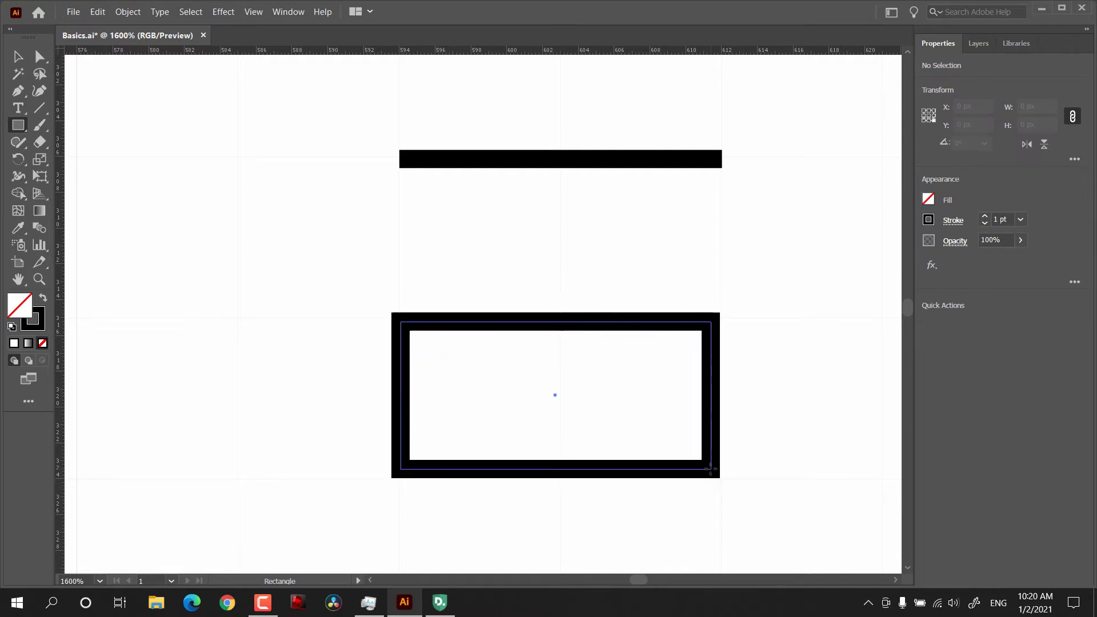
{"action": "left_click_drag", "start_coordinate": [711, 468], "coordinate": [716, 475]}
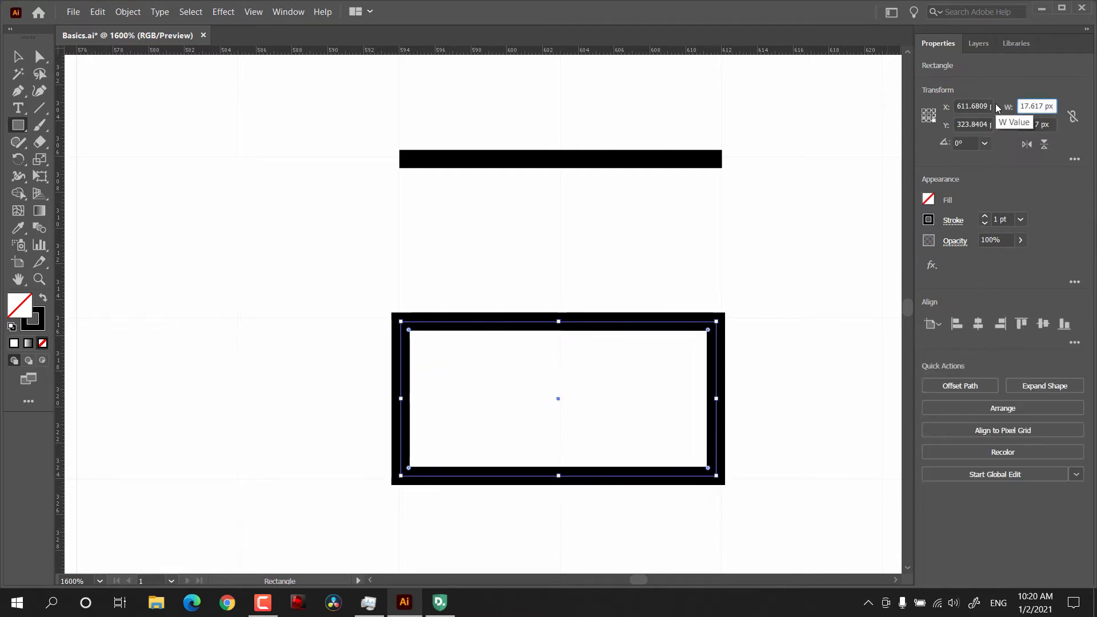
- Set the rectangle's width and height to 10 px each, dismissing the new-rectangle dialog
{"action": "double_click", "coordinate": [1039, 103]}
{"action": "type", "text": "10"}
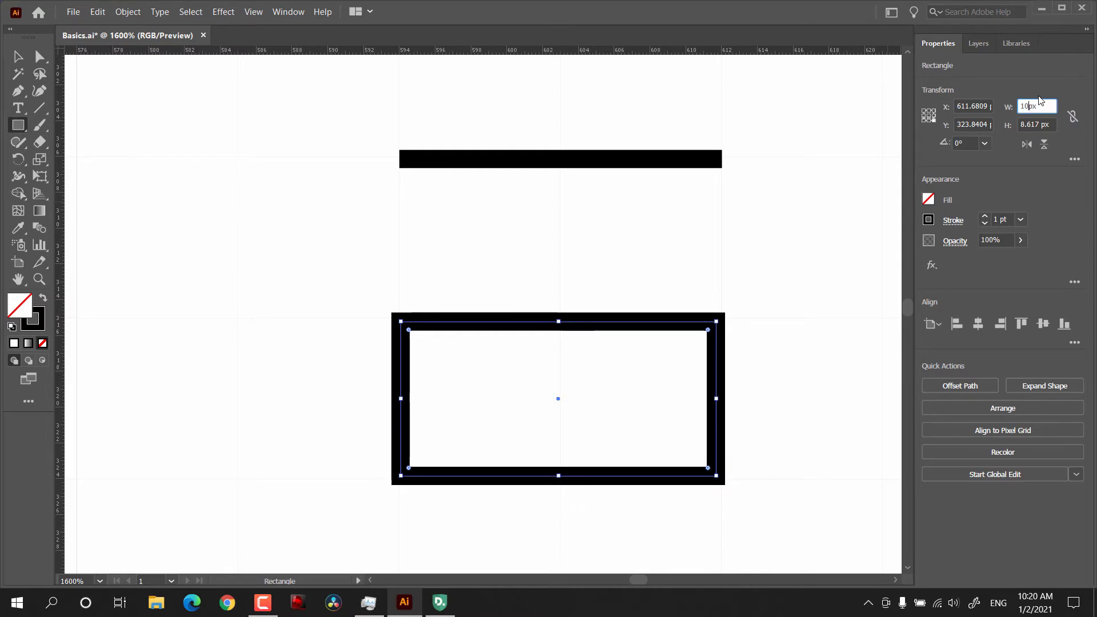
{"action": "type", "text": "0"}
{"action": "double_click", "coordinate": [1038, 124]}
{"action": "type", "text": "10"}
{"action": "left_click", "coordinate": [827, 217]}
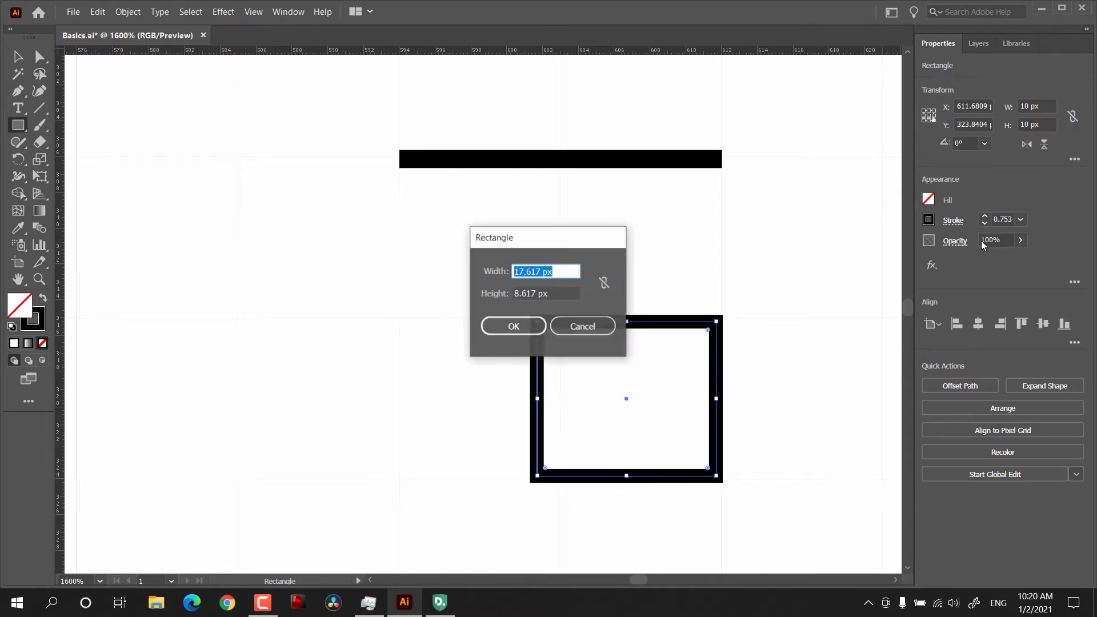
{"action": "left_click", "coordinate": [580, 325]}
- Set the 10 px square's stroke weight to 1 pt
{"action": "key", "text": "v"}
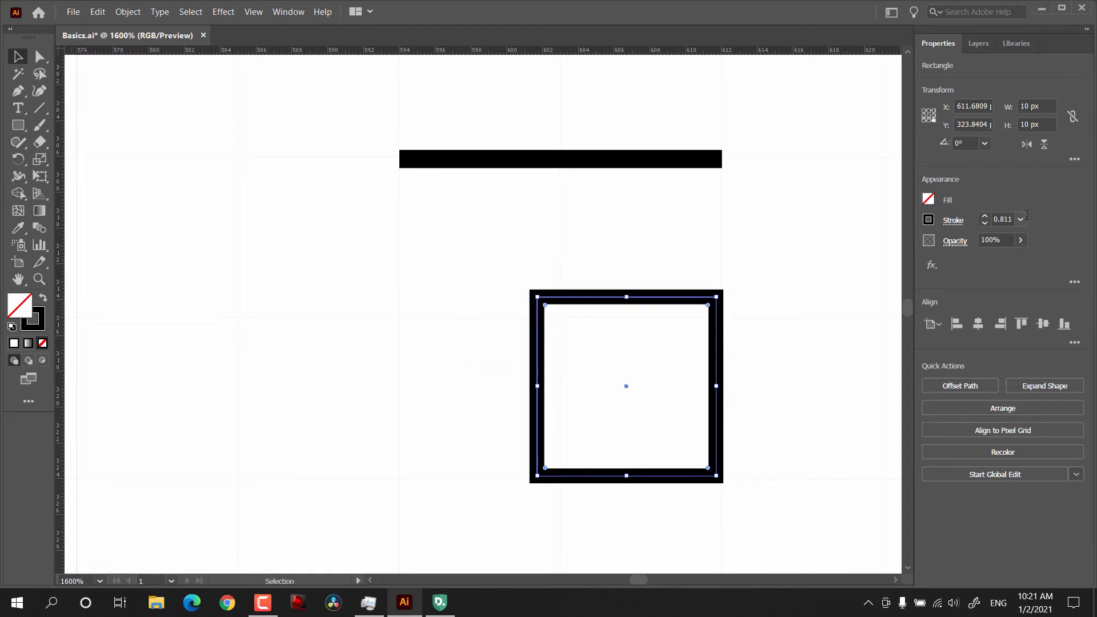
{"action": "left_click", "coordinate": [1005, 214]}
{"action": "type", "text": "1"}
{"action": "key", "text": "Return"}
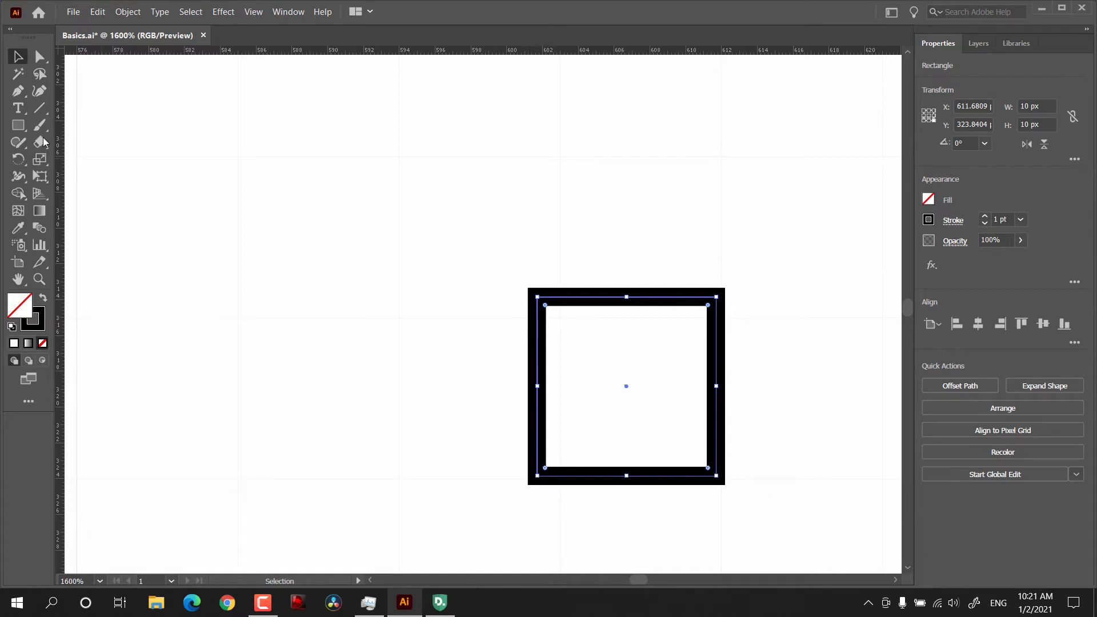
- Specify a line segment with a length of 10 px above the square
{"action": "left_click", "coordinate": [40, 109]}
{"action": "left_click", "coordinate": [554, 238]}
{"action": "type", "text": "10"}
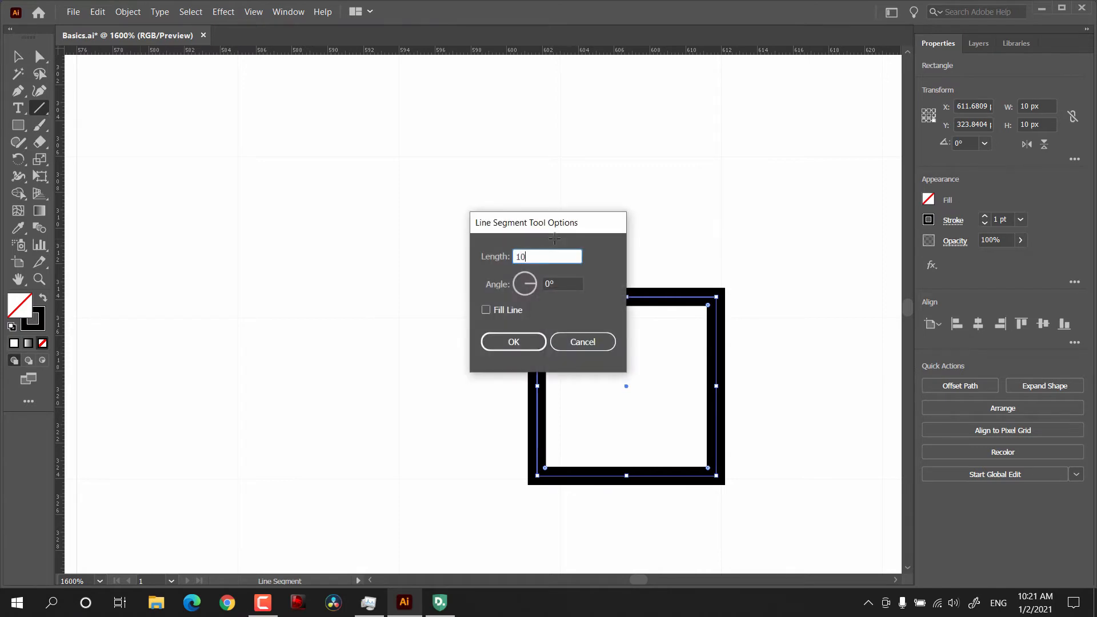
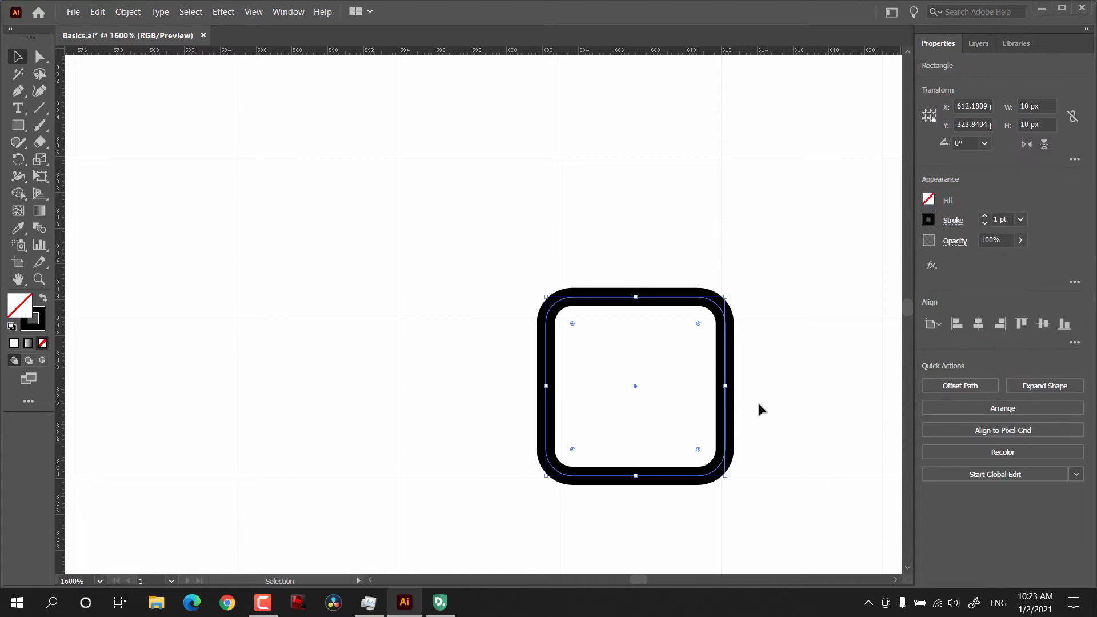
- Try shrinking the rounded square about its centre with Scale Strokes & Effects off, and undo it
{"action": "left_click_drag", "start_coordinate": [725, 475], "coordinate": [657, 430]}
{"action": "left_click", "coordinate": [714, 412]}
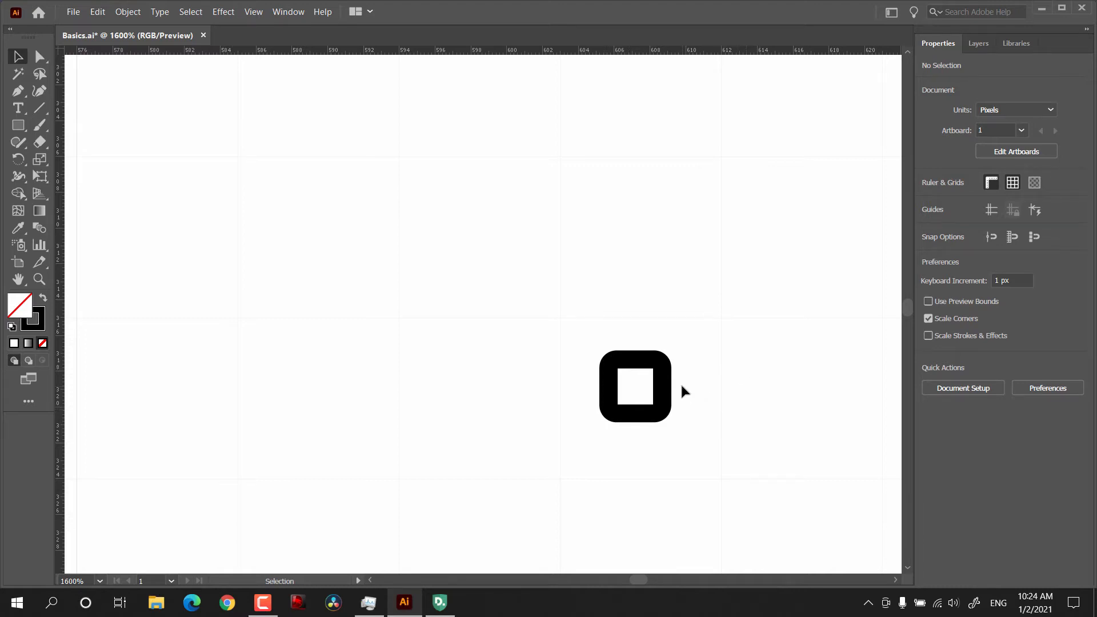
{"action": "key", "text": "ctrl+z"}
- Reselect the rounded square, shrink it about its centre to about 1.8 px wide, and undo the resize
{"action": "left_click", "coordinate": [610, 255]}
{"action": "left_click_drag", "start_coordinate": [610, 255], "coordinate": [654, 310]}
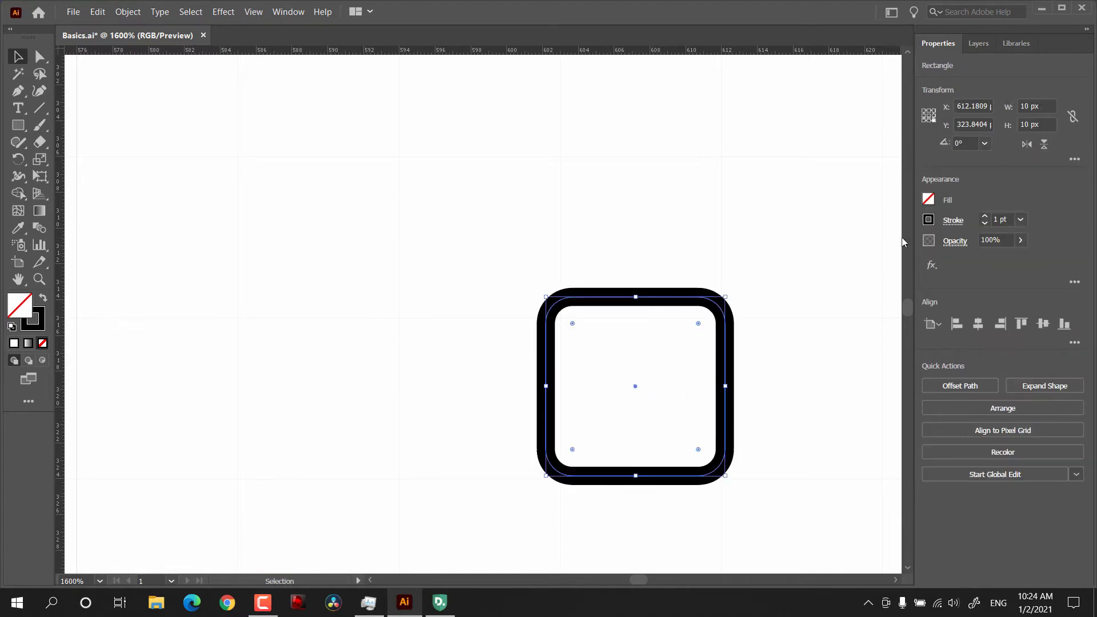
{"action": "left_click_drag", "start_coordinate": [725, 475], "coordinate": [651, 436]}
{"action": "left_click", "coordinate": [685, 428]}
{"action": "left_click", "coordinate": [657, 369]}
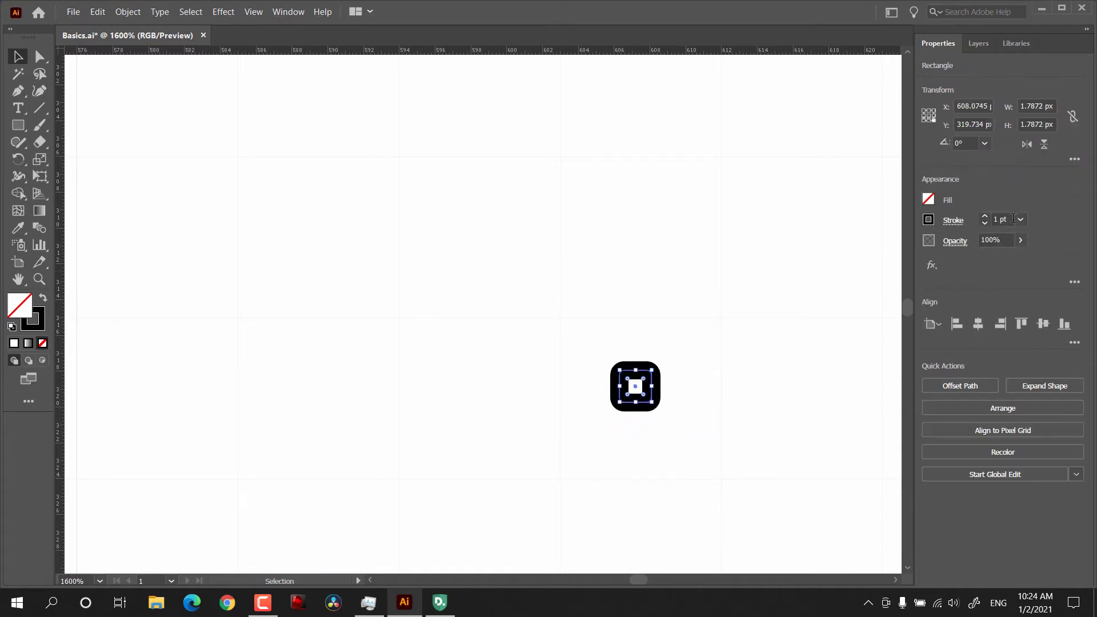
{"action": "key", "text": "ctrl+z"}
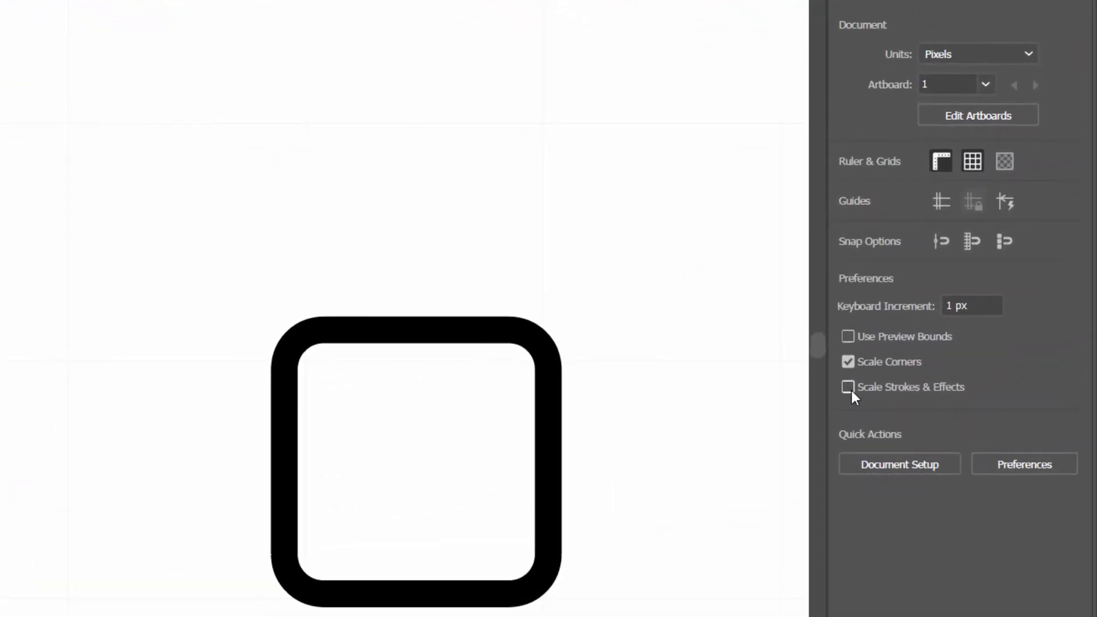
- Turn on Scale Strokes & Effects, shrink the rounded square to about 2.2 px wide, and undo the resize
{"action": "left_click", "coordinate": [848, 387]}
{"action": "left_click_drag", "start_coordinate": [607, 235], "coordinate": [219, 540]}
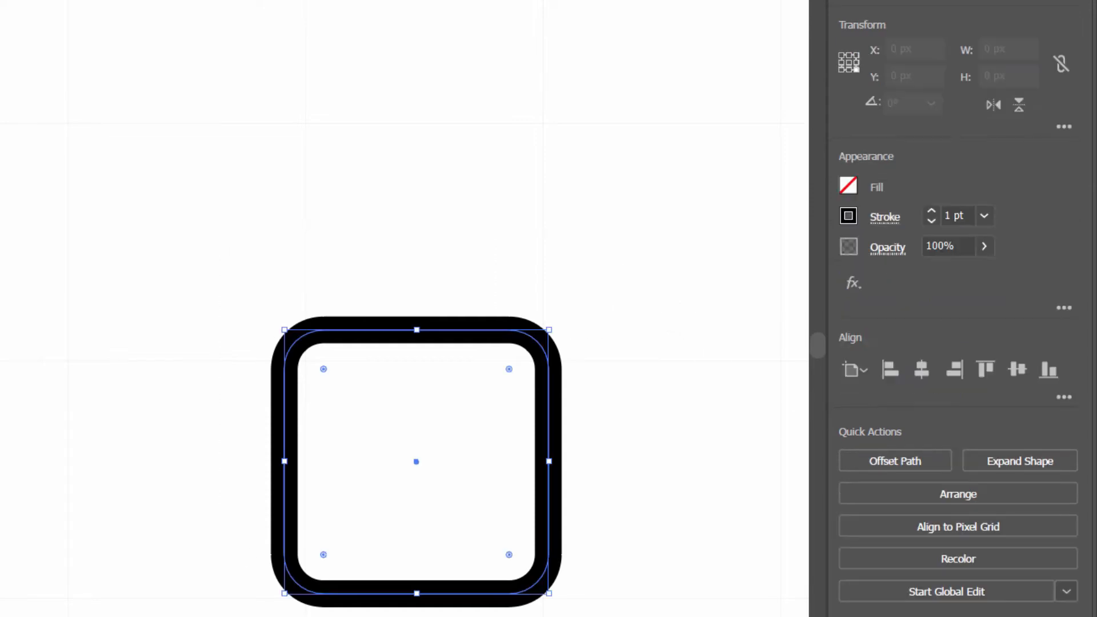
{"action": "left_click_drag", "start_coordinate": [549, 595], "coordinate": [444, 541]}
{"action": "left_click_drag", "start_coordinate": [481, 409], "coordinate": [378, 506]}
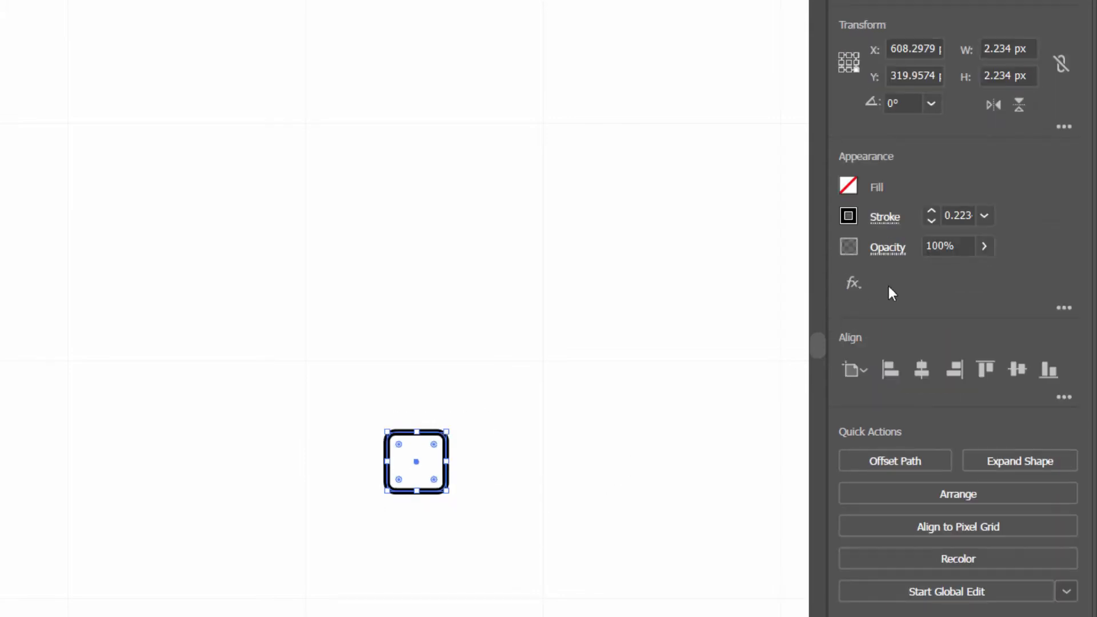
{"action": "left_click", "coordinate": [617, 369]}
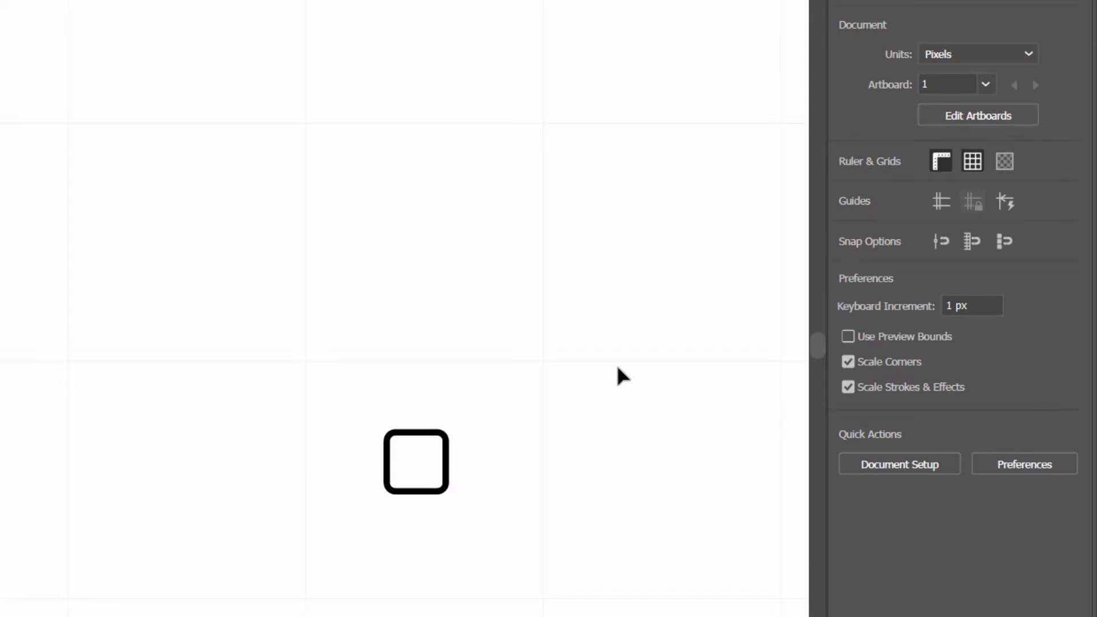
{"action": "key", "text": "ctrl+z"}
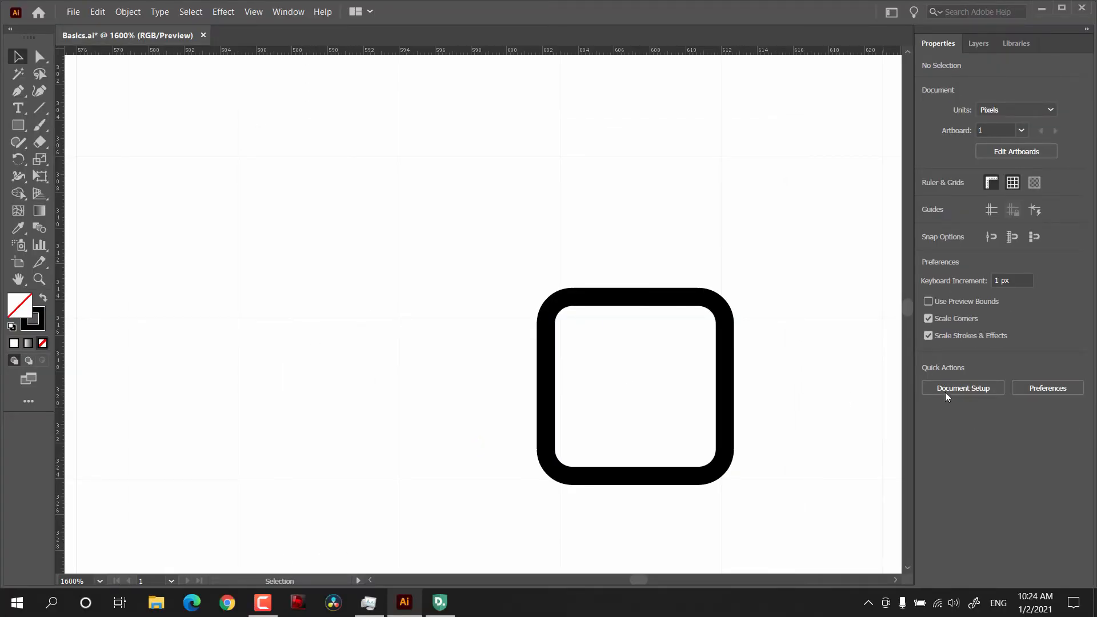
- Look over the Document Setup and Preferences options, and show the document's layers
{"action": "left_click", "coordinate": [946, 389]}
{"action": "left_click", "coordinate": [1049, 390]}
{"action": "left_click", "coordinate": [978, 44]}
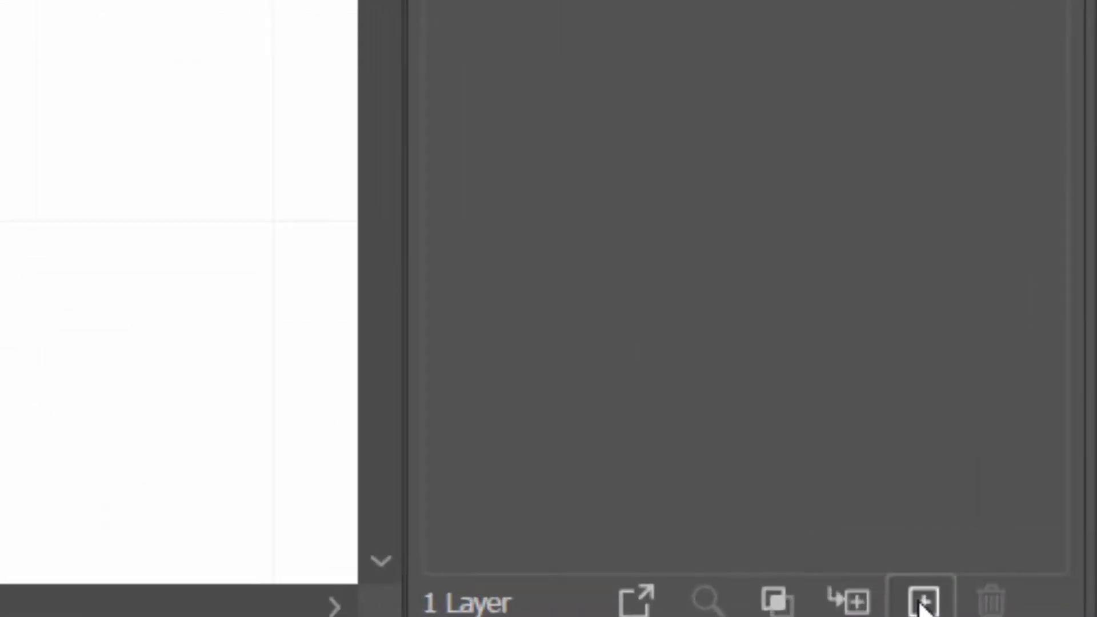
- Add a new layer above Layer 1, and switch Layer 1's visibility off and on again
{"action": "left_click", "coordinate": [923, 601]}
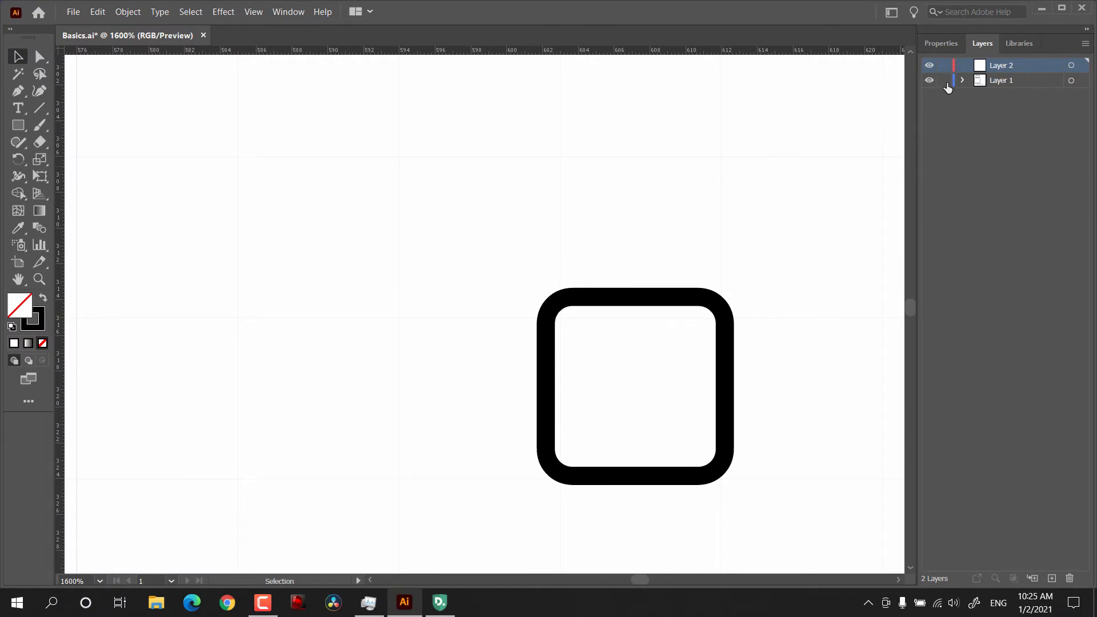
{"action": "left_click", "coordinate": [929, 80]}
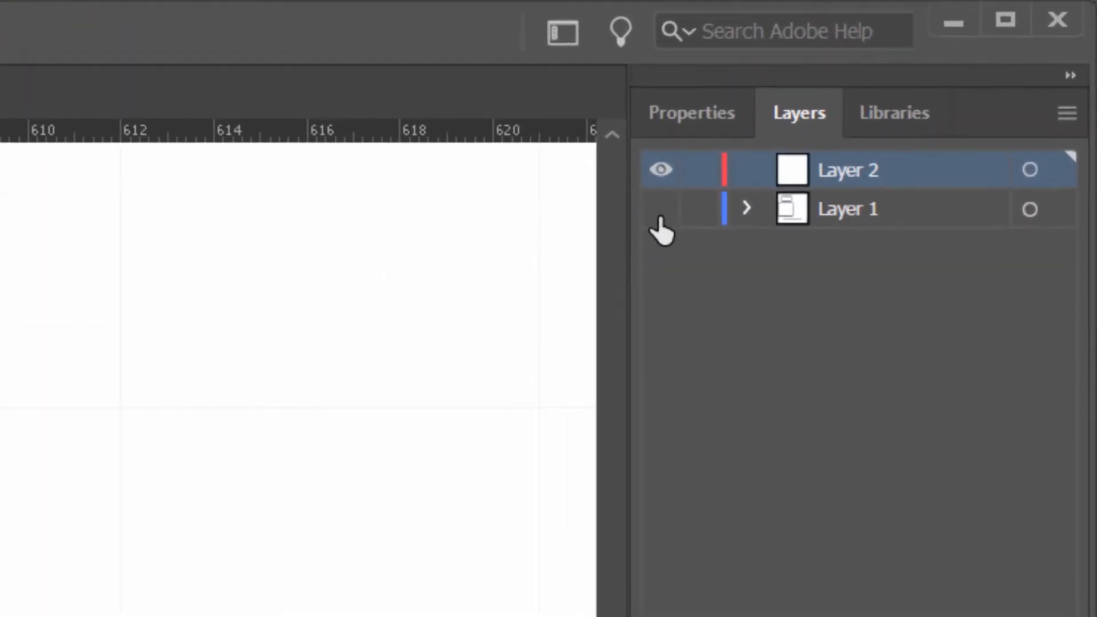
{"action": "left_click", "coordinate": [660, 213]}
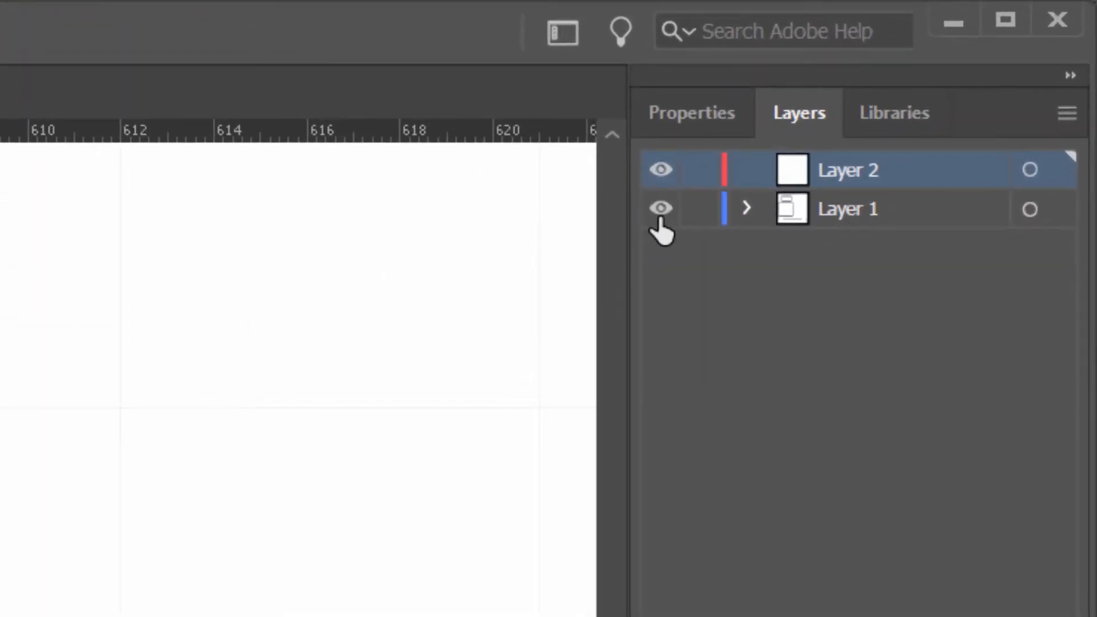
- Lock and unlock Layer 1, and add a sublayer inside Layer 2
{"action": "left_click", "coordinate": [699, 211]}
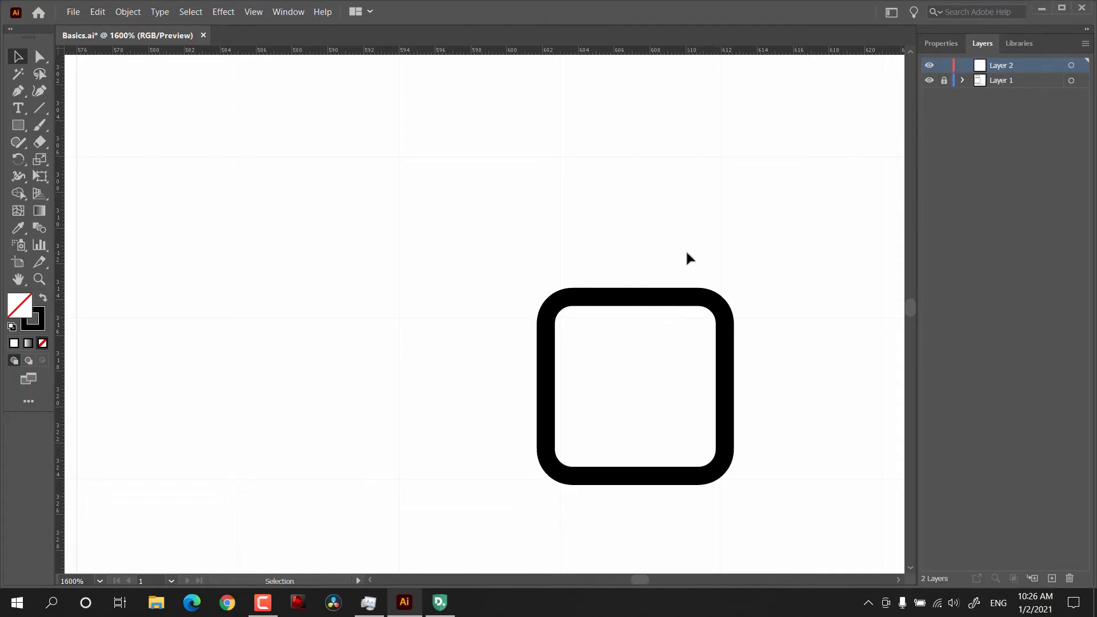
{"action": "left_click", "coordinate": [944, 80]}
{"action": "left_click", "coordinate": [1004, 69]}
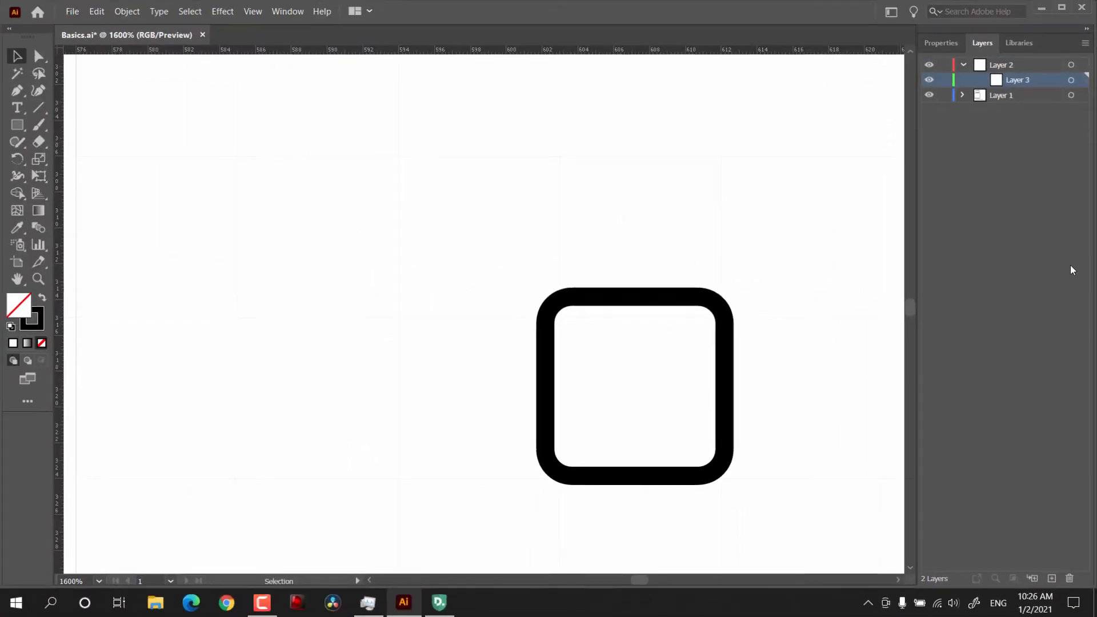
- Draw three small rectangles around the rounded square on the Layer 3 sublayer, and undo them
{"action": "left_click", "coordinate": [18, 125]}
{"action": "left_click_drag", "start_coordinate": [616, 226], "coordinate": [670, 288]}
{"action": "left_click_drag", "start_coordinate": [491, 344], "coordinate": [534, 371]}
{"action": "left_click_drag", "start_coordinate": [736, 329], "coordinate": [794, 362]}
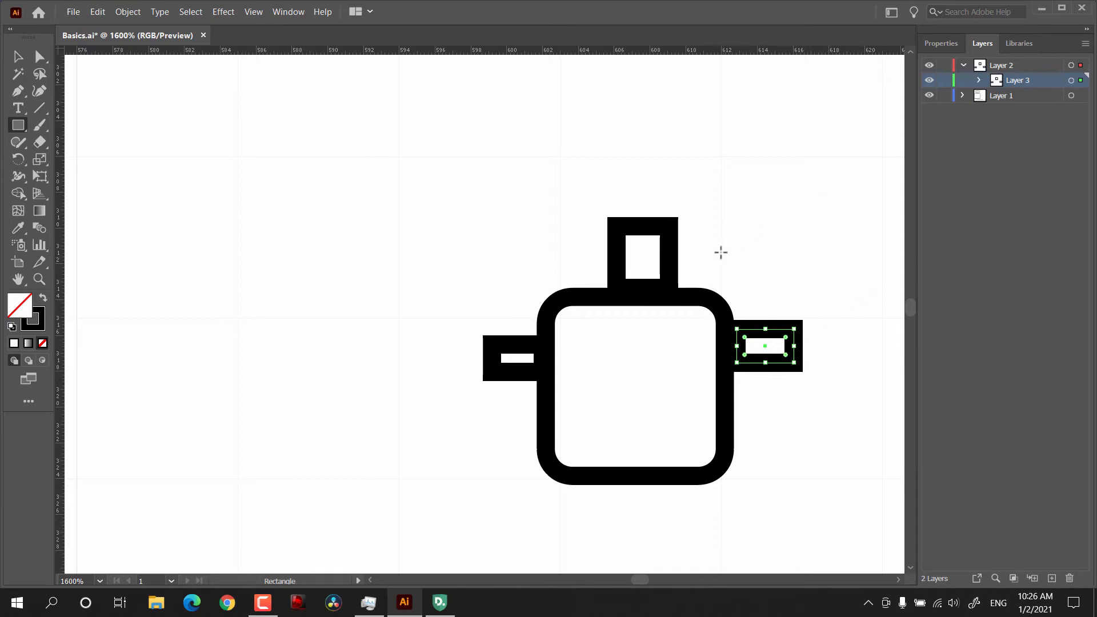
{"action": "key", "text": "ctrl"}
{"action": "key", "text": "ctrl+z"}
{"action": "key", "text": "ctrl+z"}
{"action": "key", "text": "ctrl+z"}
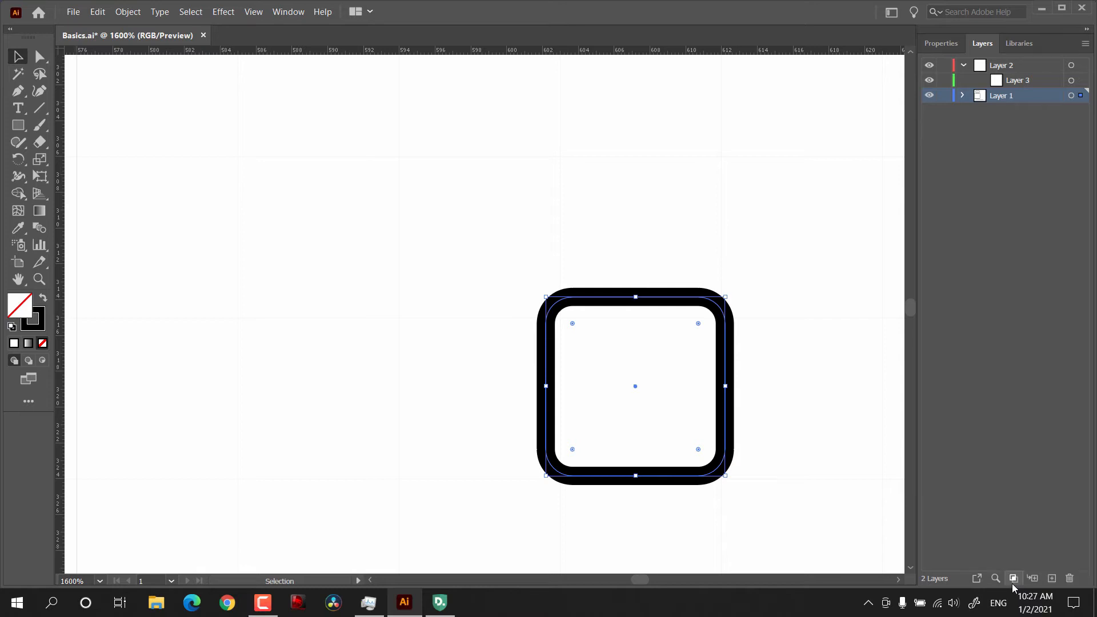
- Try a clipping mask on Layer 1, and look over the saved library assets
{"action": "left_click", "coordinate": [1013, 578]}
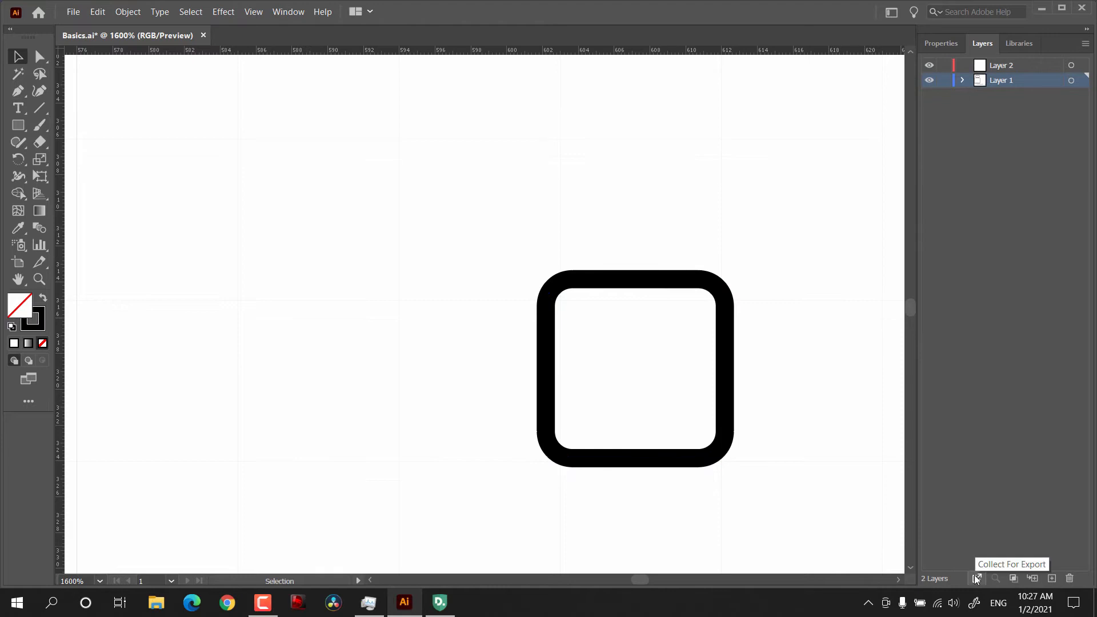
{"action": "left_click", "coordinate": [1019, 43]}
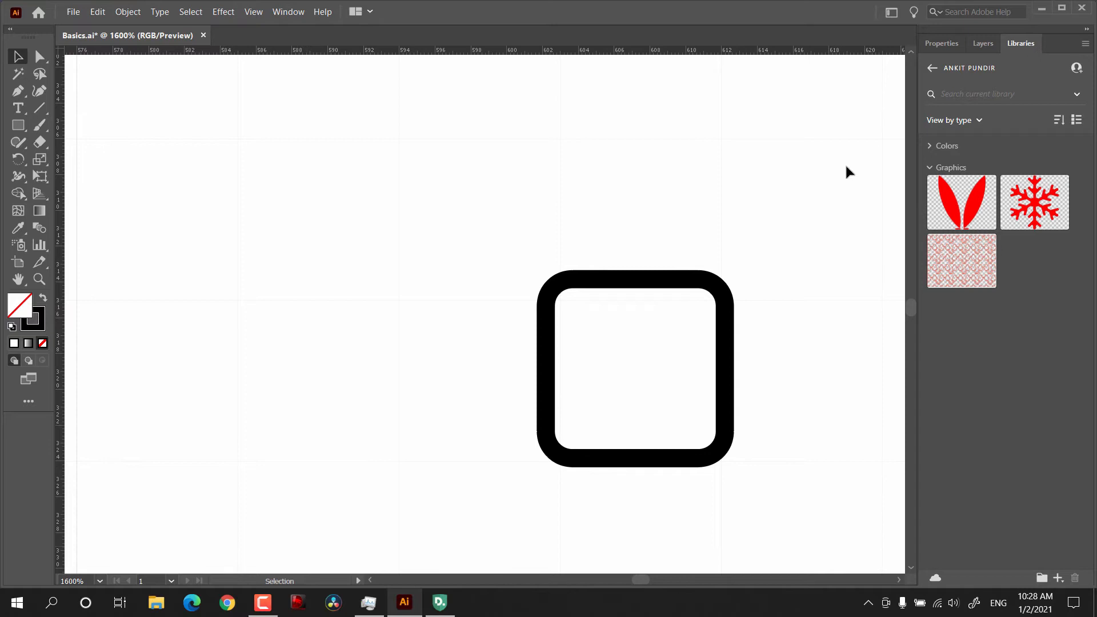
{"action": "left_click_drag", "start_coordinate": [619, 284], "coordinate": [471, 293]}
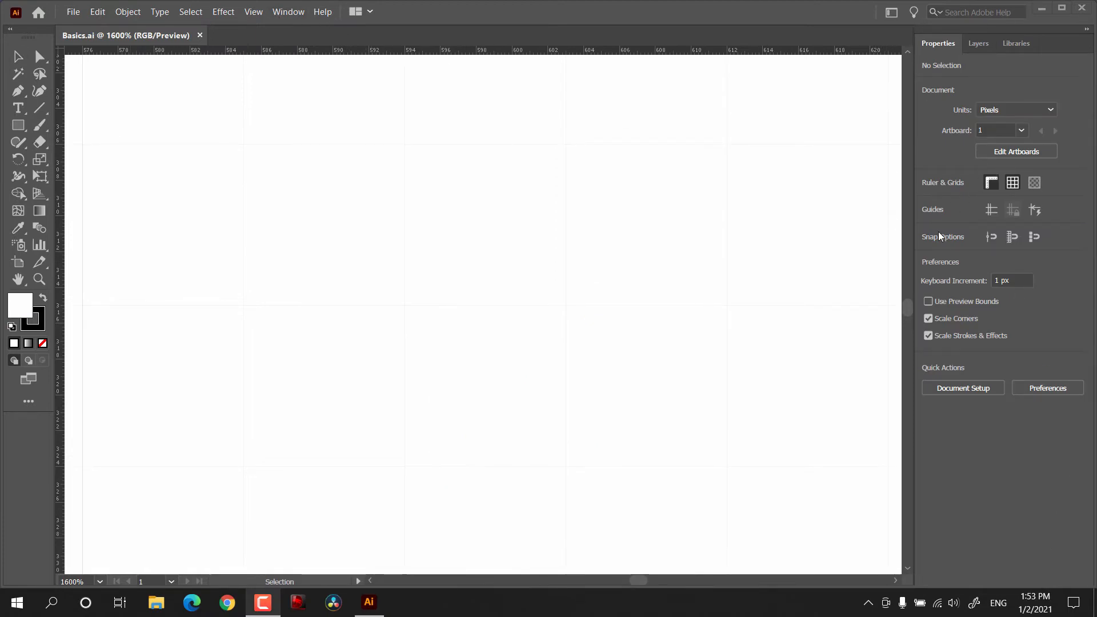
{"action": "left_click", "coordinate": [255, 14]}
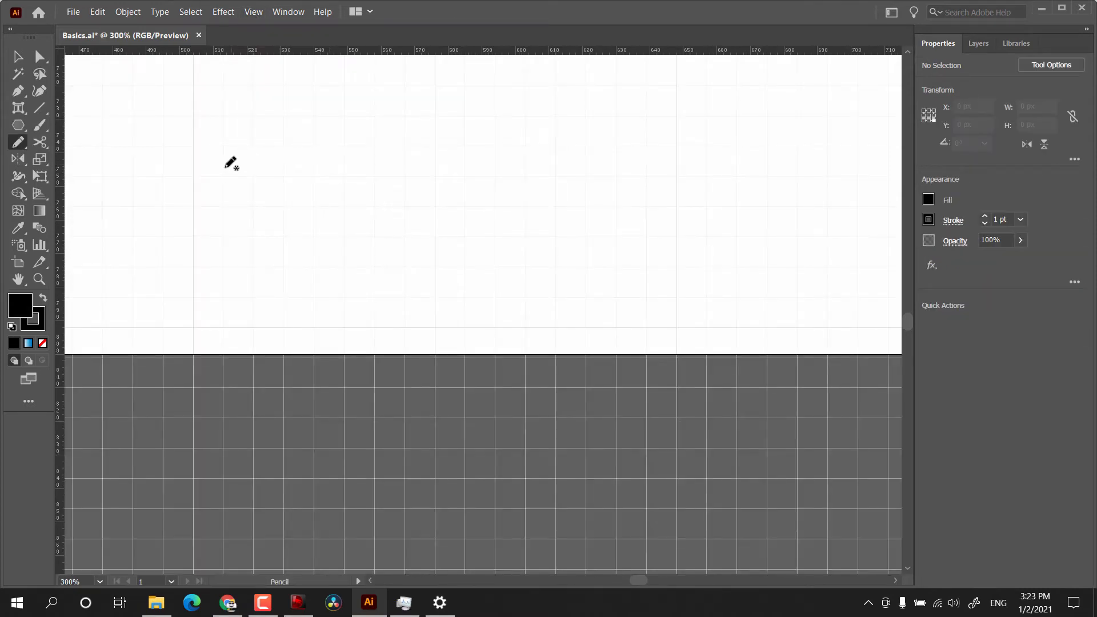
- Draw a wavy open path about 170 px wide and 38 px high with the Pencil tool, and inspect its anchor points
{"action": "mouse_move", "coordinate": [207, 184]}
{"action": "left_mouse_down"}
{"action": "mouse_move", "coordinate": [206, 156]}
{"action": "mouse_move", "coordinate": [250, 109]}
{"action": "mouse_move", "coordinate": [312, 137]}
{"action": "mouse_move", "coordinate": [362, 221]}
{"action": "mouse_move", "coordinate": [413, 219]}
{"action": "mouse_move", "coordinate": [438, 162]}
{"action": "mouse_move", "coordinate": [507, 133]}
{"action": "mouse_move", "coordinate": [601, 180]}
{"action": "mouse_move", "coordinate": [777, 148]}
{"action": "left_mouse_up"}
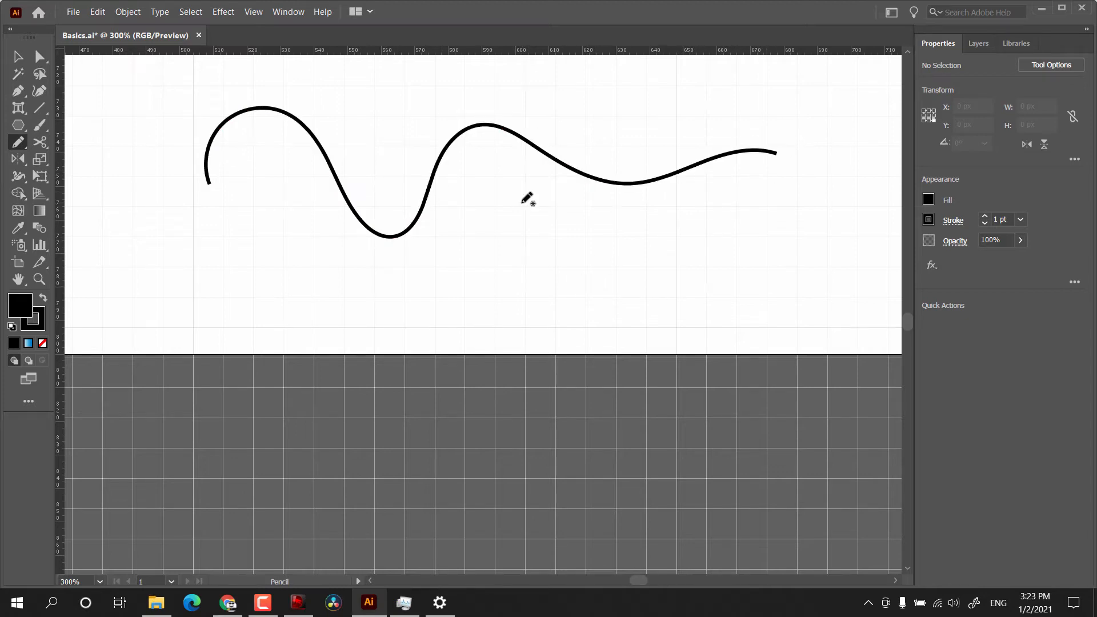
{"action": "left_click", "coordinate": [40, 58]}
{"action": "key", "text": "ctrl+a"}
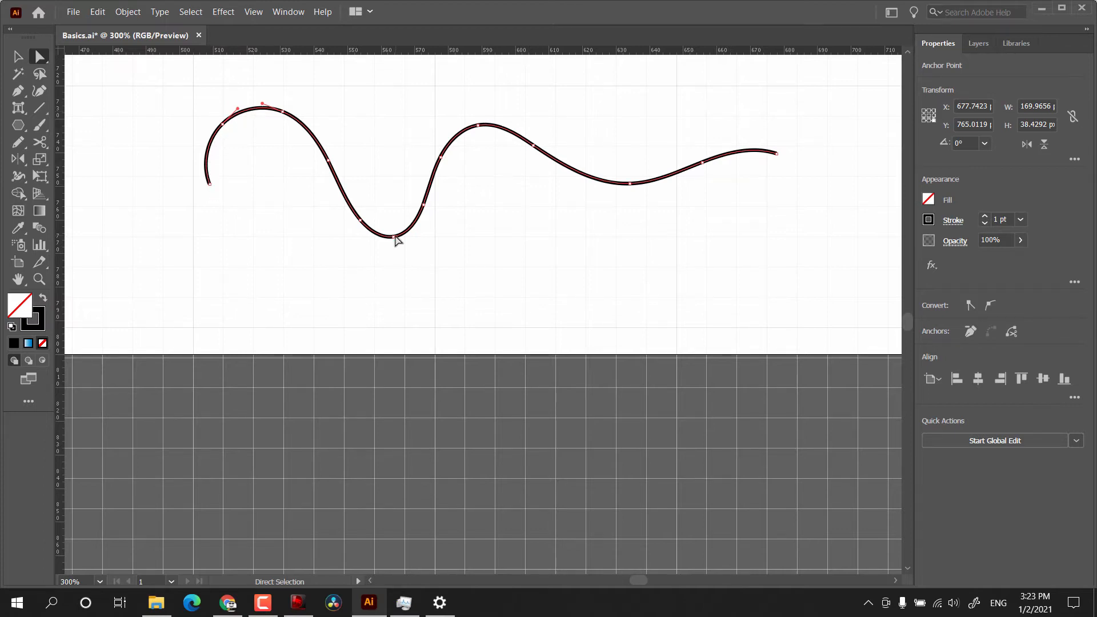
{"action": "left_click", "coordinate": [690, 168]}
- Remove the wavy path's stroke by setting it to None, and restore it to Black
{"action": "left_click", "coordinate": [932, 218]}
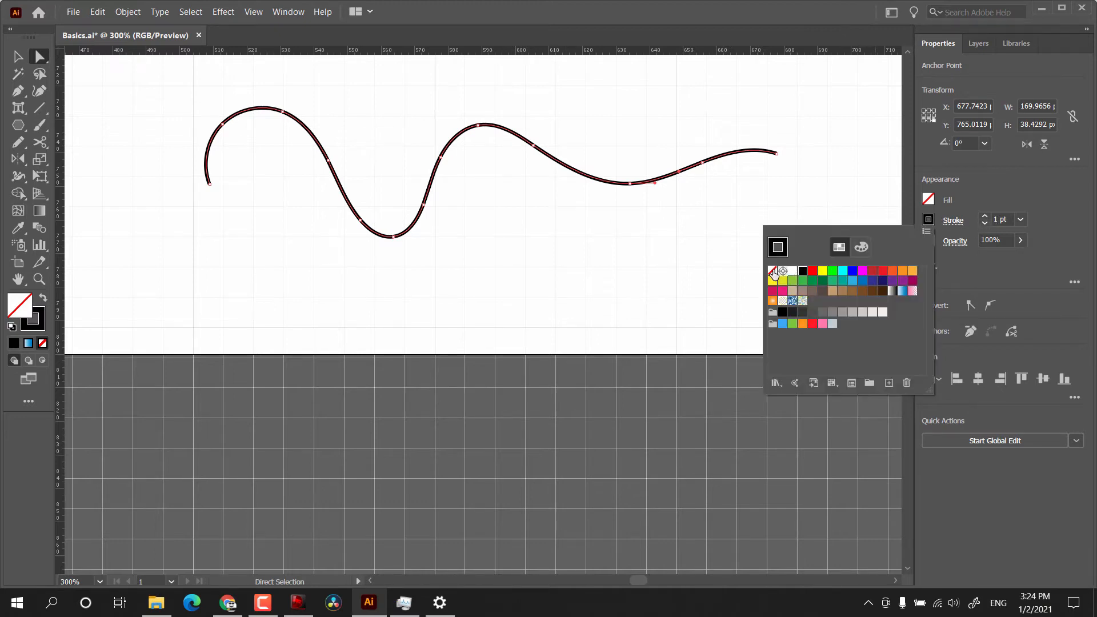
{"action": "left_click", "coordinate": [772, 272]}
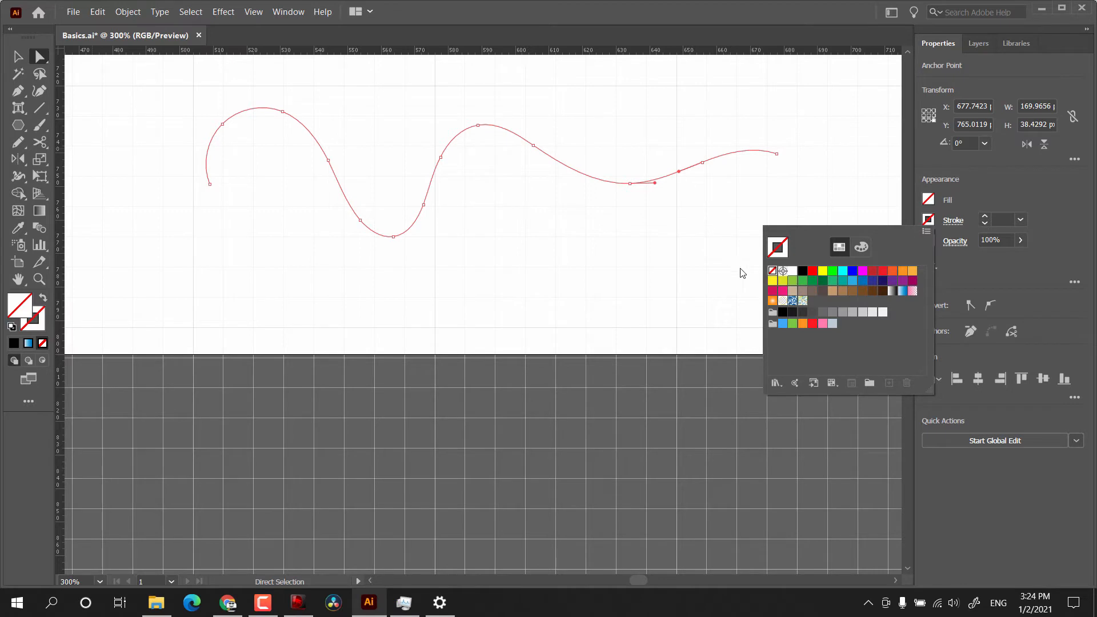
{"action": "left_click", "coordinate": [803, 272]}
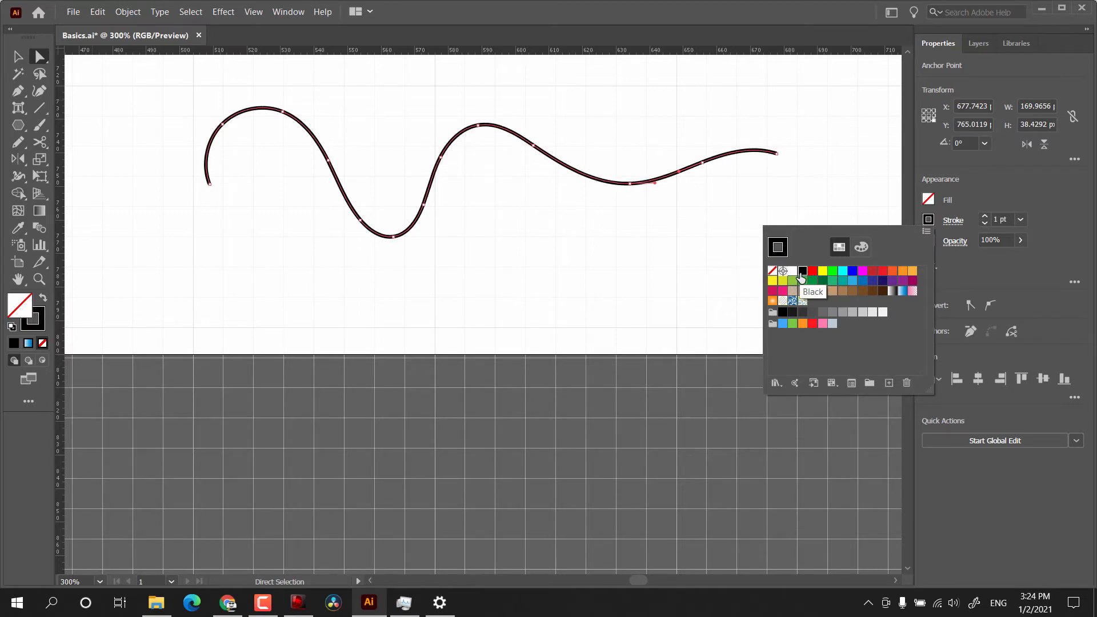
- Step the wavy path's stroke weight down to none and up again, ending at 1 pt
{"action": "left_click", "coordinate": [984, 224]}
{"action": "left_click", "coordinate": [984, 224]}
{"action": "left_click", "coordinate": [984, 223]}
{"action": "left_click", "coordinate": [984, 223]}
{"action": "left_click", "coordinate": [985, 218]}
{"action": "left_click", "coordinate": [986, 224]}
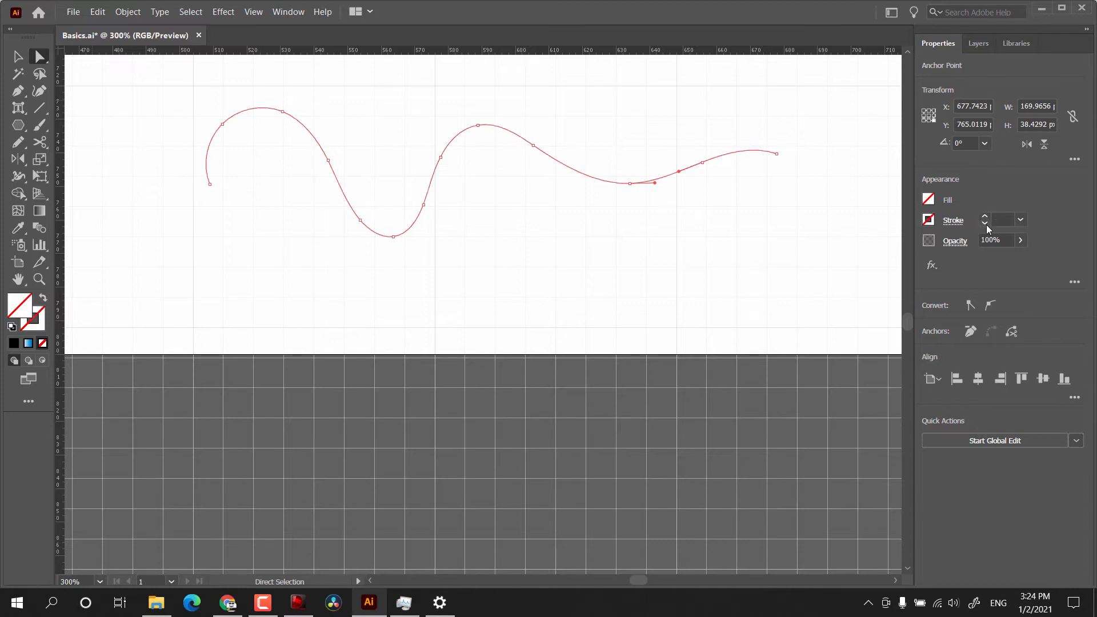
{"action": "left_click", "coordinate": [986, 217]}
{"action": "left_click", "coordinate": [985, 217]}
{"action": "left_click", "coordinate": [986, 218]}
{"action": "left_click", "coordinate": [986, 217]}
{"action": "left_click", "coordinate": [985, 218]}
{"action": "left_click", "coordinate": [986, 224]}
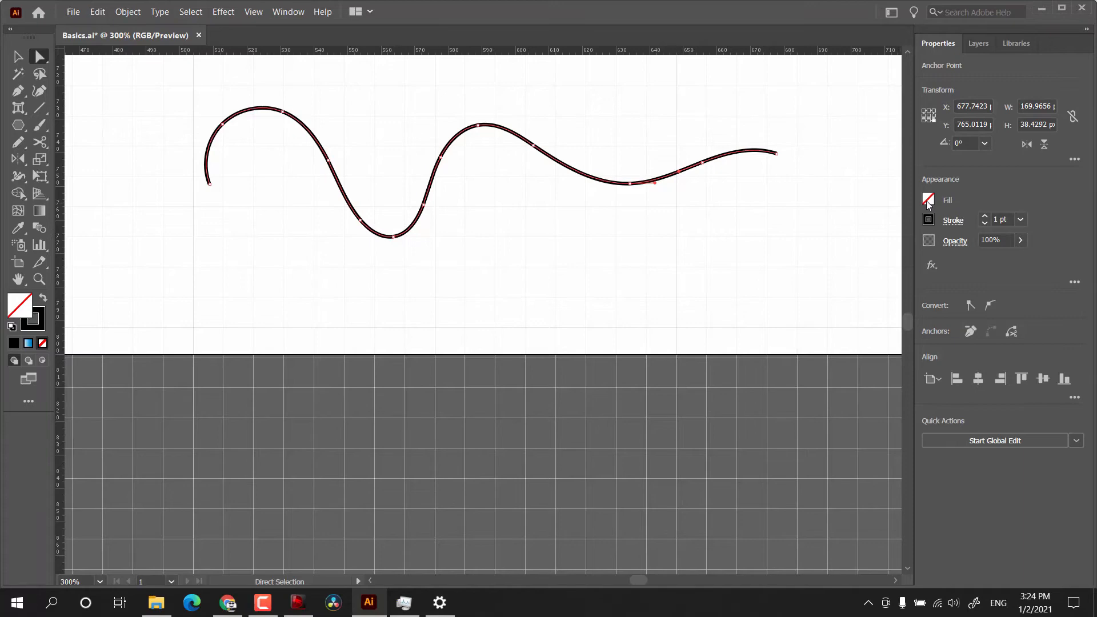
- Fill the wavy path with yellow, and reset its fill to None
{"action": "left_click", "coordinate": [927, 201]}
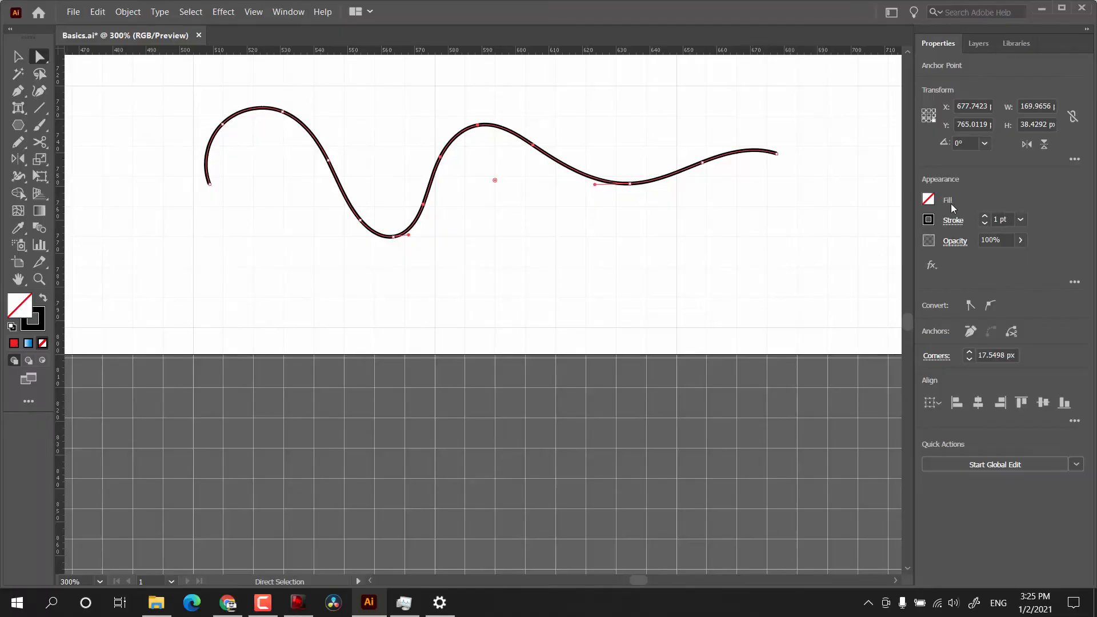
{"action": "left_click", "coordinate": [932, 202]}
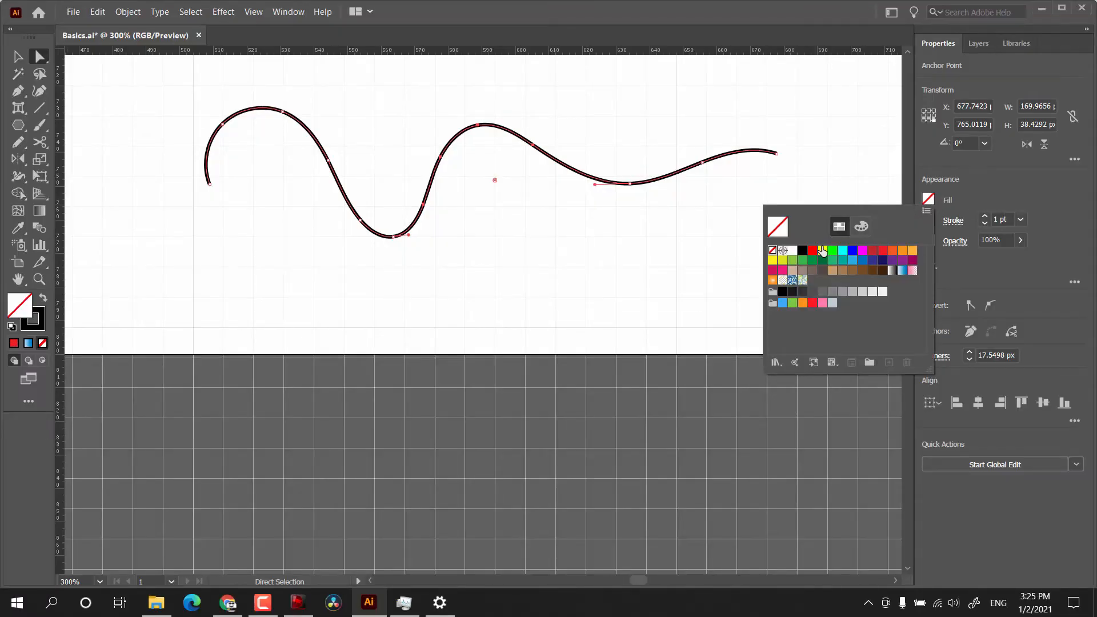
{"action": "left_click", "coordinate": [822, 251]}
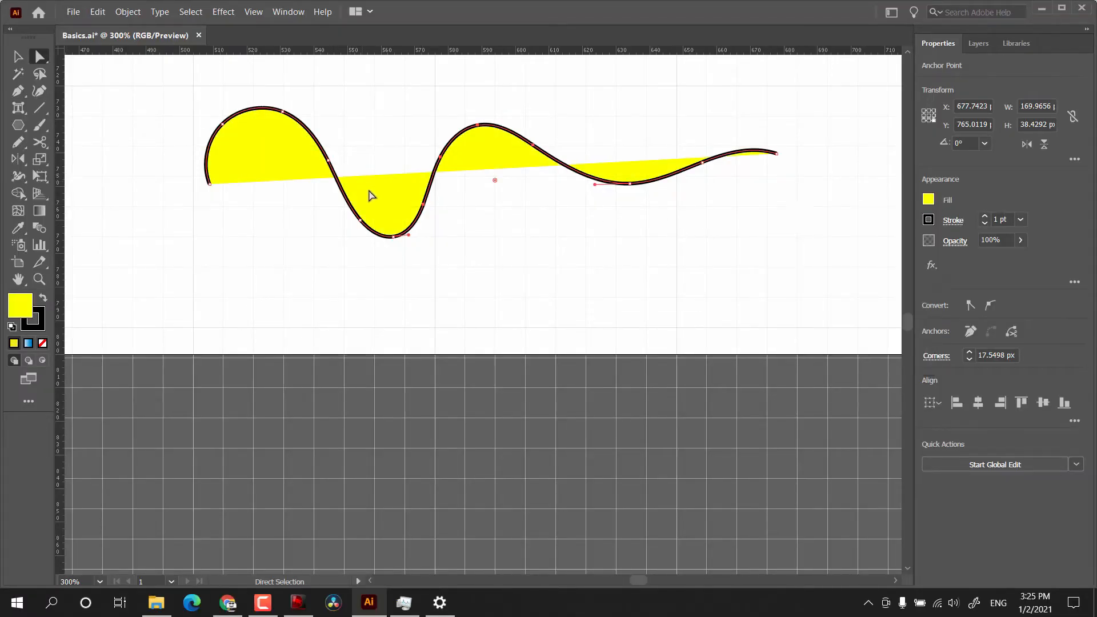
{"action": "left_click", "coordinate": [927, 200]}
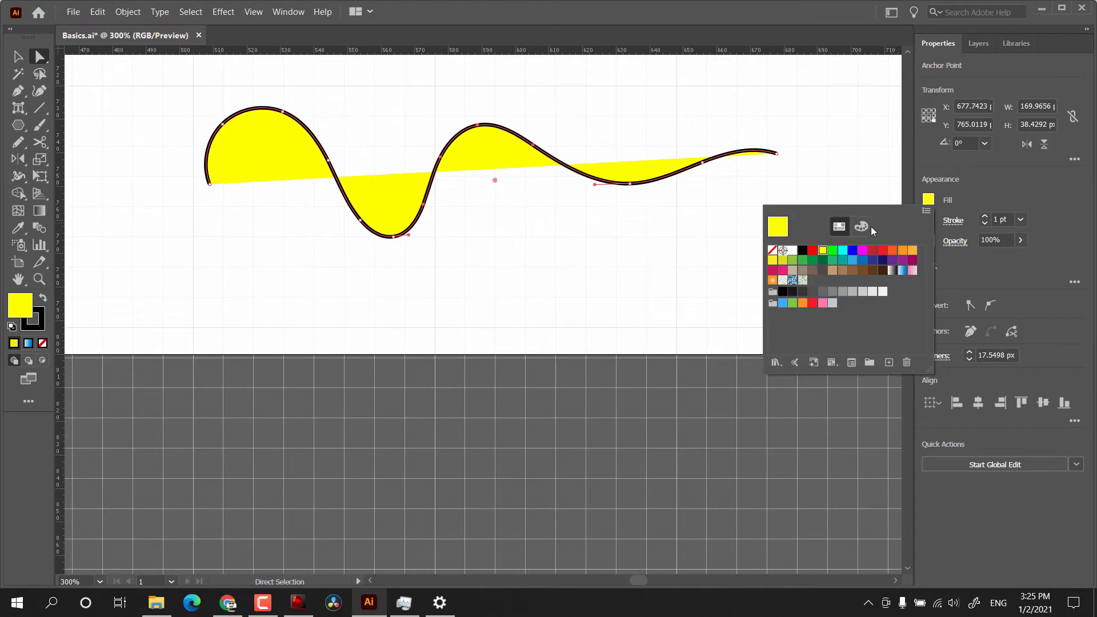
{"action": "left_click", "coordinate": [772, 250]}
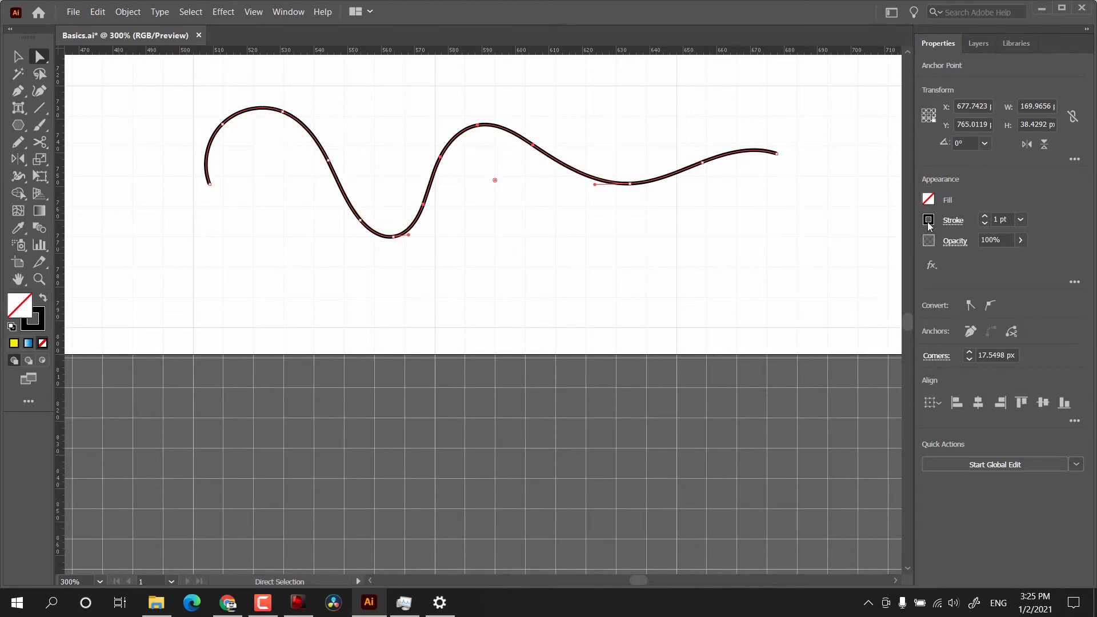
- Try red and yellow strokes on the wavy path, and return the stroke to black
{"action": "left_click", "coordinate": [928, 220]}
{"action": "left_click", "coordinate": [812, 272]}
{"action": "left_click", "coordinate": [822, 272]}
{"action": "left_click", "coordinate": [803, 270]}
{"action": "key", "text": "v"}
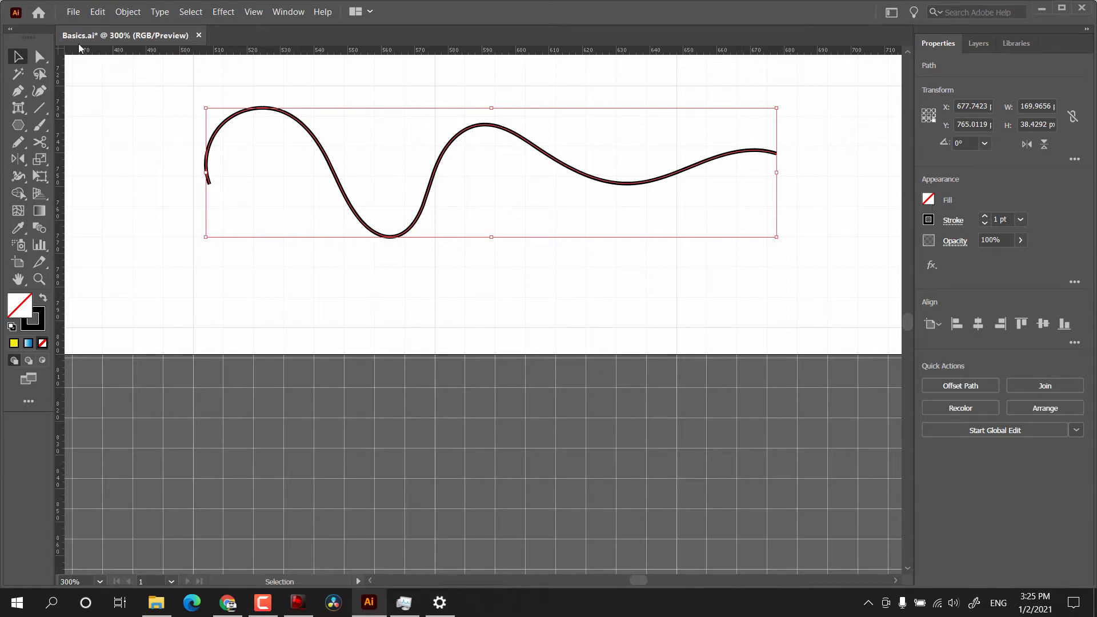
- Close the wavy path by connecting its two end points with a long segment, and open its fill swatches
{"action": "left_click_drag", "start_coordinate": [270, 247], "coordinate": [843, 207]}
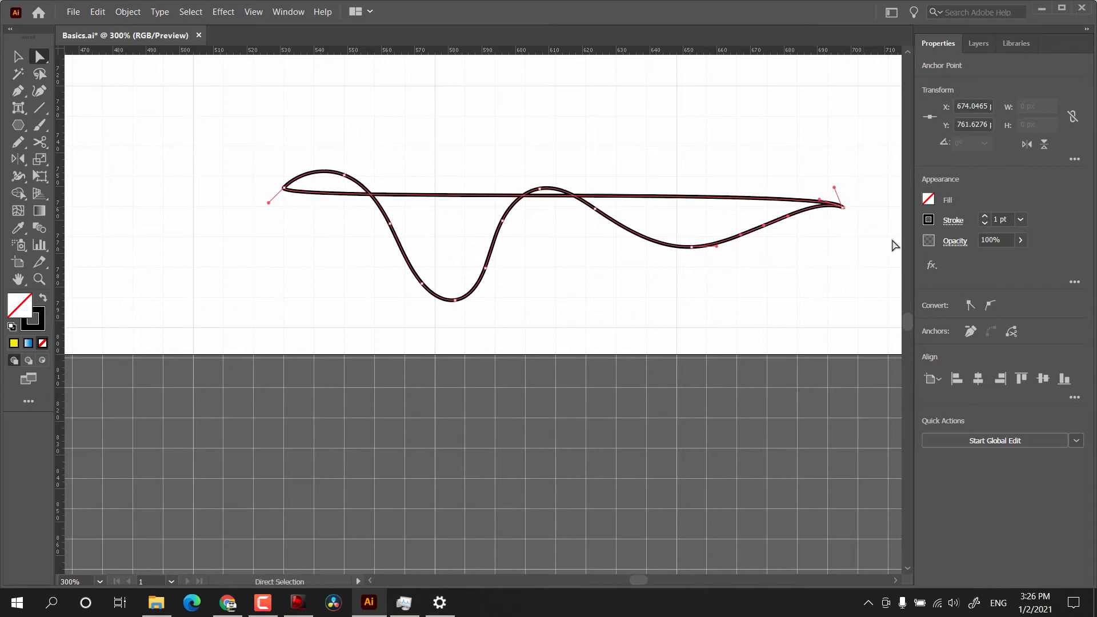
{"action": "left_click", "coordinate": [923, 200]}
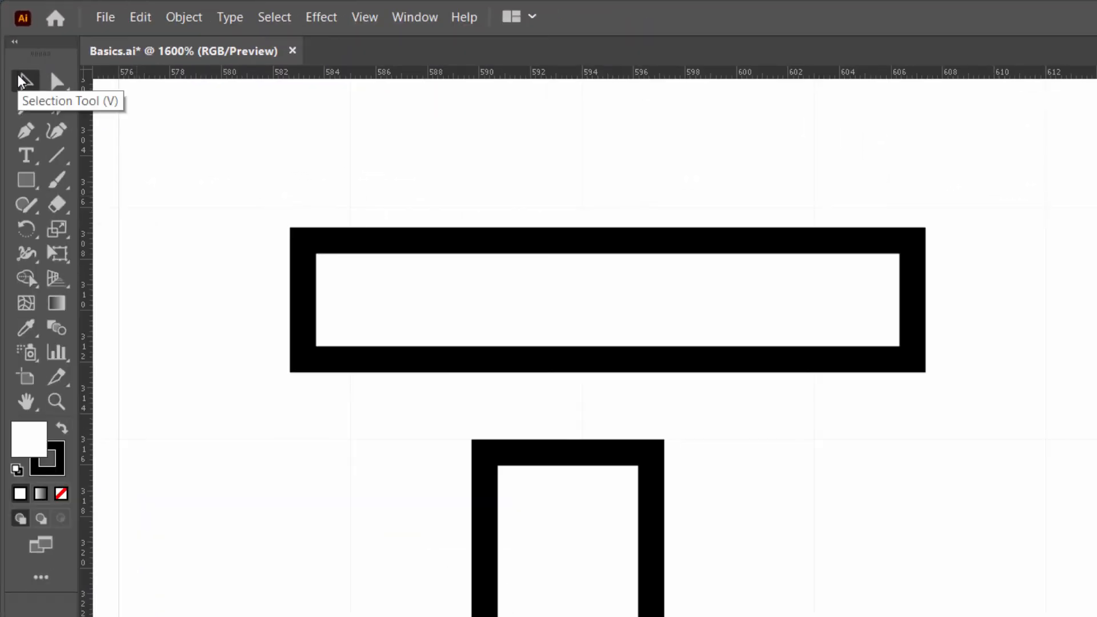
- Practise selecting and moving the rectangles with the Selection tool, and slightly round all four corners of the wide one
{"action": "left_click_drag", "start_coordinate": [245, 172], "coordinate": [959, 614]}
{"action": "left_click_drag", "start_coordinate": [594, 308], "coordinate": [921, 292]}
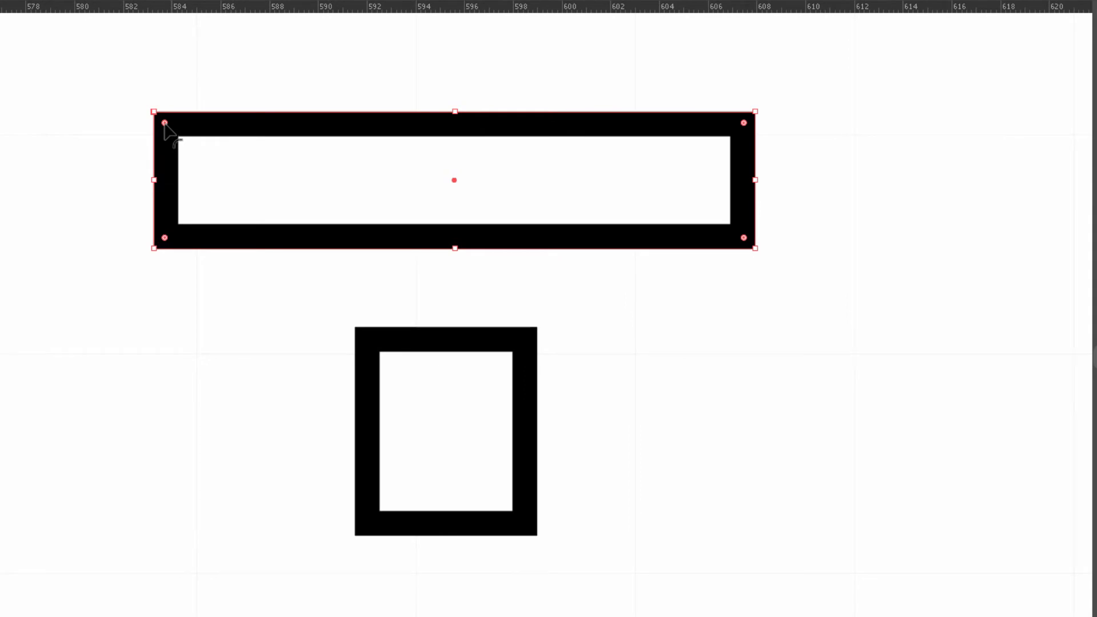
{"action": "left_click_drag", "start_coordinate": [165, 124], "coordinate": [189, 146]}
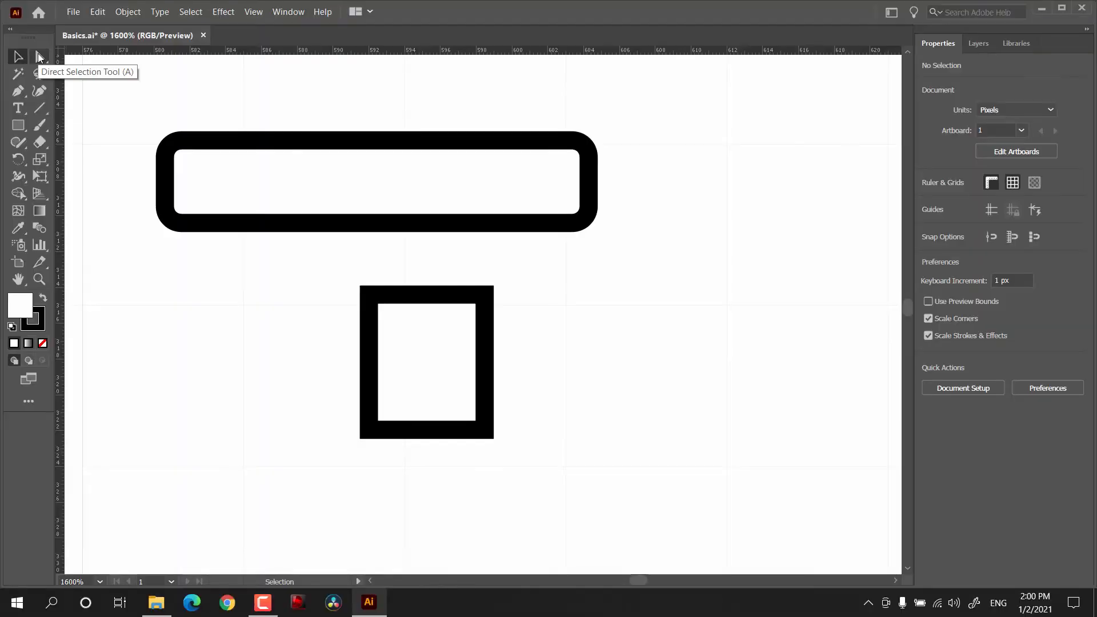
- Directly select the wide rectangle's anchor points, adjust its upper-left corner, and give its upper-right corner a much larger radius
{"action": "left_click", "coordinate": [37, 53]}
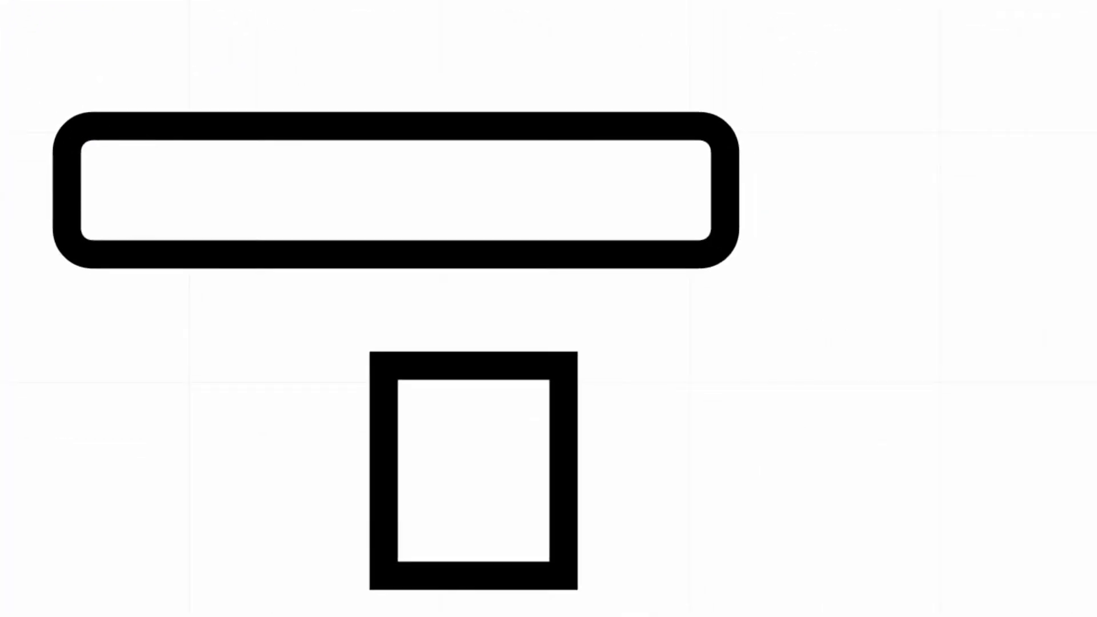
{"action": "left_click", "coordinate": [243, 156]}
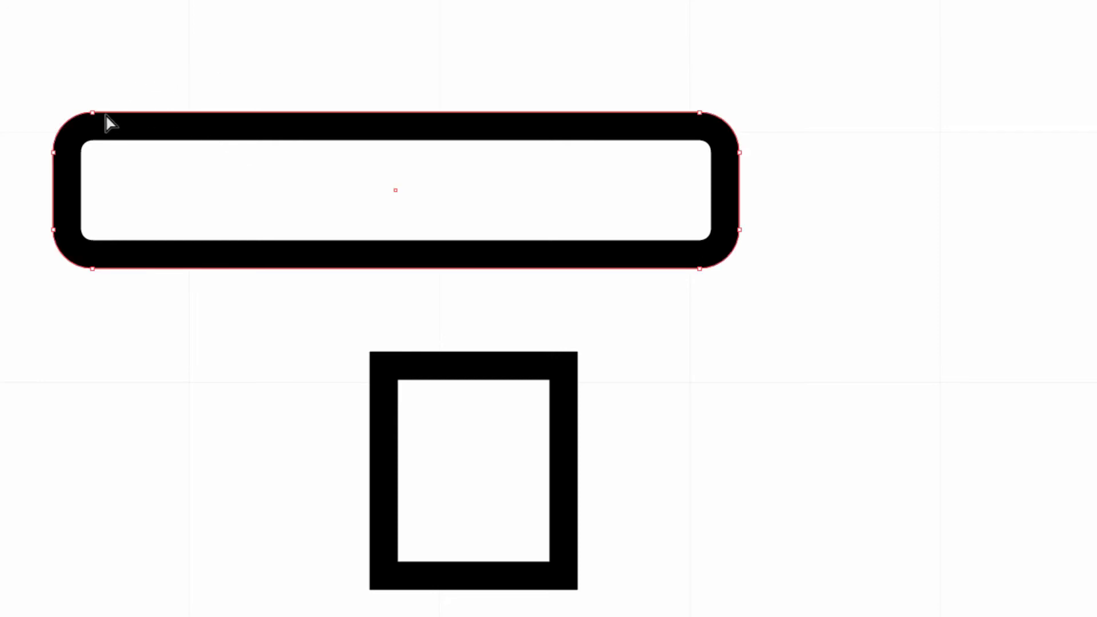
{"action": "left_click_drag", "start_coordinate": [53, 68], "coordinate": [132, 147]}
{"action": "left_click_drag", "start_coordinate": [53, 153], "coordinate": [17, 158]}
{"action": "left_click", "coordinate": [66, 234]}
{"action": "left_click", "coordinate": [699, 150]}
{"action": "left_click_drag", "start_coordinate": [701, 152], "coordinate": [590, 221]}
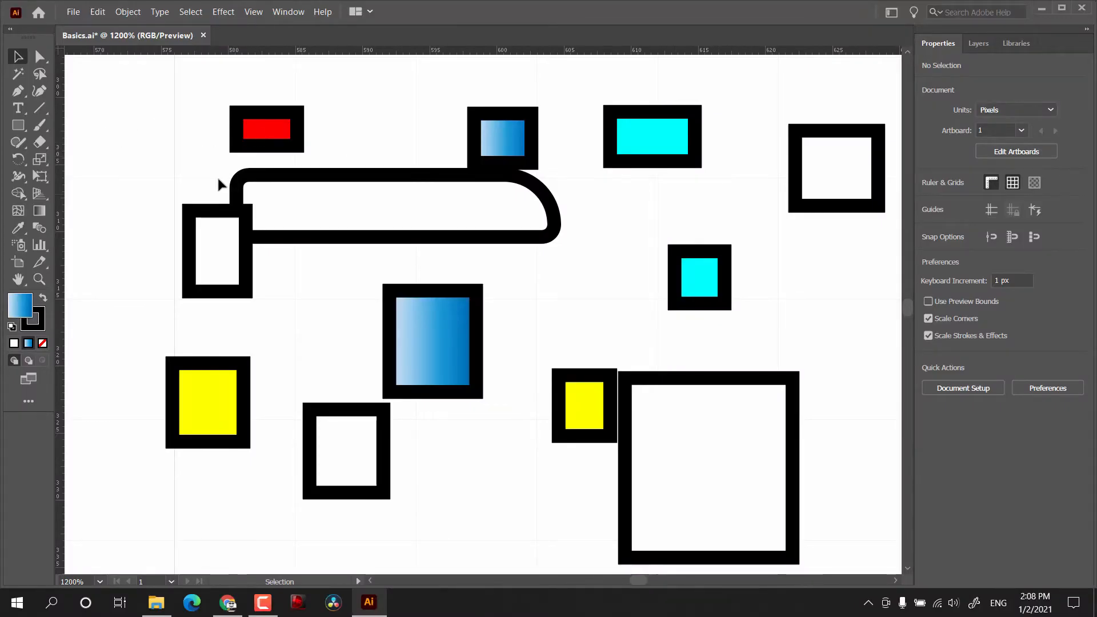
- Select all cyan-filled rectangles with the Magic Wand, and switch the selection to the yellow-filled ones
{"action": "left_click", "coordinate": [18, 73]}
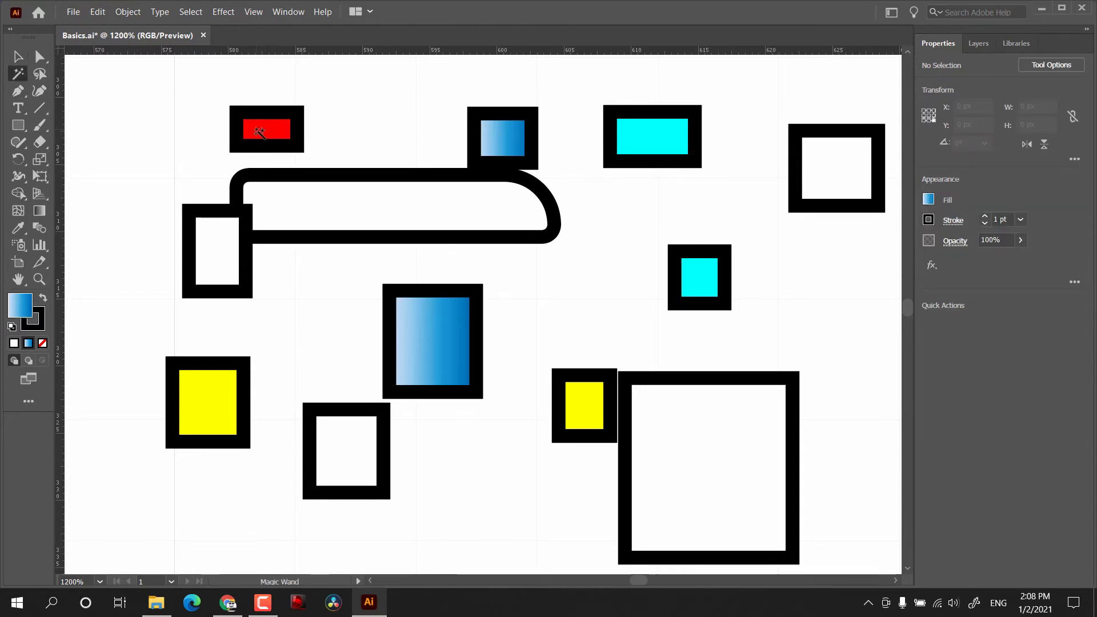
{"action": "left_click", "coordinate": [647, 139]}
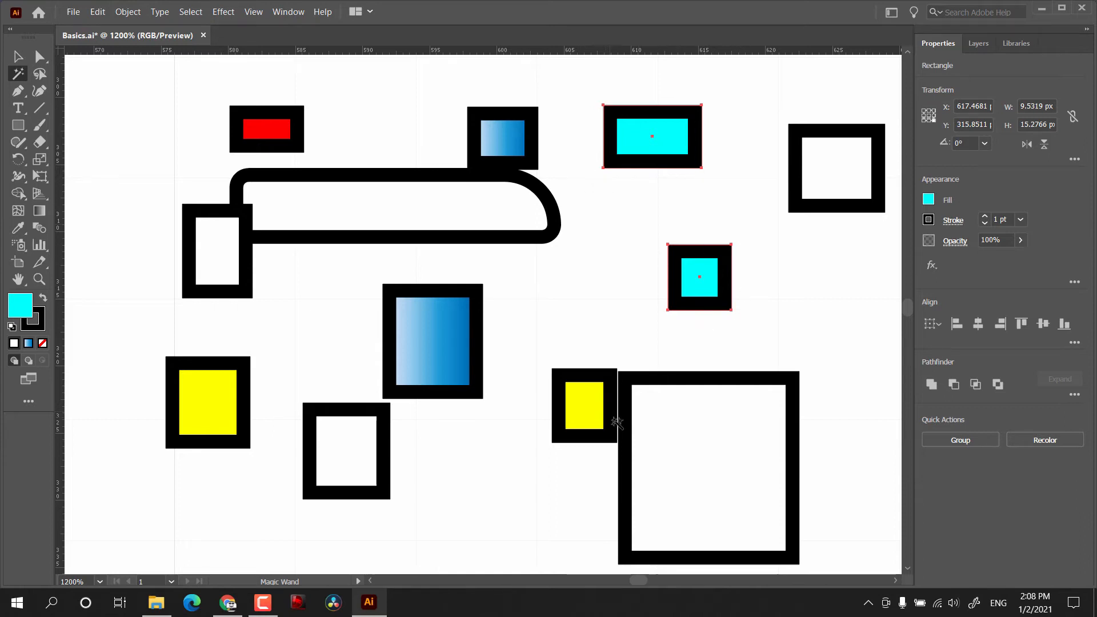
{"action": "left_click", "coordinate": [578, 406]}
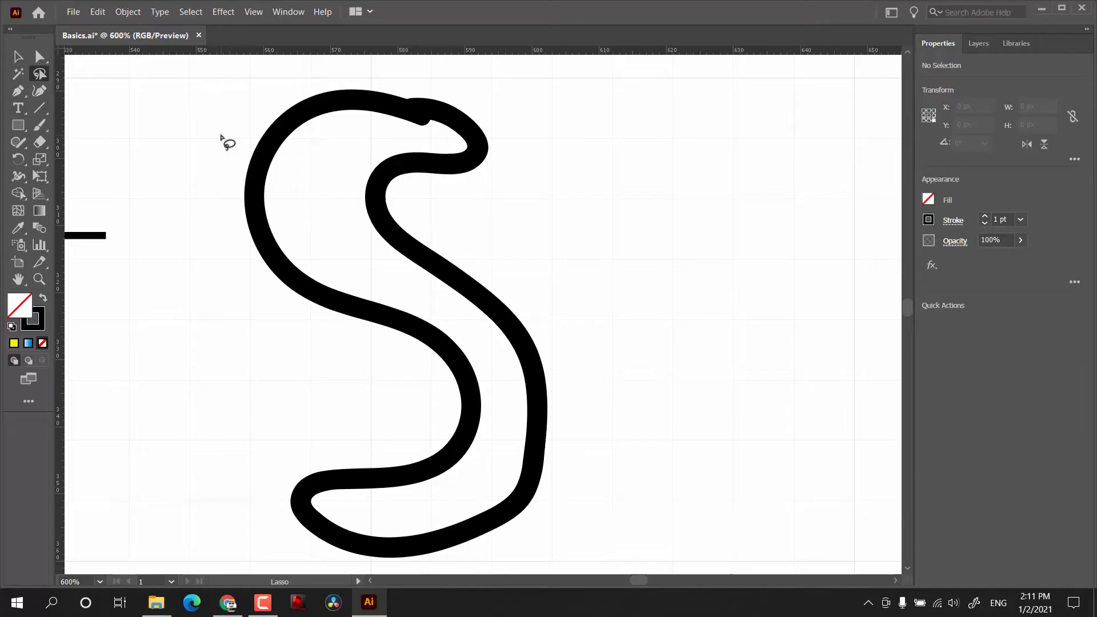
- Lasso the anchor points on the upper-left curve of the S-shaped path
{"action": "mouse_move", "coordinate": [215, 117]}
{"action": "left_mouse_down"}
{"action": "mouse_move", "coordinate": [256, 241]}
{"action": "mouse_move", "coordinate": [319, 329]}
{"action": "mouse_move", "coordinate": [339, 329]}
{"action": "mouse_move", "coordinate": [352, 236]}
{"action": "mouse_move", "coordinate": [306, 149]}
{"action": "mouse_move", "coordinate": [266, 118]}
{"action": "mouse_move", "coordinate": [216, 120]}
{"action": "left_mouse_up"}
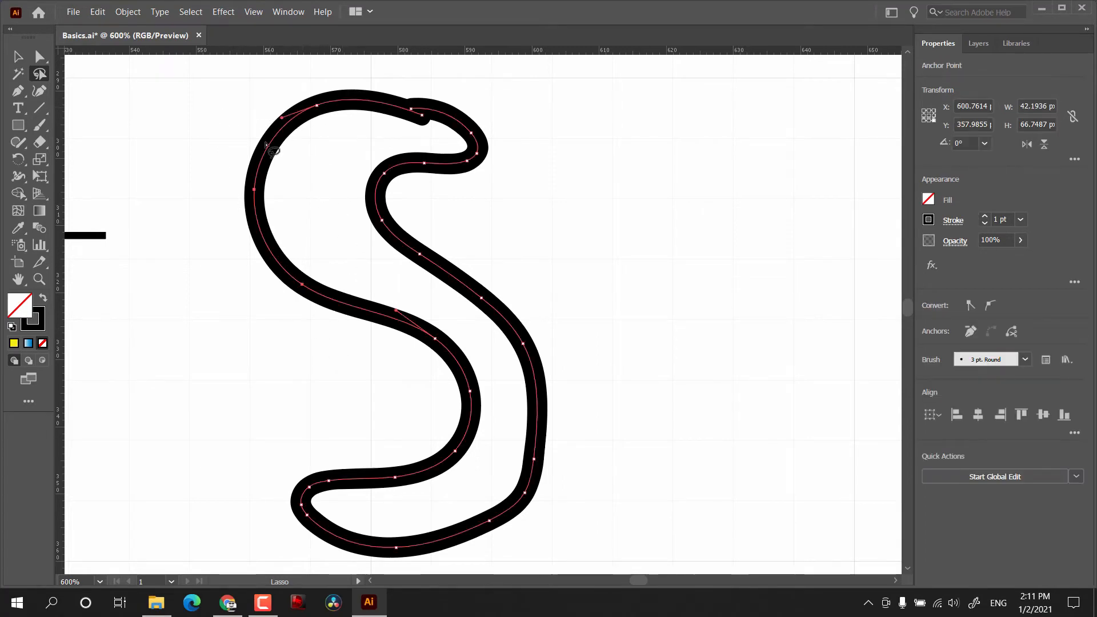
- Lasso only the anchor point on the far-left side of the S-shaped path's upper curve
{"action": "key", "text": "v"}
{"action": "left_click", "coordinate": [39, 71]}
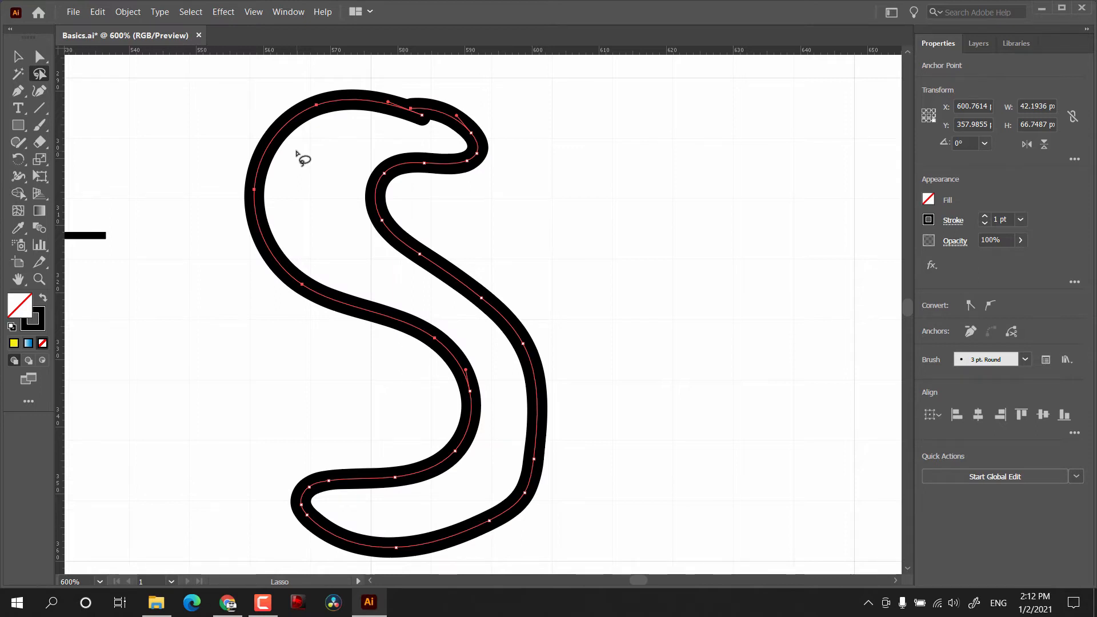
{"action": "left_click_drag", "start_coordinate": [297, 153], "coordinate": [268, 200]}
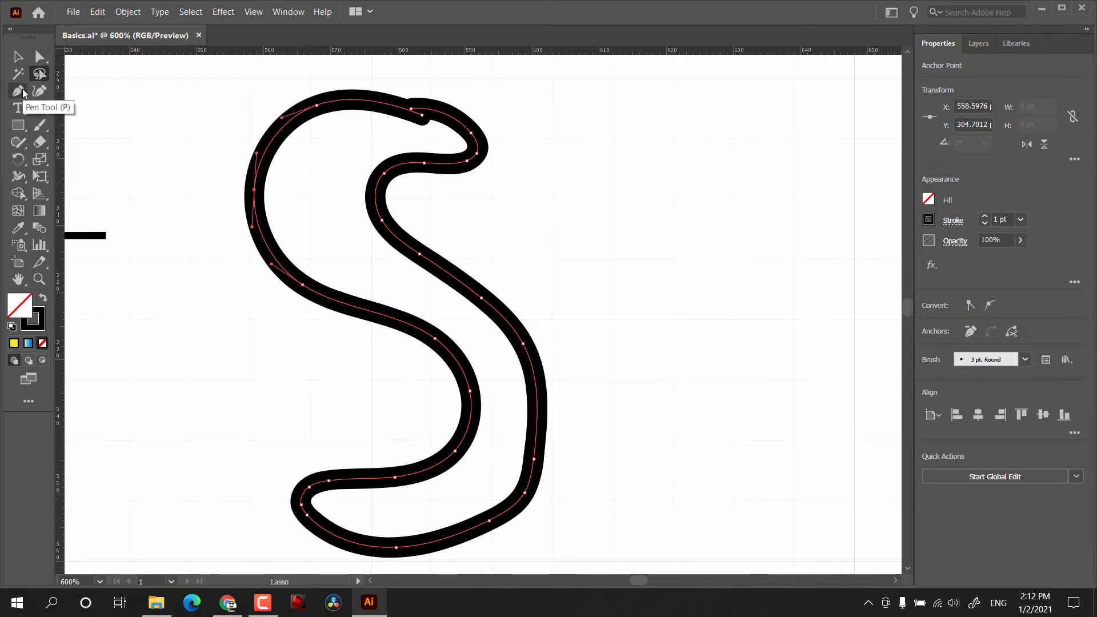
- Draw a closed, irregular straight-sided shape beside the upper half of the S with the Pen tool
{"action": "left_click", "coordinate": [22, 89]}
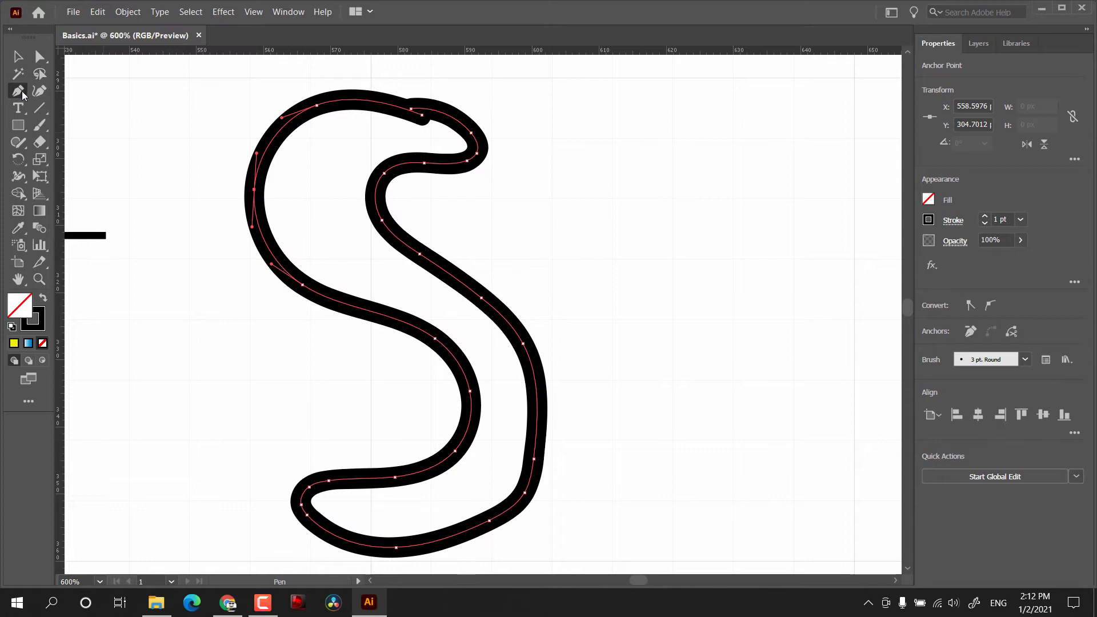
{"action": "left_click", "coordinate": [509, 193]}
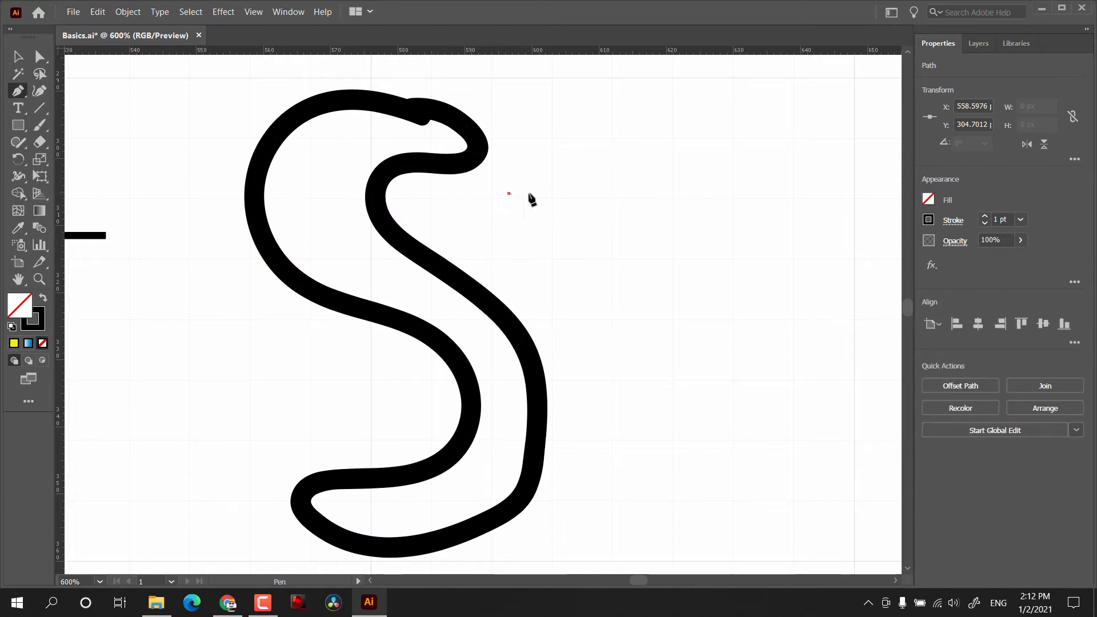
{"action": "left_click", "coordinate": [769, 194]}
{"action": "left_click", "coordinate": [780, 302]}
{"action": "left_click", "coordinate": [641, 313]}
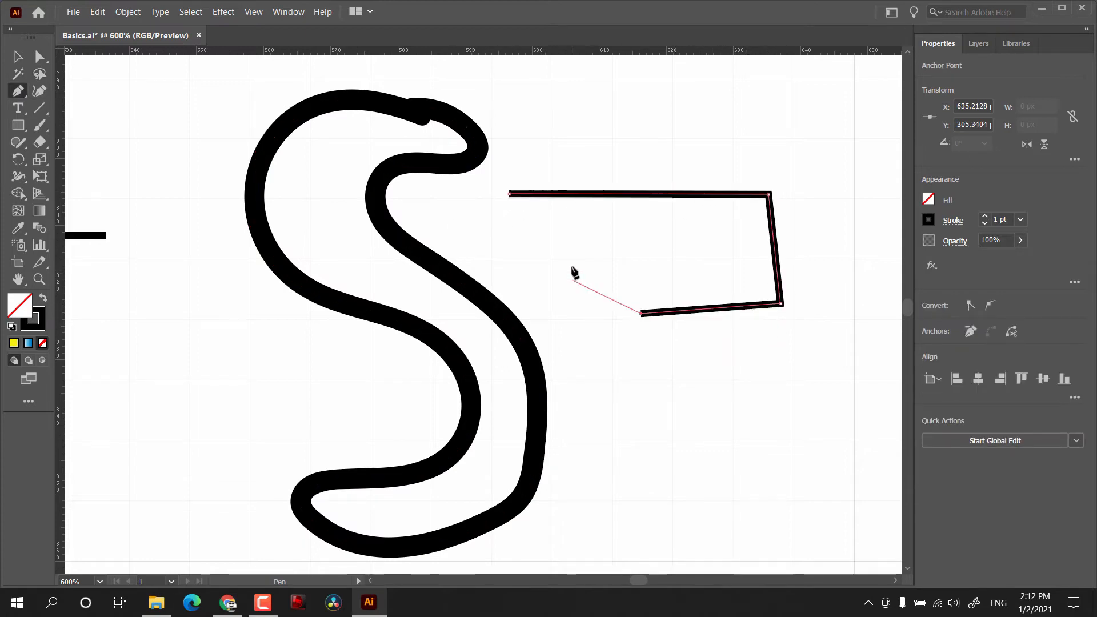
{"action": "left_click", "coordinate": [570, 263]}
{"action": "left_click", "coordinate": [593, 389]}
{"action": "left_click", "coordinate": [745, 394]}
{"action": "left_click", "coordinate": [840, 330]}
{"action": "left_click", "coordinate": [760, 141]}
{"action": "left_click", "coordinate": [684, 104]}
{"action": "left_click", "coordinate": [589, 140]}
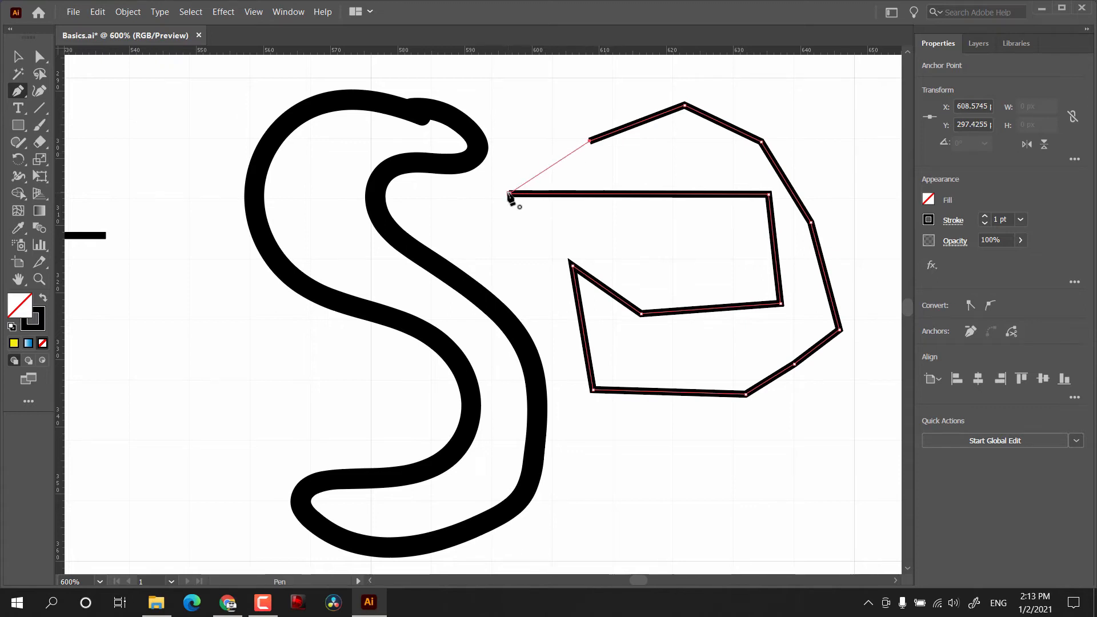
{"action": "left_click", "coordinate": [509, 194]}
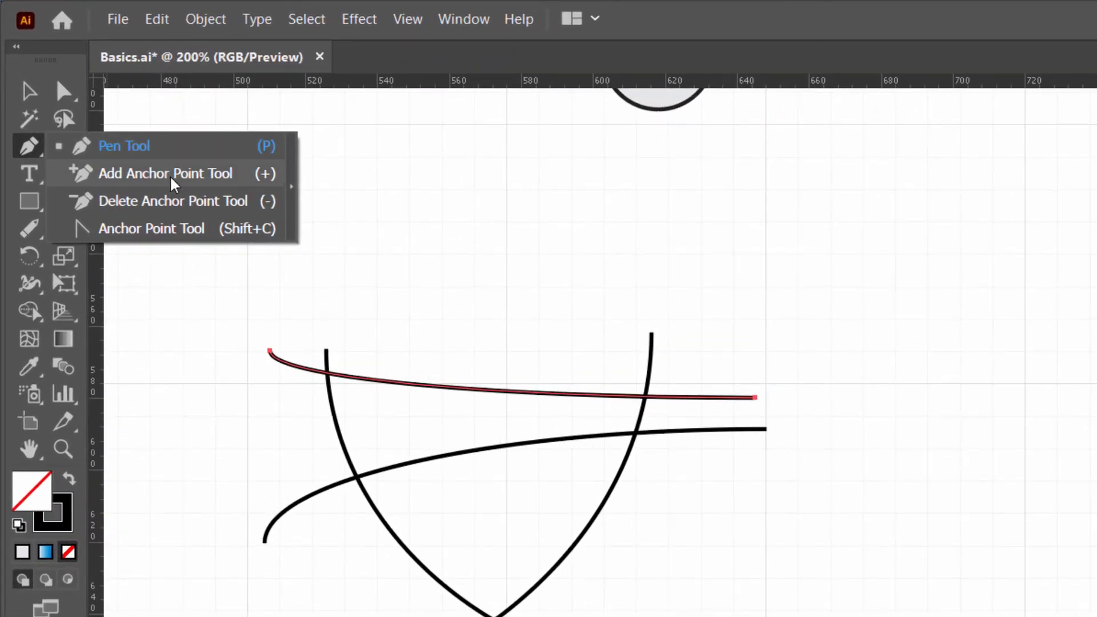
- Add anchor points along the upper and right edges of the large polygon with the Add Anchor Point tool
{"action": "left_click", "coordinate": [172, 237]}
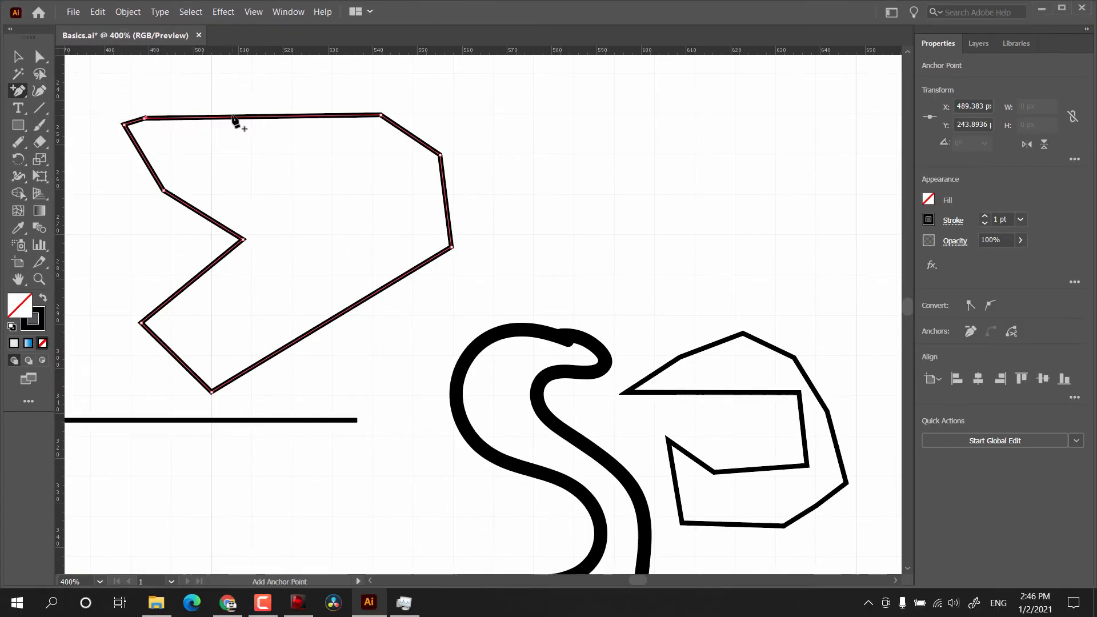
{"action": "left_click", "coordinate": [234, 118]}
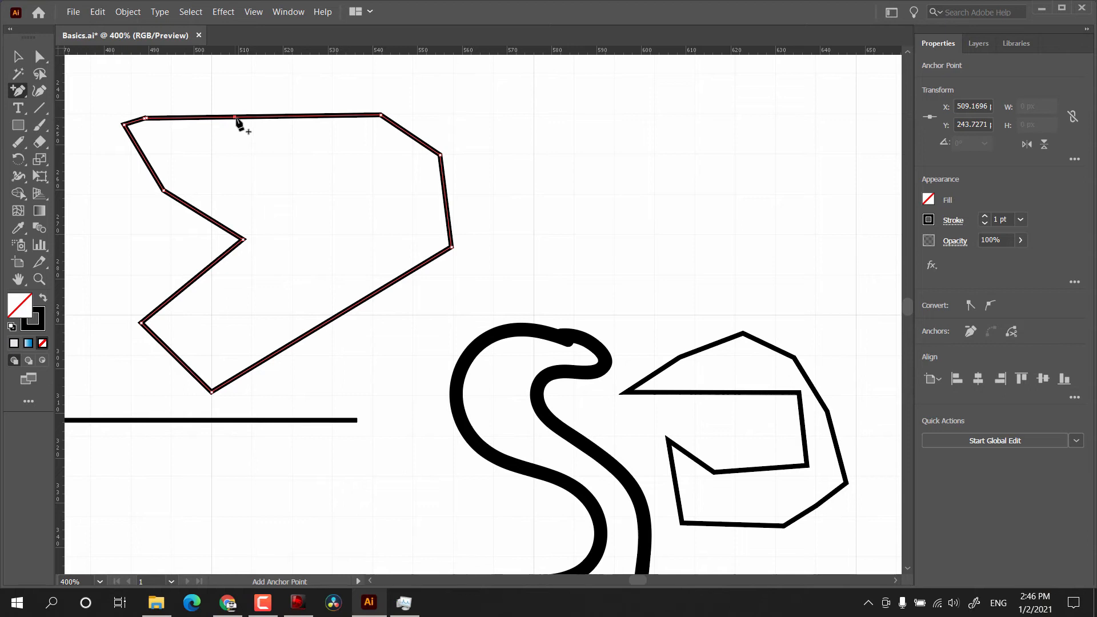
{"action": "left_click", "coordinate": [311, 116]}
{"action": "left_click", "coordinate": [445, 200]}
{"action": "left_click", "coordinate": [495, 203]}
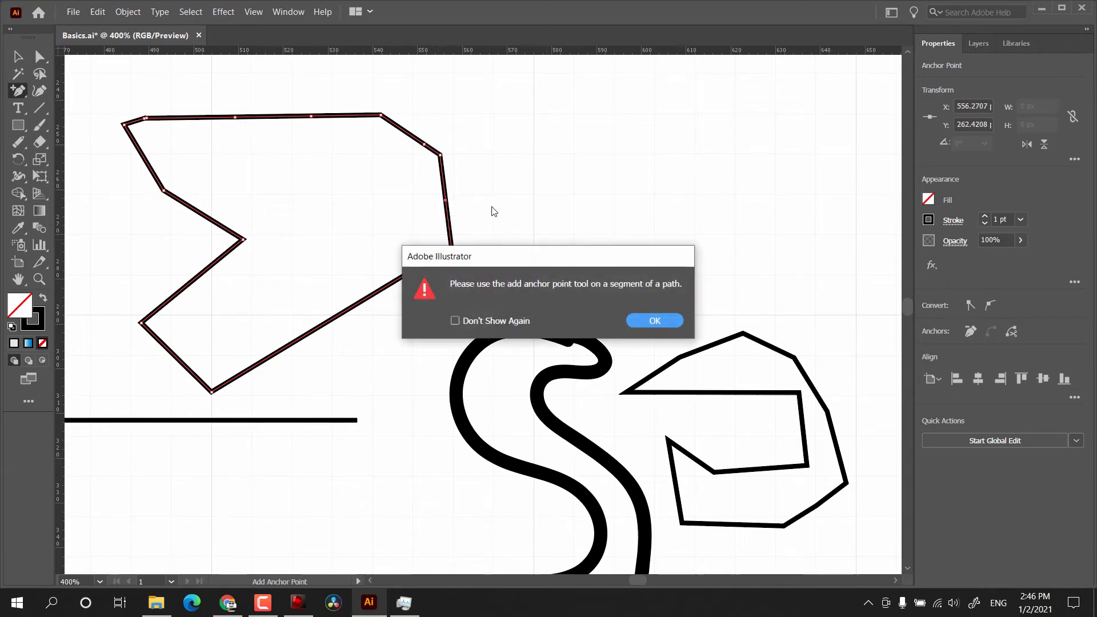
{"action": "left_click", "coordinate": [639, 320]}
- Delete the two added anchor points on the polygon's upper edge and the original point near its upper-left corner
{"action": "left_click_drag", "start_coordinate": [18, 90], "coordinate": [64, 129]}
{"action": "left_click", "coordinate": [64, 129]}
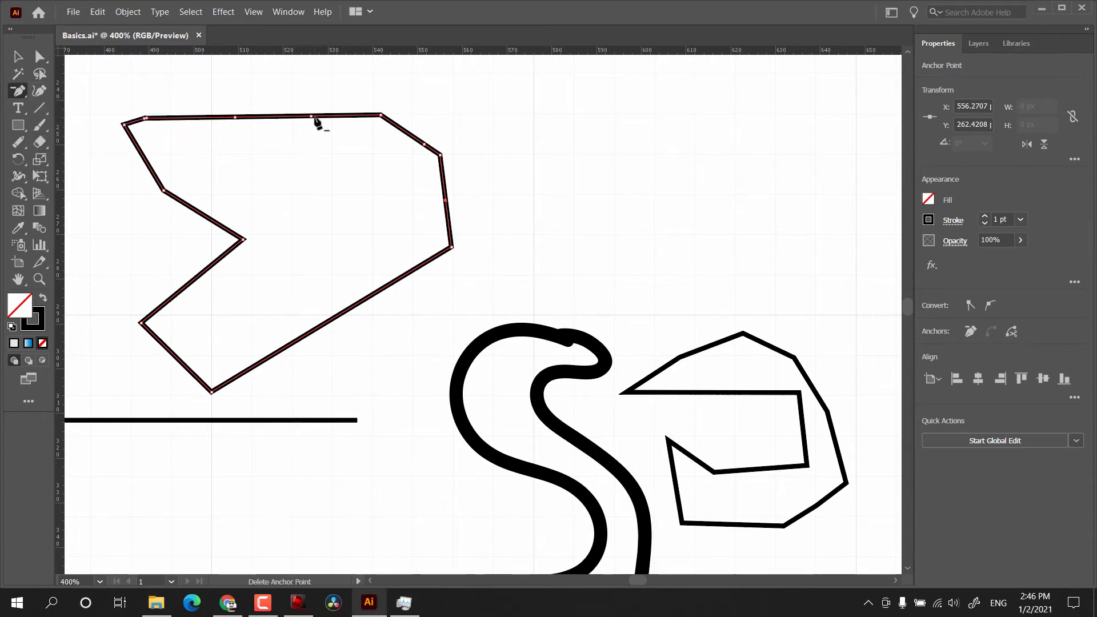
{"action": "left_click", "coordinate": [311, 117]}
{"action": "left_click", "coordinate": [234, 117]}
{"action": "left_click", "coordinate": [145, 119]}
- Reshape the open polygon's upper-left segments into curves by pulling direction handles from its anchor points with the Anchor Point tool
{"action": "left_click_drag", "start_coordinate": [18, 91], "coordinate": [70, 142]}
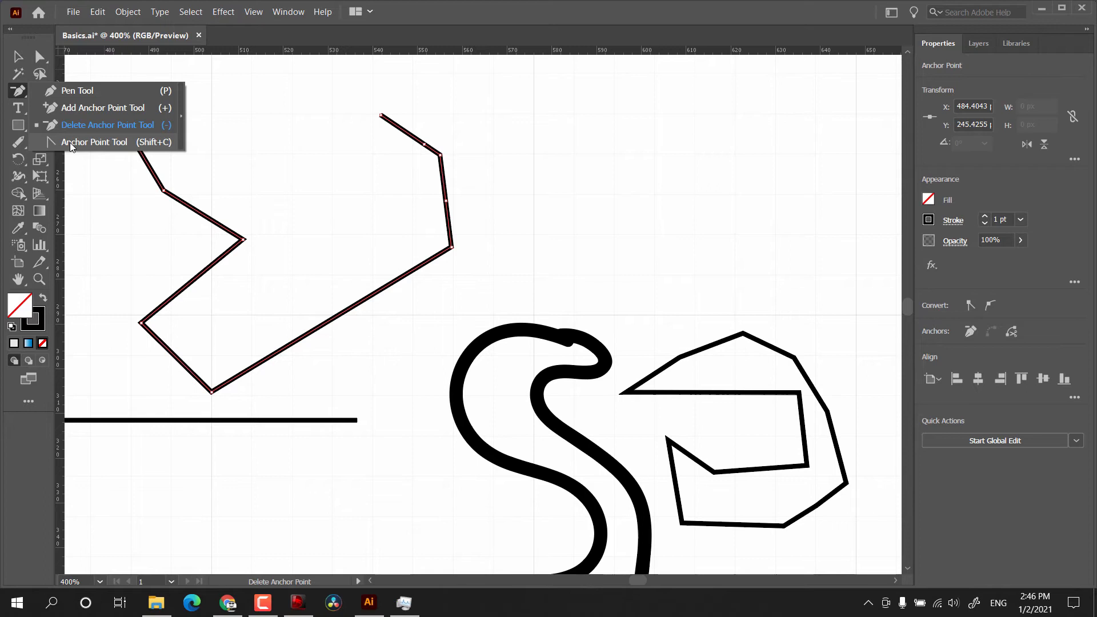
{"action": "left_click", "coordinate": [70, 143]}
{"action": "mouse_move", "coordinate": [151, 191]}
{"action": "left_mouse_down"}
{"action": "mouse_move", "coordinate": [196, 166]}
{"action": "mouse_move", "coordinate": [225, 204]}
{"action": "mouse_move", "coordinate": [154, 201]}
{"action": "left_mouse_up"}
{"action": "left_click_drag", "start_coordinate": [396, 158], "coordinate": [391, 166]}
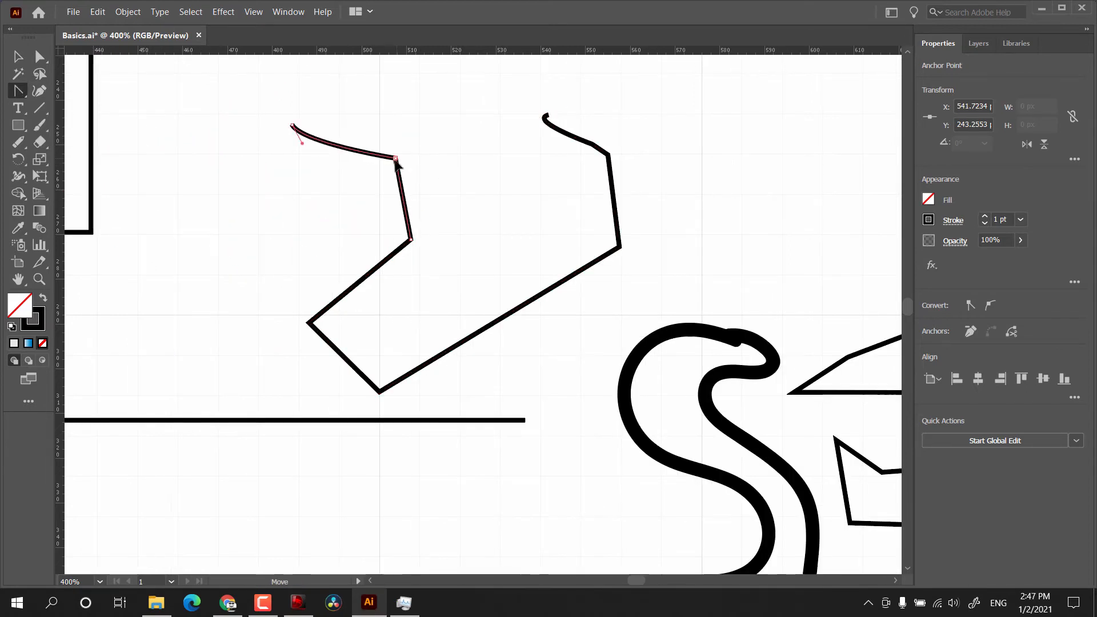
{"action": "left_click_drag", "start_coordinate": [293, 125], "coordinate": [290, 384]}
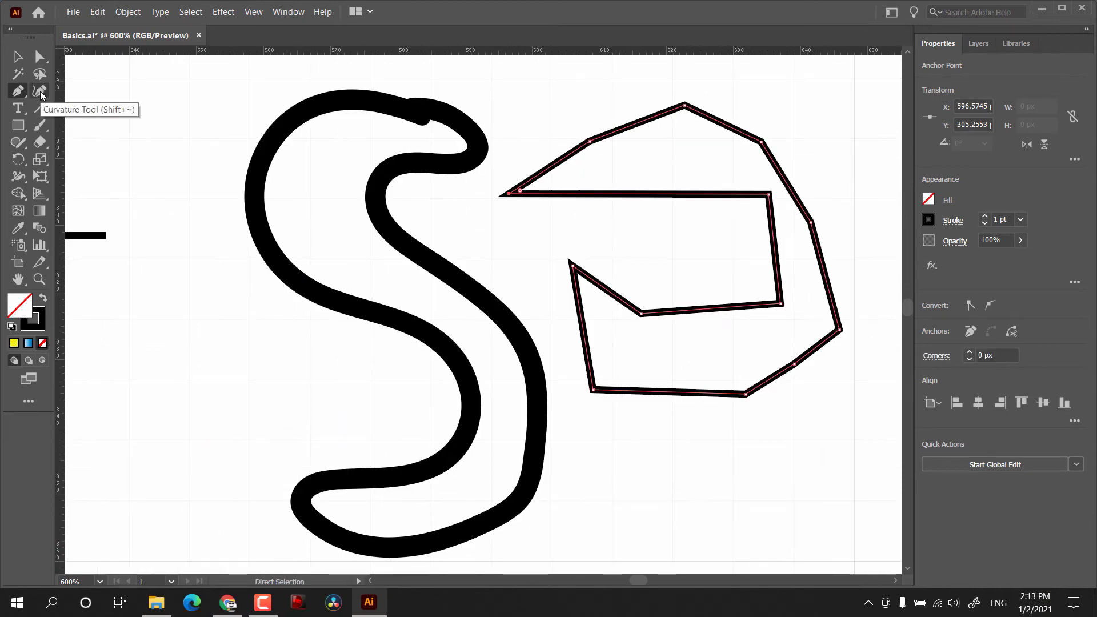
- Draw a closed circle about 18 px in diameter below the S shape with the Curvature tool
{"action": "key", "text": "v"}
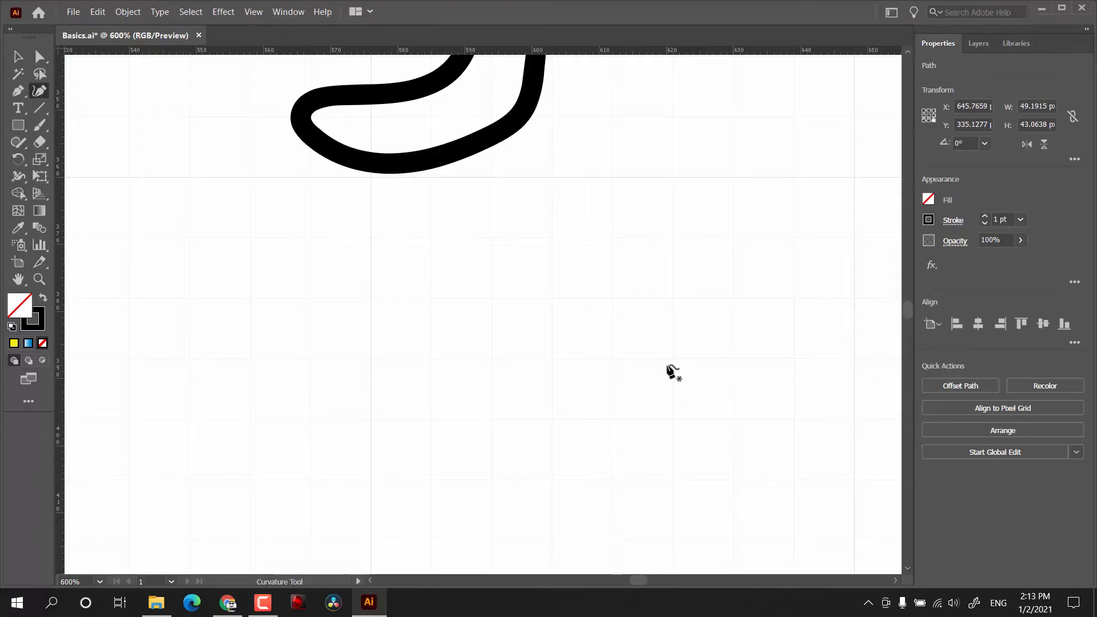
{"action": "left_click", "coordinate": [551, 297]}
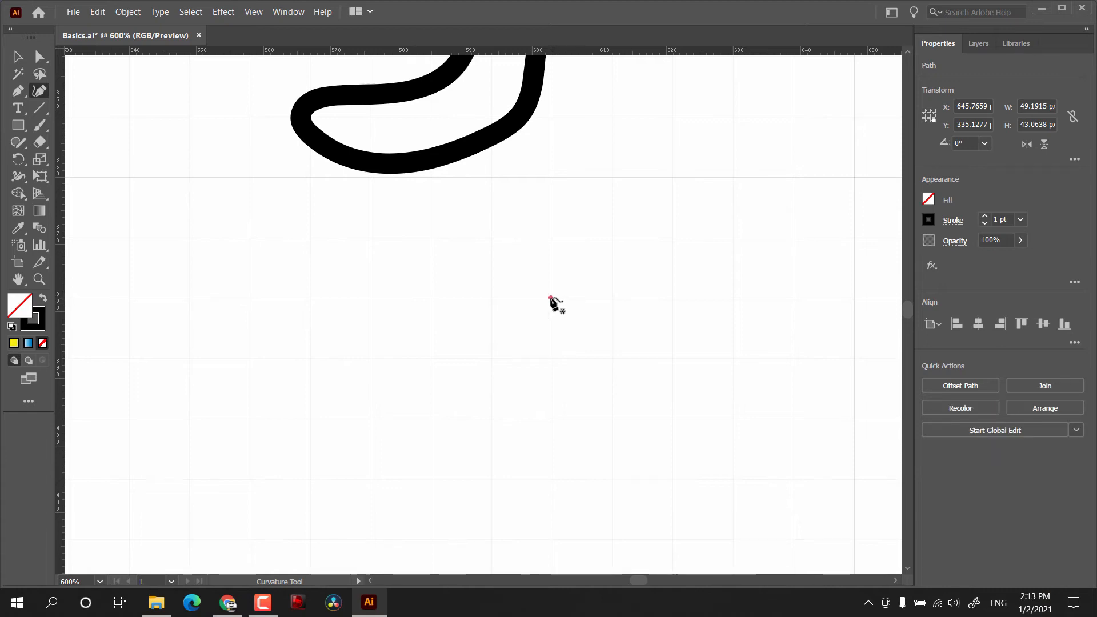
{"action": "left_click", "coordinate": [611, 357]}
{"action": "left_click", "coordinate": [551, 418]}
{"action": "left_click", "coordinate": [490, 358]}
{"action": "left_click", "coordinate": [551, 297]}
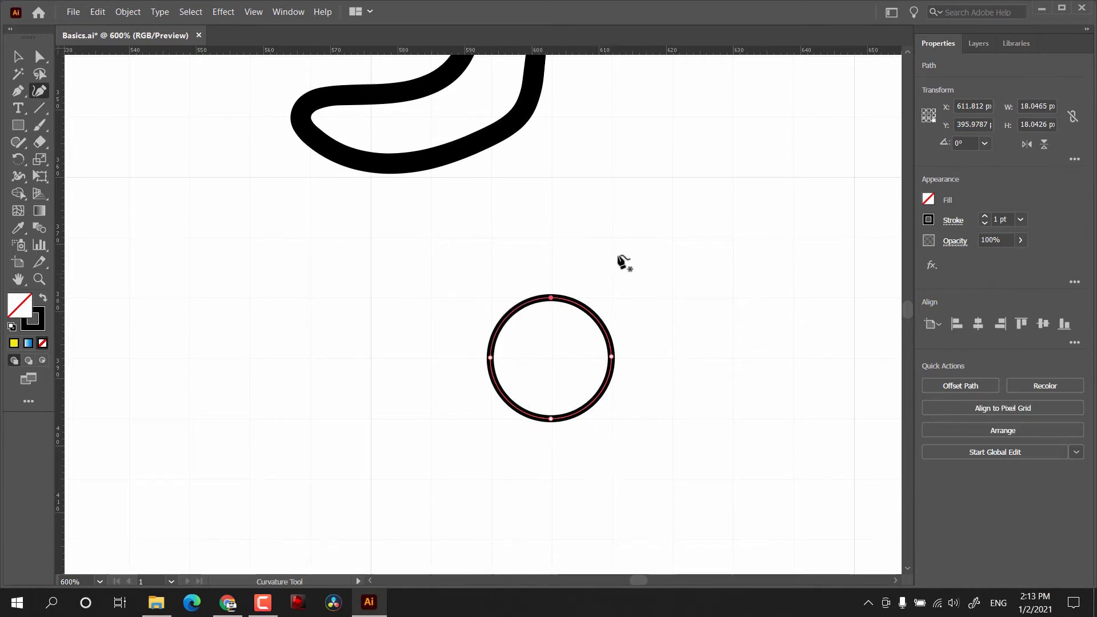
- Draw an open wavy curve about 7 px wide and 24 px high beside the circle with the Curvature tool
{"action": "left_click", "coordinate": [627, 204]}
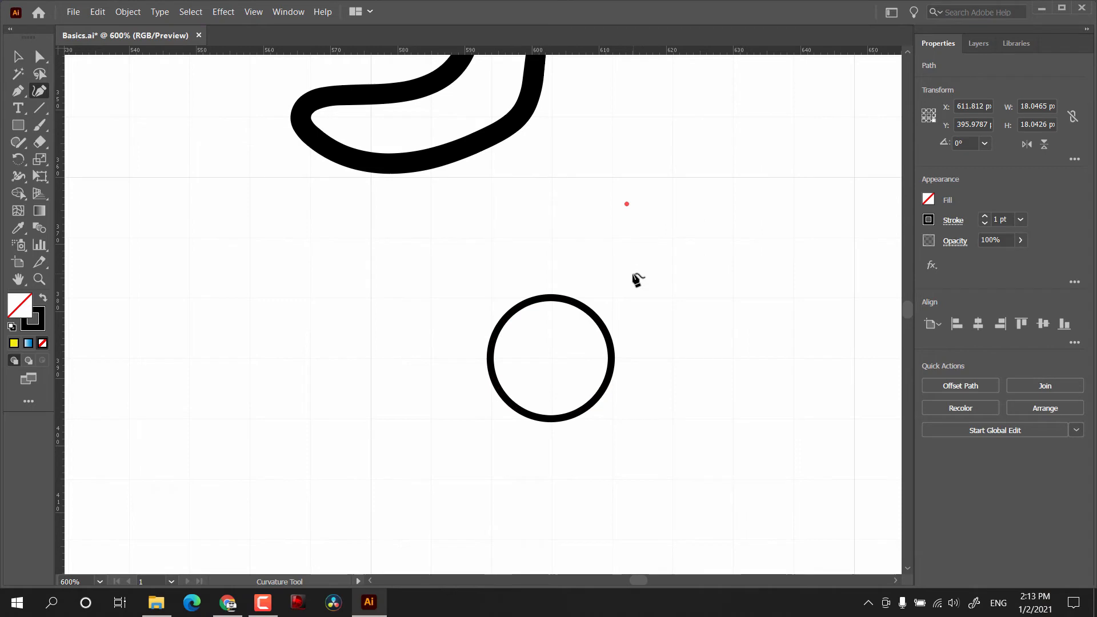
{"action": "left_click", "coordinate": [606, 259]}
{"action": "left_click", "coordinate": [650, 301]}
{"action": "left_click", "coordinate": [621, 366]}
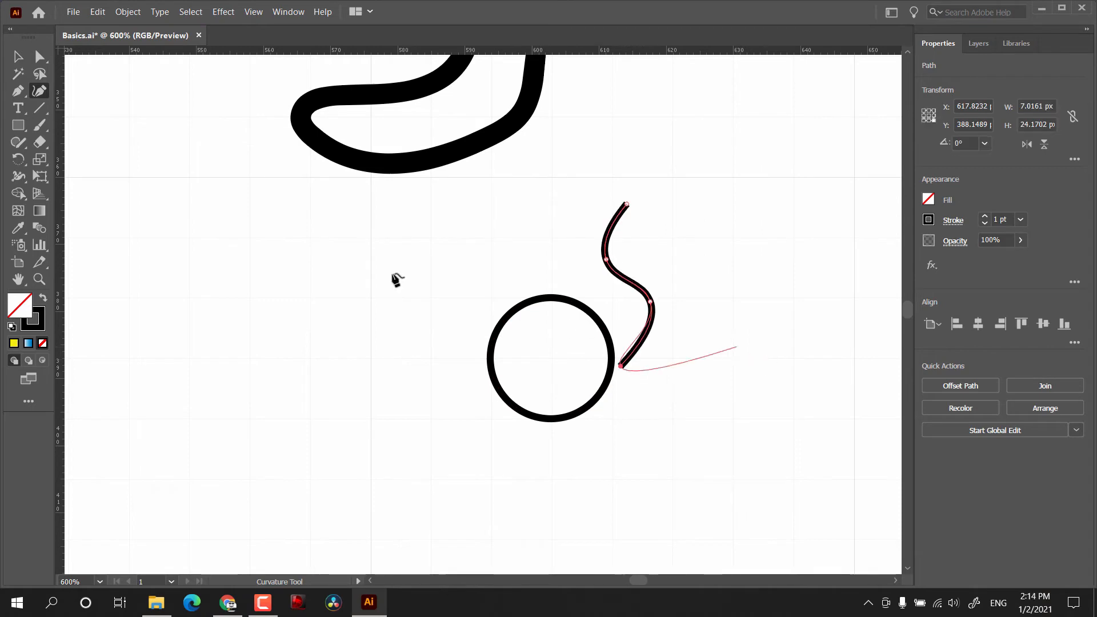
- Add the point text "hello" to the left of the circle with the Type tool
{"action": "left_click", "coordinate": [21, 109]}
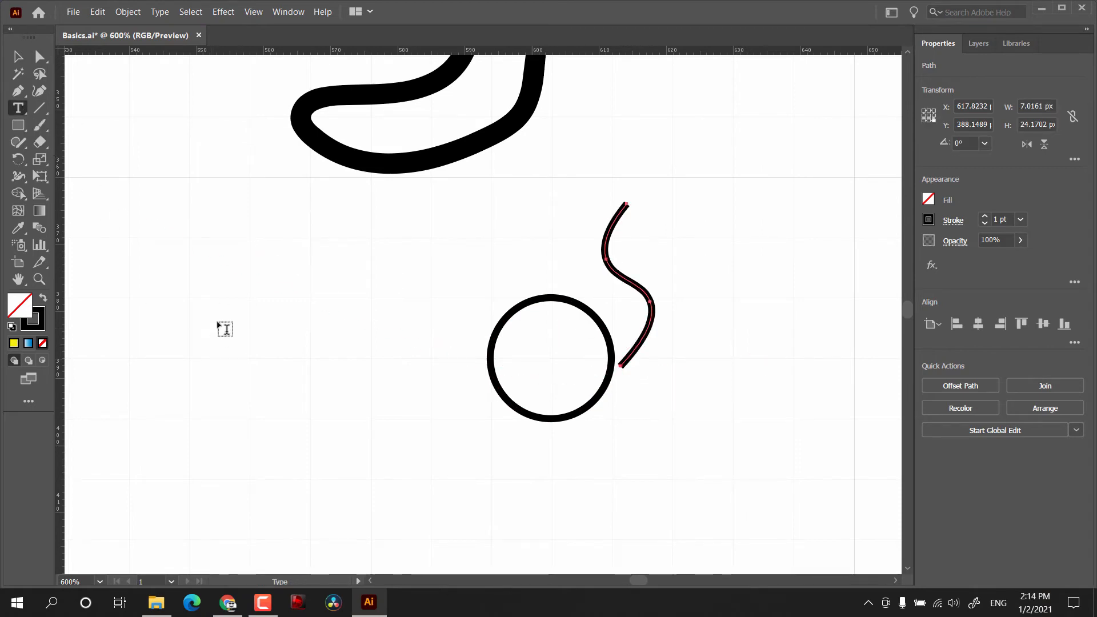
{"action": "left_click", "coordinate": [233, 306]}
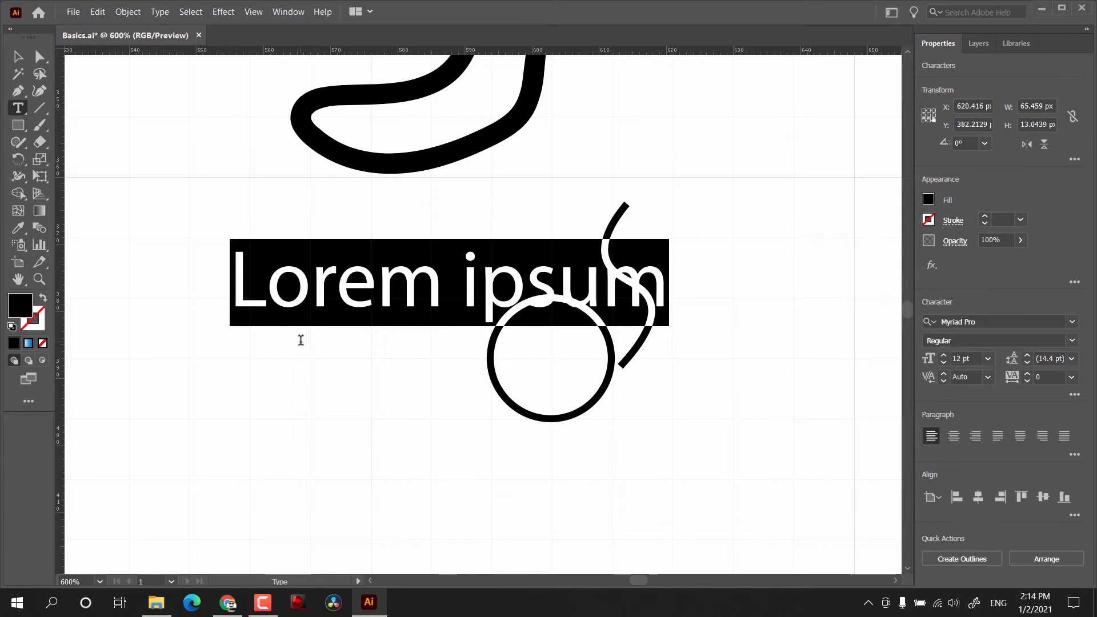
{"action": "type", "text": "hello"}
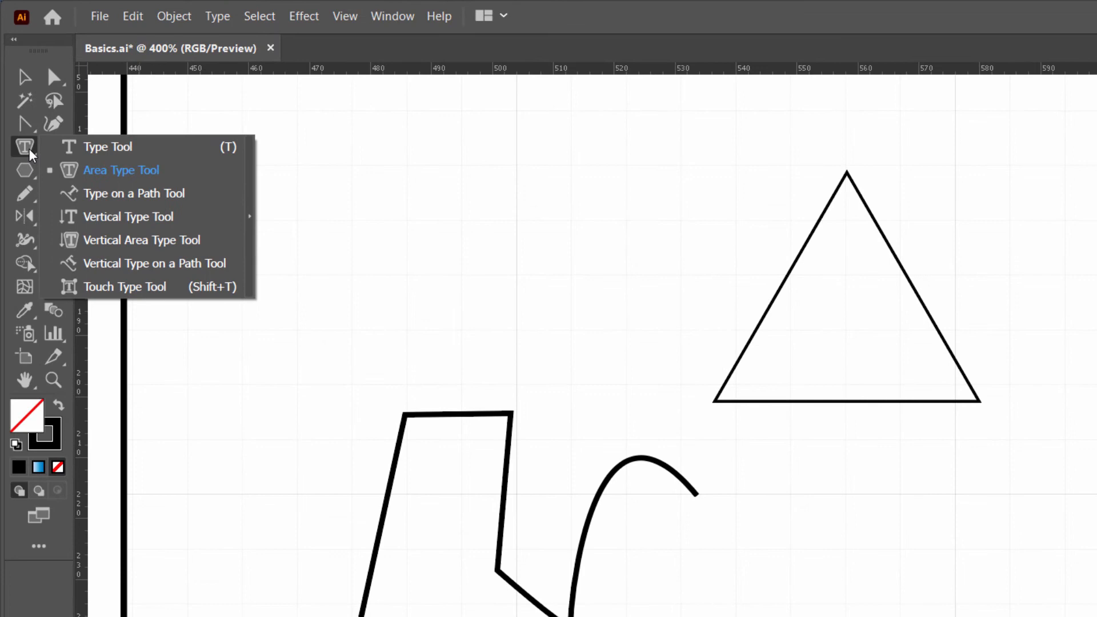
- Fill the triangle with the area text "hello how are you" followed by several lines of dots
{"action": "left_click", "coordinate": [122, 171]}
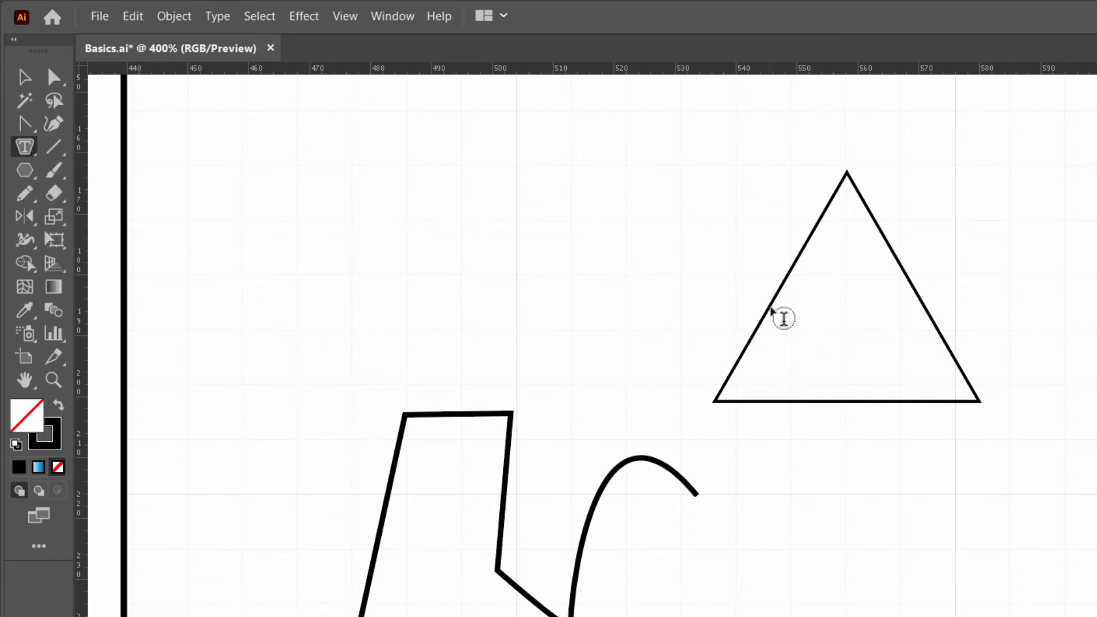
{"action": "left_click", "coordinate": [782, 318]}
{"action": "type", "text": "hel-"}
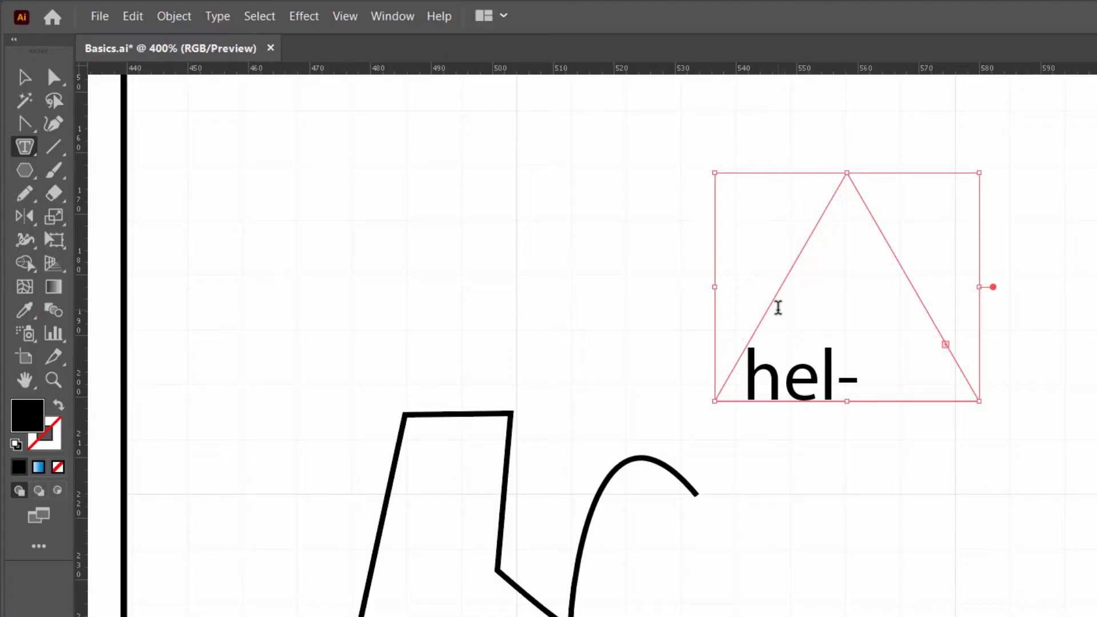
{"action": "key", "text": "ctrl+a"}
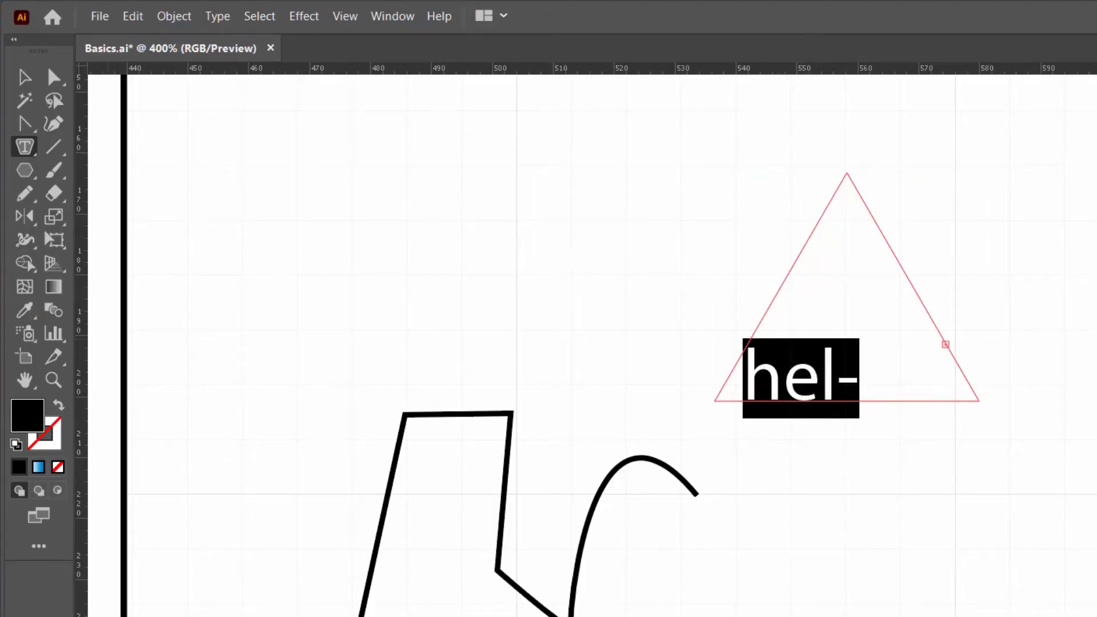
{"action": "type", "text": "........................................"}
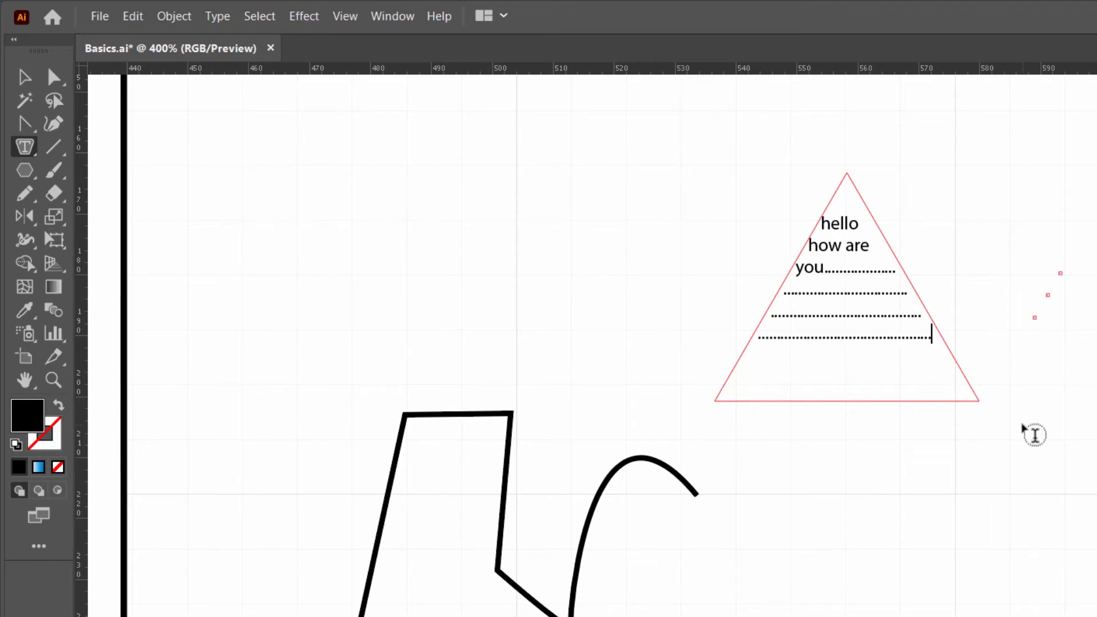
{"action": "key", "text": "Escape"}
- Place Lorem ipsum placeholder text along the angular open path with the Type on a Path tool
{"action": "left_click", "coordinate": [24, 147]}
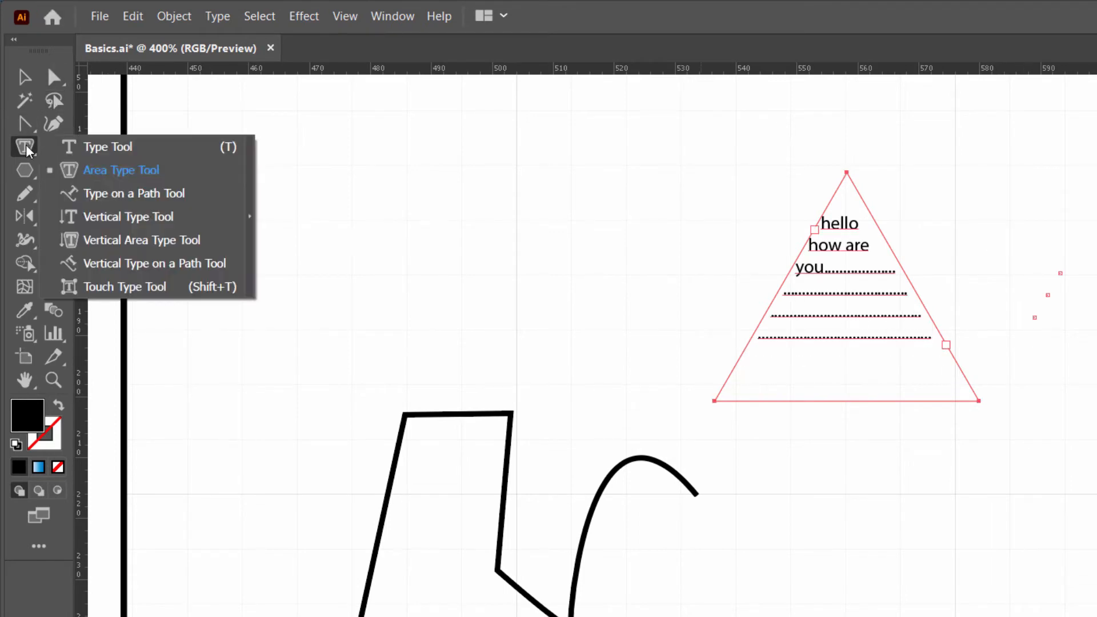
{"action": "left_click", "coordinate": [76, 195]}
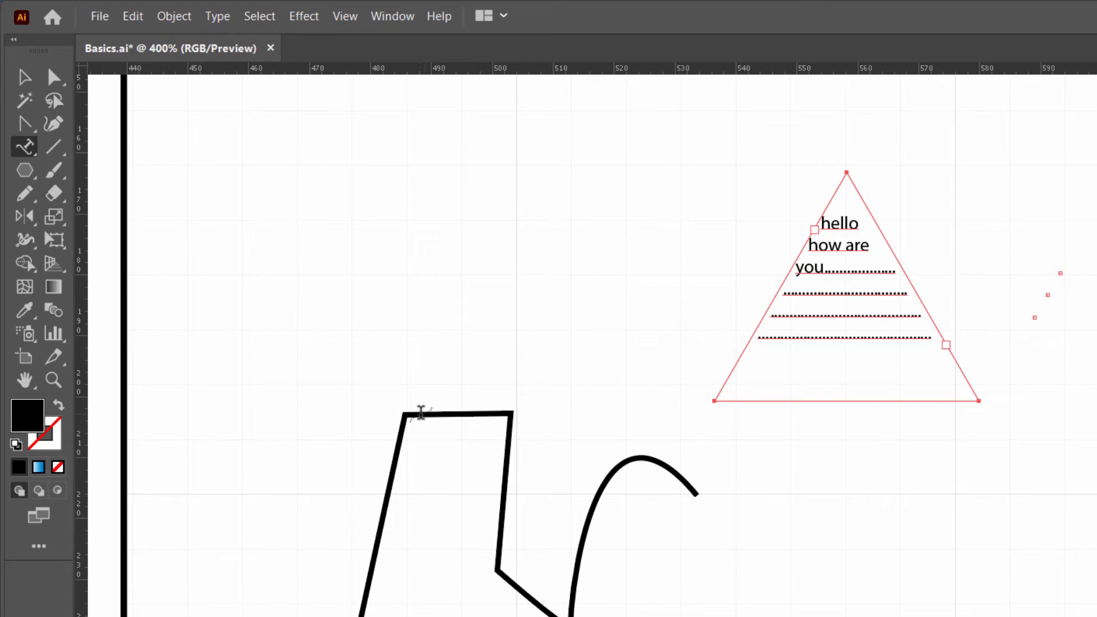
{"action": "left_click", "coordinate": [421, 412]}
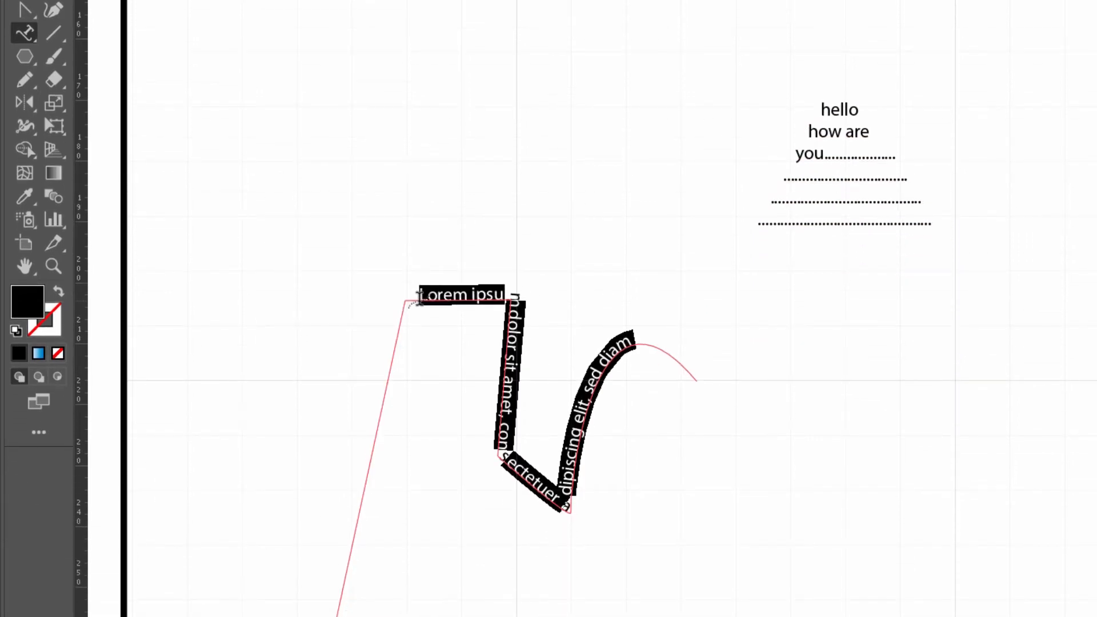
- Shrink the first L of HELLO and tilt it clockwise with the Touch Type tool
{"action": "left_click", "coordinate": [25, 32]}
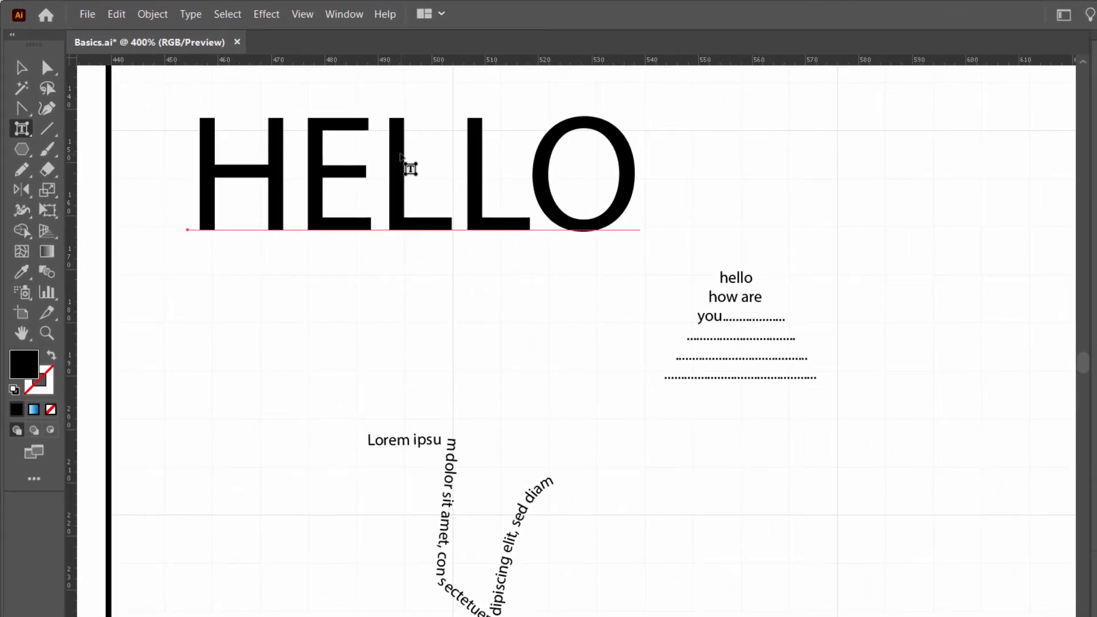
{"action": "left_click", "coordinate": [401, 156]}
{"action": "scroll", "coordinate": [431, 286], "scroll_direction": "up", "scroll_amount": 1}
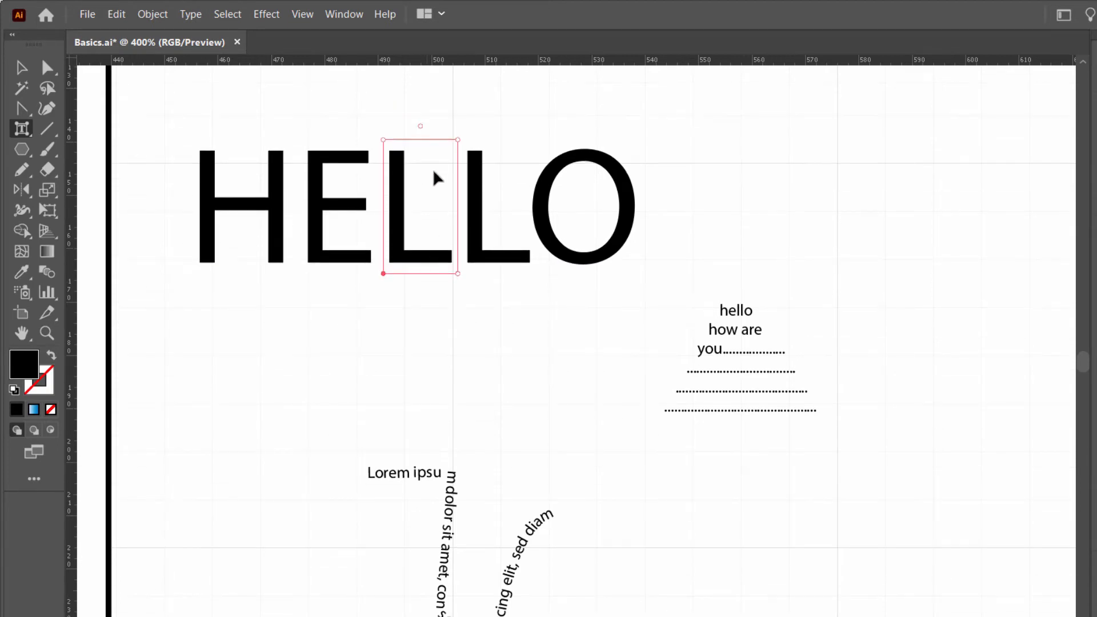
{"action": "left_click_drag", "start_coordinate": [384, 141], "coordinate": [449, 203]}
{"action": "scroll", "coordinate": [421, 243], "scroll_direction": "up", "scroll_amount": 1}
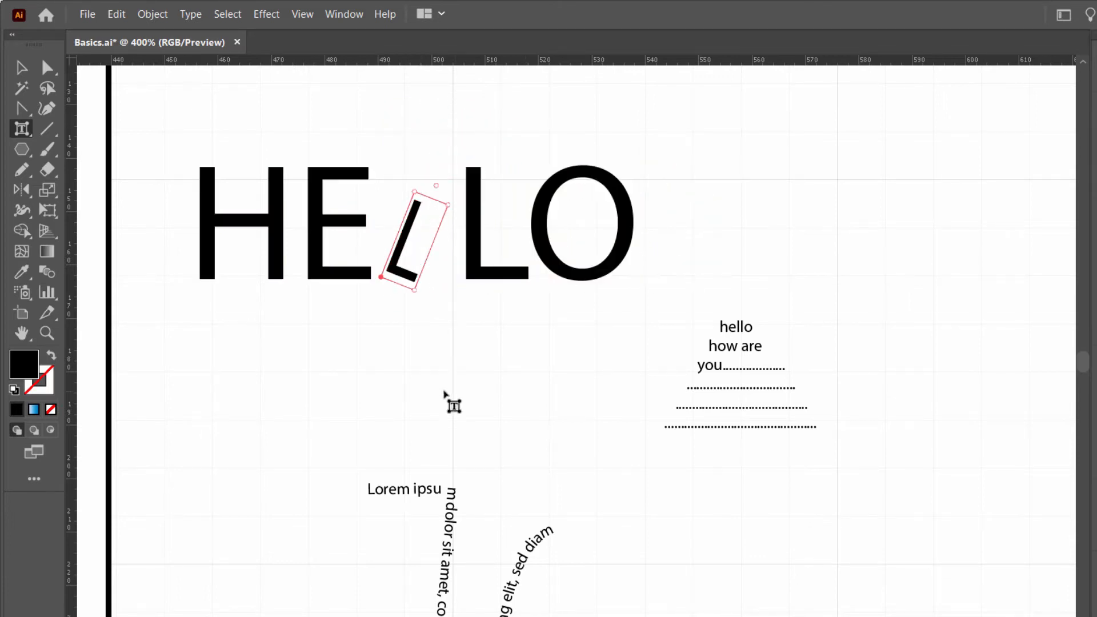
- Try stretching the tilted L of HELLO wider, undo the stretch, and move the letter upward
{"action": "left_click_drag", "start_coordinate": [415, 295], "coordinate": [578, 314]}
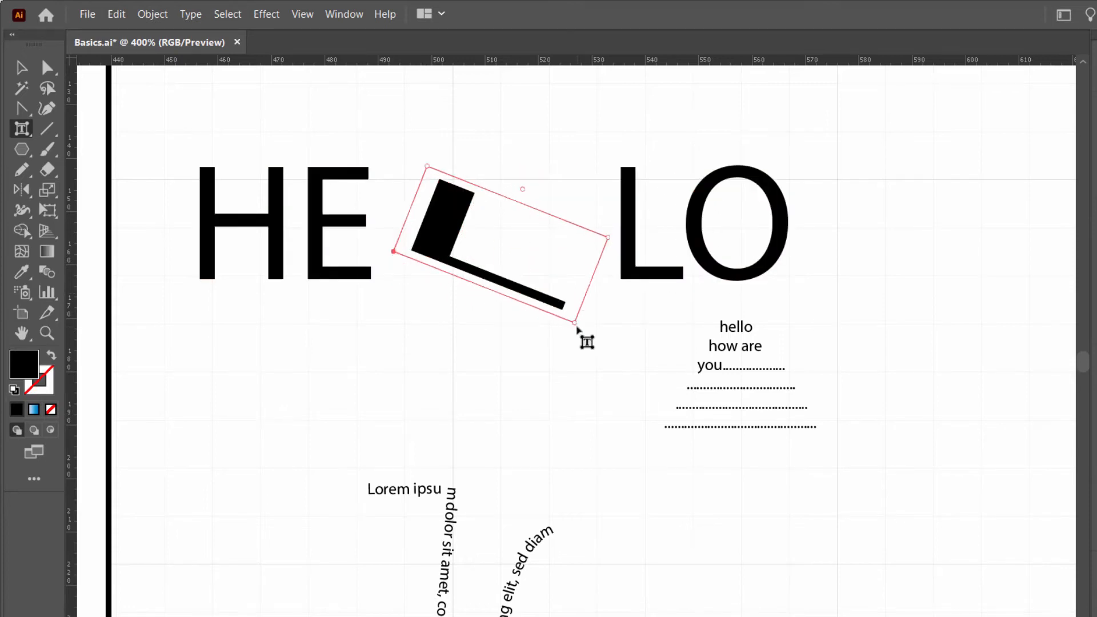
{"action": "key", "text": "ctrl+z"}
{"action": "key", "text": "ctrl+z"}
{"action": "key", "text": "ctrl+z"}
{"action": "left_click_drag", "start_coordinate": [388, 218], "coordinate": [354, 94]}
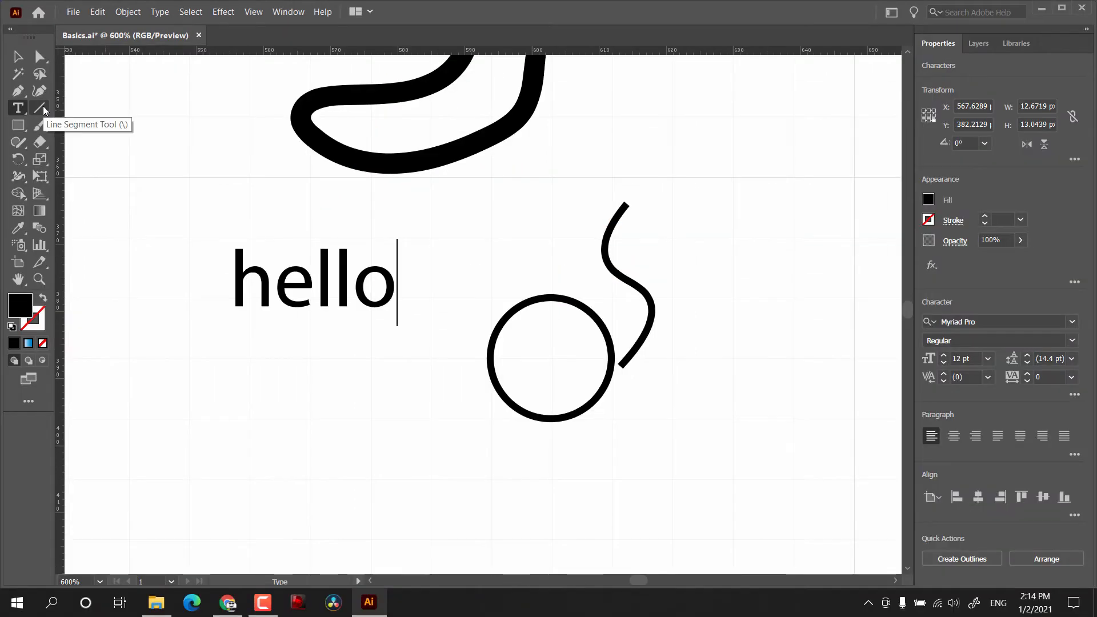
- Draw four straight lines at different angles around the "hello" text with the Line Segment tool
{"action": "left_click", "coordinate": [43, 108]}
{"action": "mouse_move", "coordinate": [120, 221]}
{"action": "left_mouse_down"}
{"action": "mouse_move", "coordinate": [490, 184]}
{"action": "mouse_move", "coordinate": [448, 396]}
{"action": "left_mouse_up"}
{"action": "left_click_drag", "start_coordinate": [354, 462], "coordinate": [143, 289]}
{"action": "left_click_drag", "start_coordinate": [158, 242], "coordinate": [292, 183]}
{"action": "left_click_drag", "start_coordinate": [178, 130], "coordinate": [405, 207]}
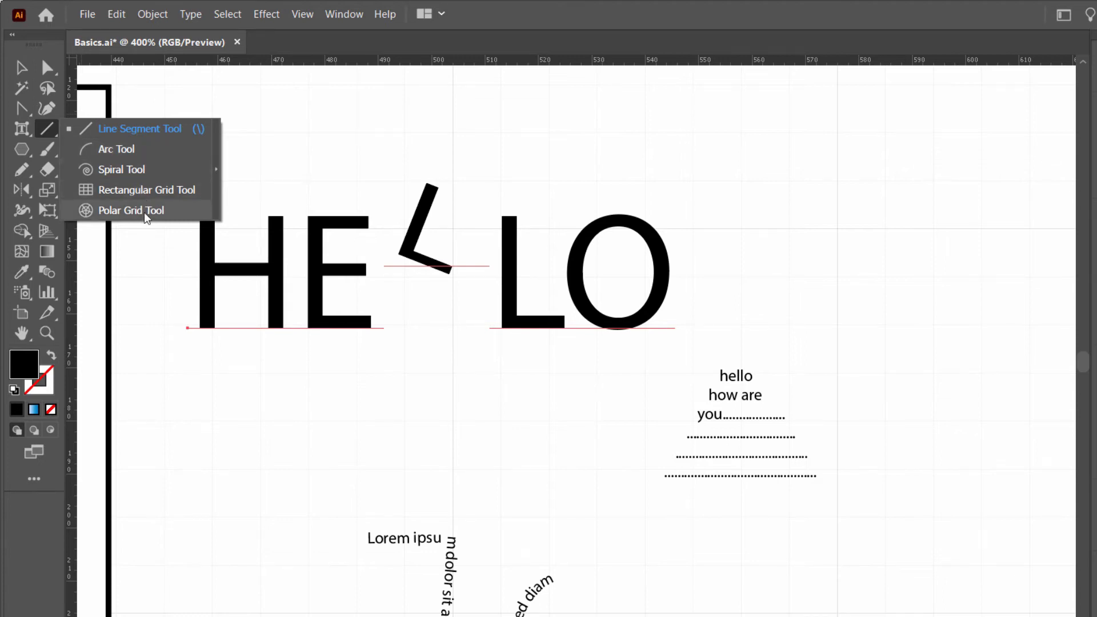
- Draw two arcs with the Arc tool, one beneath the HELLO text and one to its right
{"action": "left_click", "coordinate": [153, 149]}
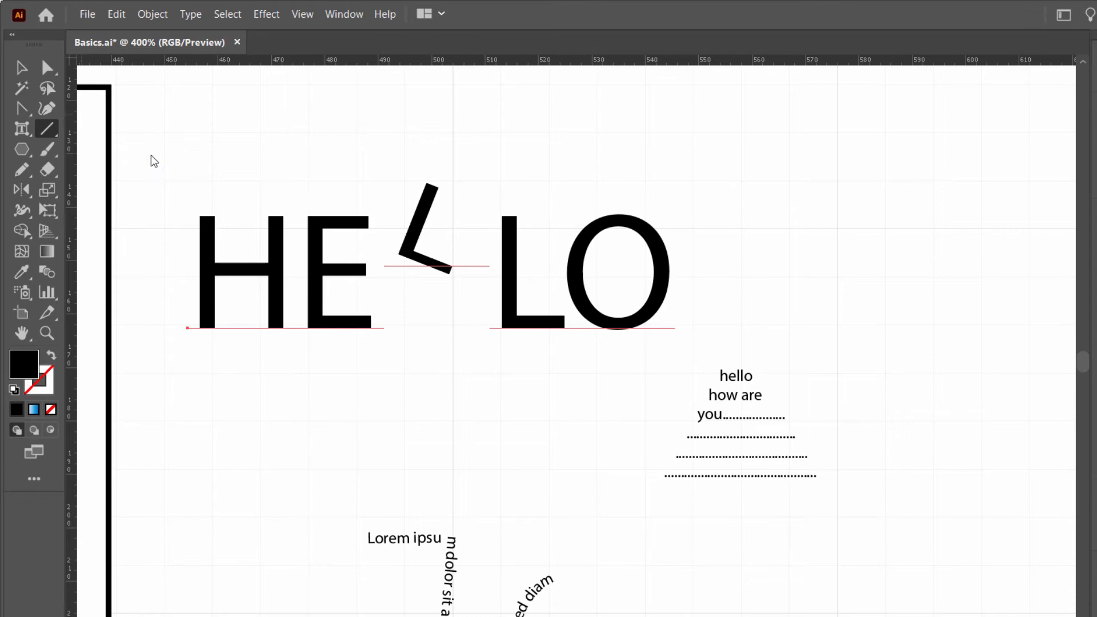
{"action": "mouse_move", "coordinate": [176, 406]}
{"action": "left_mouse_down"}
{"action": "mouse_move", "coordinate": [387, 421]}
{"action": "mouse_move", "coordinate": [436, 445]}
{"action": "mouse_move", "coordinate": [431, 360]}
{"action": "mouse_move", "coordinate": [478, 387]}
{"action": "left_mouse_up"}
{"action": "left_click_drag", "start_coordinate": [725, 236], "coordinate": [889, 131]}
- Draw a large spiral to the right of the HELLO text with the Spiral tool
{"action": "right_click", "coordinate": [48, 130]}
{"action": "left_click", "coordinate": [123, 168]}
{"action": "left_click_drag", "start_coordinate": [801, 225], "coordinate": [957, 390]}
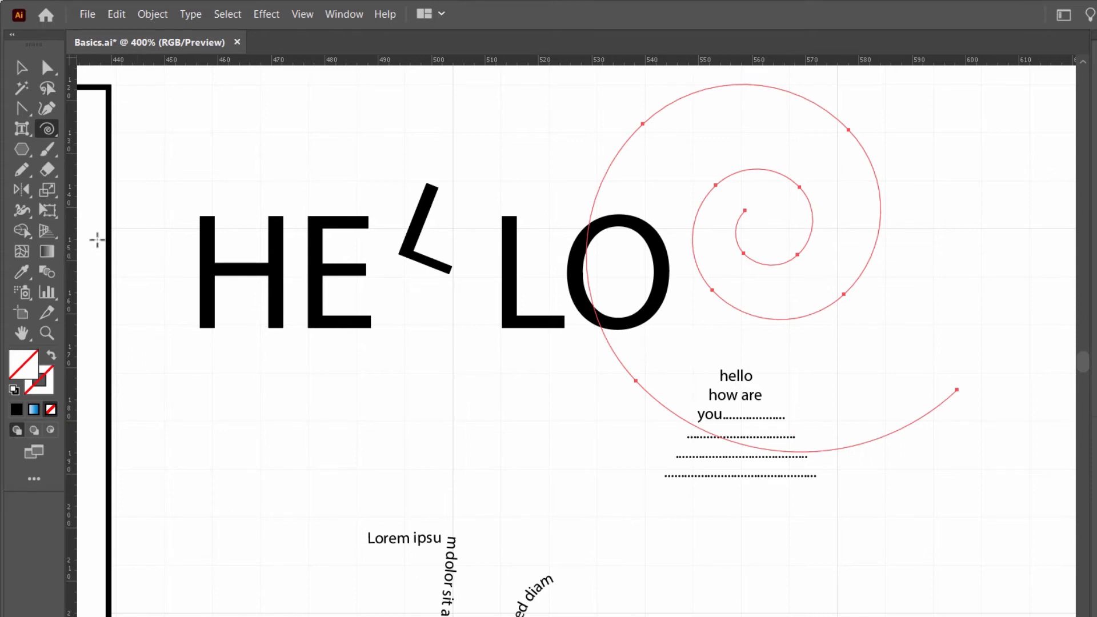
- Draw a six-by-six rectangular grid about 75 by 40 px below HELLO and give it a 0.25 pt stroke
{"action": "right_click", "coordinate": [49, 129]}
{"action": "left_click", "coordinate": [100, 194]}
{"action": "right_click", "coordinate": [49, 127]}
{"action": "left_click_drag", "start_coordinate": [194, 362], "coordinate": [594, 577]}
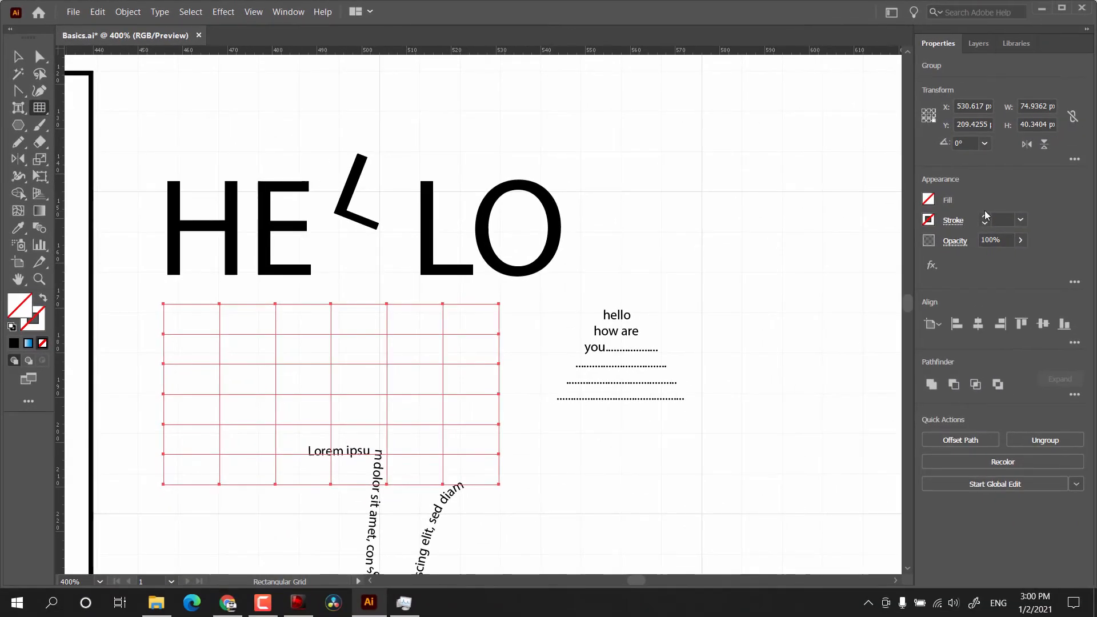
{"action": "left_click", "coordinate": [985, 215]}
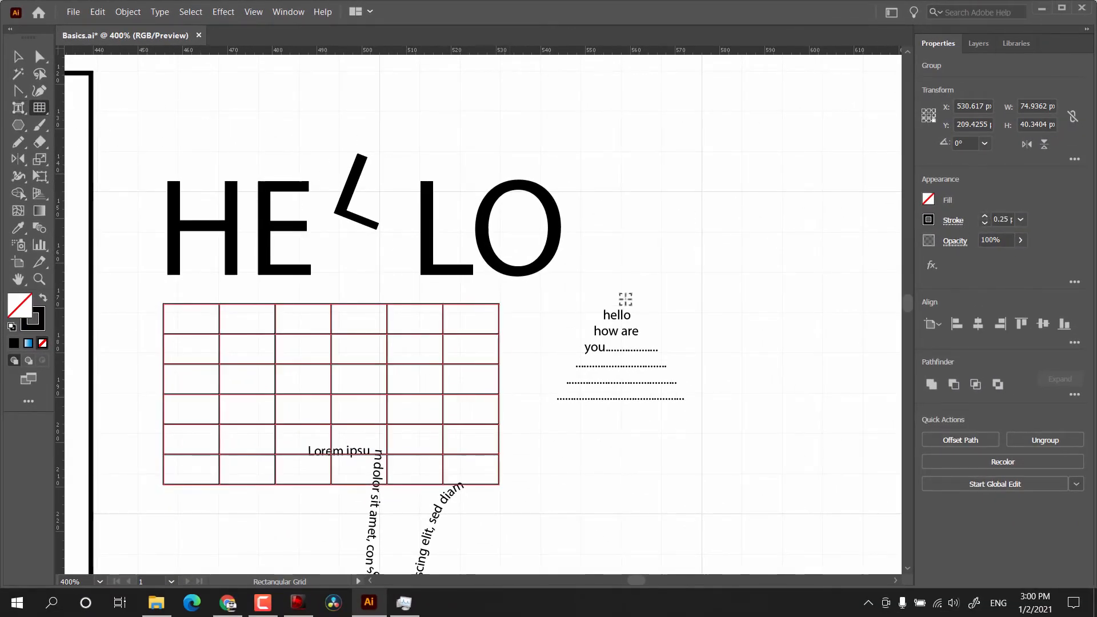
- Draw a polar grid to the right of the HELLO text with the Polar Grid tool
{"action": "key", "text": "ctrl"}
{"action": "left_click_drag", "start_coordinate": [37, 115], "coordinate": [85, 176]}
{"action": "left_click_drag", "start_coordinate": [645, 135], "coordinate": [872, 362]}
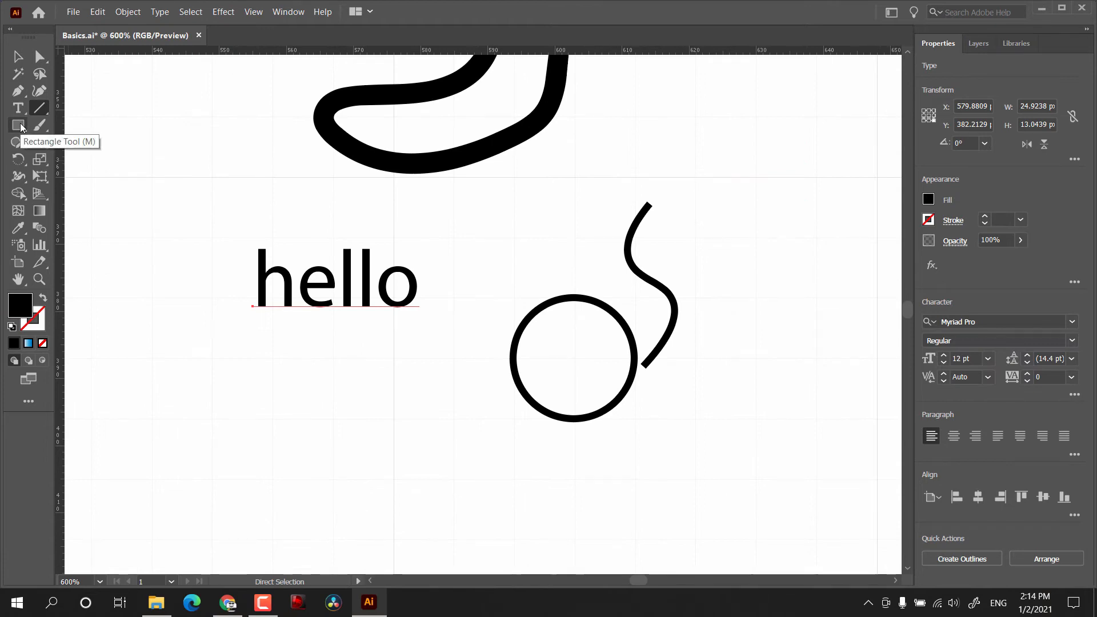
- Draw a black upright rectangle about 16 by 25 px to the left of the "hello" text
{"action": "left_click", "coordinate": [21, 127]}
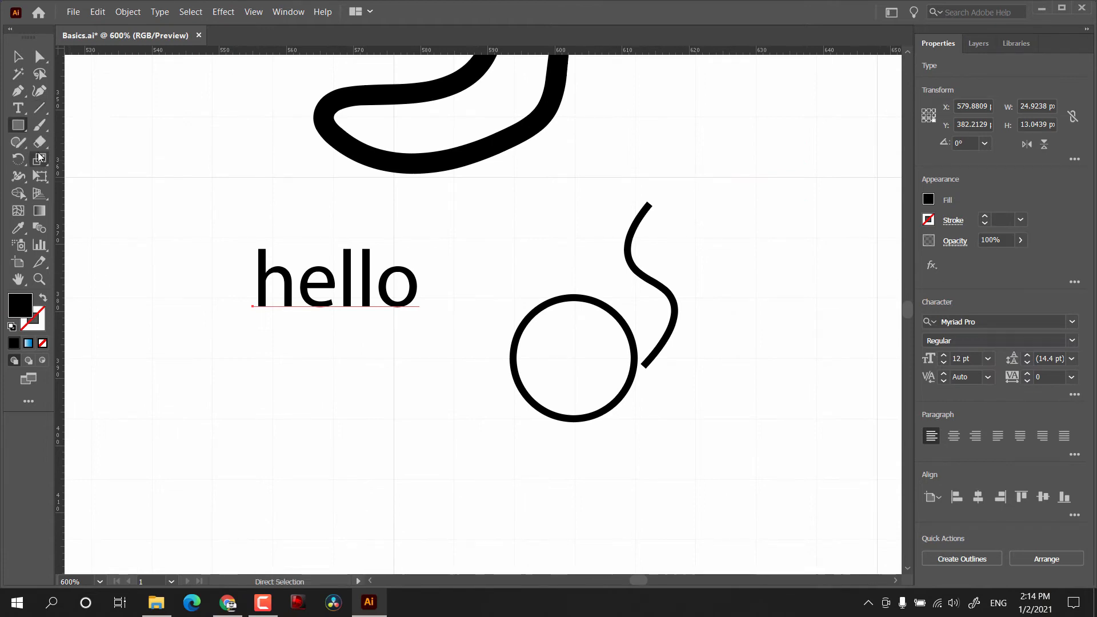
{"action": "left_click", "coordinate": [20, 126]}
{"action": "left_click_drag", "start_coordinate": [120, 139], "coordinate": [228, 309]}
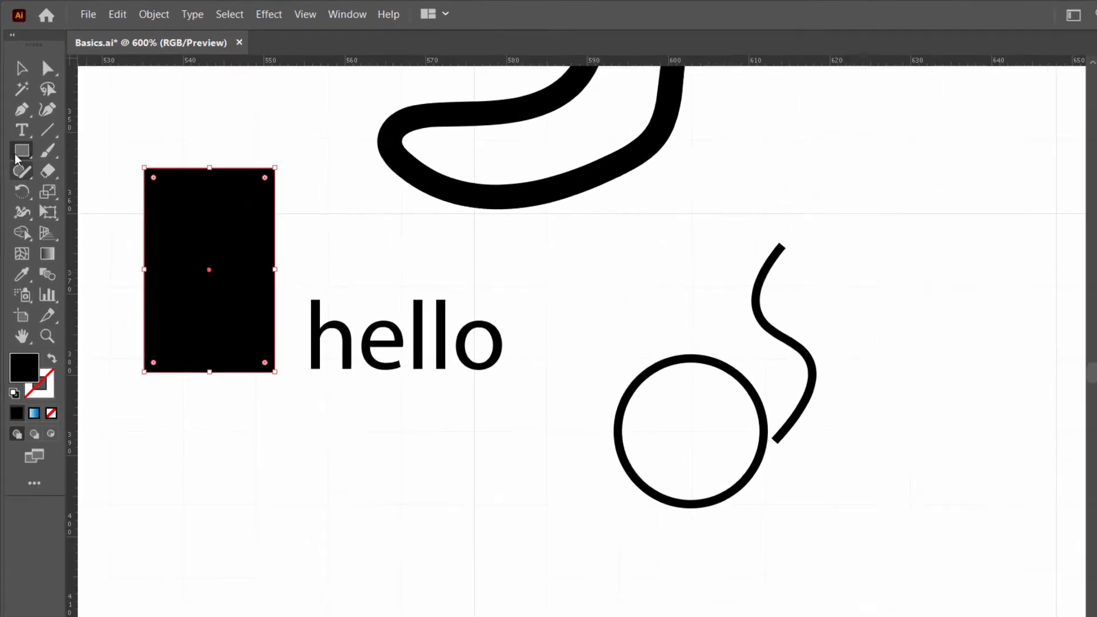
{"action": "left_click", "coordinate": [17, 156]}
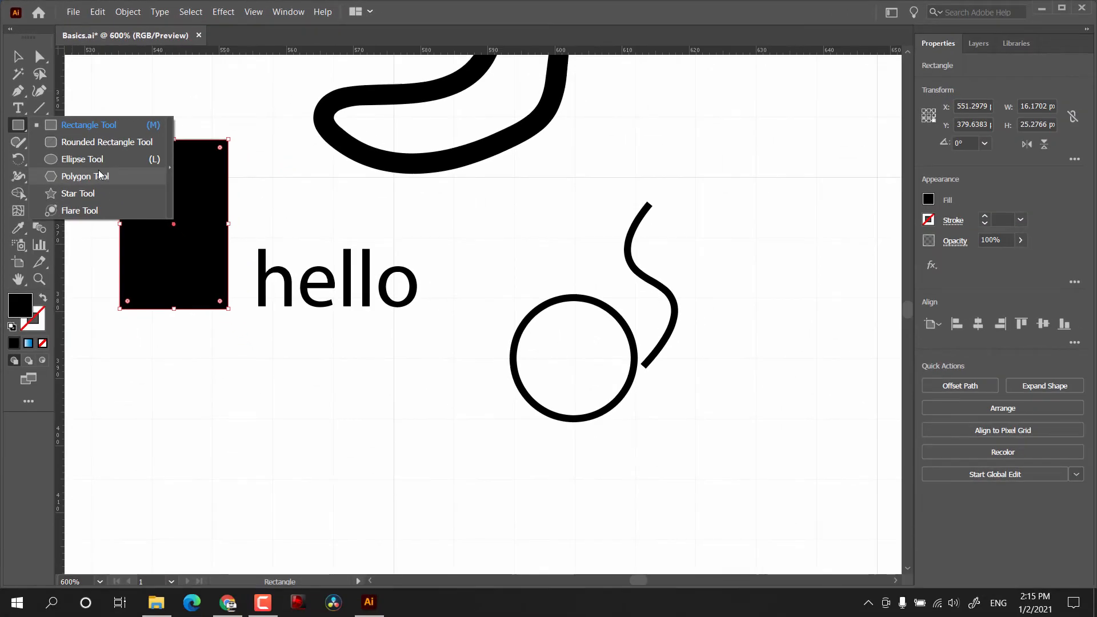
{"action": "left_click", "coordinate": [49, 124]}
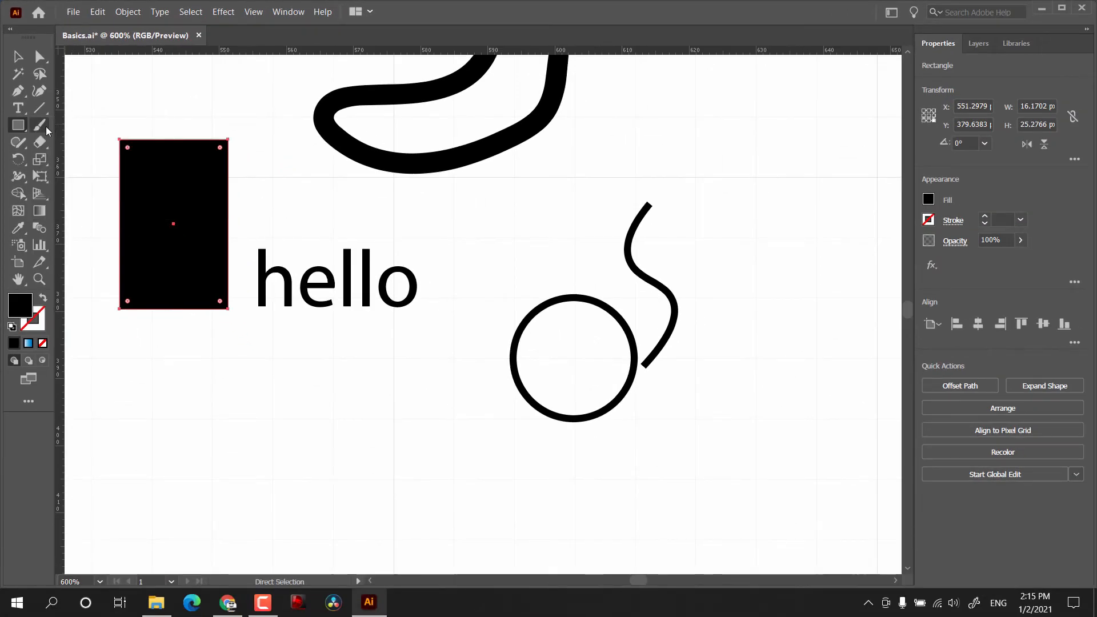
- Paint two freehand strokes around the circle and wavy curve with the Paintbrush tool
{"action": "left_click", "coordinate": [46, 125]}
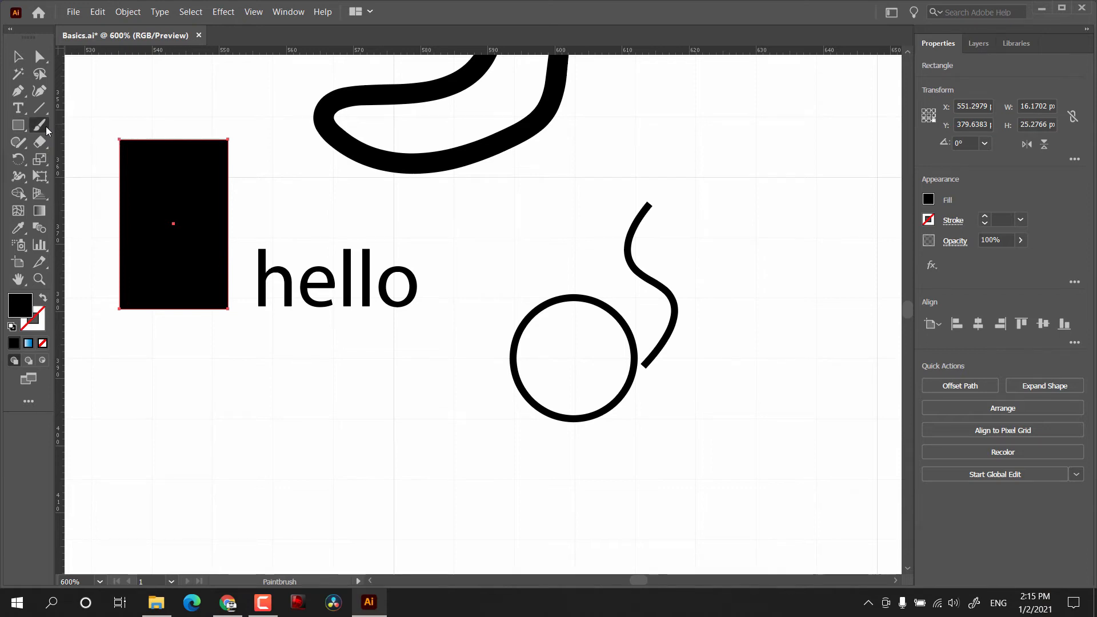
{"action": "left_click_drag", "start_coordinate": [700, 151], "coordinate": [764, 210]}
{"action": "mouse_move", "coordinate": [762, 253]}
{"action": "left_mouse_down"}
{"action": "mouse_move", "coordinate": [412, 450]}
{"action": "mouse_move", "coordinate": [500, 327]}
{"action": "left_mouse_up"}
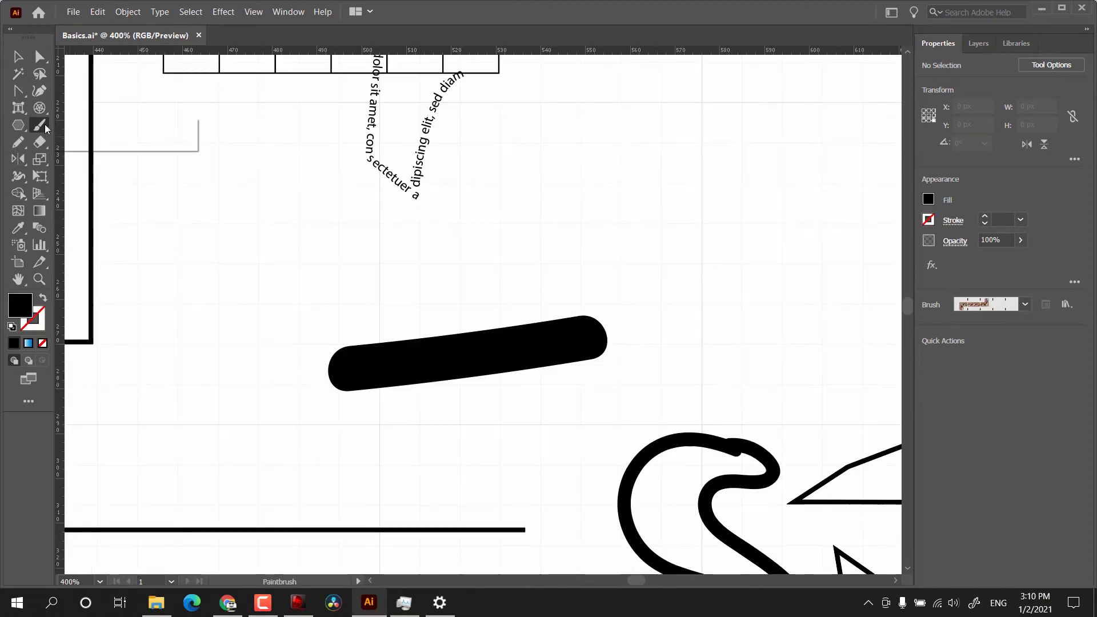
- Paint a thick wavy stroke above the existing thick one with the Blob Brush tool, and select the thin and thick strokes to compare them
{"action": "left_click", "coordinate": [46, 128]}
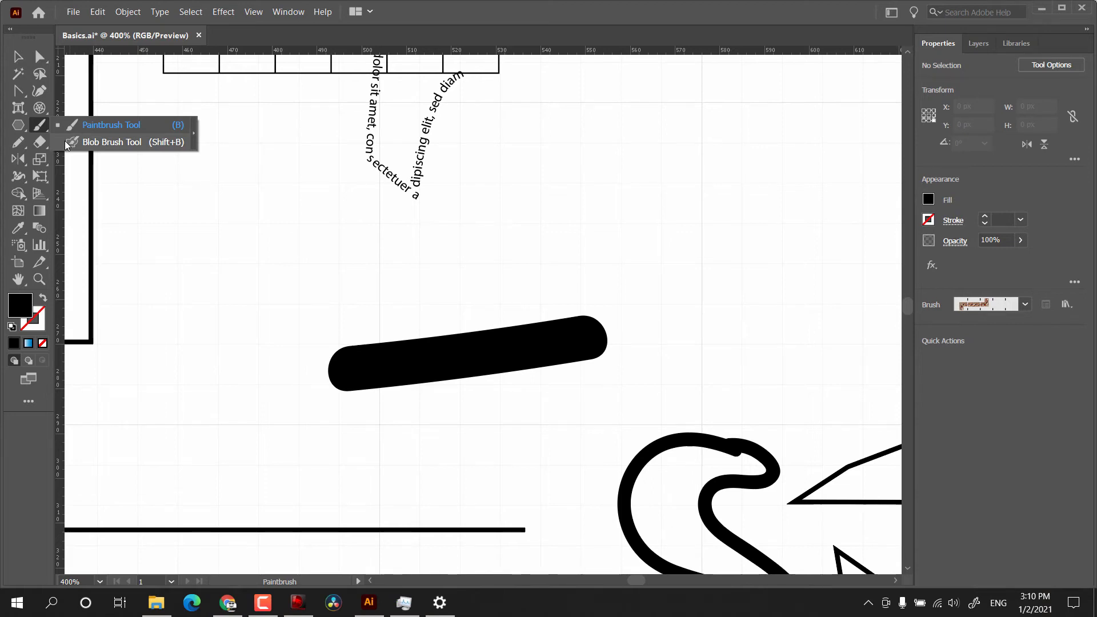
{"action": "left_click", "coordinate": [120, 143]}
{"action": "left_click_drag", "start_coordinate": [421, 229], "coordinate": [784, 196]}
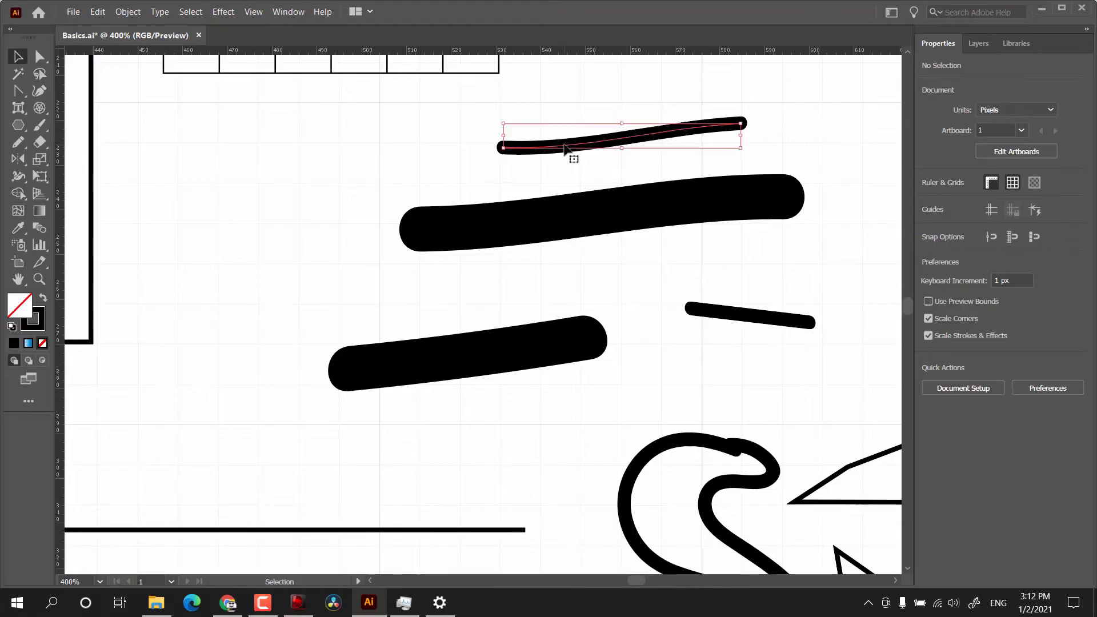
{"action": "left_click", "coordinate": [675, 141]}
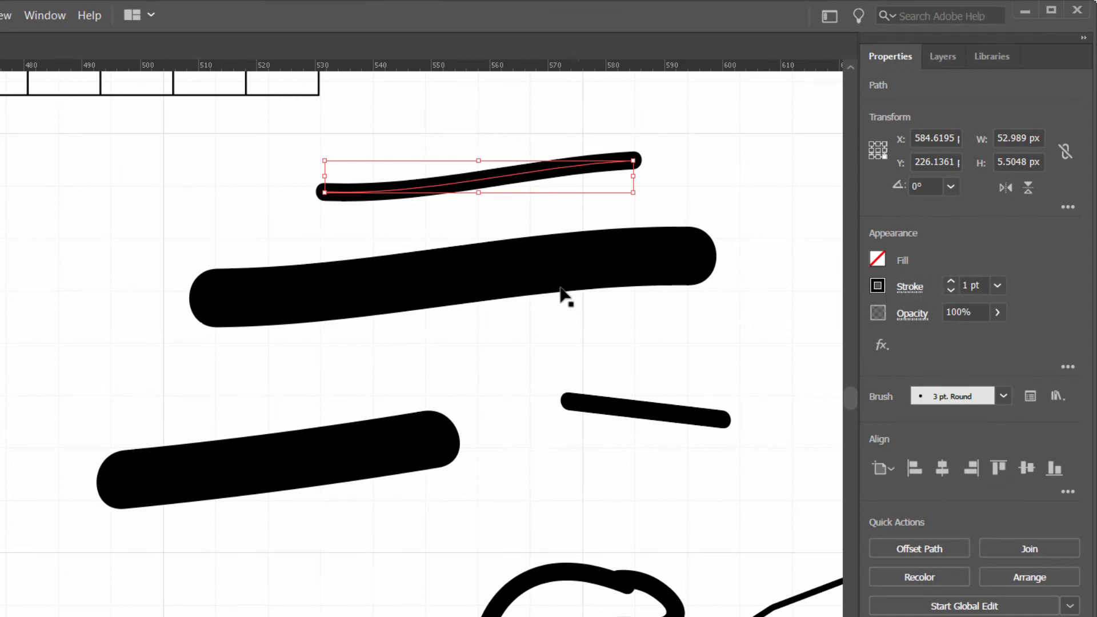
{"action": "left_click", "coordinate": [375, 300]}
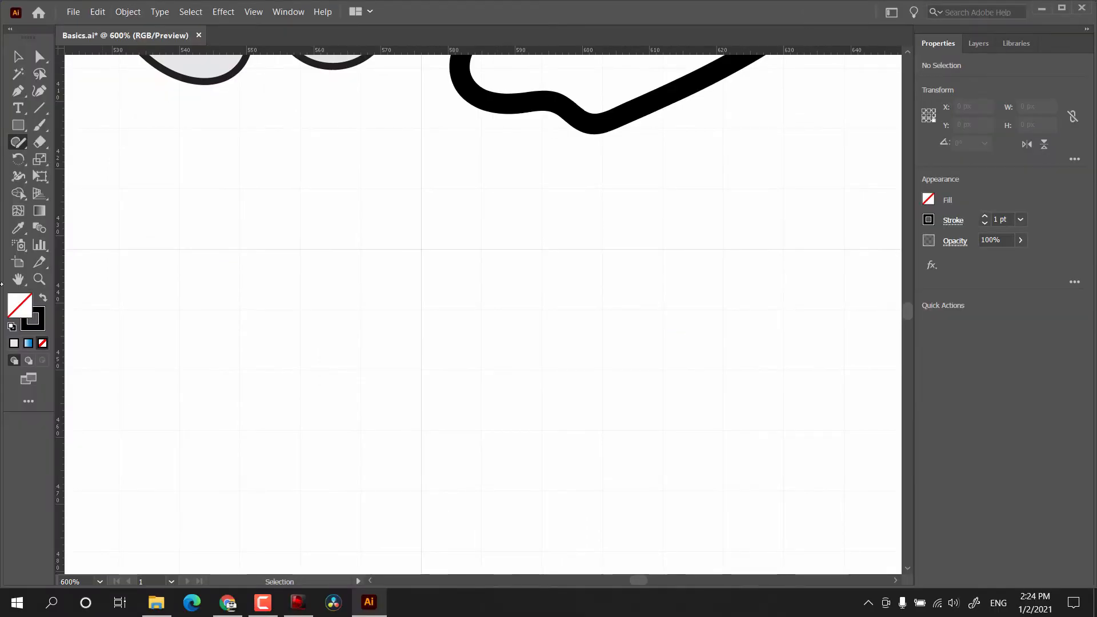
- Sketch a tilted ellipse and a straight line with the Shaper tool, and merge the overlapping ellipse and circle into one shape
{"action": "mouse_move", "coordinate": [365, 210]}
{"action": "left_mouse_down"}
{"action": "mouse_move", "coordinate": [337, 205]}
{"action": "mouse_move", "coordinate": [246, 316]}
{"action": "mouse_move", "coordinate": [403, 345]}
{"action": "mouse_move", "coordinate": [459, 238]}
{"action": "mouse_move", "coordinate": [366, 209]}
{"action": "left_mouse_up"}
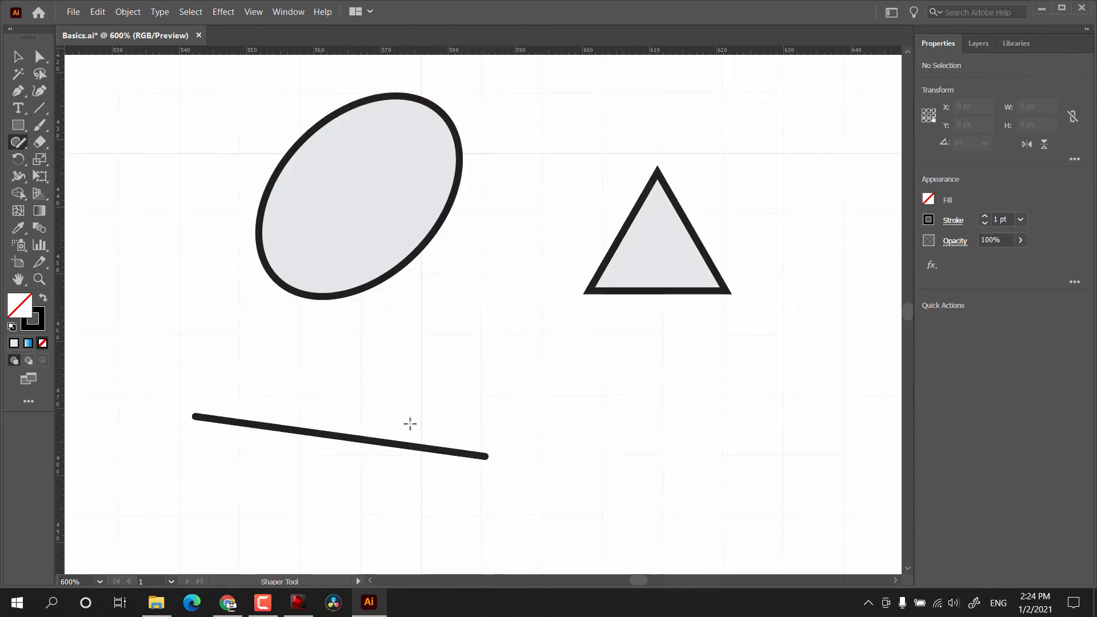
{"action": "left_click_drag", "start_coordinate": [465, 394], "coordinate": [301, 377]}
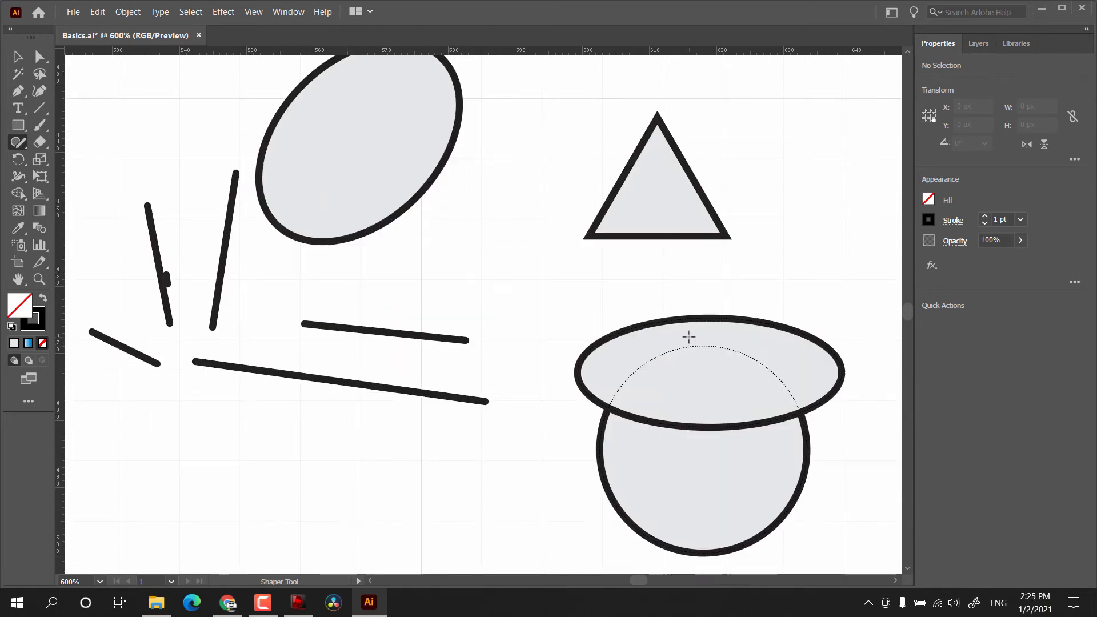
{"action": "mouse_move", "coordinate": [689, 381]}
{"action": "left_mouse_down"}
{"action": "mouse_move", "coordinate": [681, 431]}
{"action": "mouse_move", "coordinate": [701, 487]}
{"action": "mouse_move", "coordinate": [764, 499]}
{"action": "left_mouse_up"}
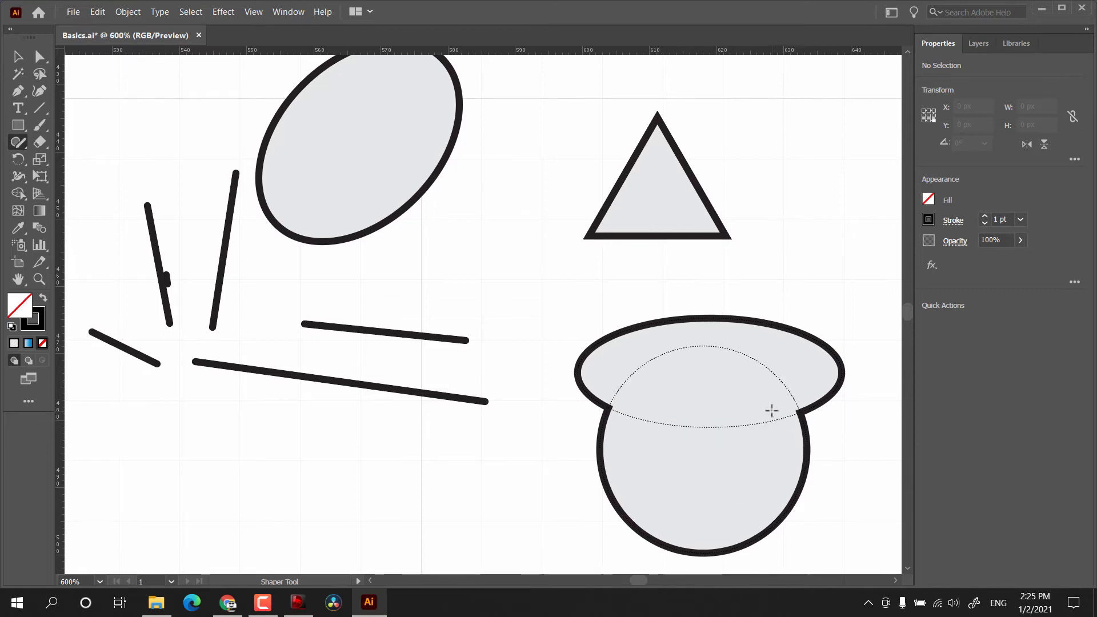
{"action": "mouse_move", "coordinate": [742, 271]}
{"action": "left_mouse_down"}
{"action": "mouse_move", "coordinate": [702, 292]}
{"action": "mouse_move", "coordinate": [691, 353]}
{"action": "mouse_move", "coordinate": [705, 388]}
{"action": "left_mouse_up"}
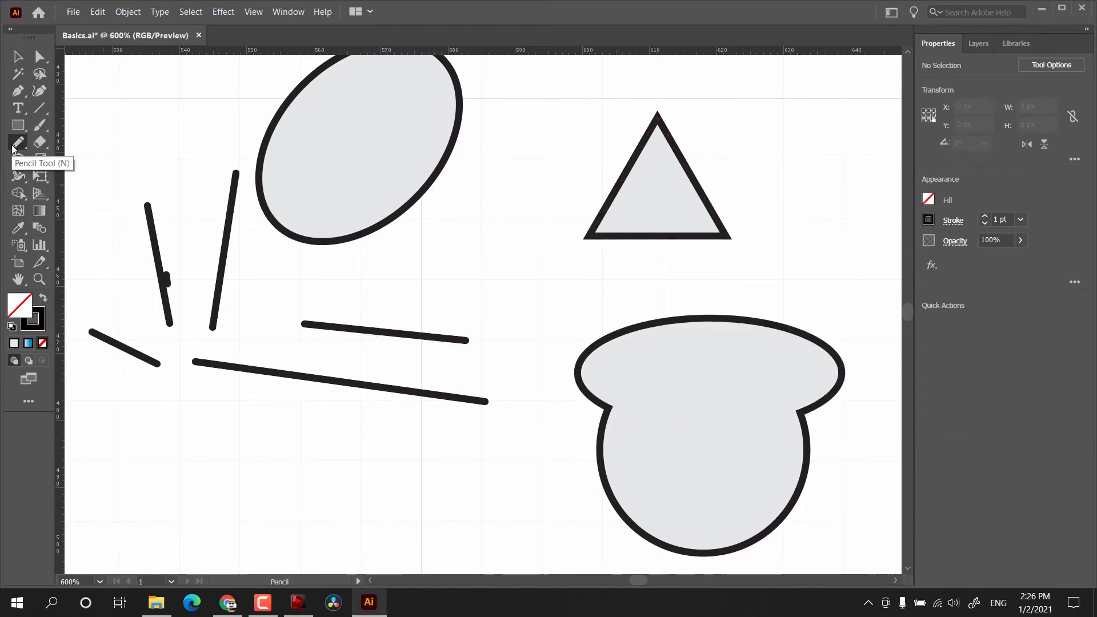
- Keep the Pencil tool's fidelity at Smooth and draw a freehand loop below the straight lines
{"action": "double_click", "coordinate": [18, 144]}
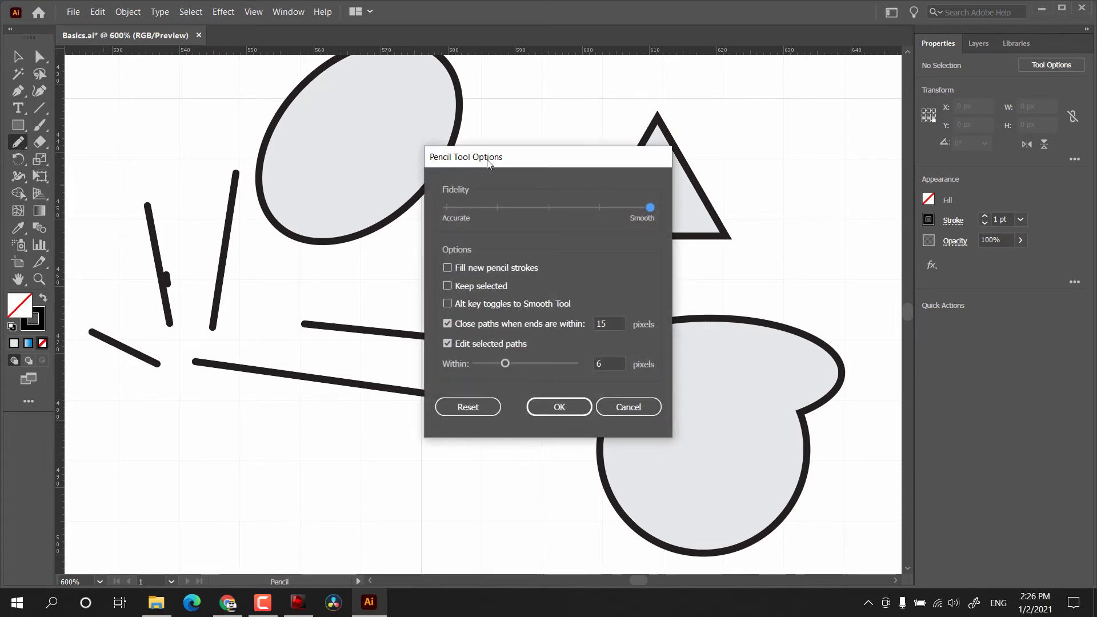
{"action": "left_click_drag", "start_coordinate": [649, 210], "coordinate": [485, 212]}
{"action": "key", "text": "Return"}
{"action": "mouse_move", "coordinate": [275, 409]}
{"action": "left_mouse_down"}
{"action": "mouse_move", "coordinate": [250, 493]}
{"action": "mouse_move", "coordinate": [332, 506]}
{"action": "mouse_move", "coordinate": [343, 456]}
{"action": "mouse_move", "coordinate": [298, 414]}
{"action": "mouse_move", "coordinate": [265, 408]}
{"action": "left_mouse_up"}
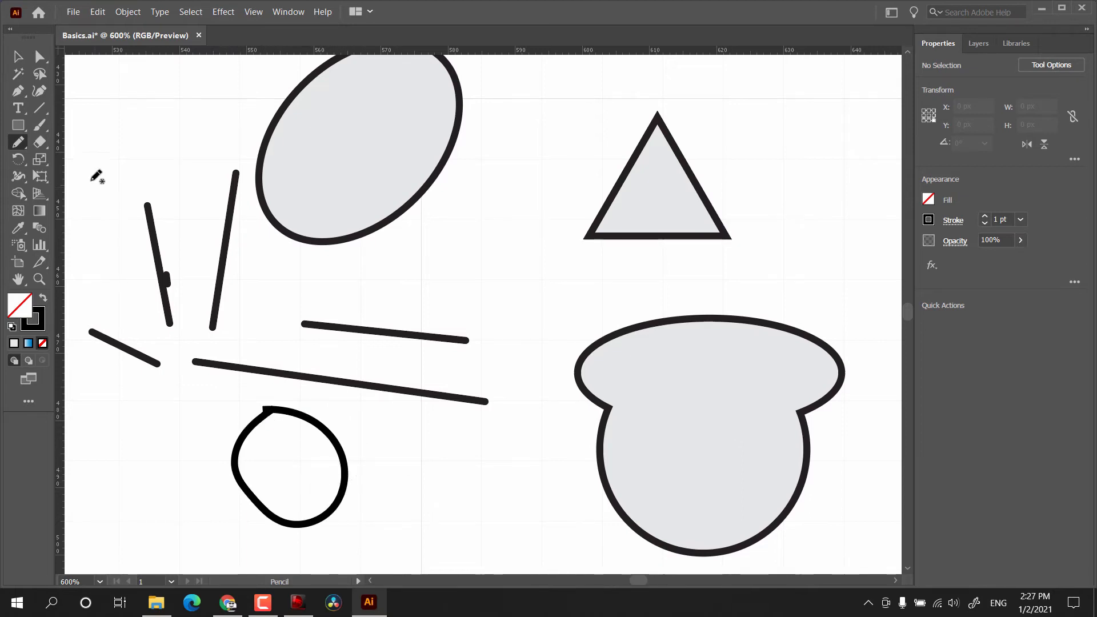
- Set the Pencil tool's fidelity to Accurate and draw a second freehand loop beside the first
{"action": "double_click", "coordinate": [17, 142]}
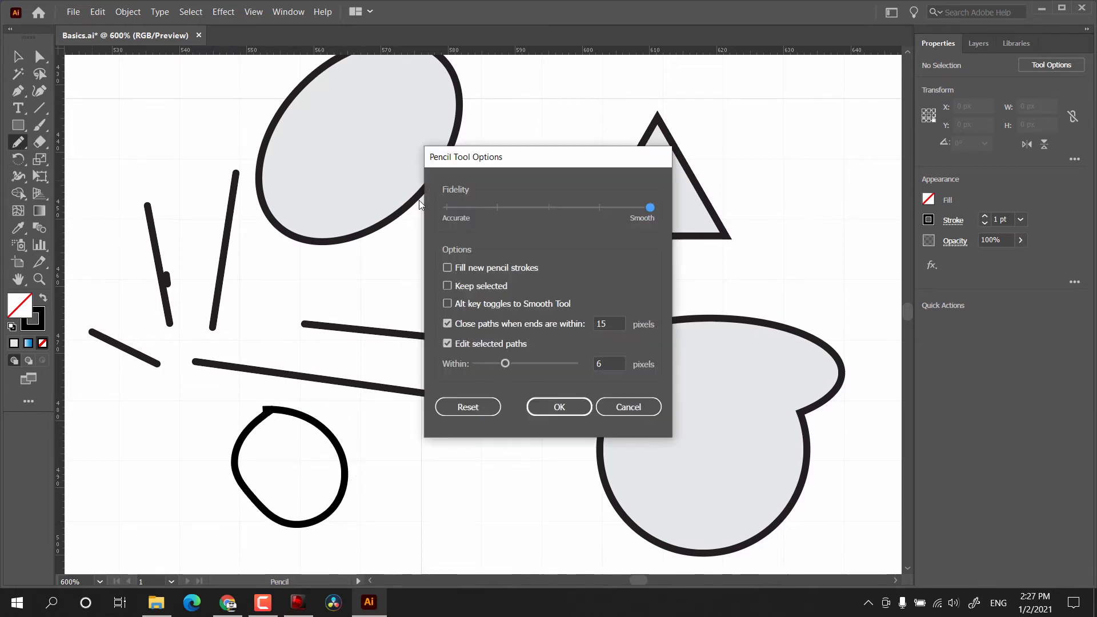
{"action": "left_click_drag", "start_coordinate": [457, 208], "coordinate": [447, 207]}
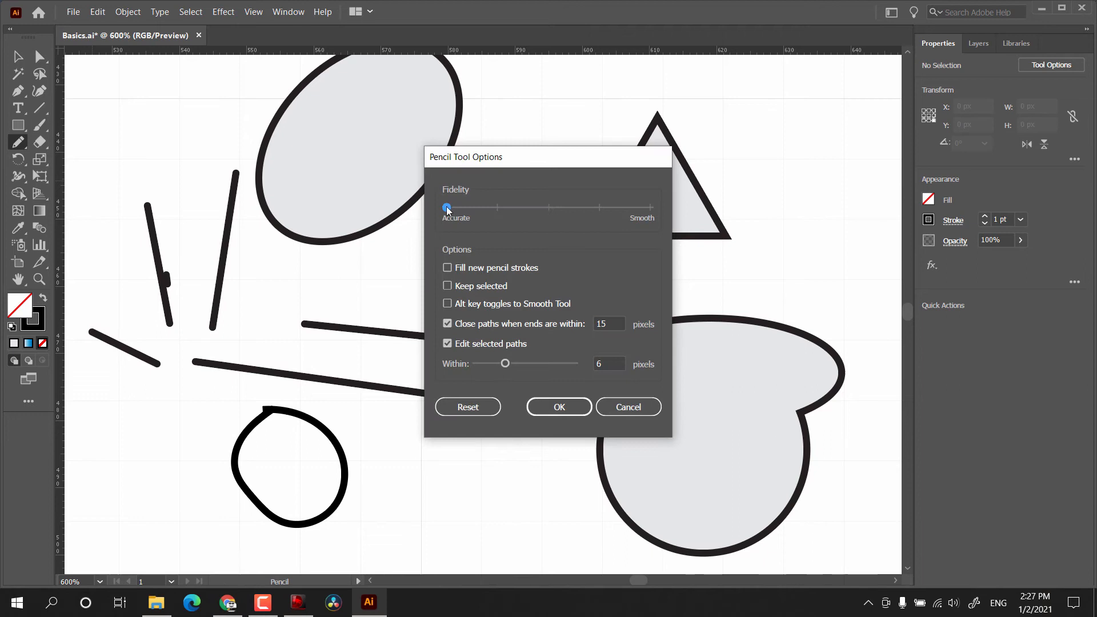
{"action": "left_click", "coordinate": [578, 406]}
{"action": "mouse_move", "coordinate": [468, 437]}
{"action": "left_mouse_down"}
{"action": "mouse_move", "coordinate": [434, 450]}
{"action": "mouse_move", "coordinate": [430, 505]}
{"action": "mouse_move", "coordinate": [521, 519]}
{"action": "mouse_move", "coordinate": [500, 449]}
{"action": "mouse_move", "coordinate": [461, 433]}
{"action": "left_mouse_up"}
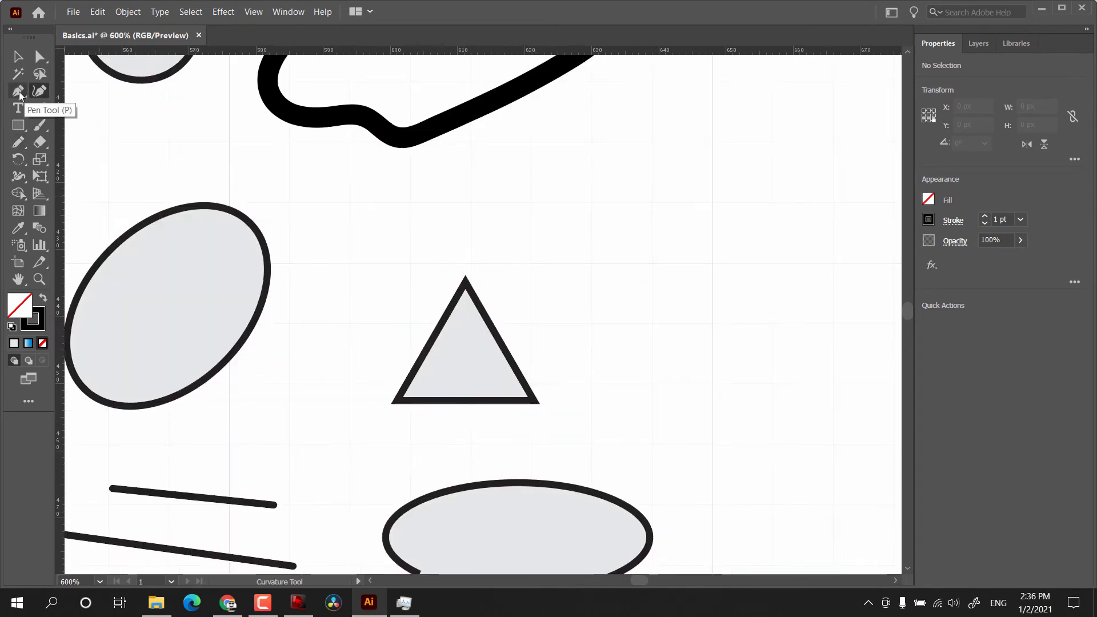
- Draw a closed angular outline to the right of the triangle with the Pen tool, curving it at one lower corner
{"action": "left_click", "coordinate": [18, 90]}
{"action": "left_click", "coordinate": [614, 161]}
{"action": "left_click", "coordinate": [573, 240]}
{"action": "left_click", "coordinate": [590, 319]}
{"action": "left_click", "coordinate": [712, 323]}
{"action": "left_click", "coordinate": [798, 375]}
{"action": "left_click_drag", "start_coordinate": [720, 488], "coordinate": [759, 491]}
{"action": "left_click", "coordinate": [852, 488]}
{"action": "left_click", "coordinate": [854, 322]}
{"action": "left_click", "coordinate": [847, 245]}
{"action": "left_click", "coordinate": [708, 211]}
{"action": "left_click", "coordinate": [675, 162]}
{"action": "left_click", "coordinate": [615, 162]}
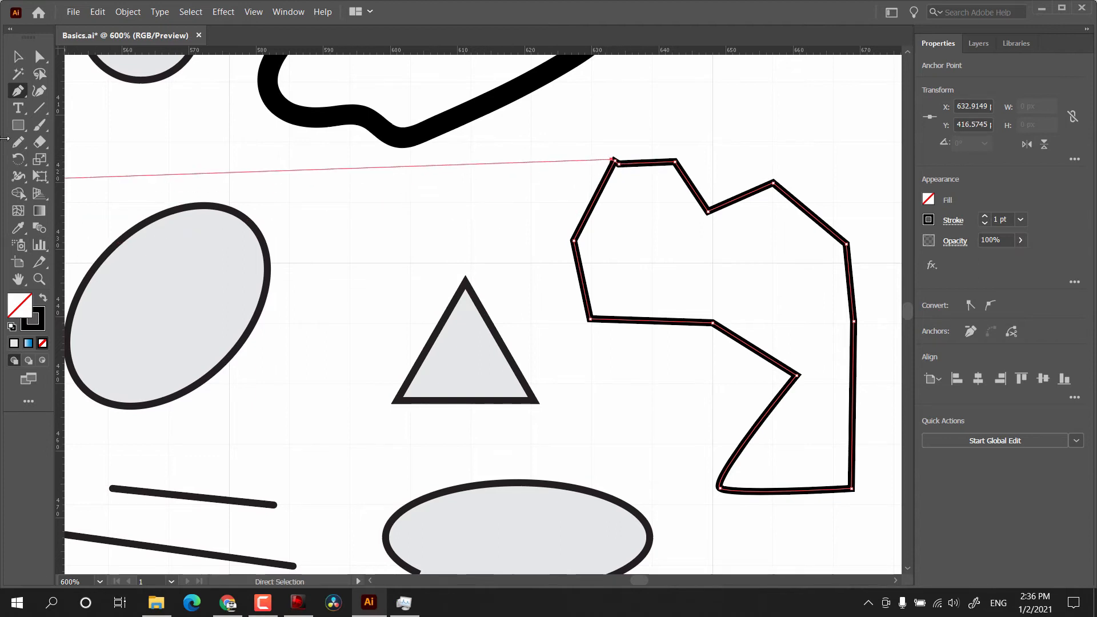
- Soften the corners and edges of the angular outline by brushing repeatedly along it with the Smooth tool
{"action": "left_click_drag", "start_coordinate": [18, 141], "coordinate": [68, 175]}
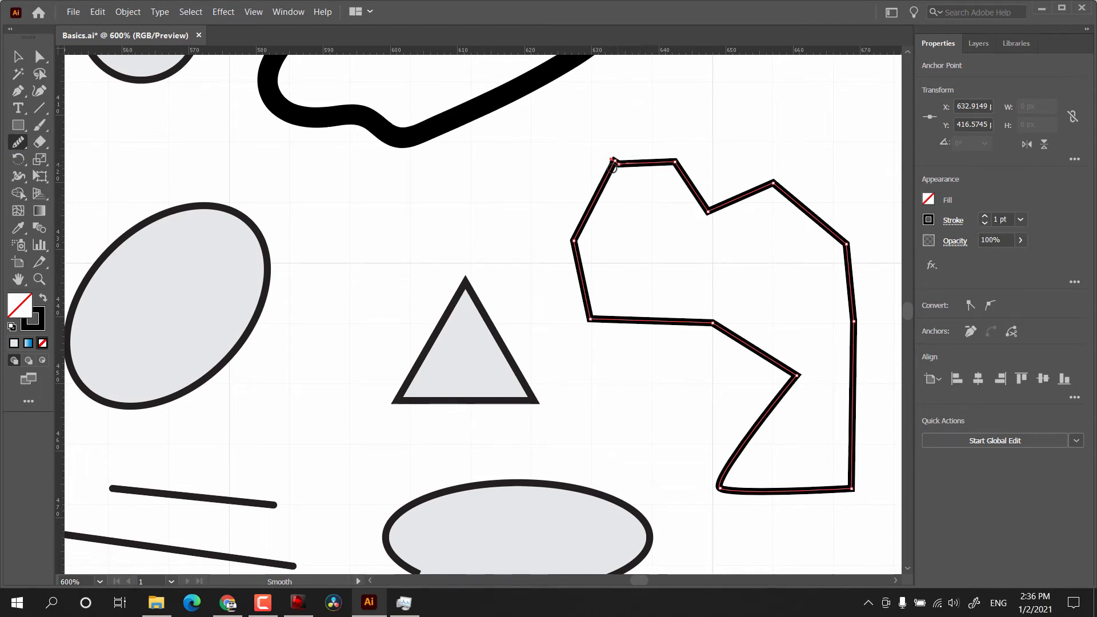
{"action": "mouse_move", "coordinate": [590, 202]}
{"action": "left_mouse_down"}
{"action": "mouse_move", "coordinate": [581, 269]}
{"action": "mouse_move", "coordinate": [608, 319]}
{"action": "left_mouse_up"}
{"action": "mouse_move", "coordinate": [629, 165]}
{"action": "left_mouse_down"}
{"action": "mouse_move", "coordinate": [586, 246]}
{"action": "mouse_move", "coordinate": [593, 324]}
{"action": "mouse_move", "coordinate": [608, 326]}
{"action": "mouse_move", "coordinate": [731, 501]}
{"action": "left_mouse_up"}
{"action": "left_click_drag", "start_coordinate": [787, 386], "coordinate": [733, 497]}
{"action": "left_click_drag", "start_coordinate": [794, 376], "coordinate": [727, 506]}
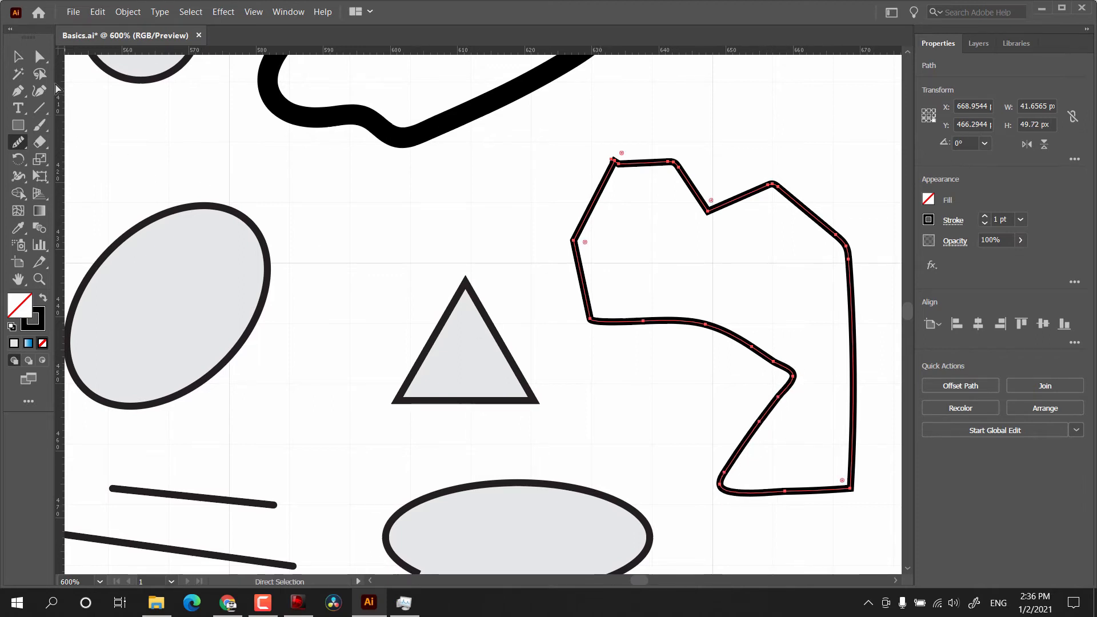
- Deselect the smoothed outline and try brushing its left side again with the Smooth tool
{"action": "left_click", "coordinate": [39, 59]}
{"action": "left_click", "coordinate": [564, 179]}
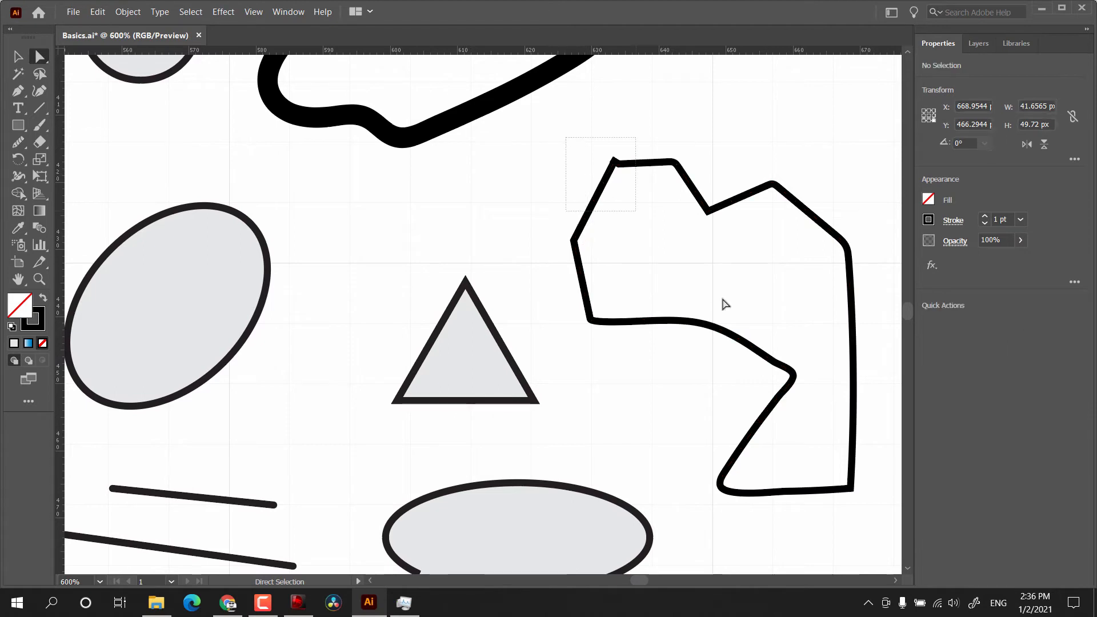
{"action": "left_click", "coordinate": [765, 341]}
{"action": "left_click", "coordinate": [614, 232]}
{"action": "left_click", "coordinate": [704, 286]}
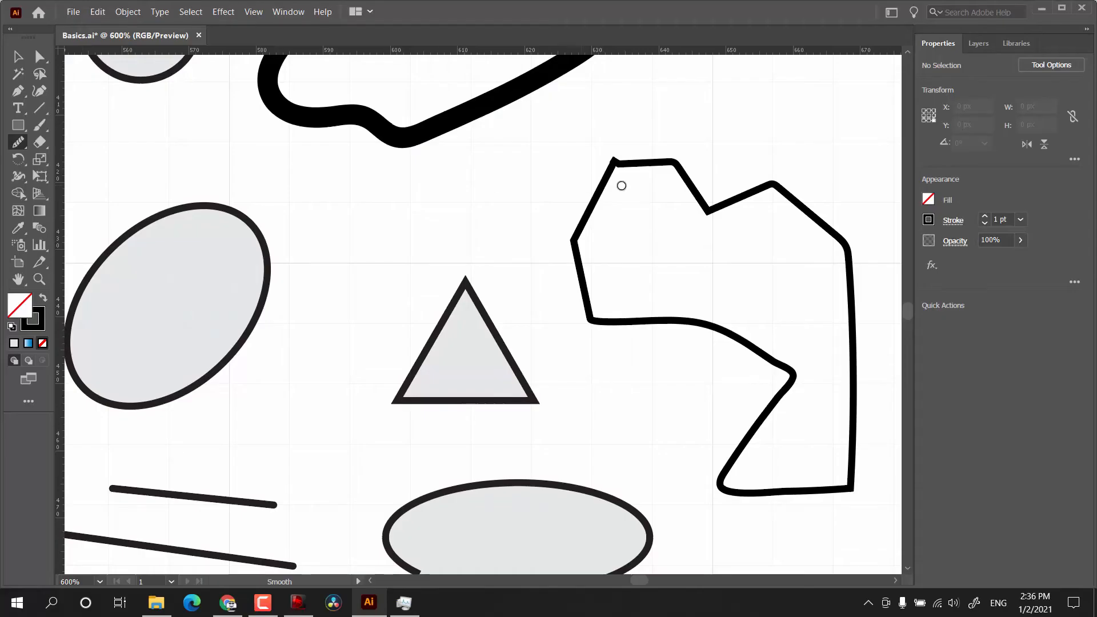
{"action": "mouse_move", "coordinate": [617, 170]}
{"action": "left_mouse_down"}
{"action": "mouse_move", "coordinate": [577, 216]}
{"action": "mouse_move", "coordinate": [671, 375]}
{"action": "left_mouse_up"}
{"action": "left_click_drag", "start_coordinate": [587, 183], "coordinate": [713, 336]}
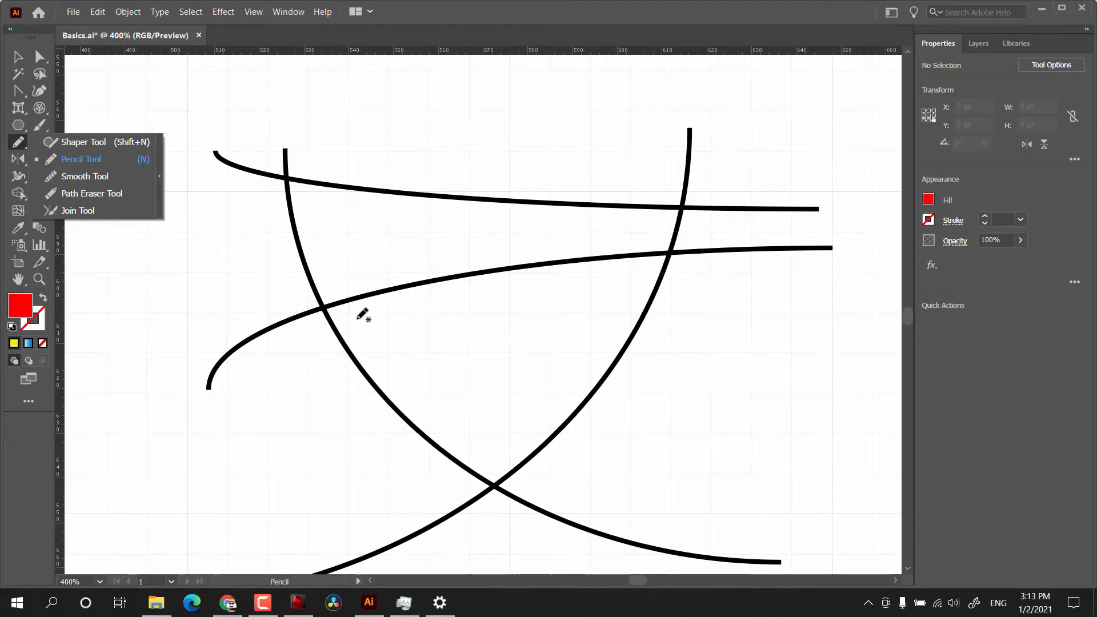
- Trim the overhanging arc ends and join three of the crossing arcs into a three-cornered outline with the Join tool
{"action": "mouse_move", "coordinate": [36, 112]}
{"action": "left_mouse_down"}
{"action": "mouse_move", "coordinate": [64, 126]}
{"action": "mouse_move", "coordinate": [19, 142]}
{"action": "mouse_move", "coordinate": [57, 177]}
{"action": "mouse_move", "coordinate": [70, 210]}
{"action": "left_mouse_up"}
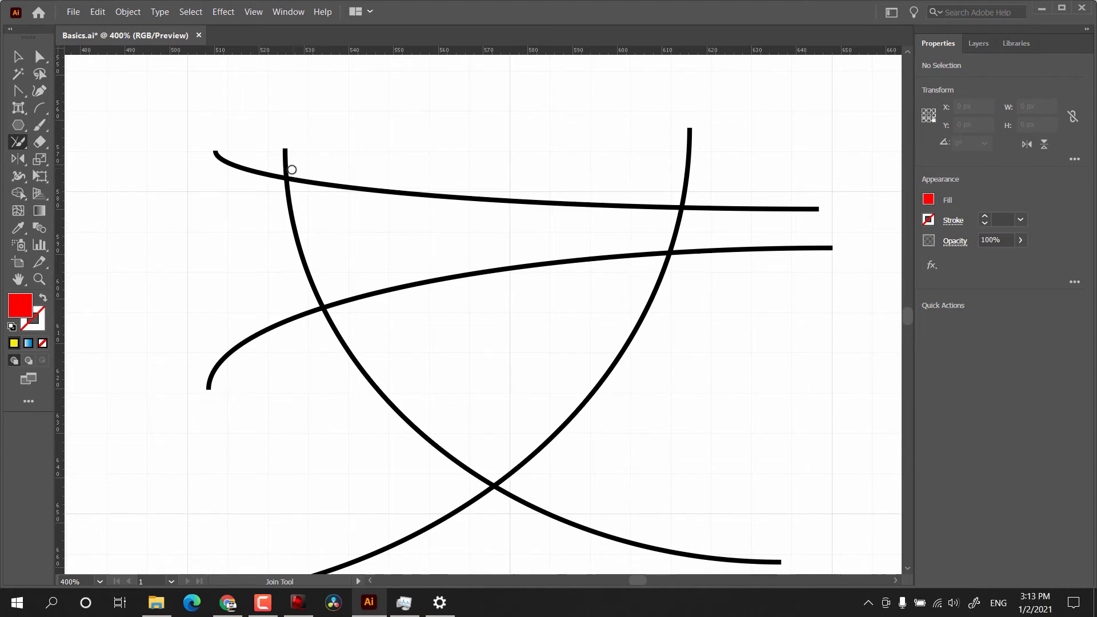
{"action": "mouse_move", "coordinate": [288, 172]}
{"action": "left_mouse_down"}
{"action": "mouse_move", "coordinate": [280, 156]}
{"action": "mouse_move", "coordinate": [264, 200]}
{"action": "left_mouse_up"}
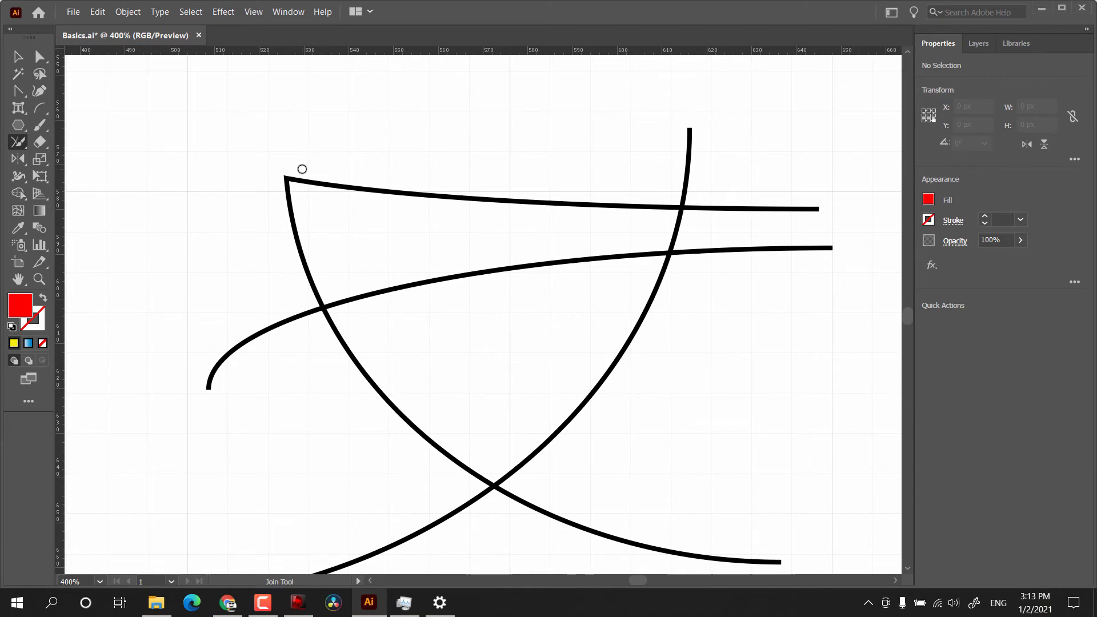
{"action": "scroll", "coordinate": [301, 169], "scroll_direction": "up", "scroll_amount": 2}
{"action": "scroll", "coordinate": [237, 147], "scroll_direction": "down", "scroll_amount": 10}
{"action": "scroll", "coordinate": [237, 147], "scroll_direction": "down", "scroll_amount": 15}
{"action": "mouse_move", "coordinate": [471, 312]}
{"action": "left_mouse_down"}
{"action": "mouse_move", "coordinate": [562, 361]}
{"action": "mouse_move", "coordinate": [705, 356]}
{"action": "mouse_move", "coordinate": [778, 294]}
{"action": "left_mouse_up"}
{"action": "scroll", "coordinate": [778, 329], "scroll_direction": "up", "scroll_amount": 20}
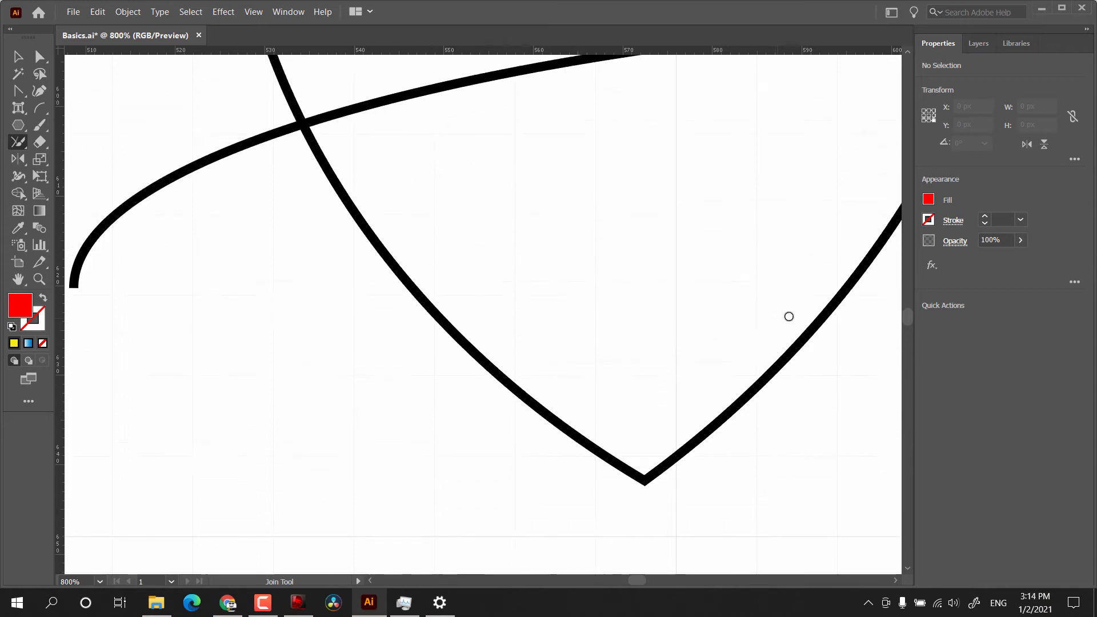
{"action": "scroll", "coordinate": [637, 260], "scroll_direction": "down", "scroll_amount": 2}
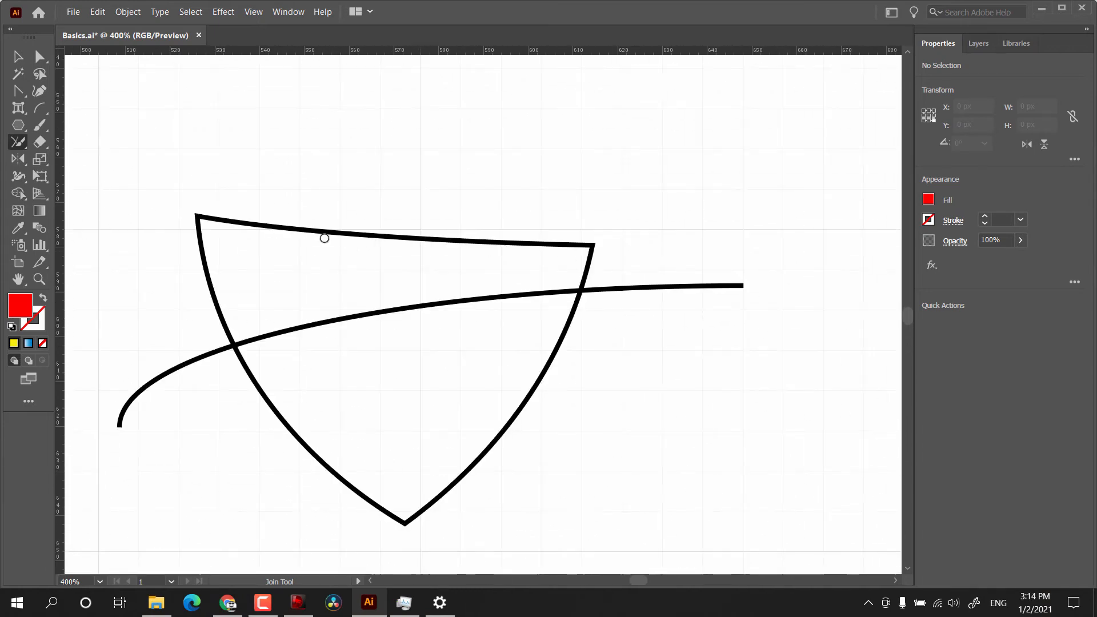
{"action": "left_click", "coordinate": [18, 141]}
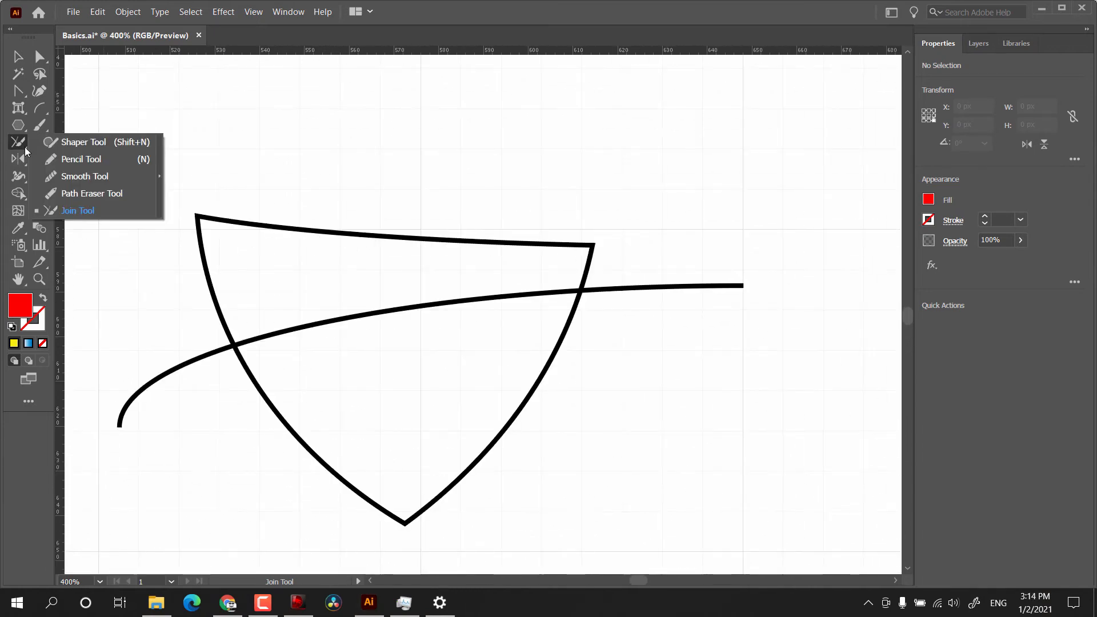
- Erase several stretches of the three-cornered outline's upper edge with the Path Eraser tool
{"action": "left_click", "coordinate": [71, 197]}
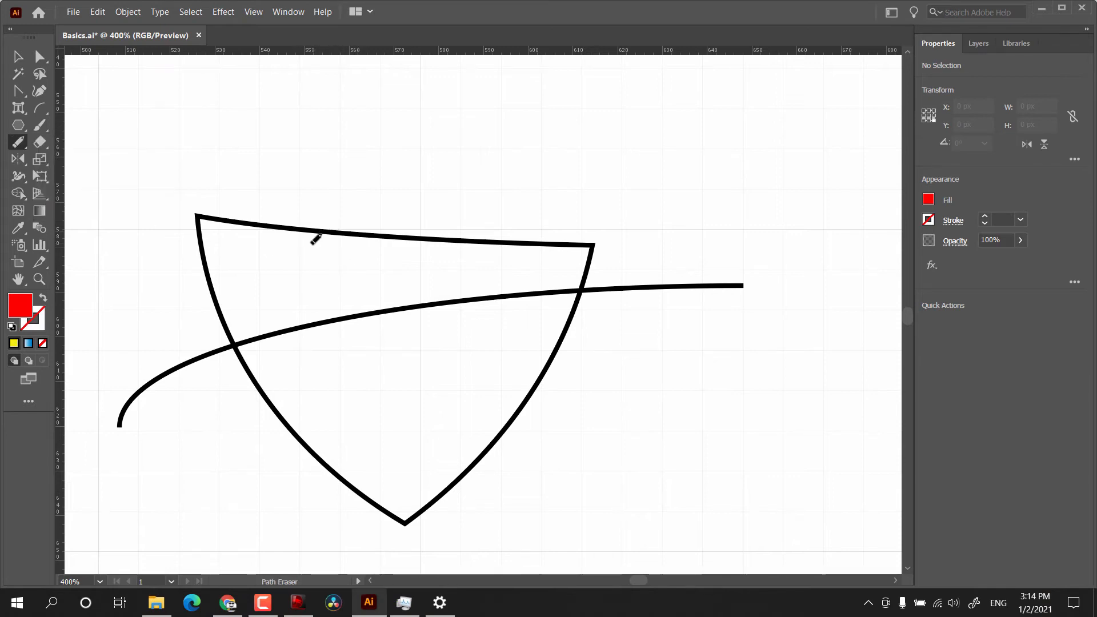
{"action": "key", "text": "ctrl+a"}
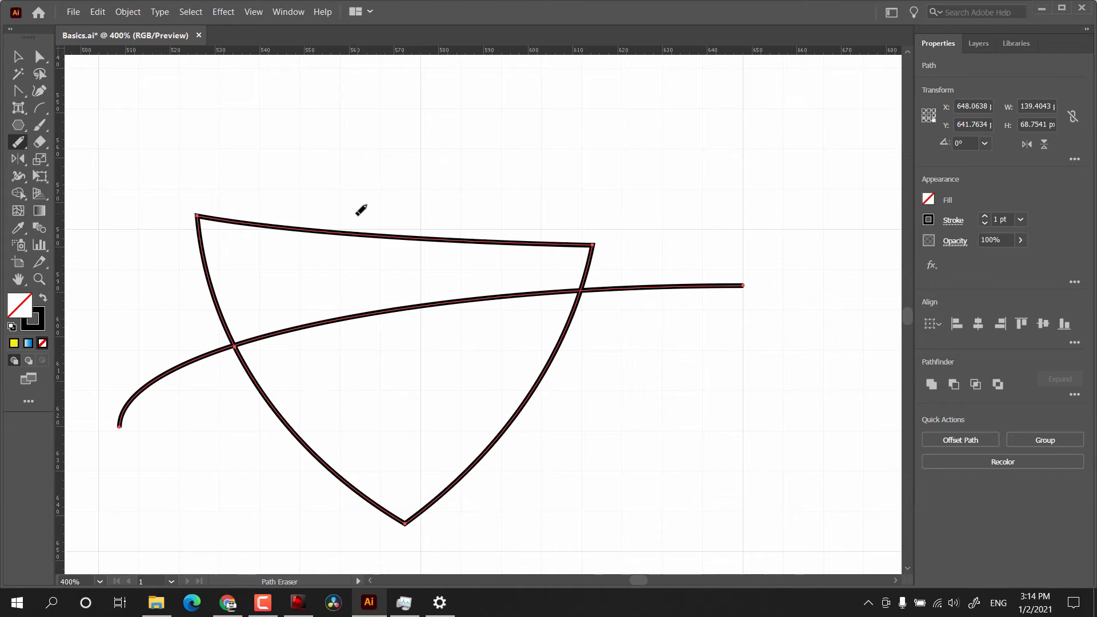
{"action": "left_click_drag", "start_coordinate": [346, 236], "coordinate": [404, 236]}
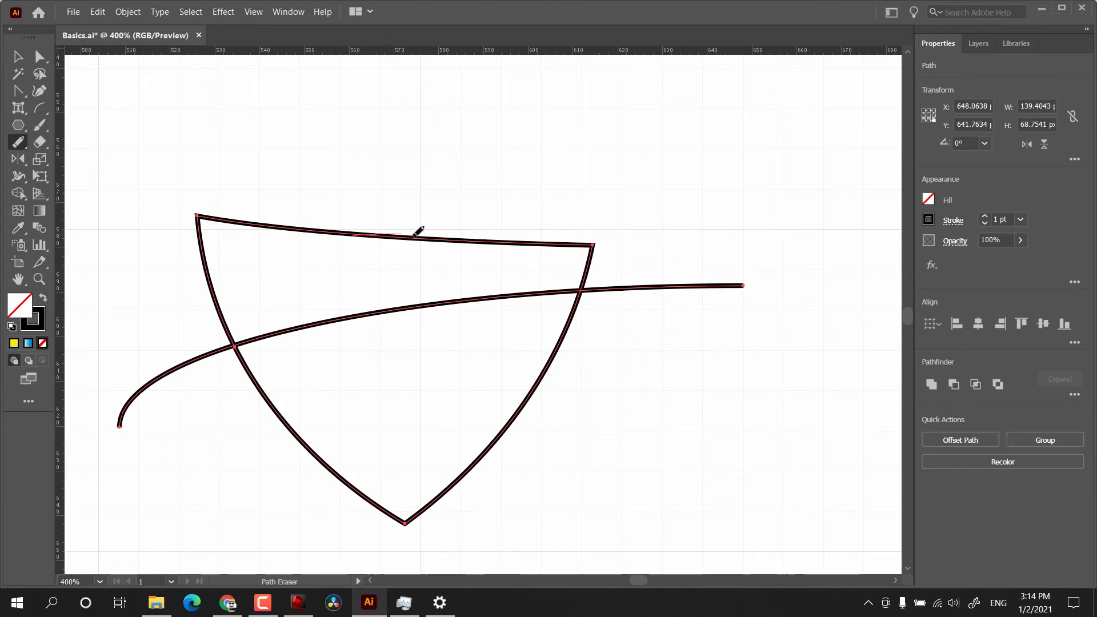
{"action": "left_click_drag", "start_coordinate": [486, 240], "coordinate": [516, 242]}
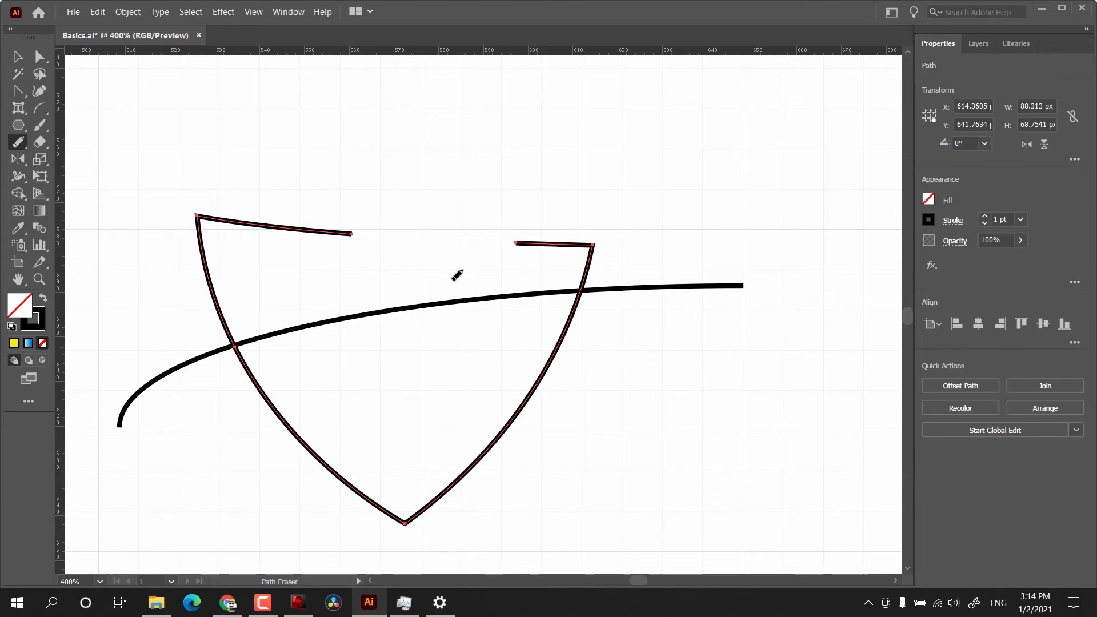
{"action": "left_click_drag", "start_coordinate": [295, 229], "coordinate": [244, 223]}
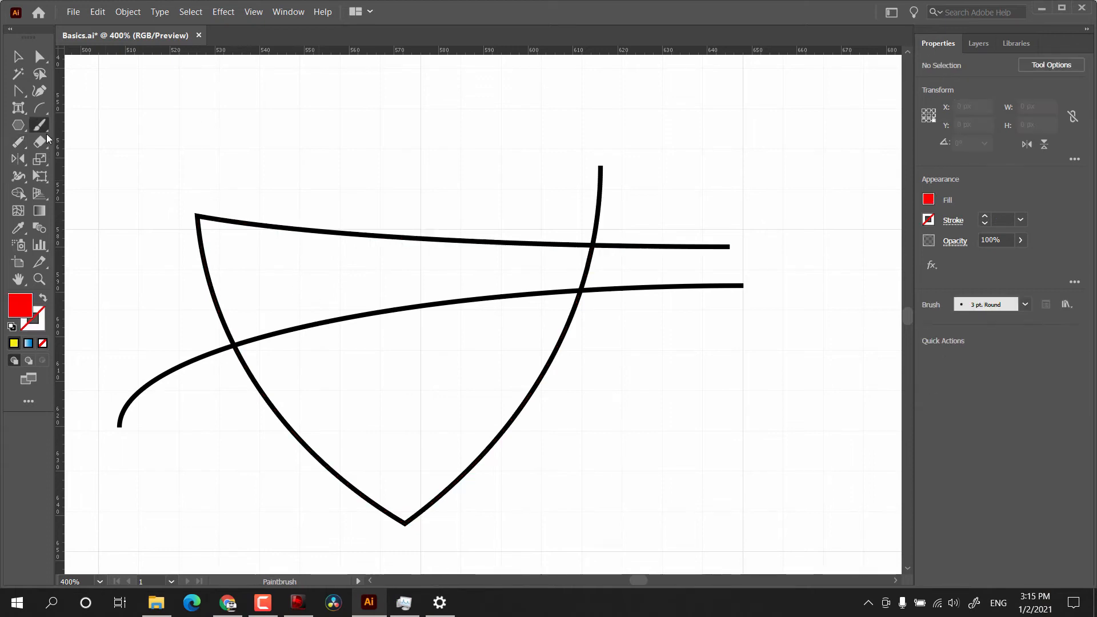
- Erase the corner where the left arc meets the upper arc with the Eraser tool
{"action": "left_click", "coordinate": [46, 135]}
{"action": "left_click", "coordinate": [45, 144]}
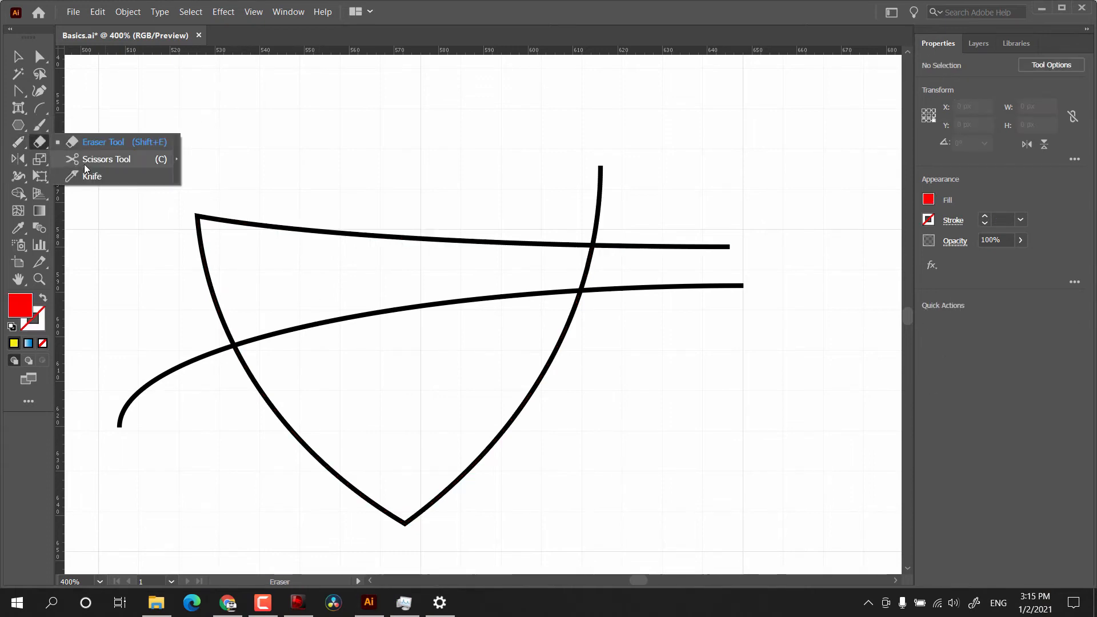
{"action": "left_click_drag", "start_coordinate": [190, 213], "coordinate": [257, 225]}
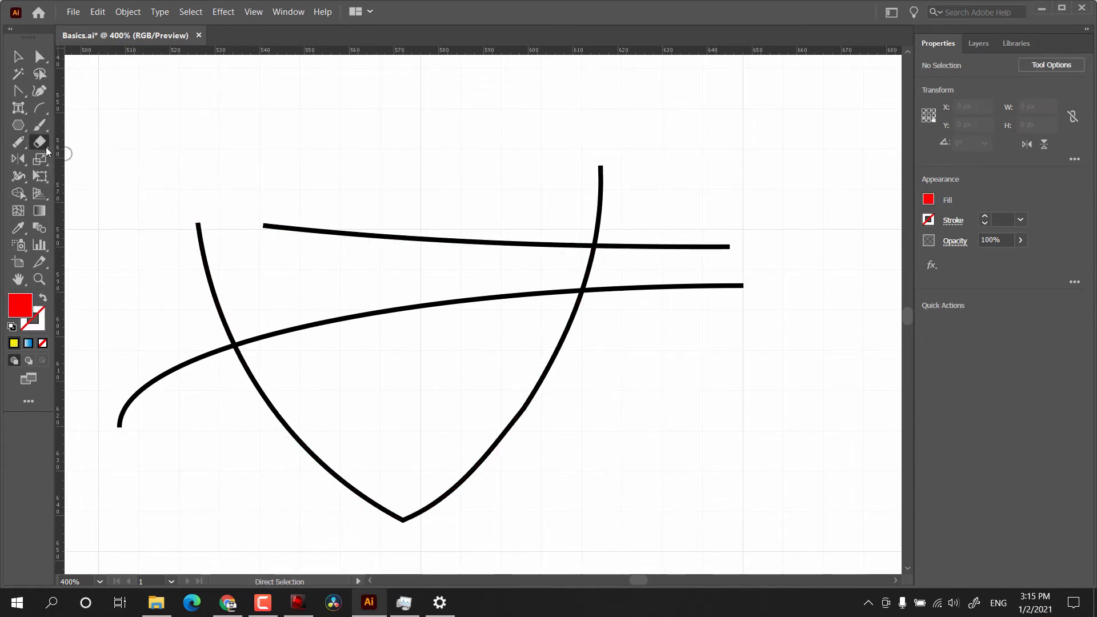
- Cut the long middle arc just right of its crossing with the left arc using the Scissors tool
{"action": "left_click", "coordinate": [39, 143]}
{"action": "left_click", "coordinate": [60, 161]}
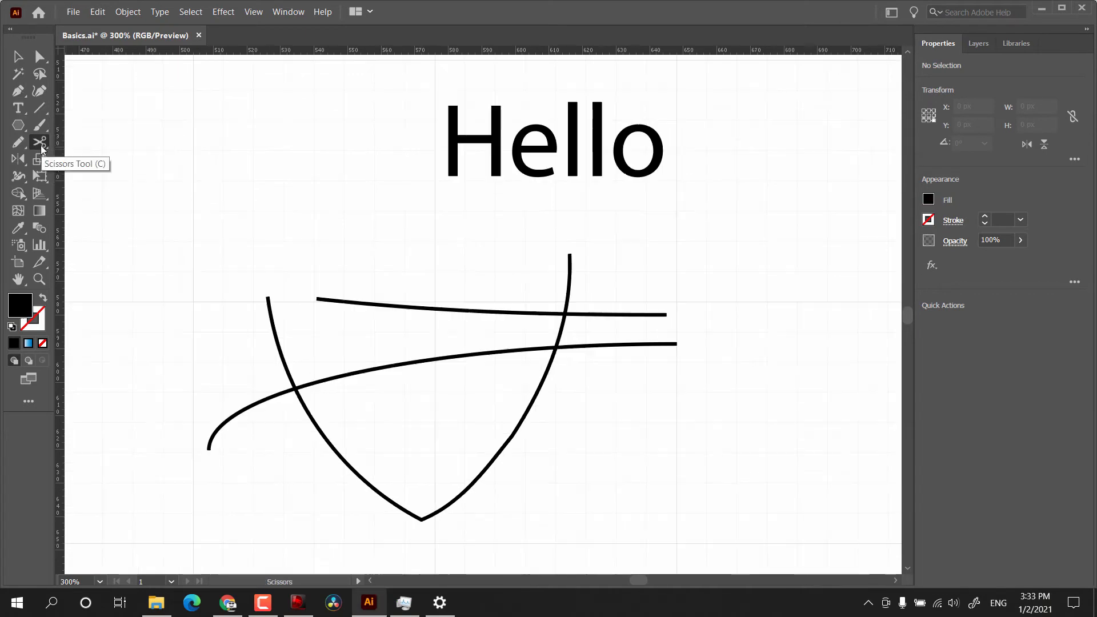
{"action": "left_click", "coordinate": [39, 143]}
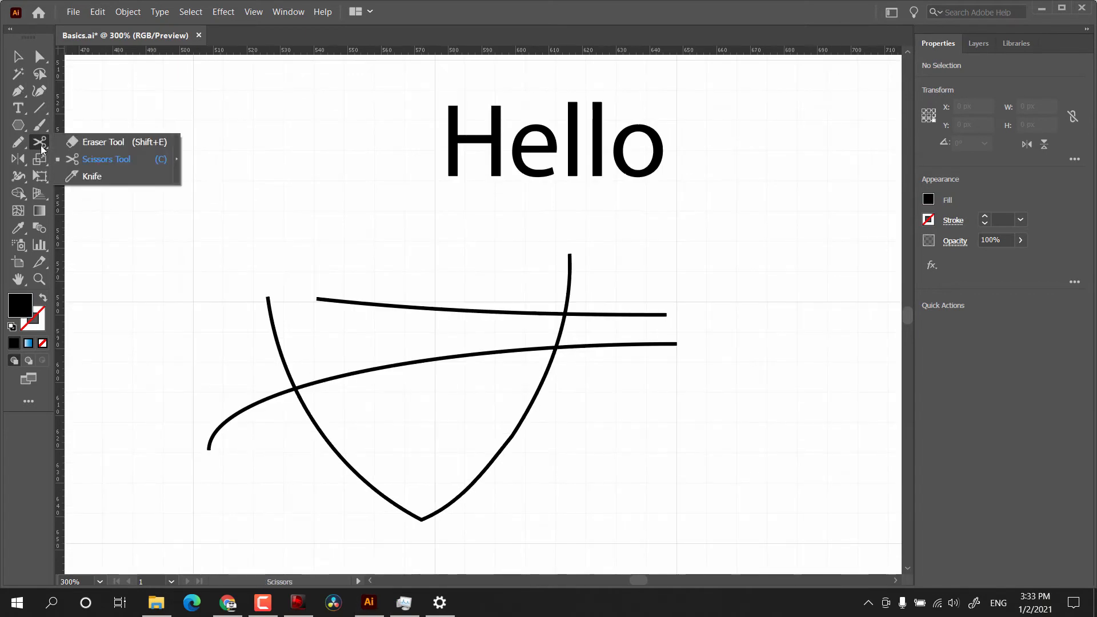
{"action": "left_click", "coordinate": [79, 161]}
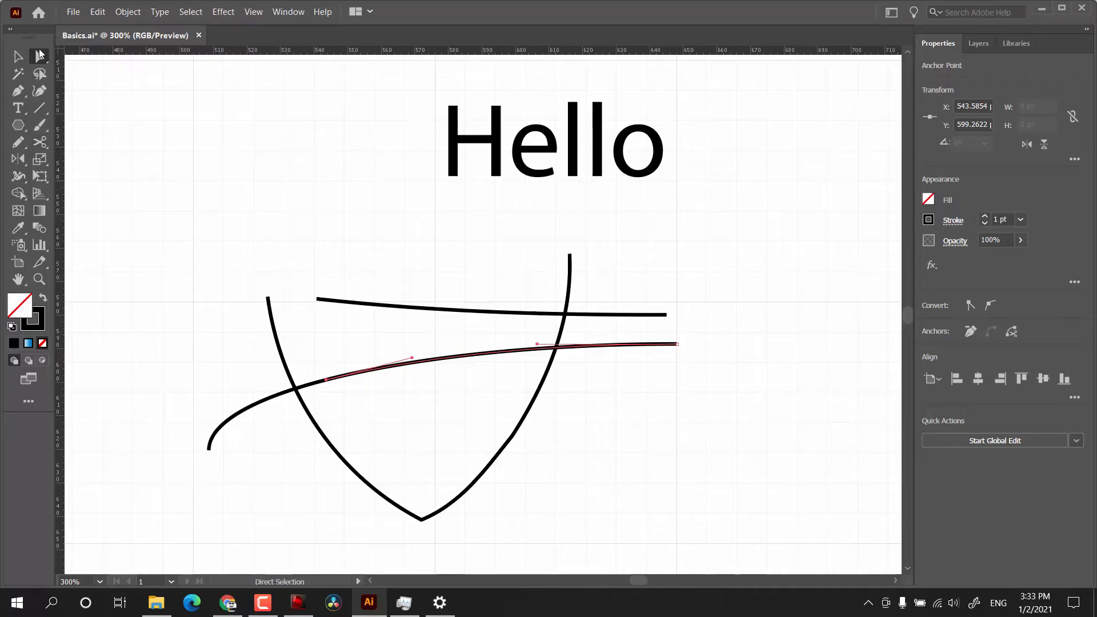
- Cut the long middle arc with the Scissors tool at several points around and left of its crossing with the left arc
{"action": "left_click_drag", "start_coordinate": [380, 211], "coordinate": [621, 443]}
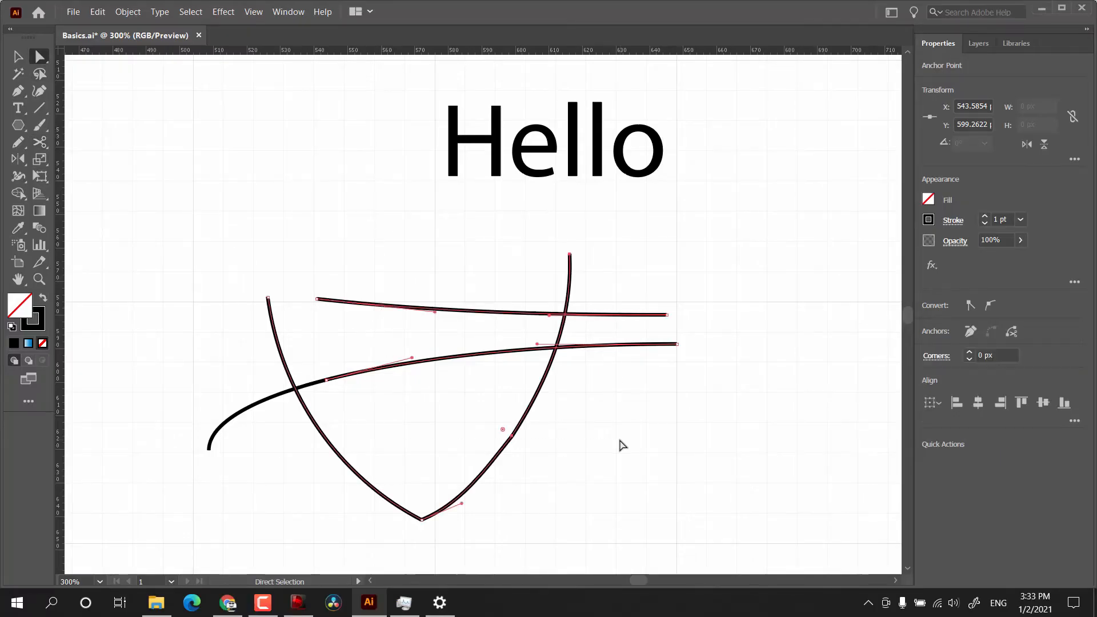
{"action": "key", "text": "ctrl+equal"}
{"action": "key", "text": "ctrl+equal"}
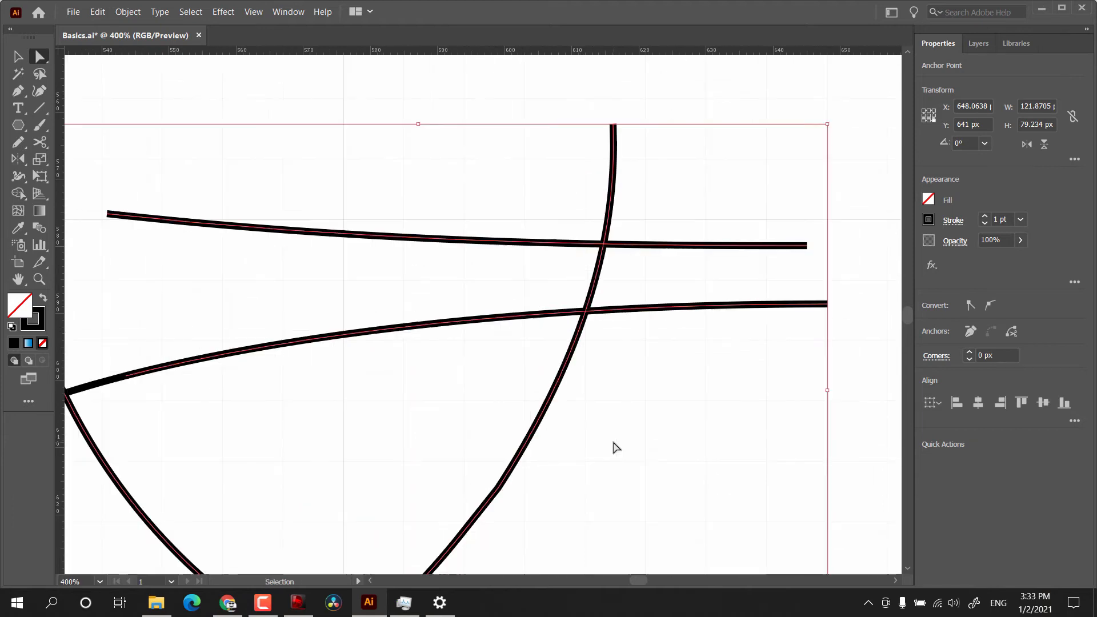
{"action": "scroll", "coordinate": [617, 403], "scroll_direction": "left", "scroll_amount": 3}
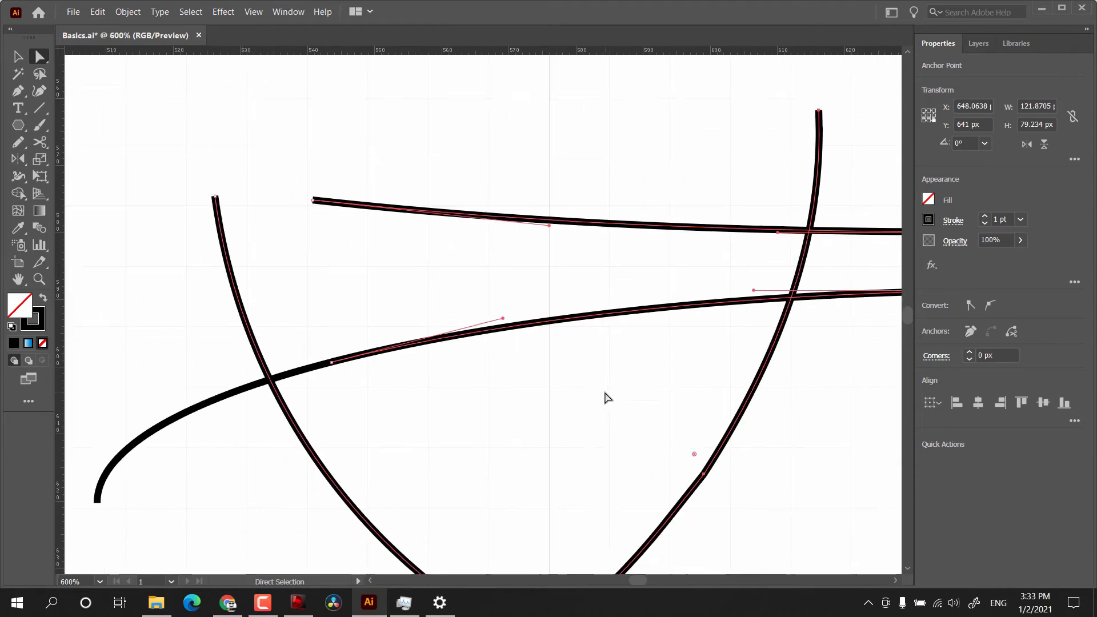
{"action": "scroll", "coordinate": [604, 397], "scroll_direction": "down", "scroll_amount": 1}
{"action": "key", "text": "c"}
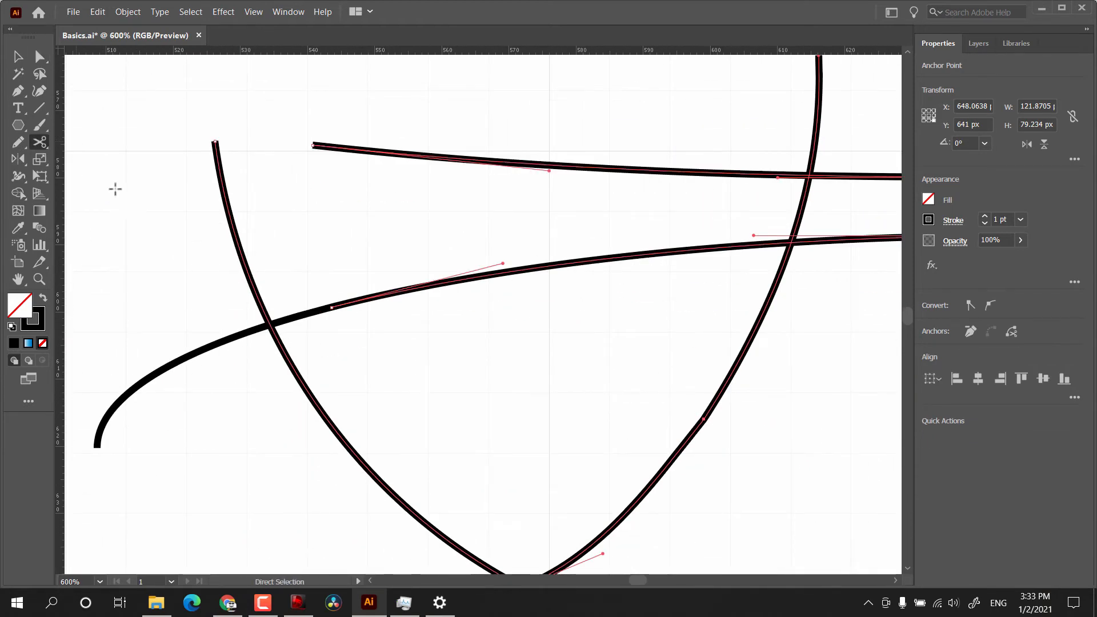
{"action": "left_click", "coordinate": [330, 308]}
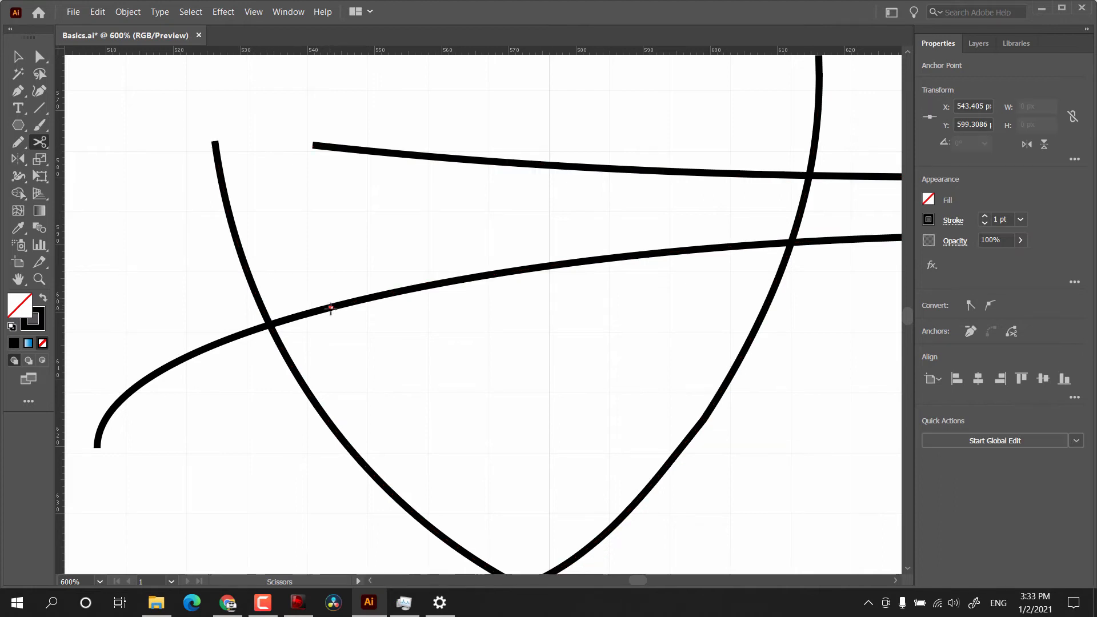
{"action": "left_click", "coordinate": [275, 316]}
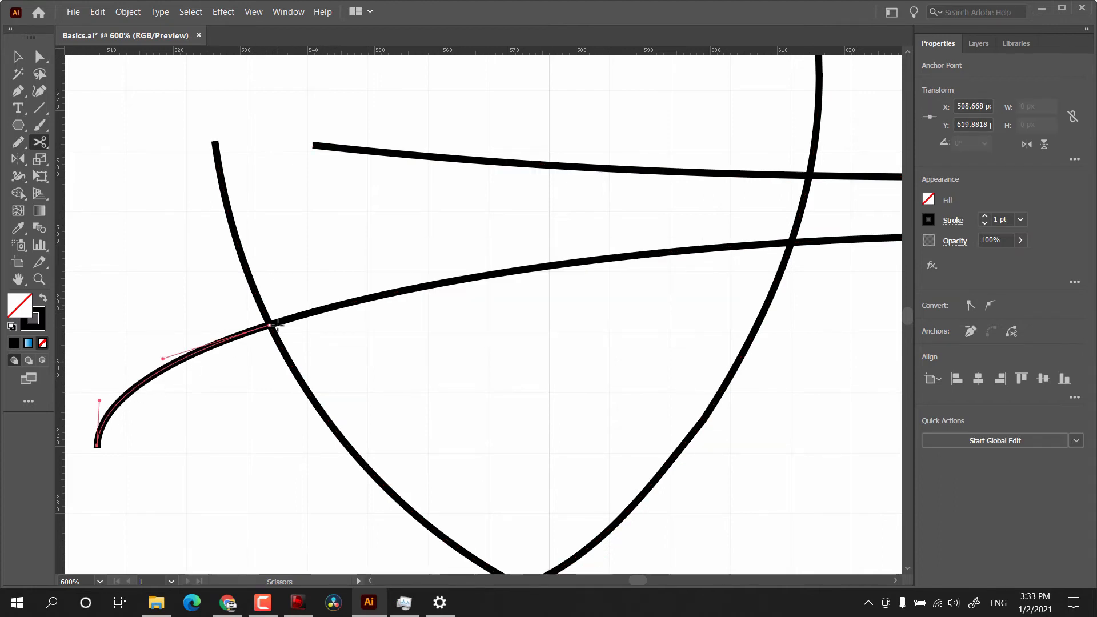
{"action": "left_click", "coordinate": [203, 349]}
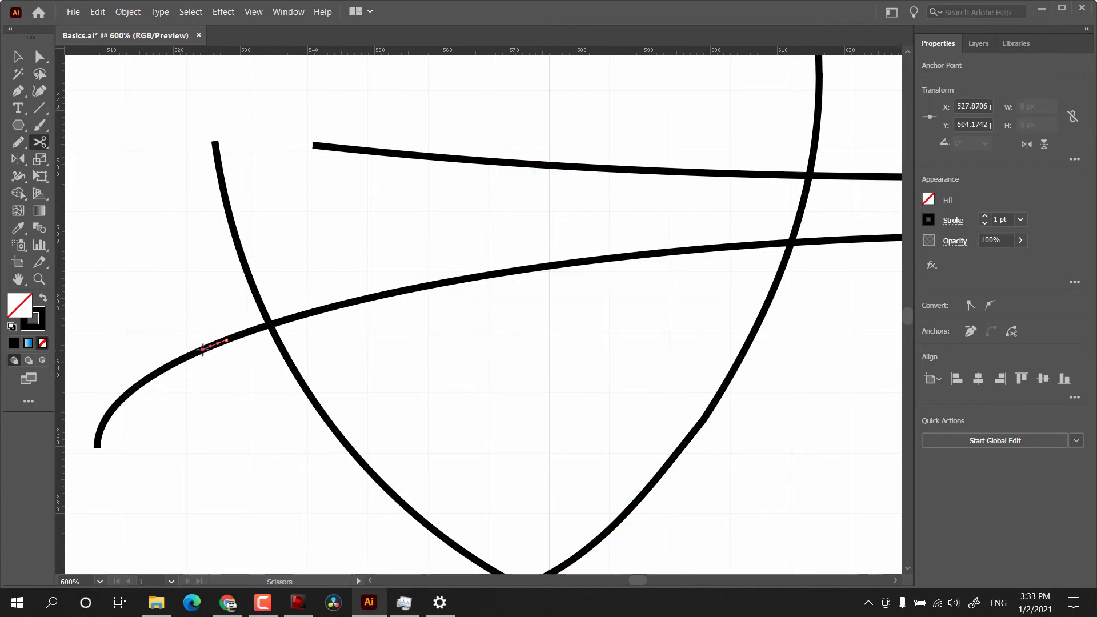
{"action": "left_click", "coordinate": [163, 366]}
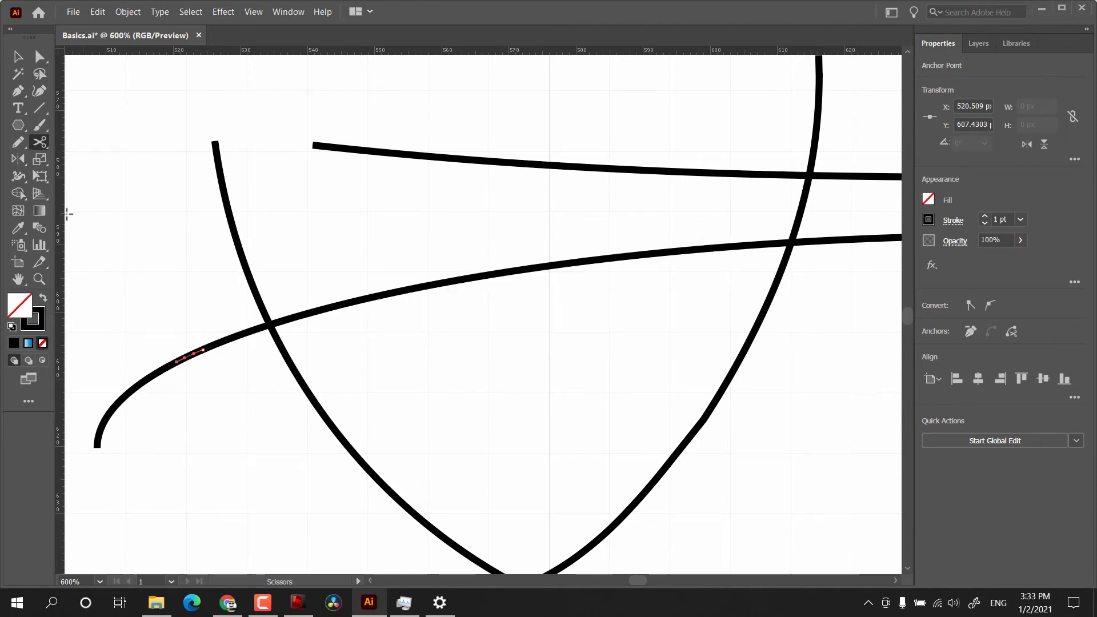
- Pull the short cut segment out below the middle arc, reshape it by its end anchor and reposition it
{"action": "key", "text": "a"}
{"action": "left_click_drag", "start_coordinate": [193, 354], "coordinate": [213, 394]}
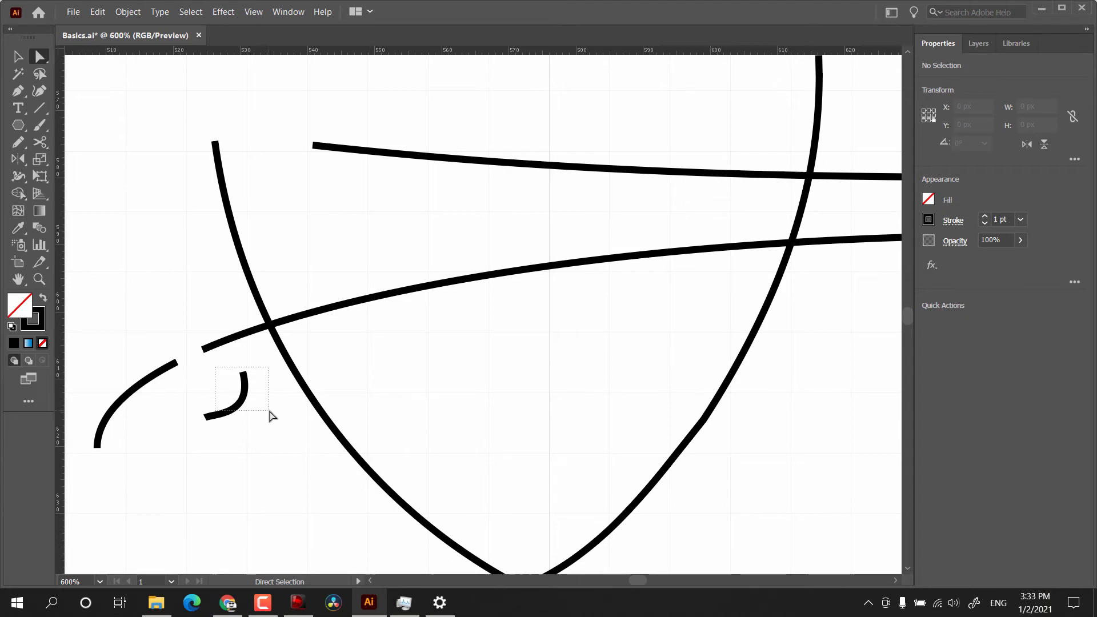
{"action": "left_click", "coordinate": [243, 372]}
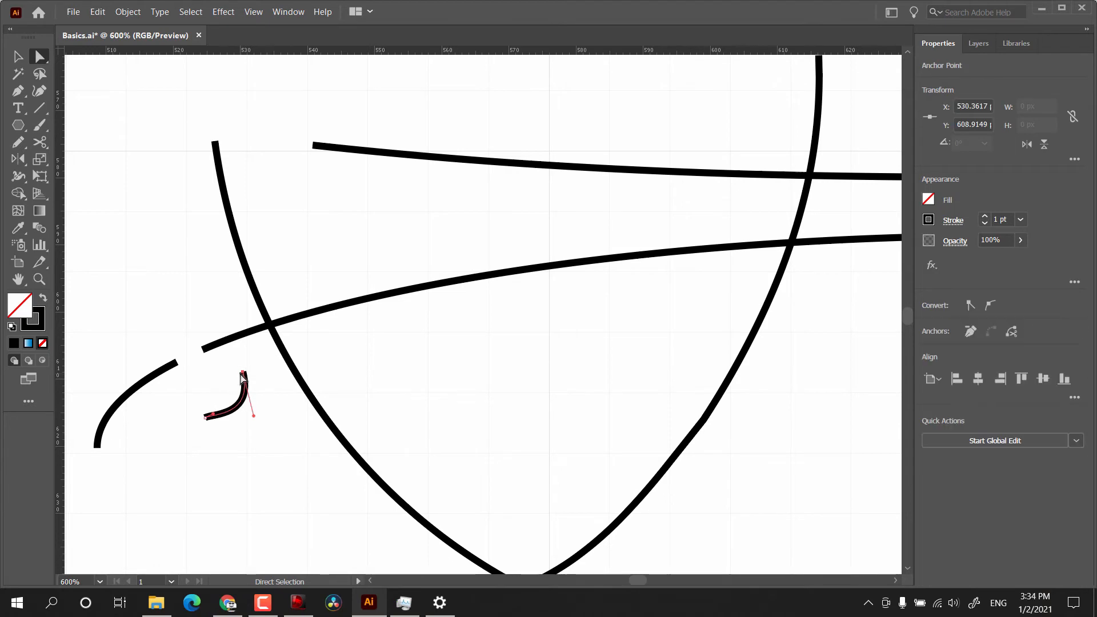
{"action": "left_click_drag", "start_coordinate": [244, 378], "coordinate": [241, 376]}
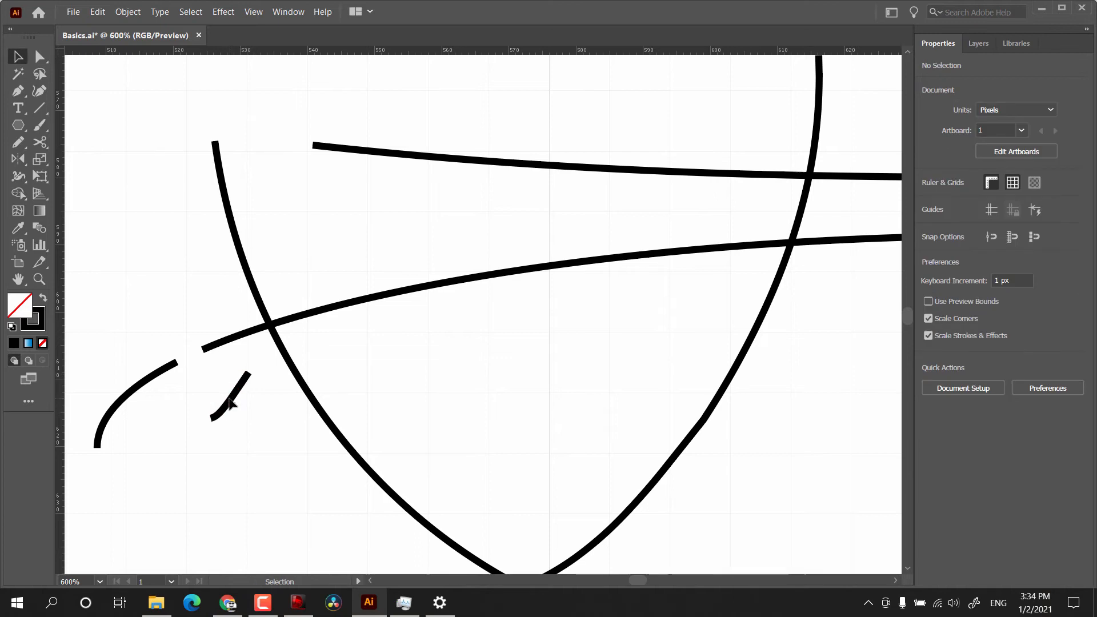
{"action": "left_click_drag", "start_coordinate": [230, 403], "coordinate": [208, 401]}
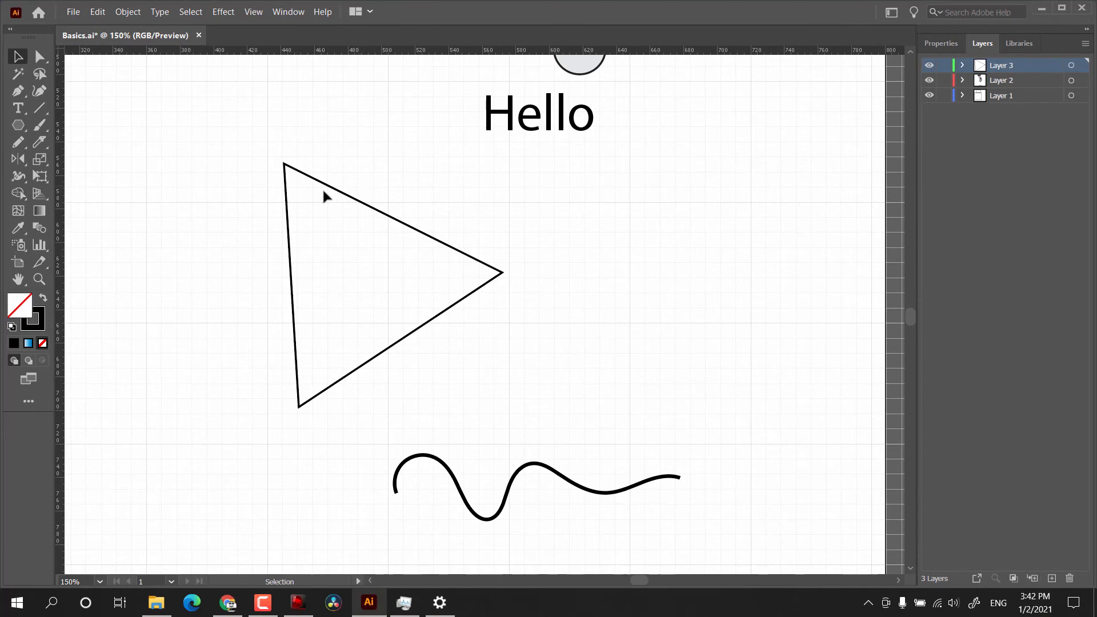
- Select the triangle and slice it from left to right along a wavy line with the Knife tool
{"action": "key", "text": "a"}
{"action": "left_click_drag", "start_coordinate": [387, 176], "coordinate": [248, 323]}
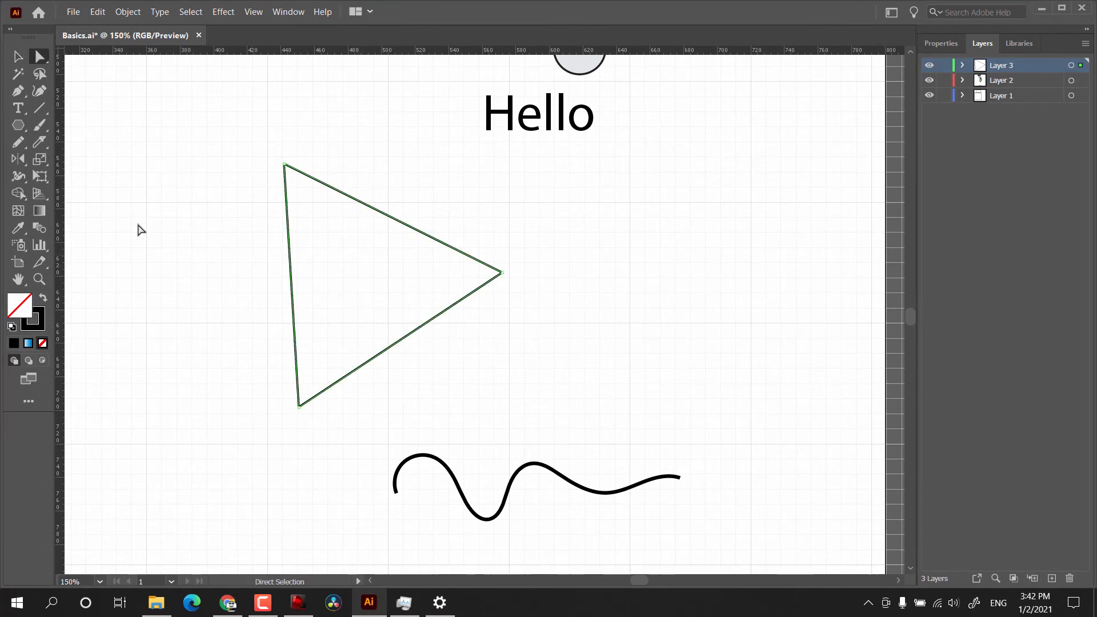
{"action": "left_click", "coordinate": [39, 144]}
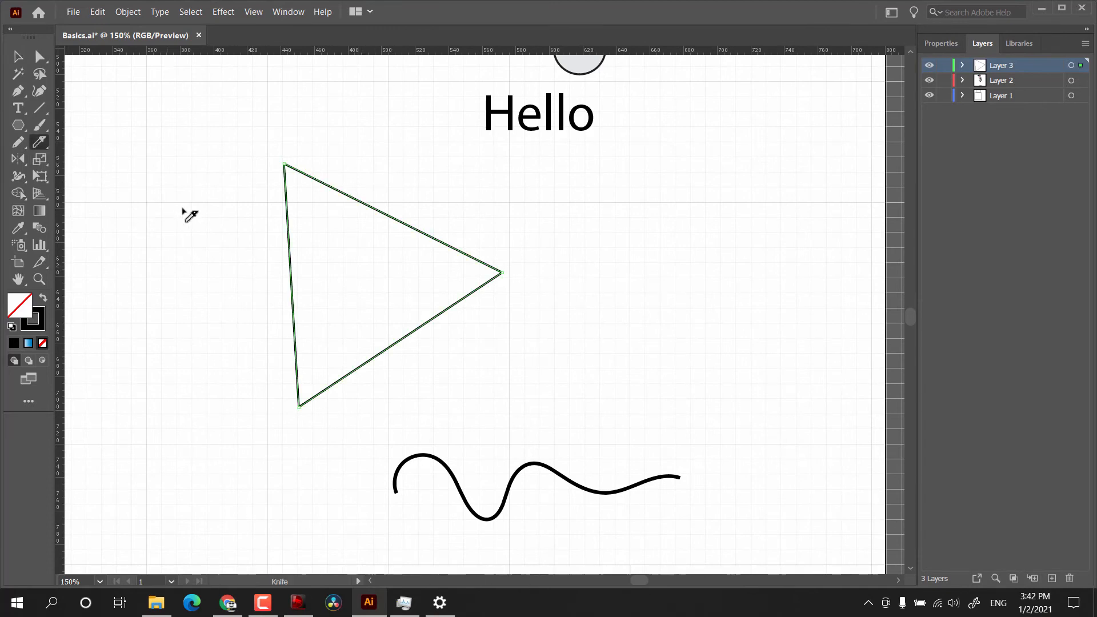
{"action": "mouse_move", "coordinate": [209, 218]}
{"action": "left_mouse_down"}
{"action": "mouse_move", "coordinate": [285, 272]}
{"action": "mouse_move", "coordinate": [407, 254]}
{"action": "mouse_move", "coordinate": [469, 266]}
{"action": "mouse_move", "coordinate": [524, 298]}
{"action": "left_mouse_up"}
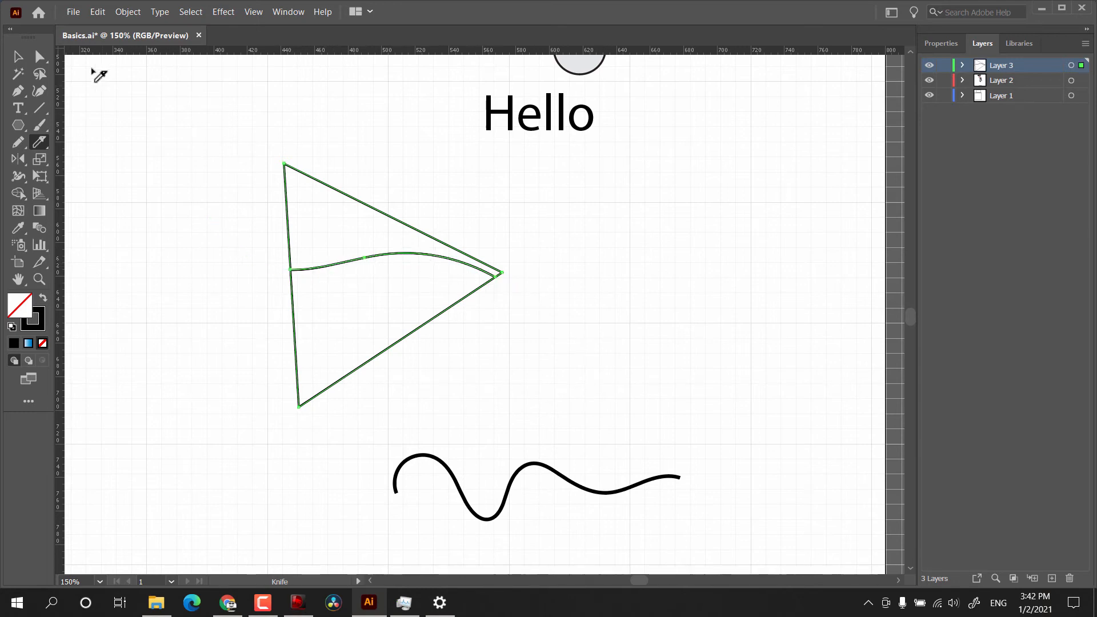
- Select each sliced triangle piece in turn and move the upper one up, away from the lower piece
{"action": "left_click", "coordinate": [39, 57]}
{"action": "left_click", "coordinate": [375, 210]}
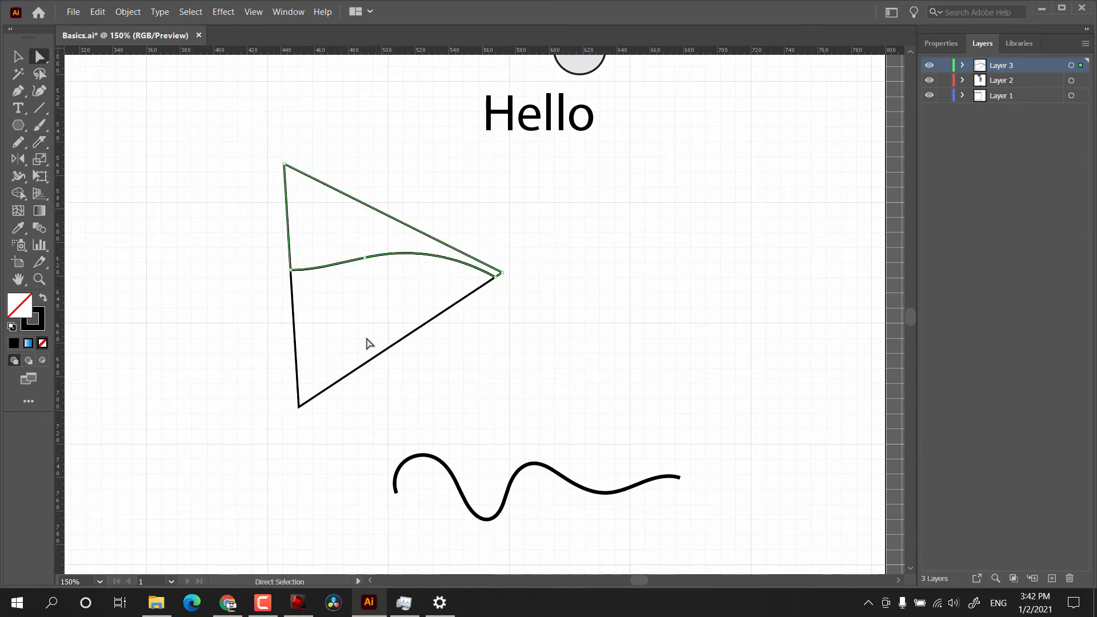
{"action": "left_click", "coordinate": [379, 358]}
{"action": "key", "text": "v"}
{"action": "left_click", "coordinate": [336, 193]}
{"action": "left_click_drag", "start_coordinate": [374, 211], "coordinate": [377, 198]}
{"action": "left_click", "coordinate": [464, 336]}
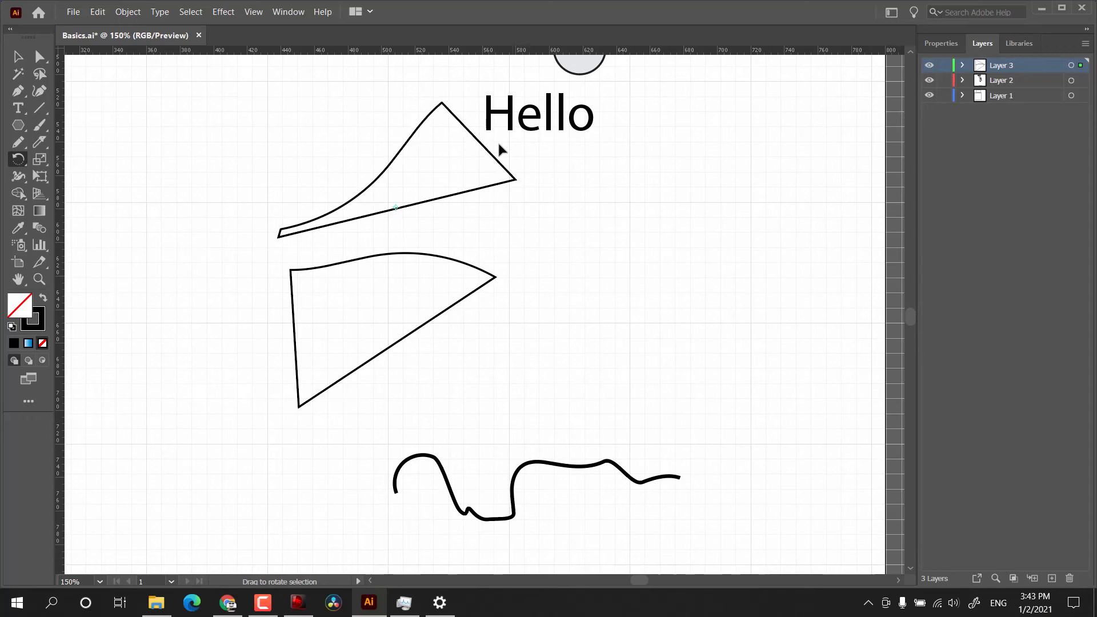
- Try rotating the upper triangle piece around its centre with the Rotate tool
{"action": "left_click_drag", "start_coordinate": [499, 143], "coordinate": [337, 108]}
{"action": "left_click_drag", "start_coordinate": [497, 39], "coordinate": [59, 108]}
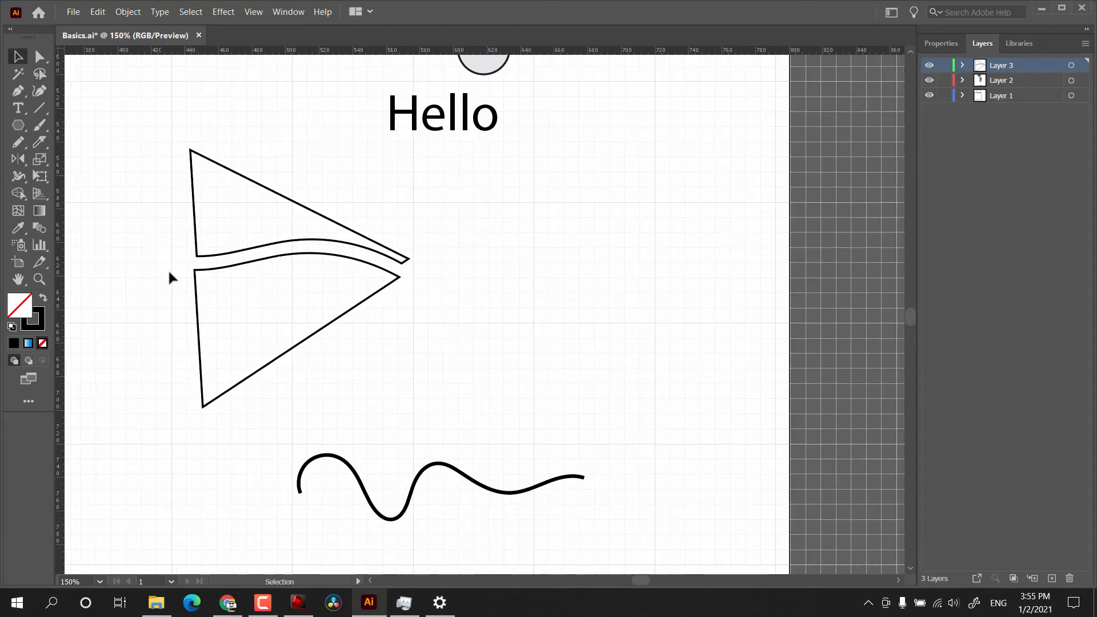
- Try reflecting the lower triangle piece freehand about its centre with the Reflect tool
{"action": "left_click", "coordinate": [196, 288]}
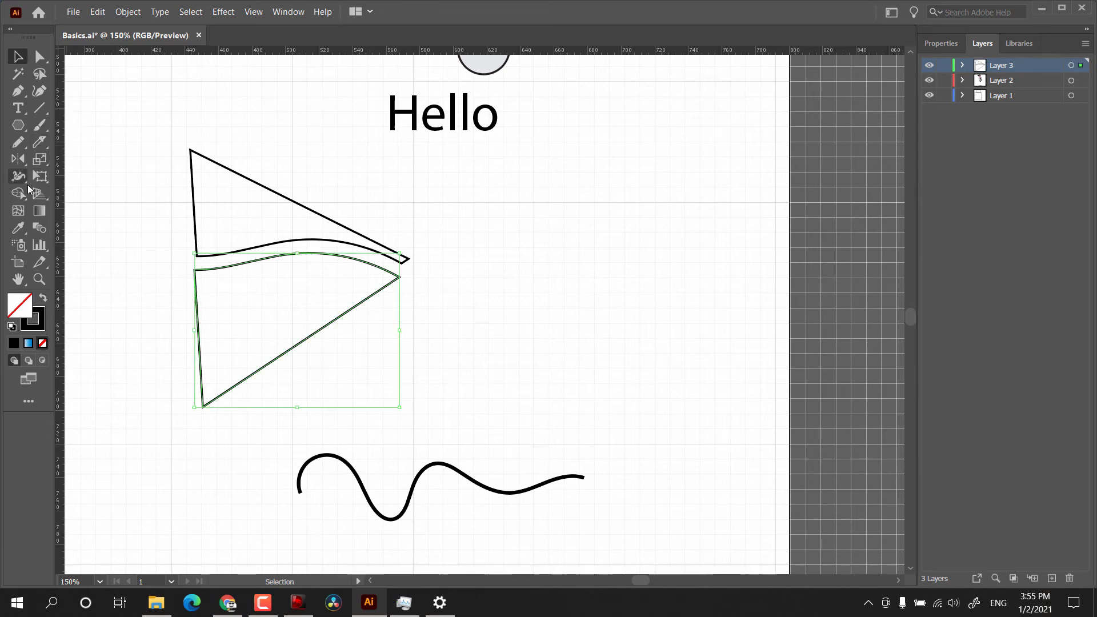
{"action": "left_click", "coordinate": [18, 162]}
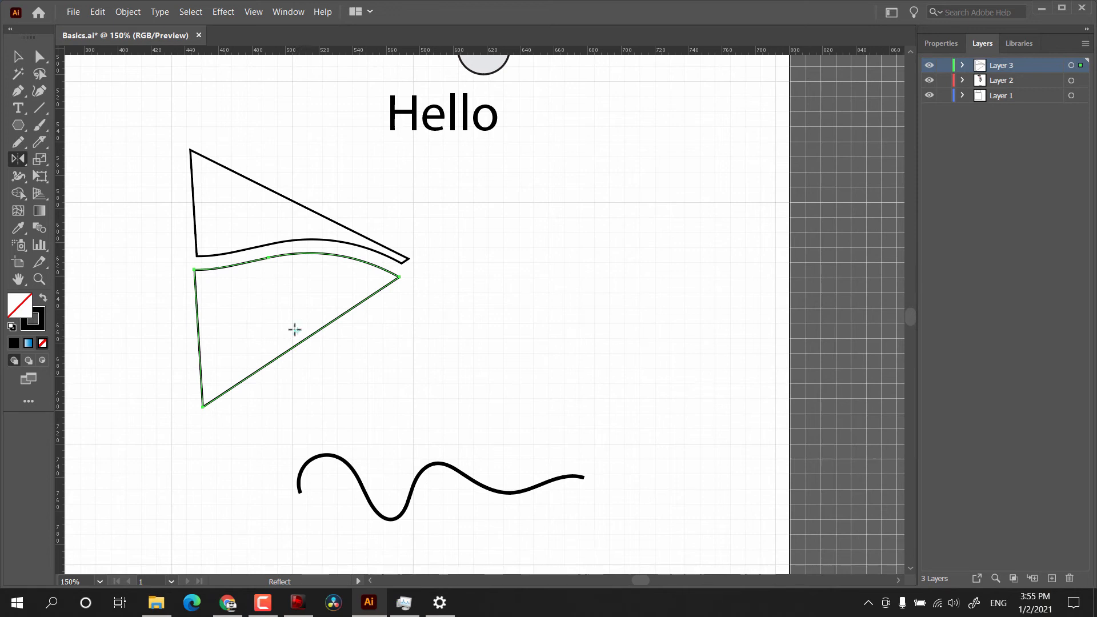
{"action": "left_click_drag", "start_coordinate": [266, 257], "coordinate": [318, 388]}
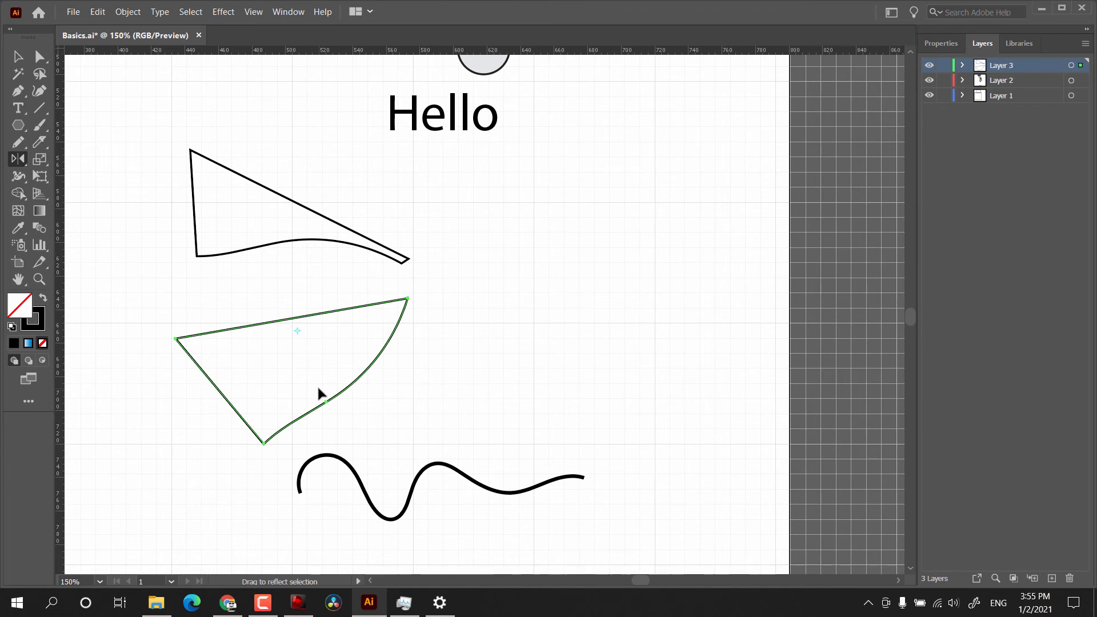
{"action": "left_click_drag", "start_coordinate": [318, 393], "coordinate": [318, 392]}
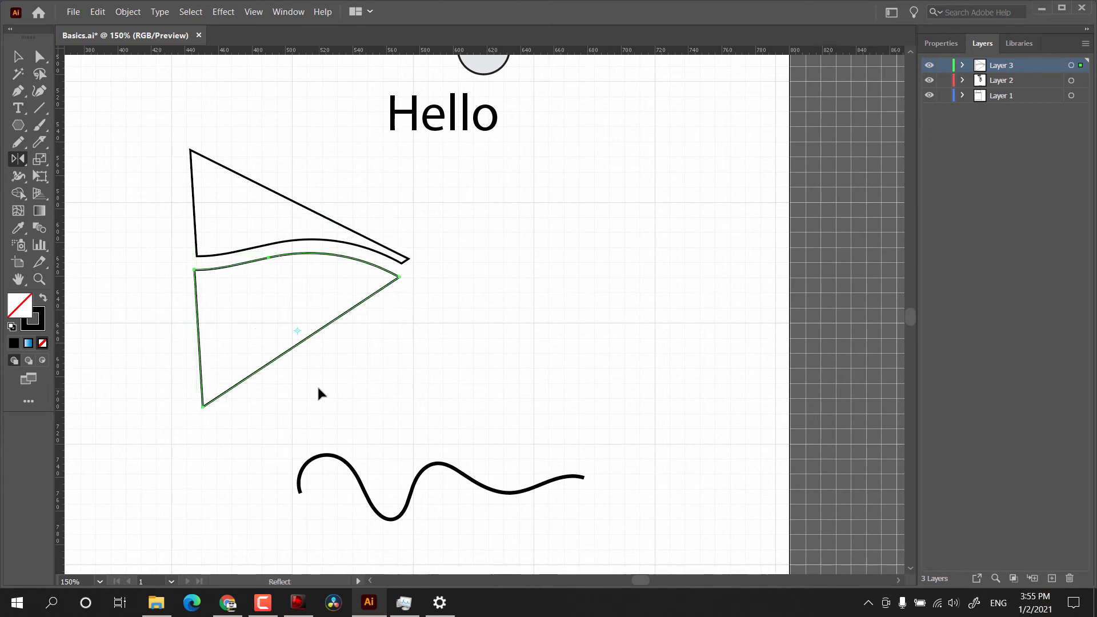
- Try reflecting a copy of the lower triangle piece across an axis at 100° with the Reflect command
{"action": "left_click", "coordinate": [128, 12]}
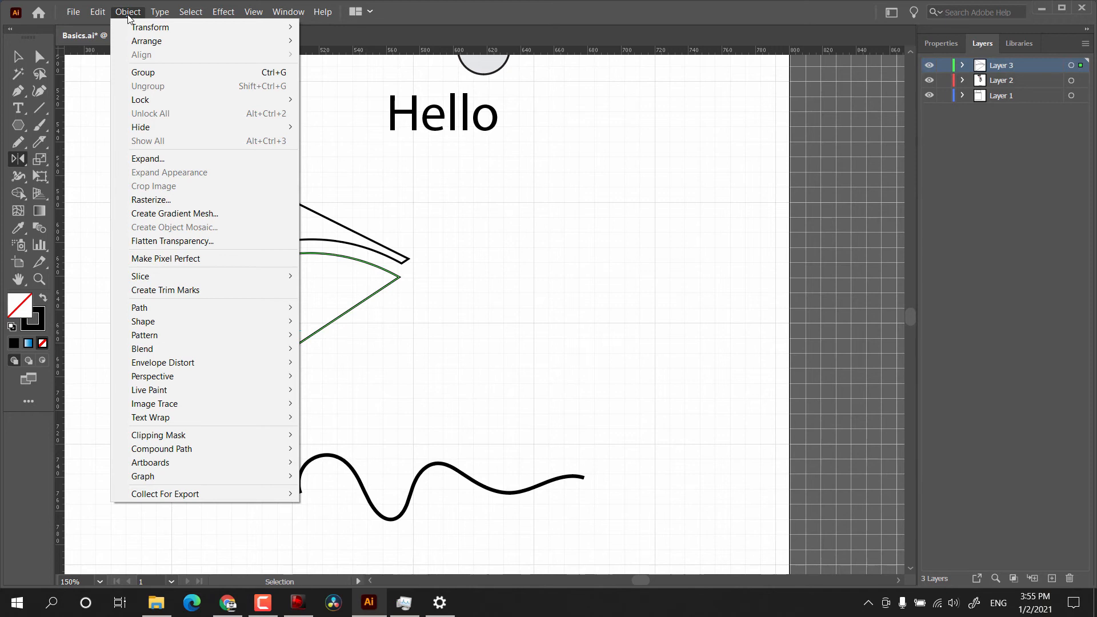
{"action": "mouse_move", "coordinate": [140, 29]}
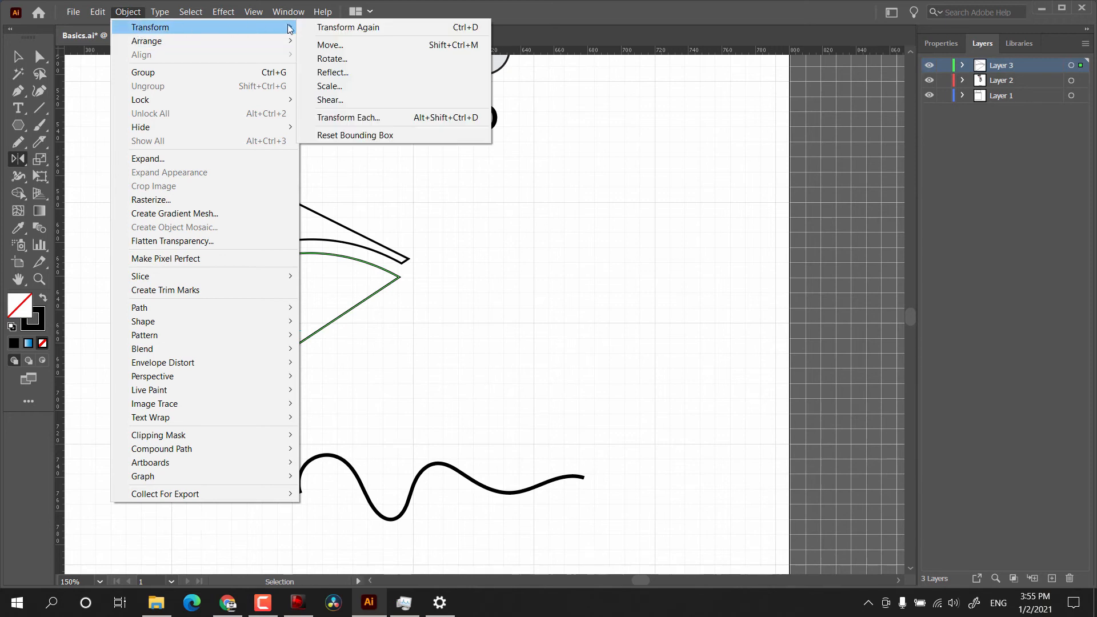
{"action": "left_click", "coordinate": [350, 73]}
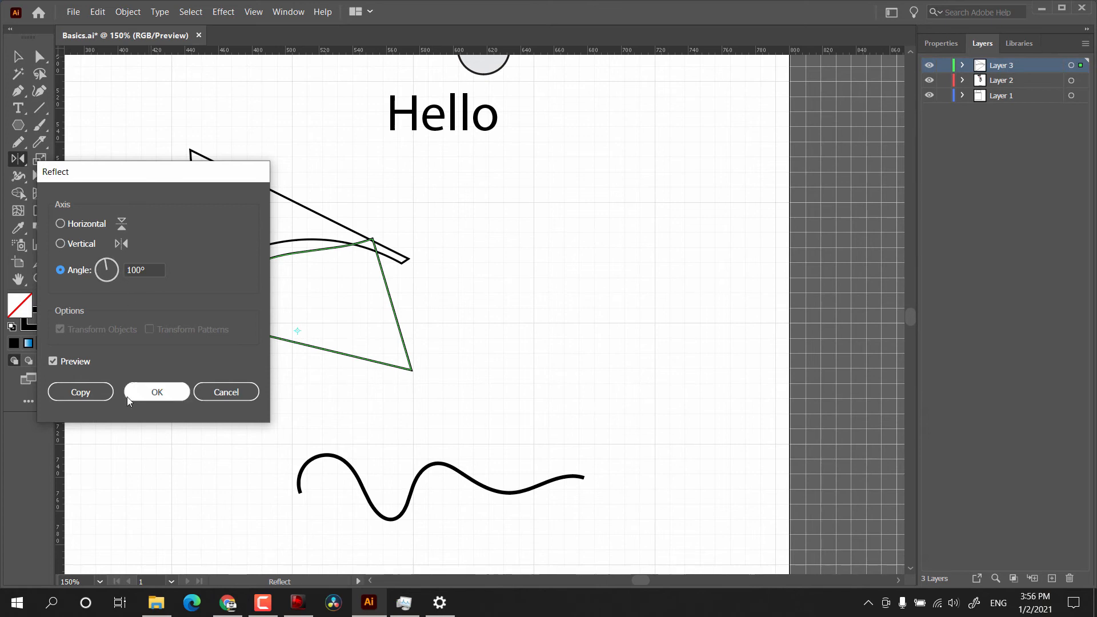
{"action": "left_click", "coordinate": [80, 391]}
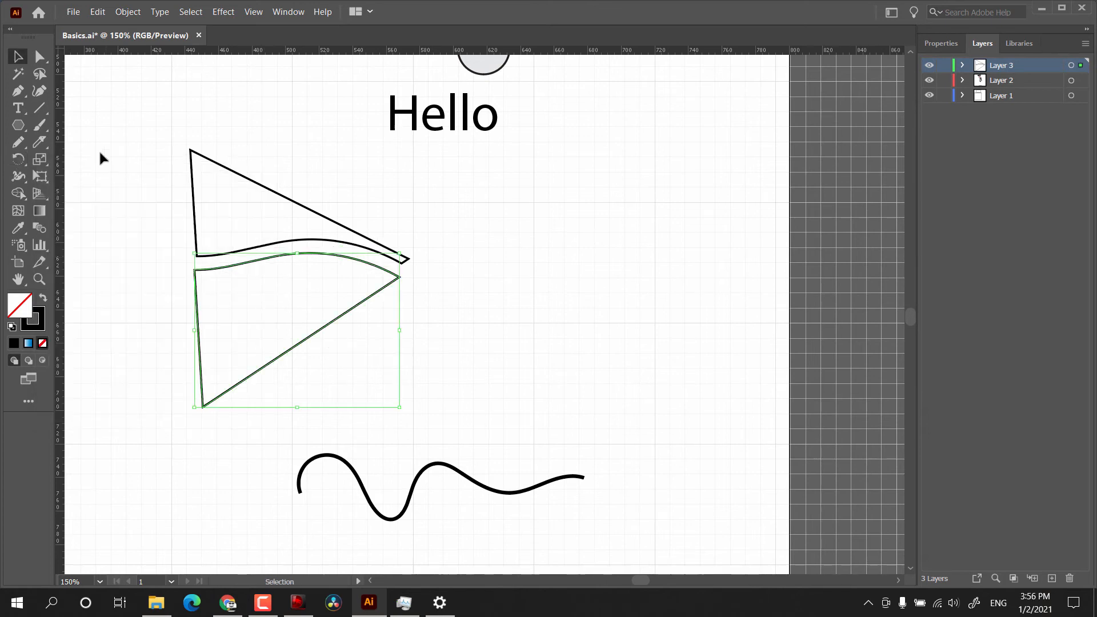
- Shrink the lower triangle piece with the Scale tool and skew it slightly with the Shear tool
{"action": "left_click", "coordinate": [40, 158]}
{"action": "left_click_drag", "start_coordinate": [201, 278], "coordinate": [246, 339]}
{"action": "left_click_drag", "start_coordinate": [40, 159], "coordinate": [80, 177]}
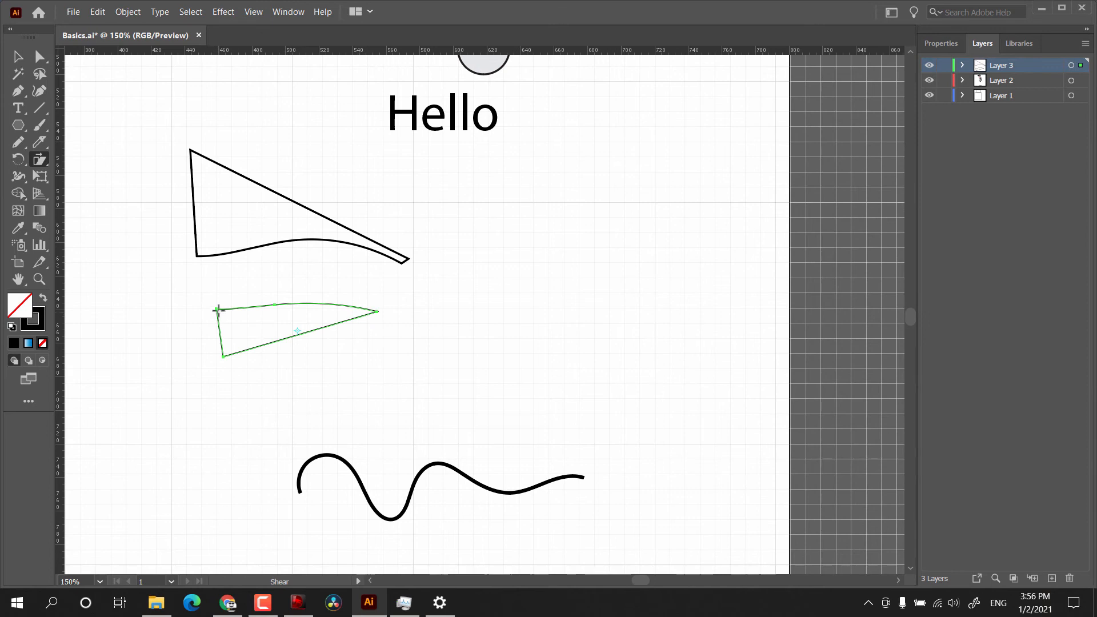
- Draw a wide rectangle to the right of the triangle pieces and try shearing it from its upper-right corner
{"action": "left_click", "coordinate": [19, 125]}
{"action": "left_click", "coordinate": [86, 122]}
{"action": "left_click_drag", "start_coordinate": [481, 189], "coordinate": [501, 210]}
{"action": "left_click_drag", "start_coordinate": [570, 254], "coordinate": [724, 295]}
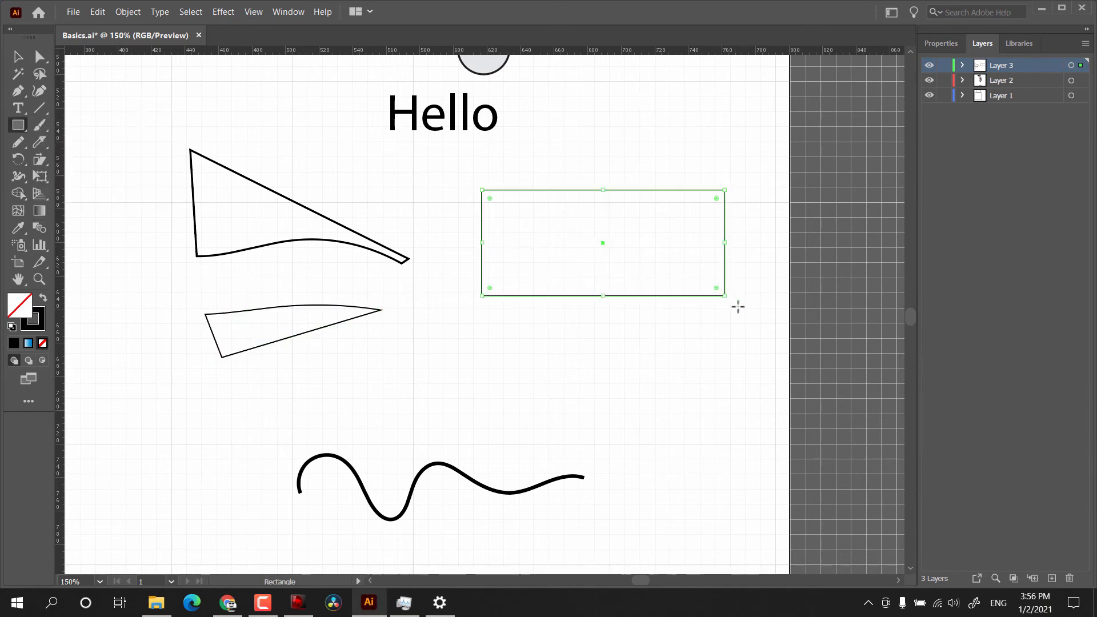
{"action": "left_click", "coordinate": [39, 160]}
{"action": "left_click_drag", "start_coordinate": [725, 189], "coordinate": [649, 240]}
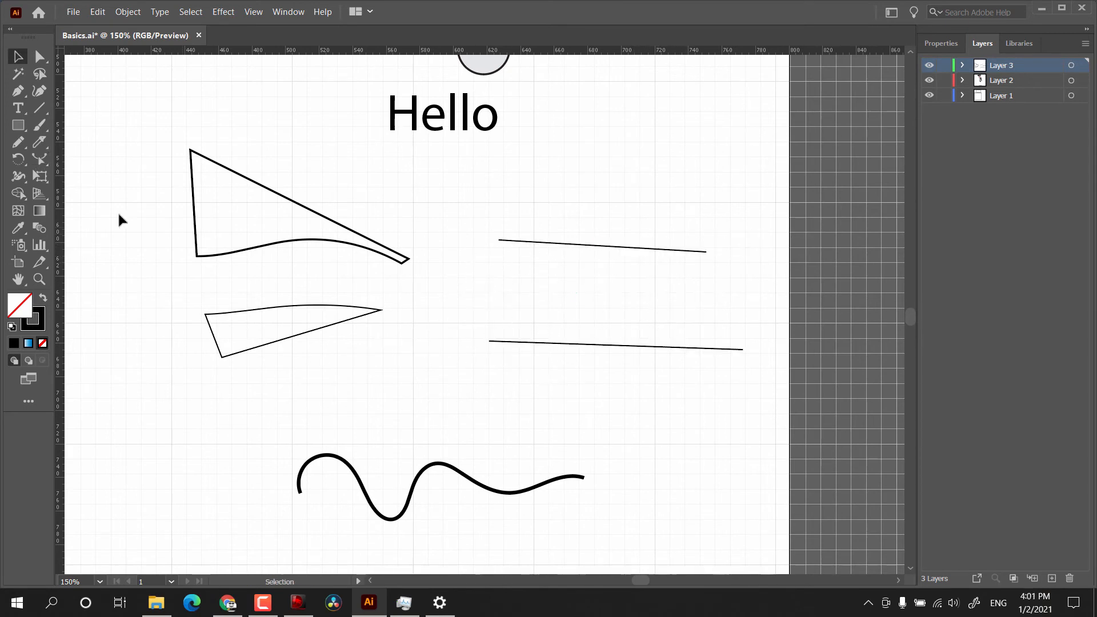
- Select the upper of the two straight lines and bend it with the Reshape tool by pulling points along its middle
{"action": "left_click", "coordinate": [39, 161]}
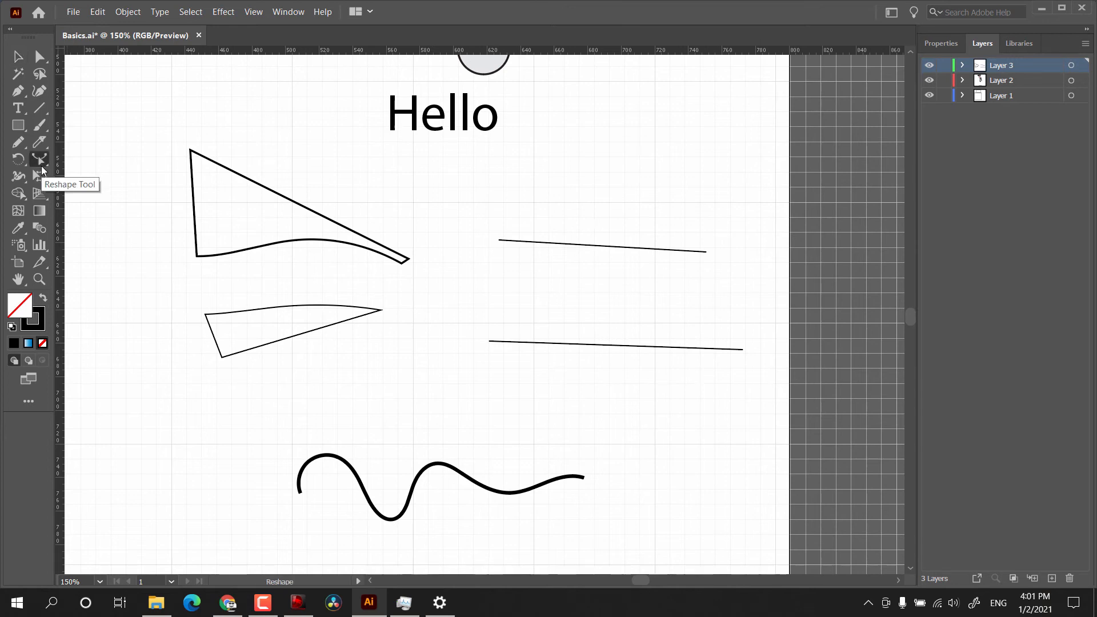
{"action": "left_click", "coordinate": [39, 162]}
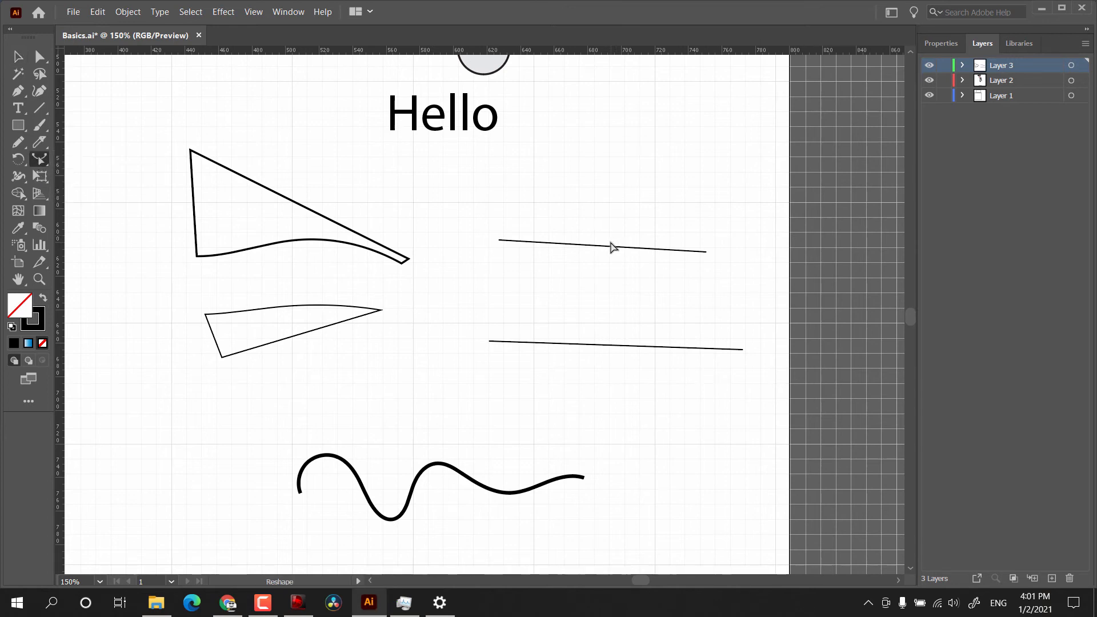
{"action": "key", "text": "v"}
{"action": "left_click", "coordinate": [575, 244]}
{"action": "left_click", "coordinate": [38, 162]}
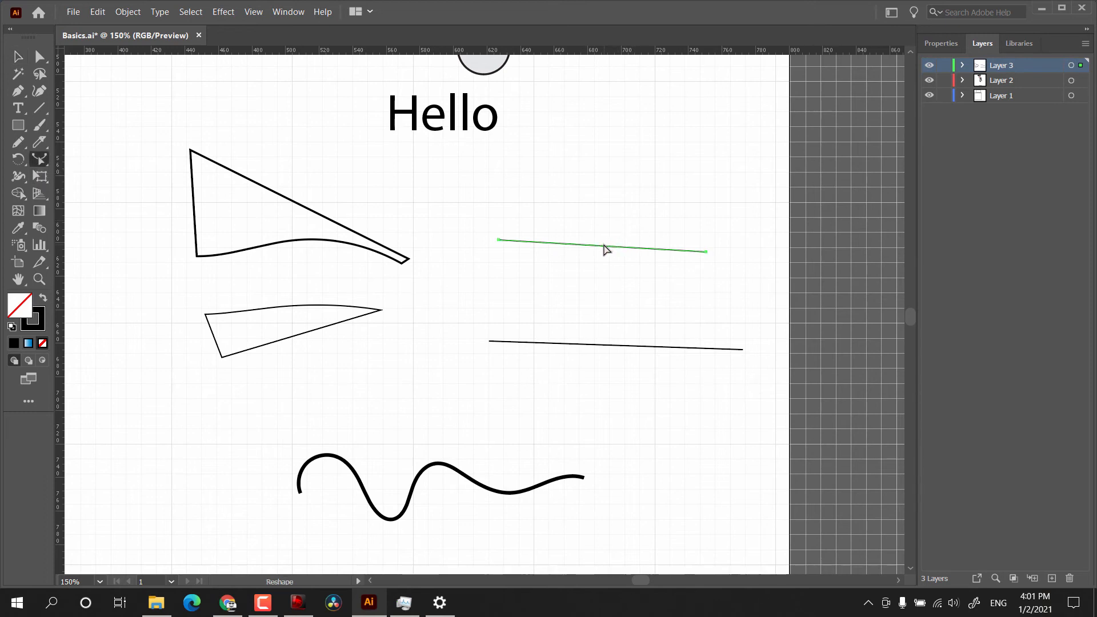
{"action": "left_click_drag", "start_coordinate": [604, 251], "coordinate": [600, 296]}
{"action": "left_click_drag", "start_coordinate": [646, 234], "coordinate": [605, 189]}
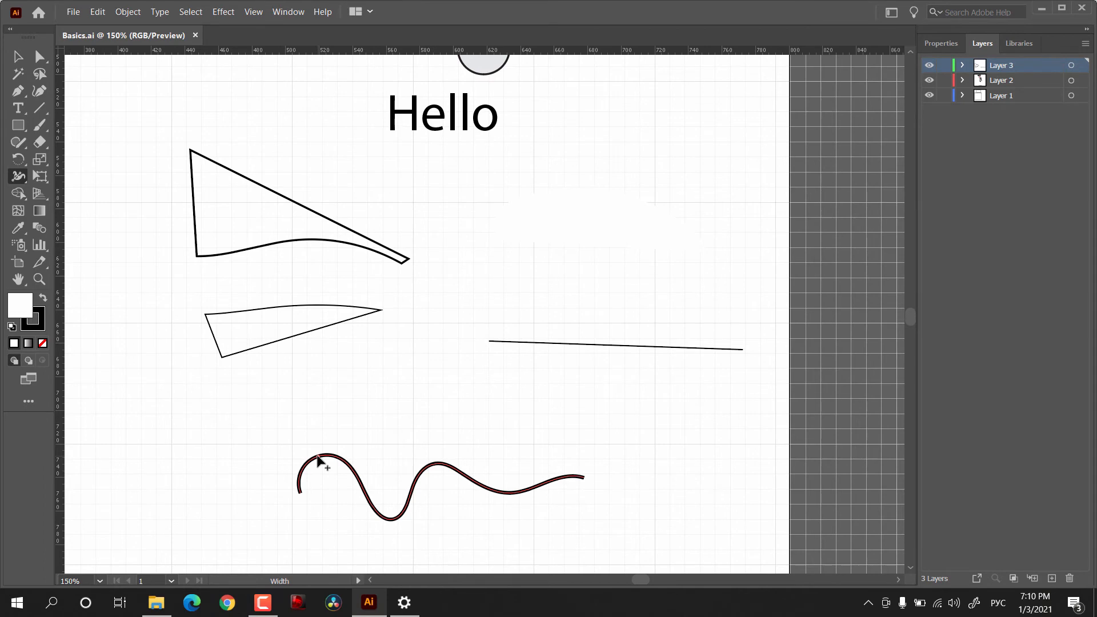
- Widen the wavy path's stroke near its left end and narrow it just before the dip with the Width tool
{"action": "left_click_drag", "start_coordinate": [319, 456], "coordinate": [326, 473]}
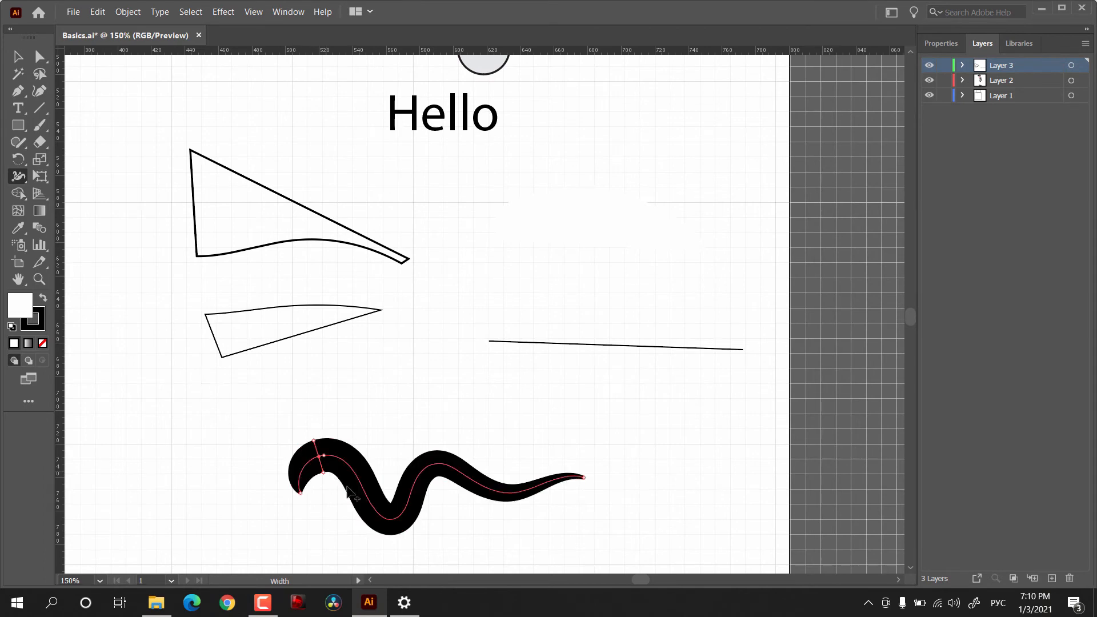
{"action": "left_click_drag", "start_coordinate": [363, 514], "coordinate": [371, 508]}
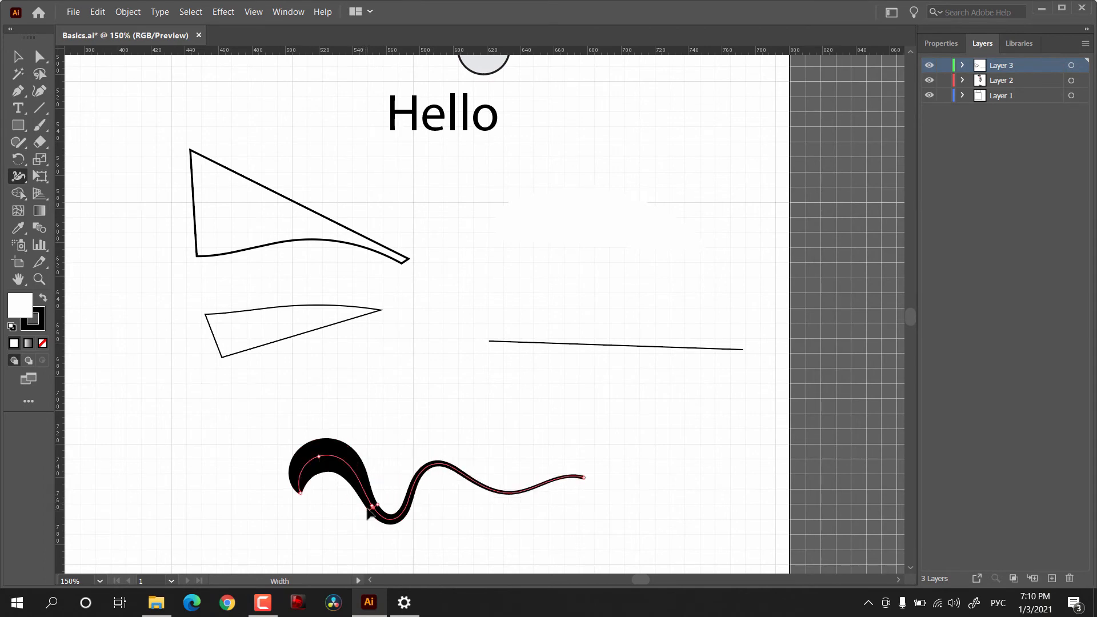
{"action": "key", "text": "ctrl+equal"}
- Distort the wavy path and the straight line with the Scallop tool, and try it on the triangle pieces
{"action": "left_click", "coordinate": [18, 175]}
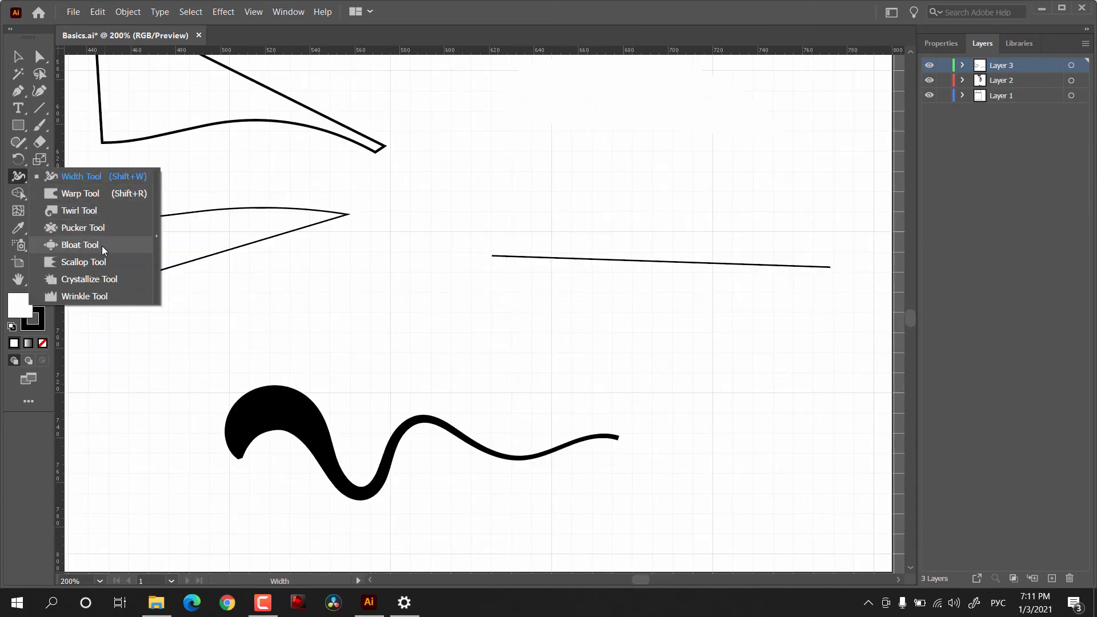
{"action": "left_click", "coordinate": [108, 264]}
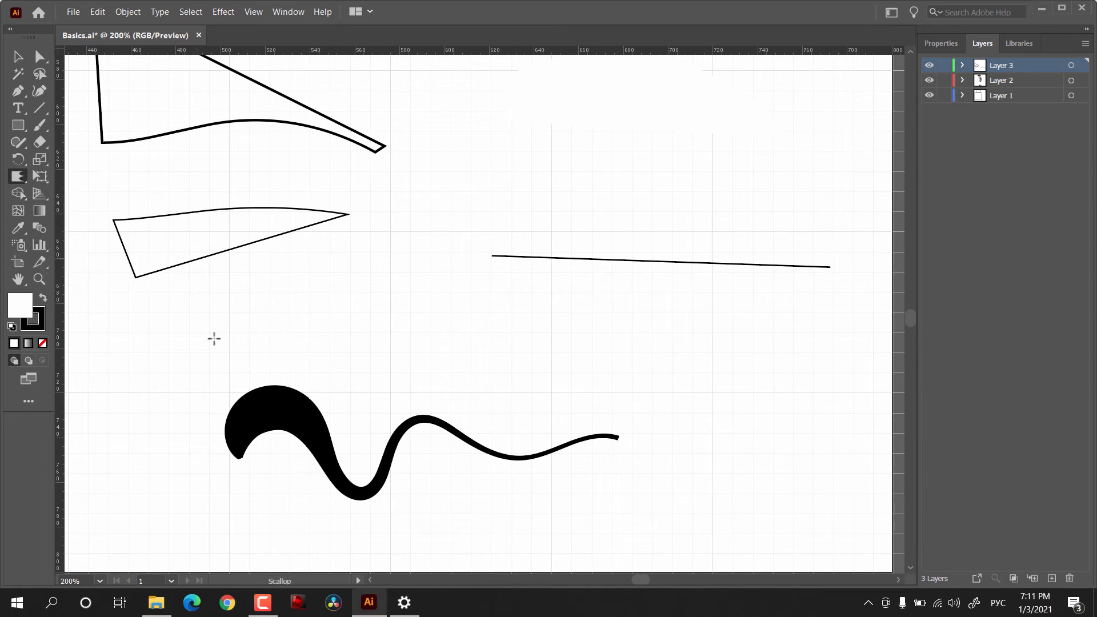
{"action": "mouse_move", "coordinate": [242, 394]}
{"action": "left_mouse_down"}
{"action": "mouse_move", "coordinate": [301, 428]}
{"action": "mouse_move", "coordinate": [510, 423]}
{"action": "left_mouse_up"}
{"action": "left_click", "coordinate": [541, 223]}
{"action": "left_click_drag", "start_coordinate": [246, 257], "coordinate": [197, 191]}
- Try the Crystallize and Wrinkle tools on the upper triangle piece
{"action": "left_click", "coordinate": [18, 176]}
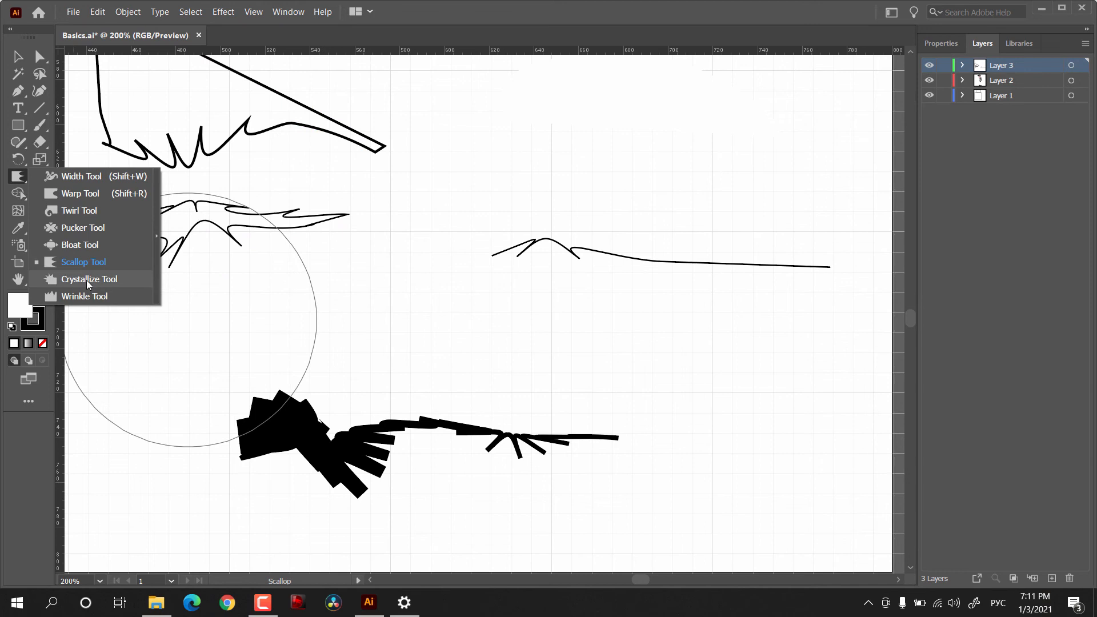
{"action": "left_click", "coordinate": [88, 279]}
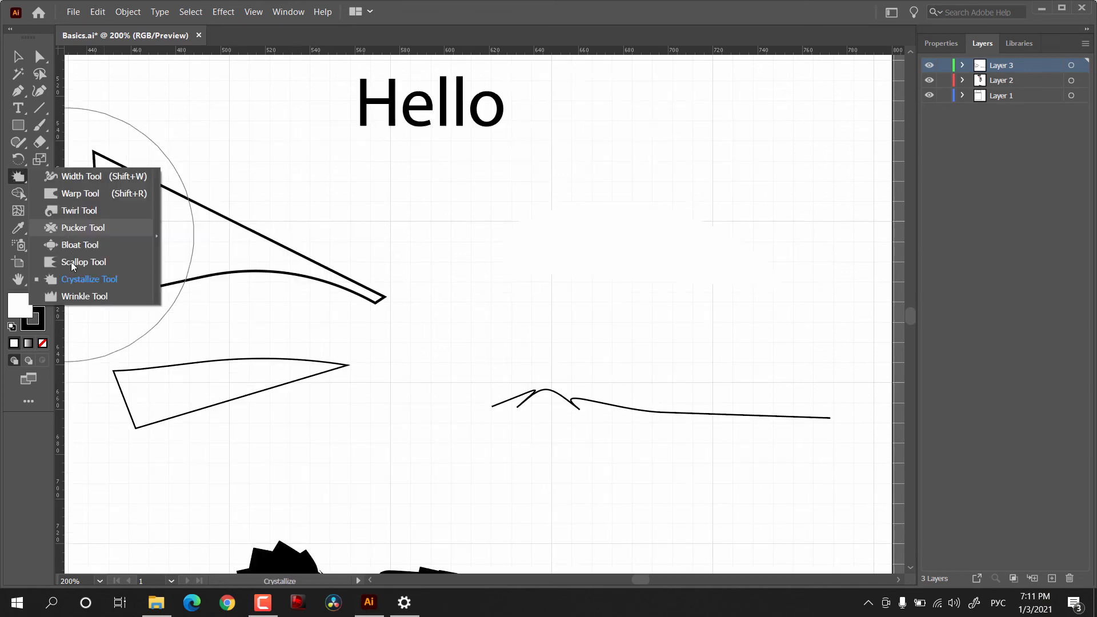
{"action": "left_click", "coordinate": [77, 296]}
{"action": "mouse_move", "coordinate": [171, 287]}
{"action": "left_mouse_down"}
{"action": "mouse_move", "coordinate": [252, 287]}
{"action": "mouse_move", "coordinate": [214, 228]}
{"action": "mouse_move", "coordinate": [186, 220]}
{"action": "left_mouse_up"}
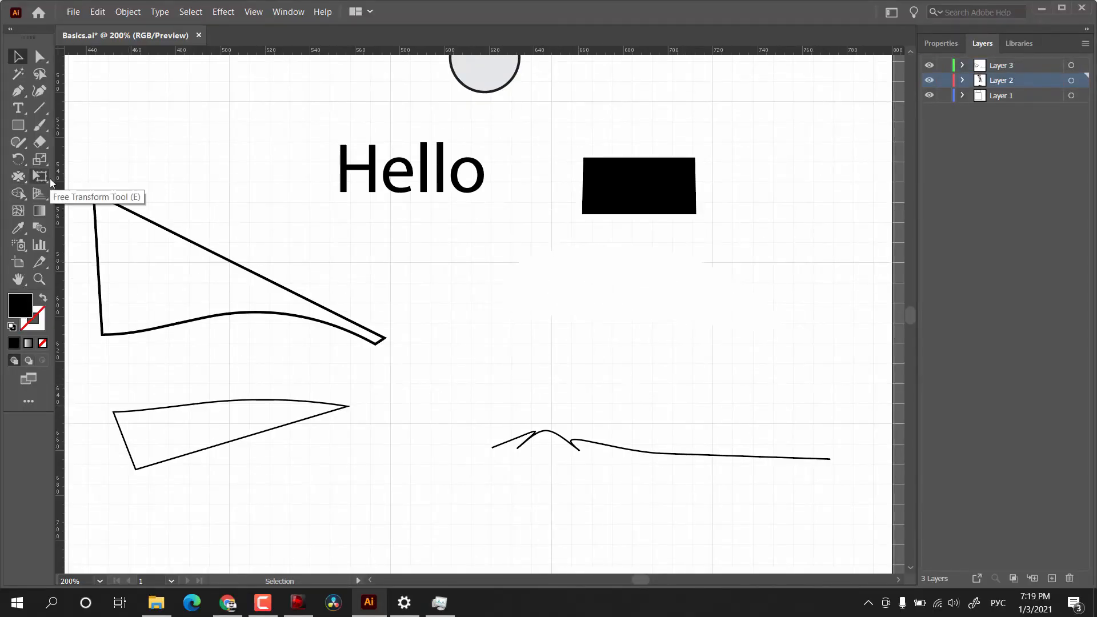
- Select the black rectangle beside the Hello text, then enlarge and rotate it with the Free Transform tool
{"action": "left_click", "coordinate": [40, 176]}
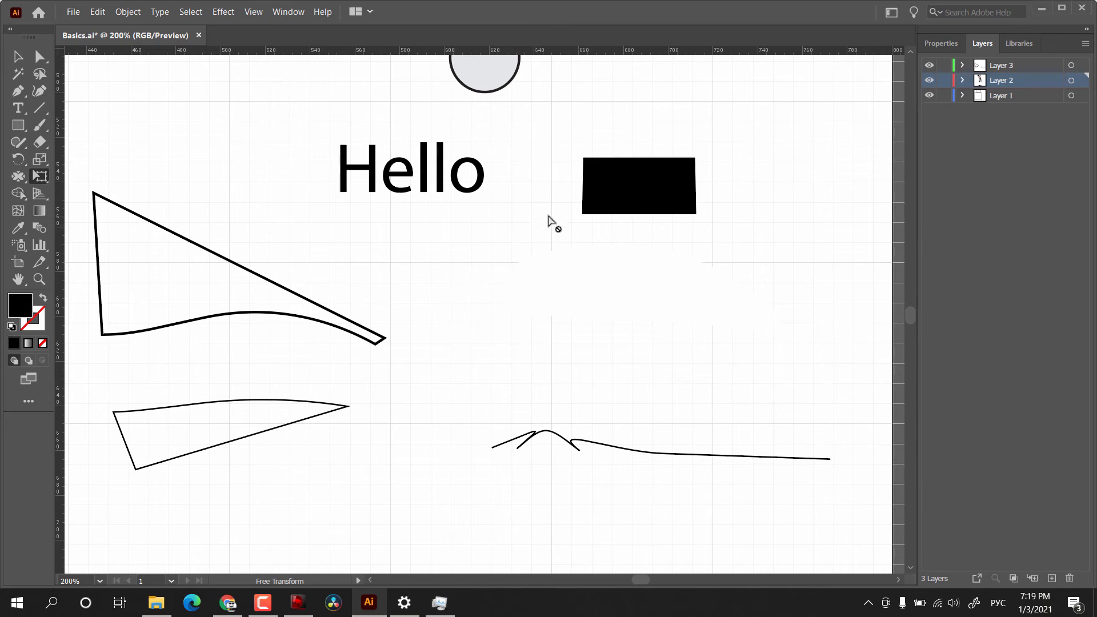
{"action": "key", "text": "v"}
{"action": "left_click", "coordinate": [600, 172]}
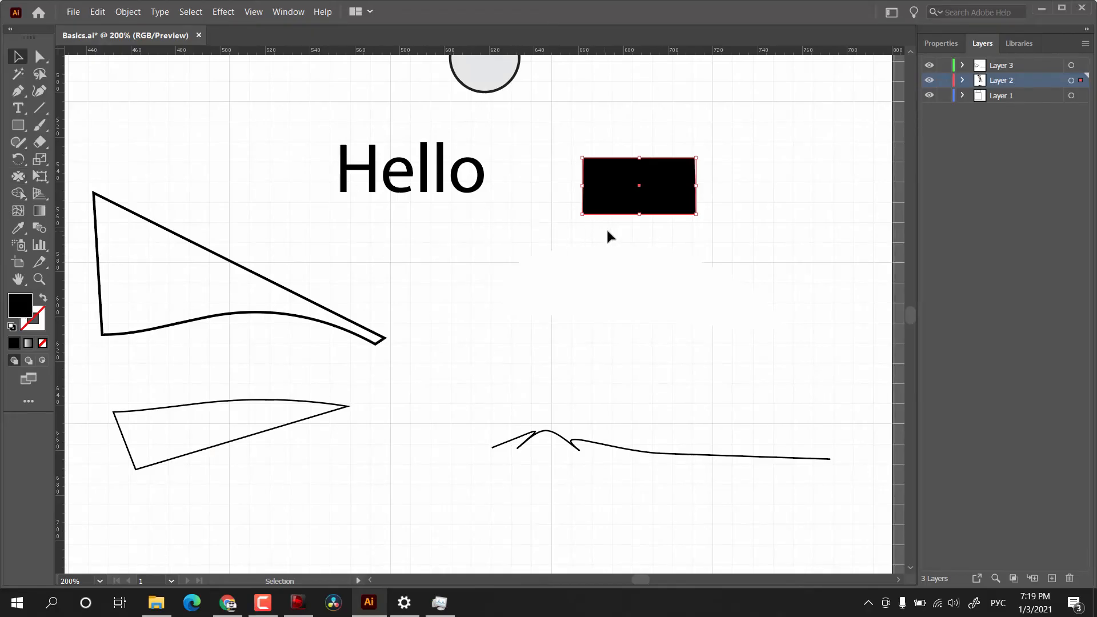
{"action": "key", "text": "e"}
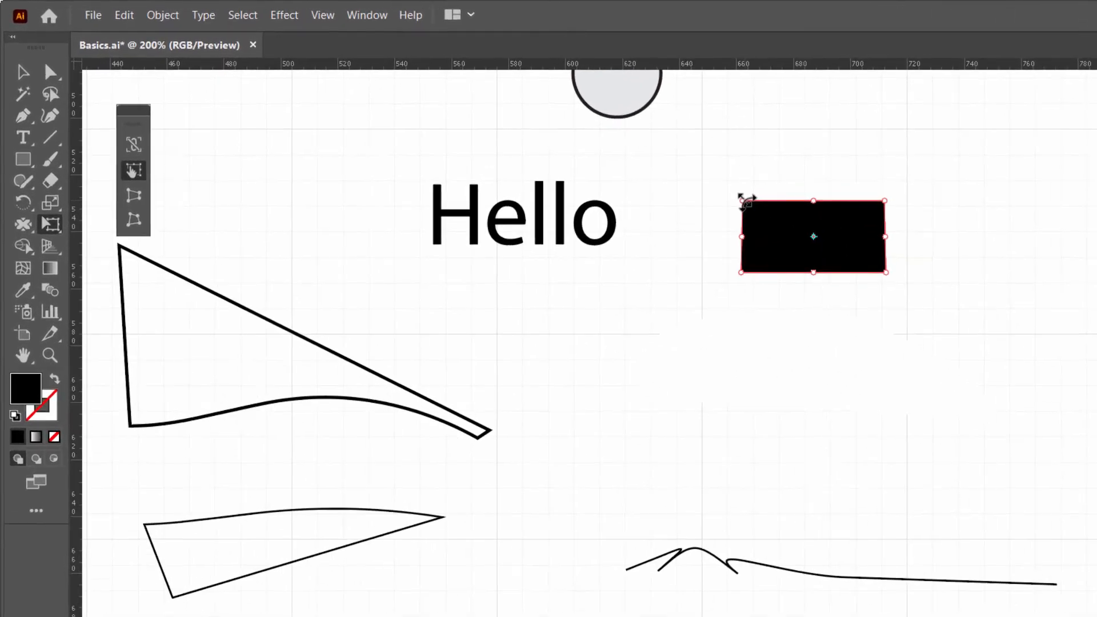
{"action": "left_click_drag", "start_coordinate": [767, 209], "coordinate": [718, 191]}
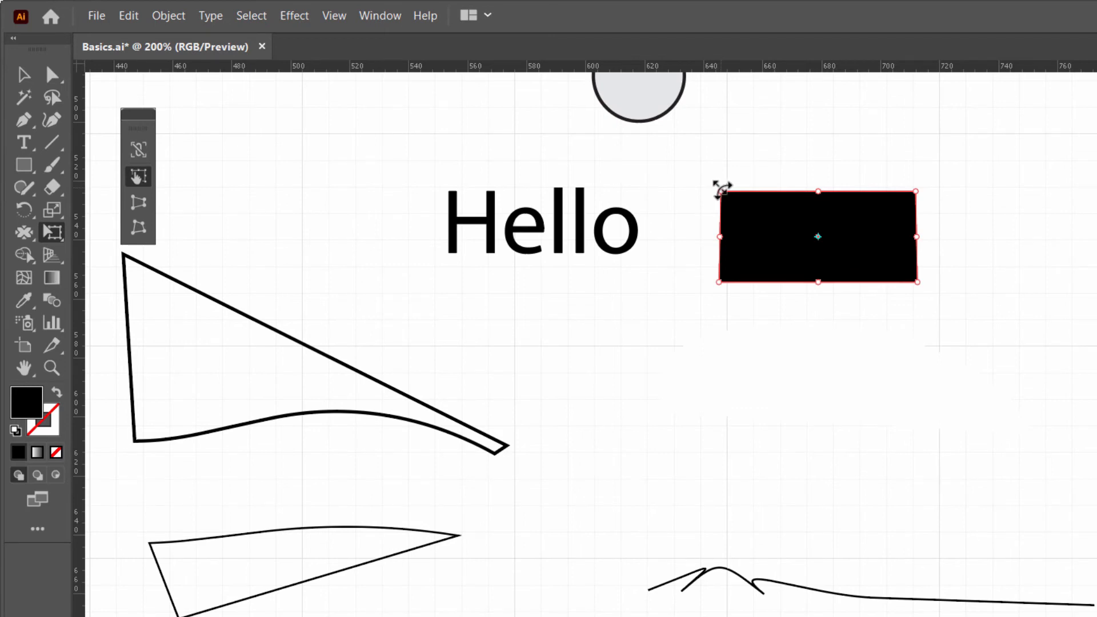
{"action": "left_click_drag", "start_coordinate": [717, 186], "coordinate": [717, 185]}
{"action": "left_click_drag", "start_coordinate": [713, 198], "coordinate": [1015, 269]}
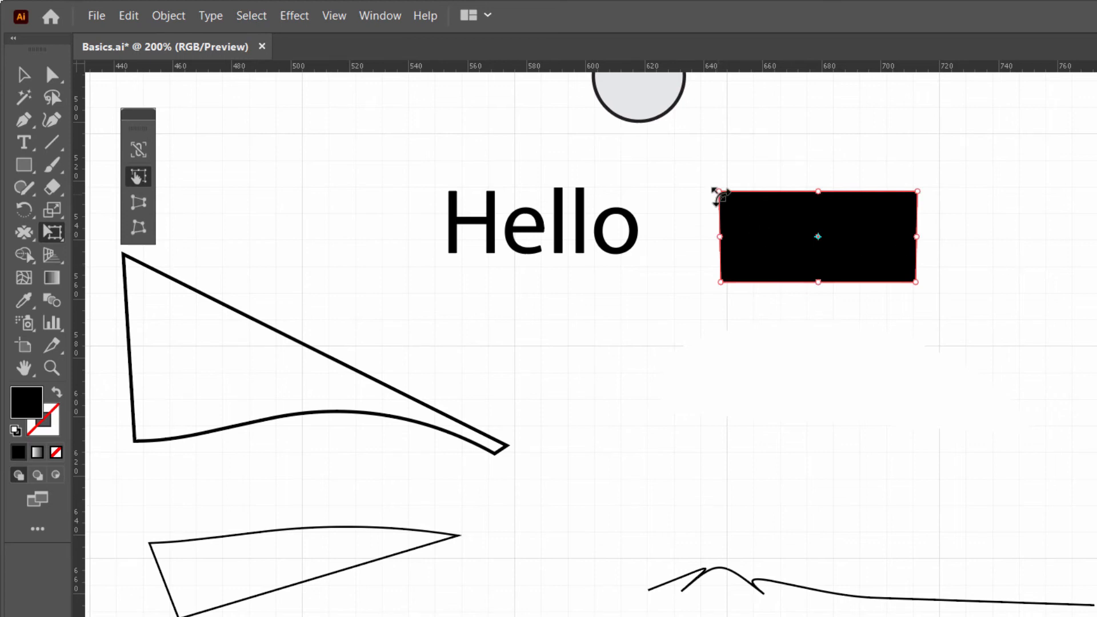
- Distort the black rectangle's upper corners with Free Transform, using Perspective Distort and Free Distort to make an uneven quadrilateral
{"action": "left_click_drag", "start_coordinate": [721, 193], "coordinate": [739, 192]}
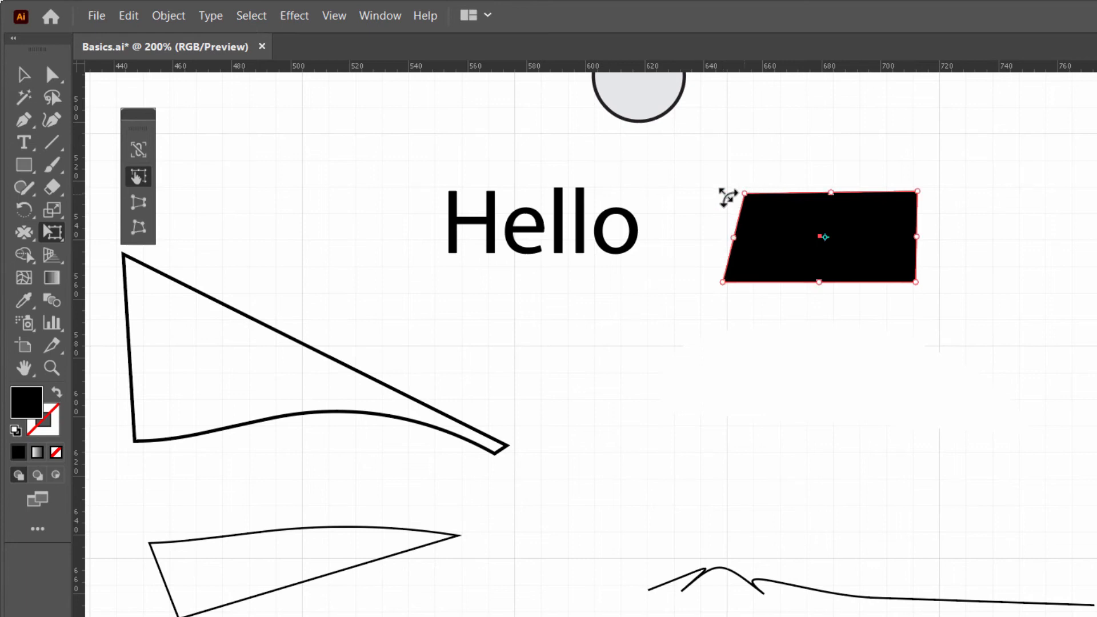
{"action": "left_click", "coordinate": [138, 204]}
{"action": "left_click_drag", "start_coordinate": [744, 193], "coordinate": [794, 198]}
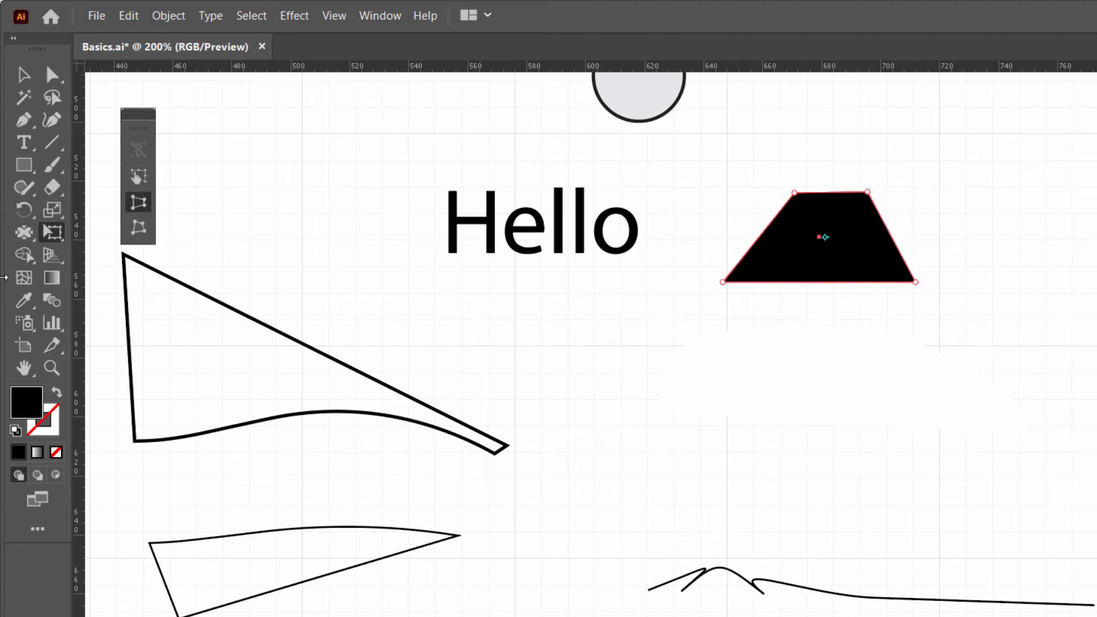
{"action": "left_click", "coordinate": [144, 237]}
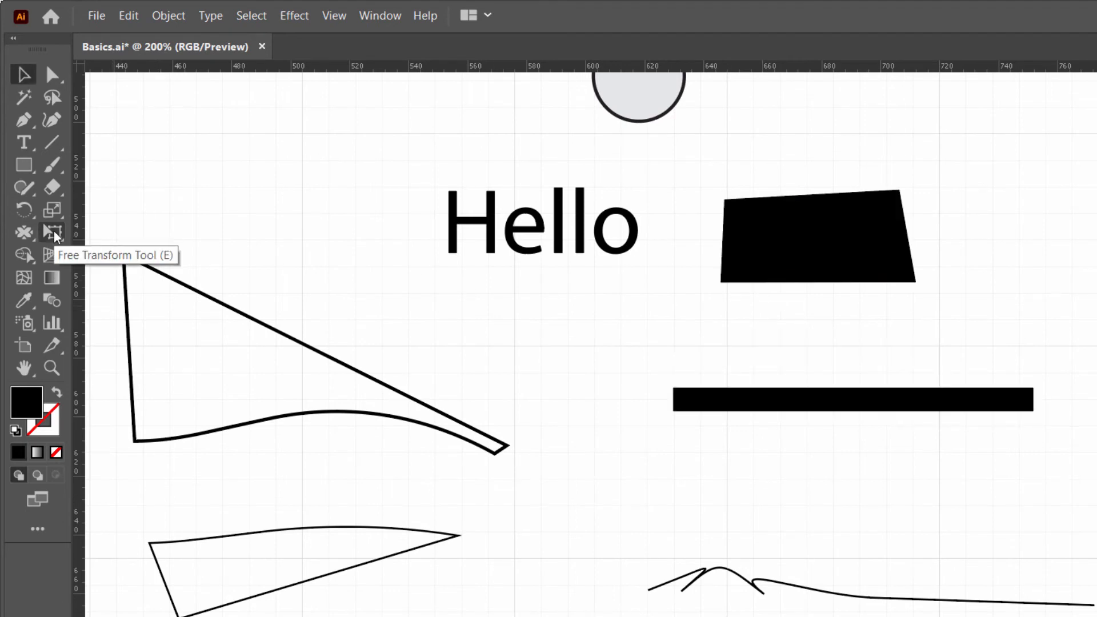
- Select the long black bar and bend it with Puppet Warp, adding two pins along its middle and pulling the left one downward
{"action": "left_click", "coordinate": [55, 236]}
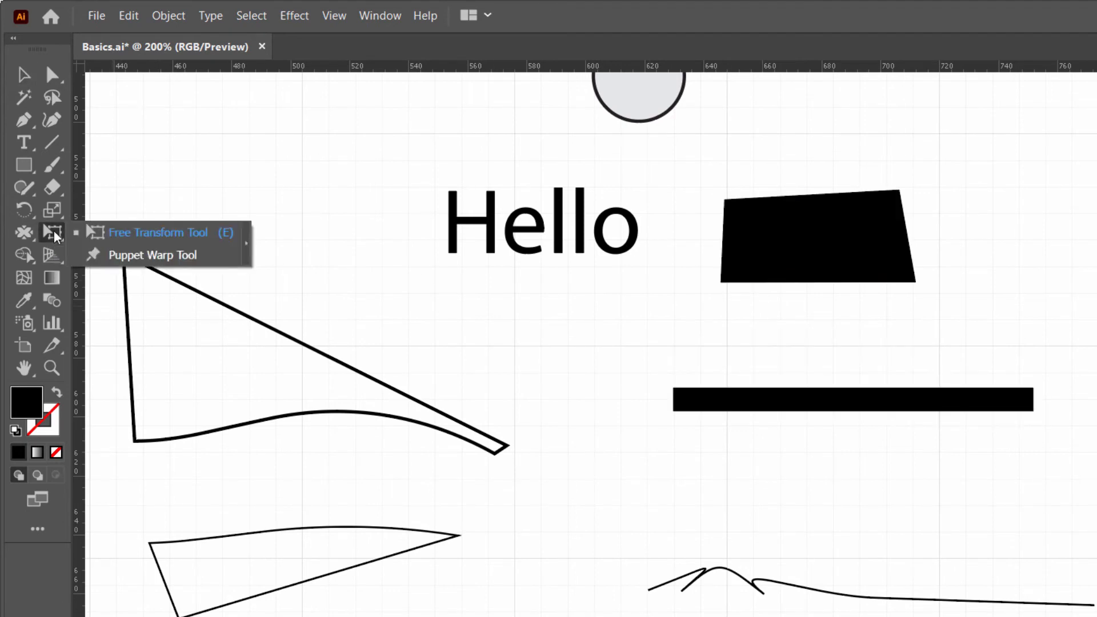
{"action": "left_click", "coordinate": [152, 255]}
{"action": "left_click", "coordinate": [767, 406]}
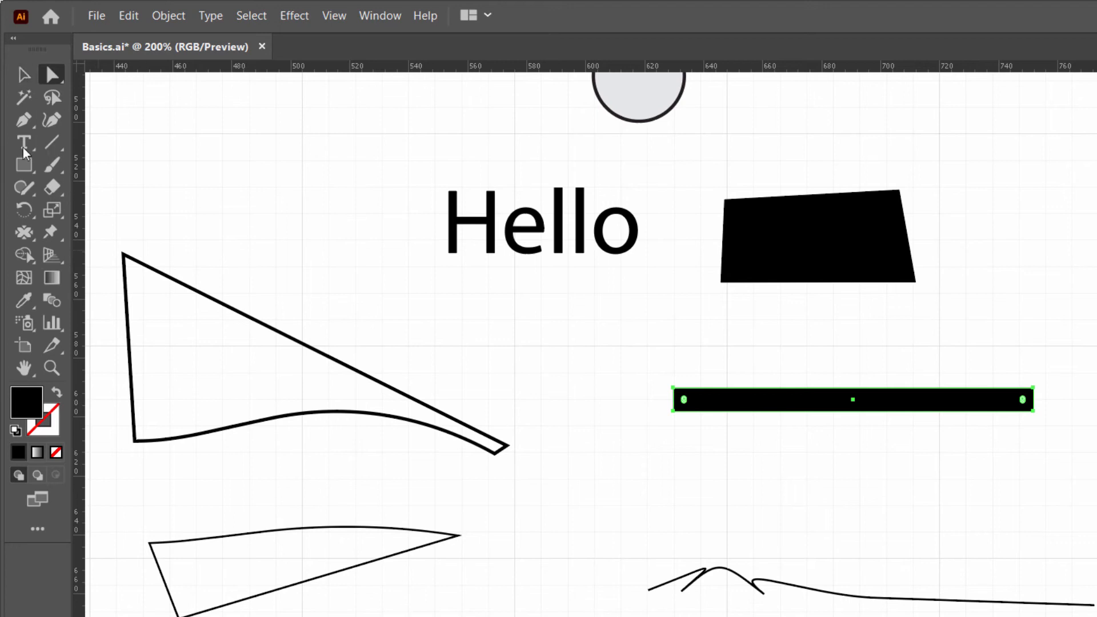
{"action": "key", "text": "v"}
{"action": "left_click", "coordinate": [788, 437]}
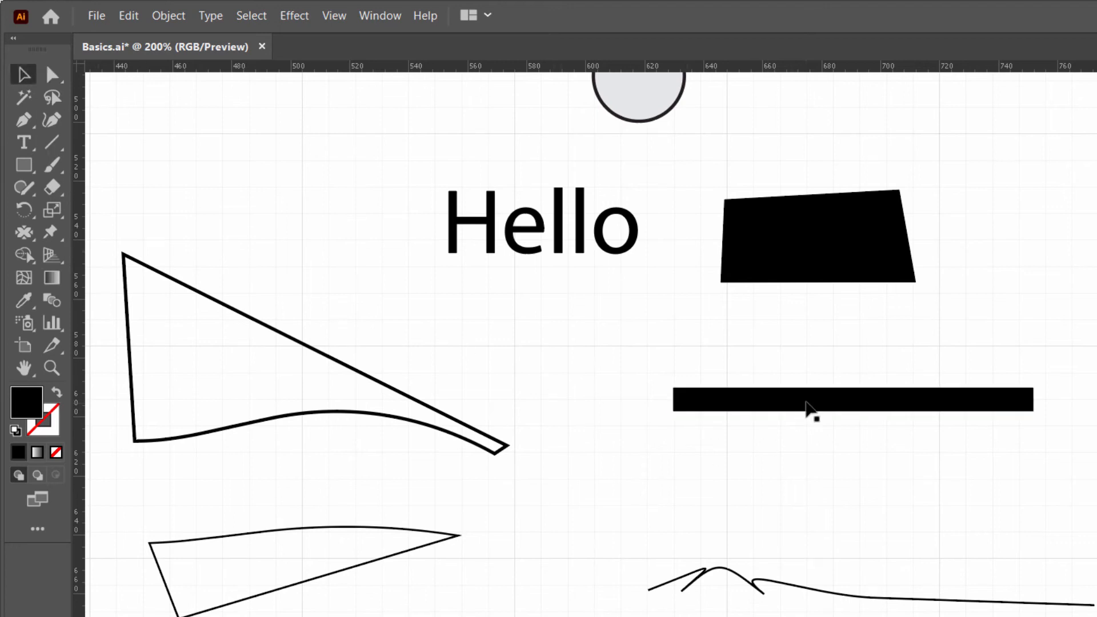
{"action": "left_click", "coordinate": [810, 409]}
{"action": "left_click", "coordinate": [51, 231]}
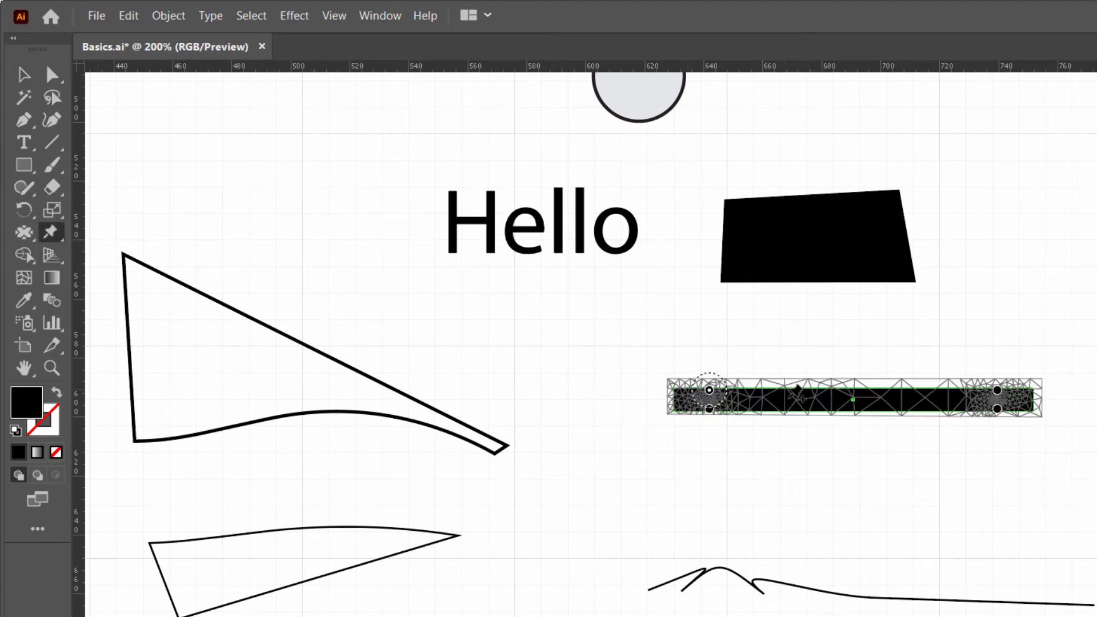
{"action": "left_click", "coordinate": [782, 411]}
{"action": "left_click", "coordinate": [891, 403]}
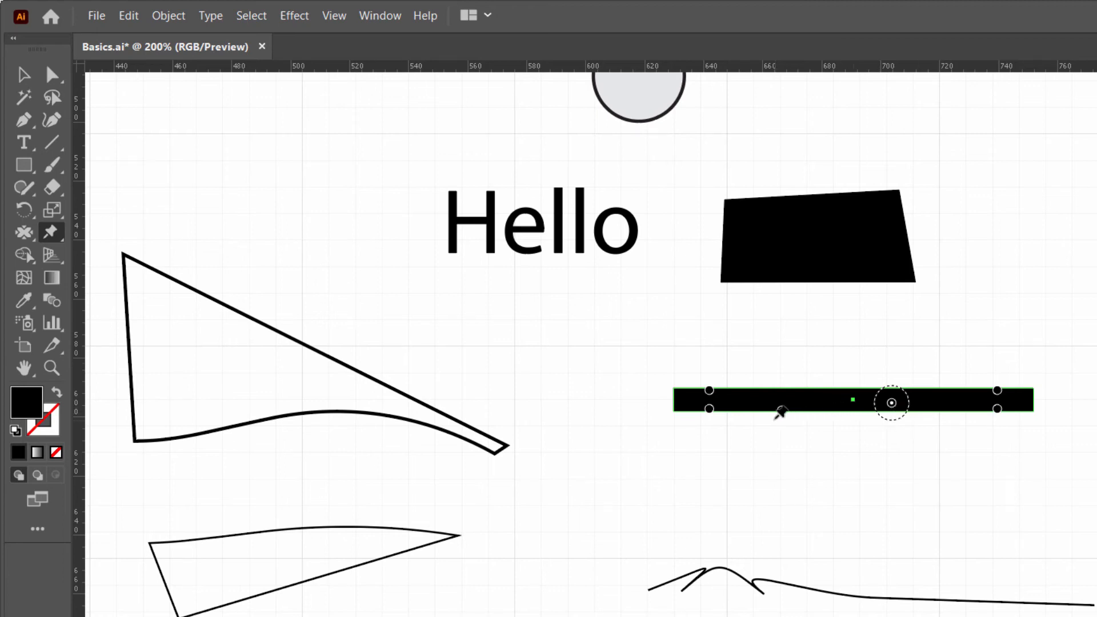
{"action": "left_click", "coordinate": [781, 410]}
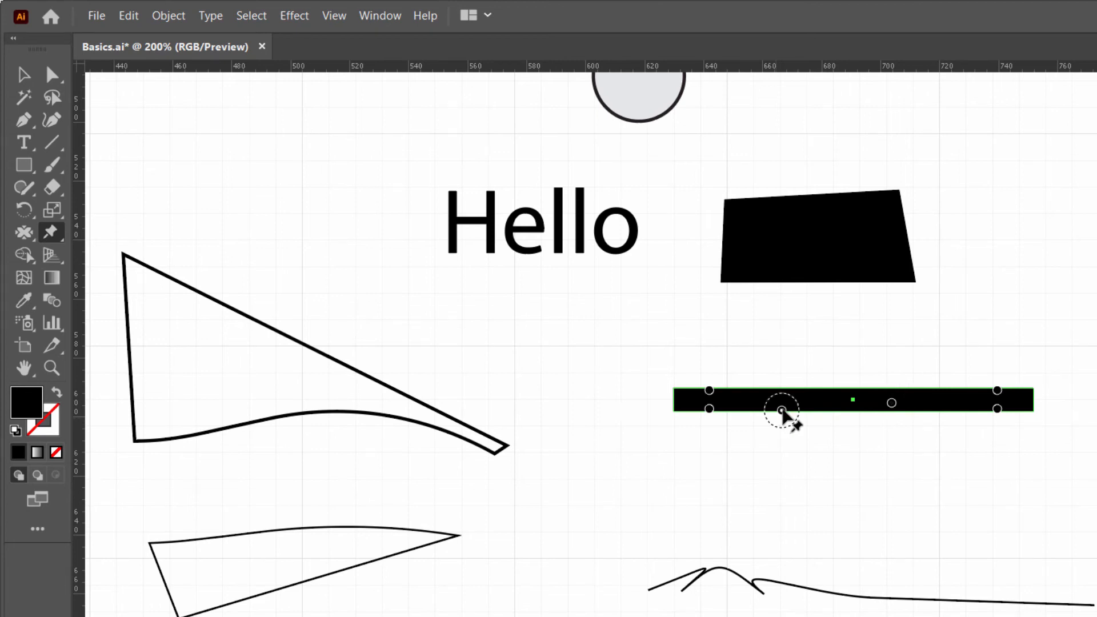
{"action": "left_click_drag", "start_coordinate": [781, 410], "coordinate": [792, 443]}
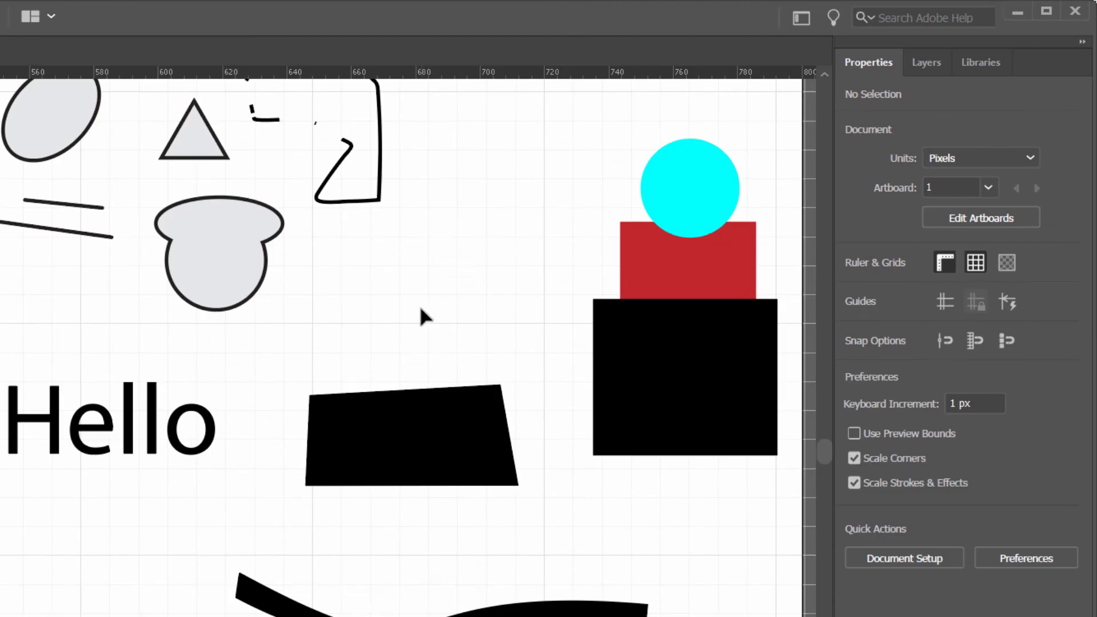
- Select the stacked circle, red rectangle and black rectangle, then remove the cyan circle with the Shape Builder tool
{"action": "scroll", "coordinate": [422, 314], "scroll_direction": "right", "scroll_amount": 3}
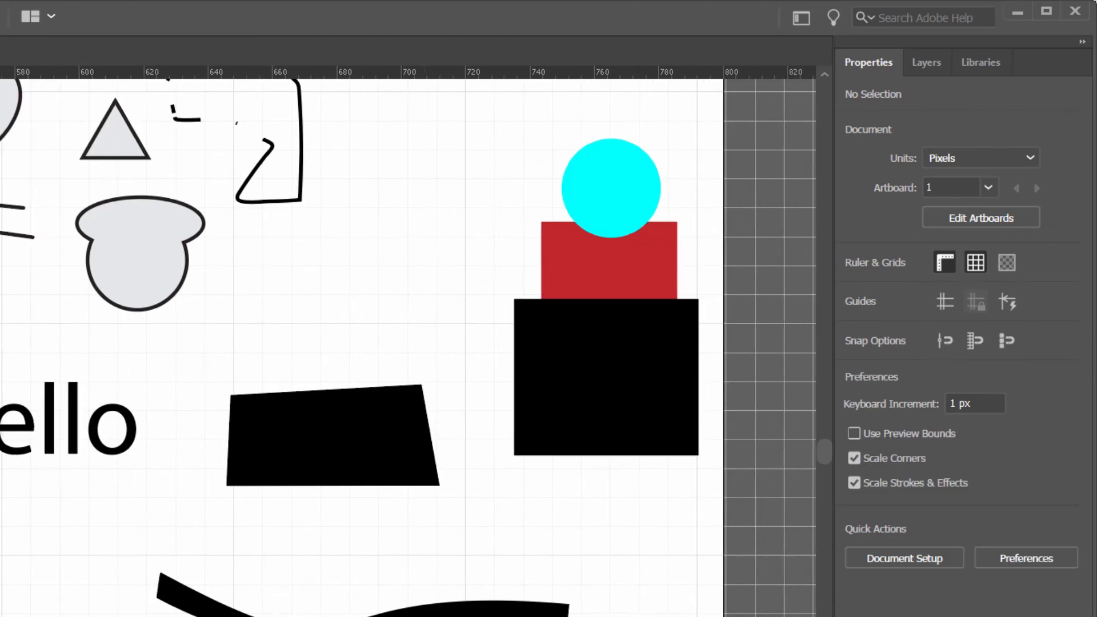
{"action": "key", "text": "shift+m"}
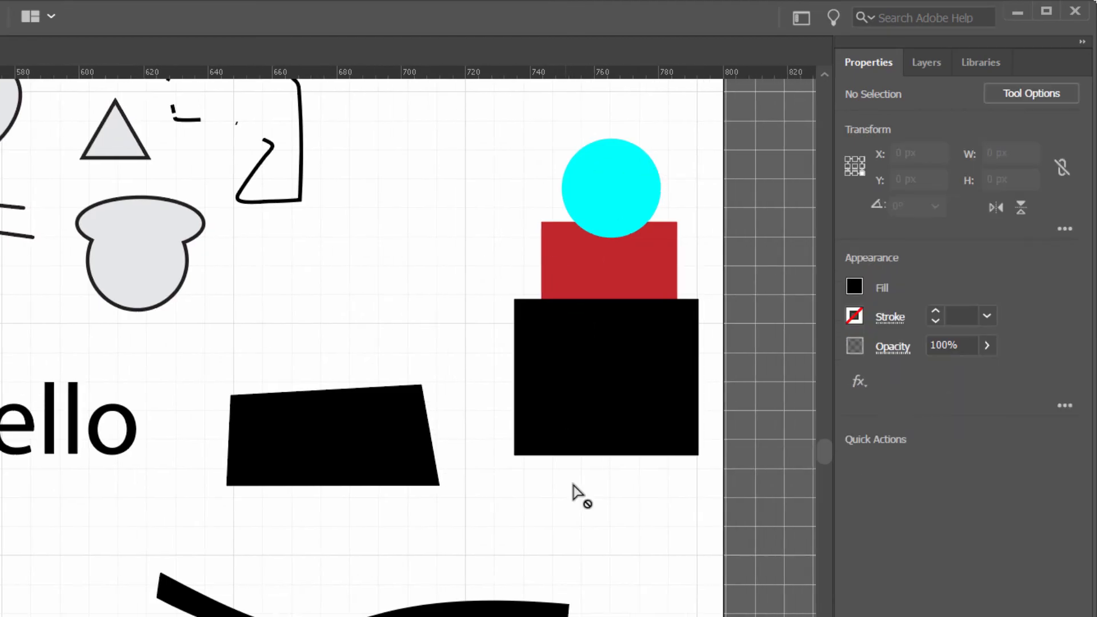
{"action": "key", "text": "v"}
{"action": "left_click_drag", "start_coordinate": [467, 172], "coordinate": [715, 465]}
{"action": "key", "text": "shift+m"}
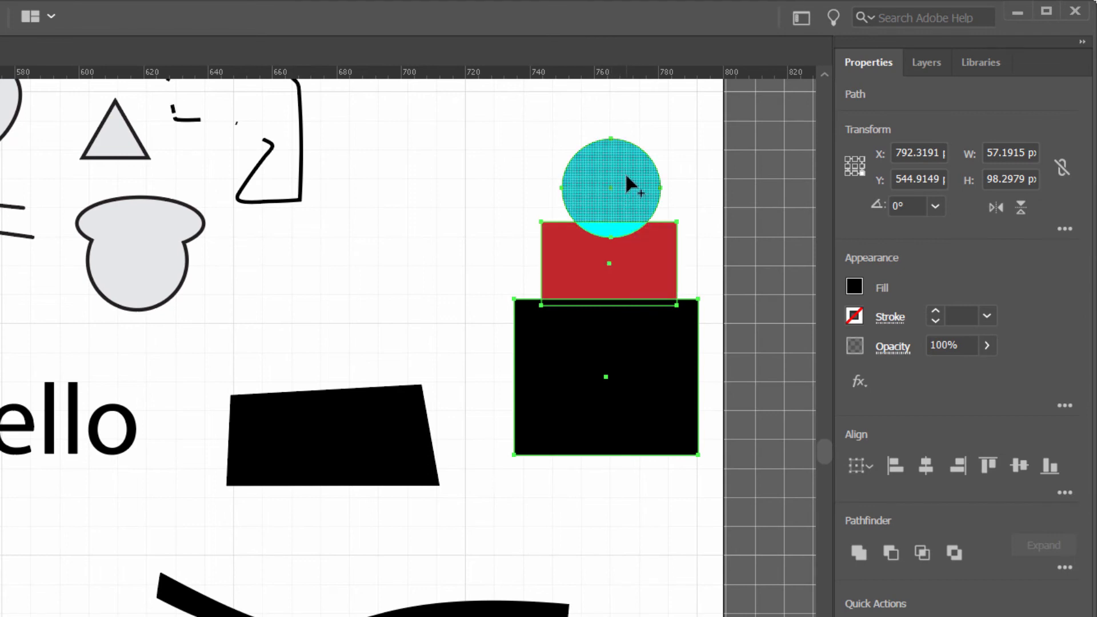
{"action": "left_click_drag", "start_coordinate": [592, 126], "coordinate": [601, 237]}
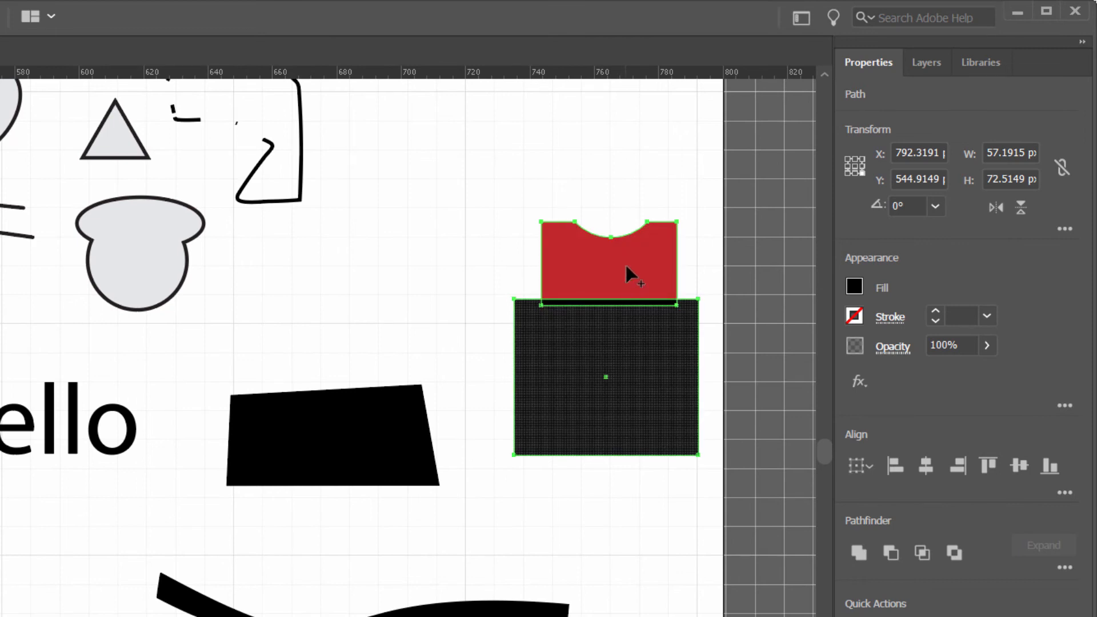
- Merge the red shape and the black rectangle with Shape Builder, then undo the merge
{"action": "left_click_drag", "start_coordinate": [626, 265], "coordinate": [633, 346]}
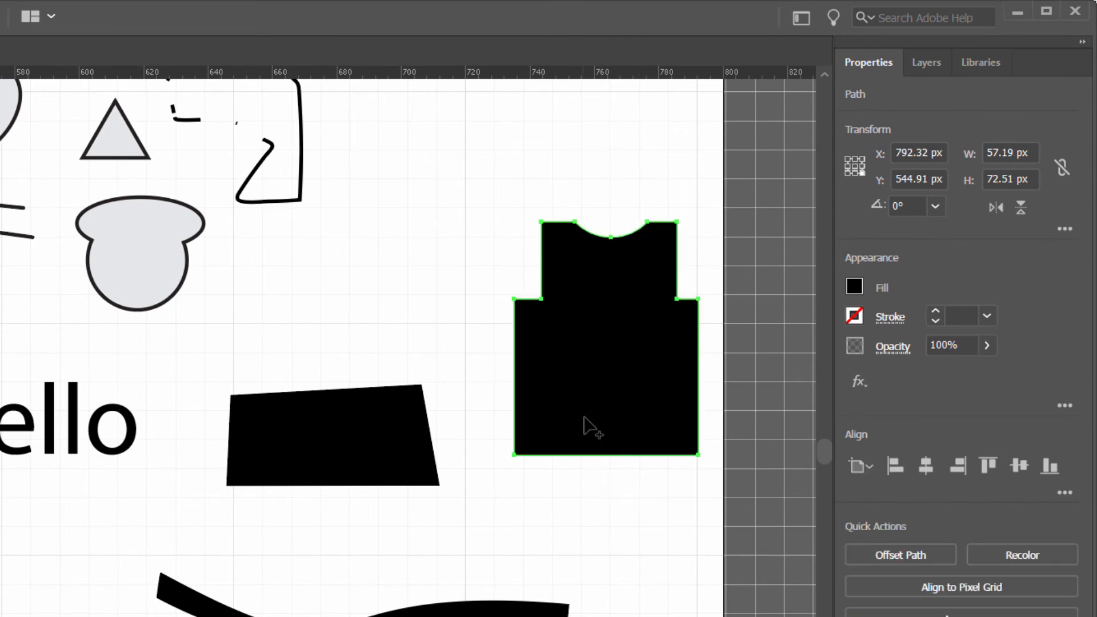
{"action": "key", "text": "ctrl+z"}
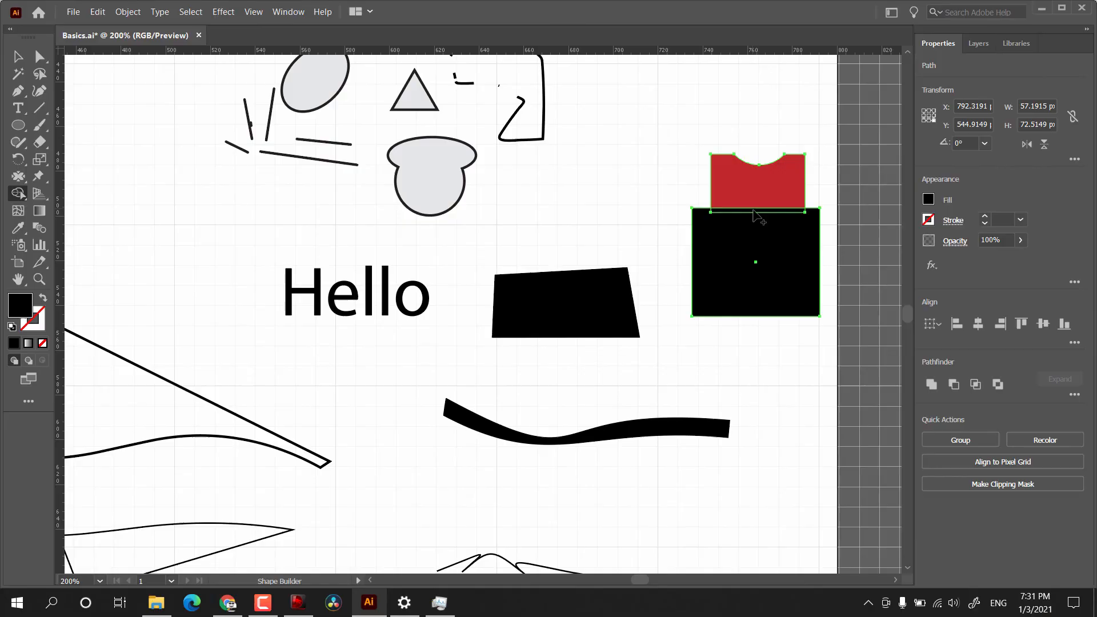
- Cut away the thin strip where the red shape overlaps the black rectangle with Shape Builder, then deselect the shapes
{"action": "key", "text": "ctrl+="}
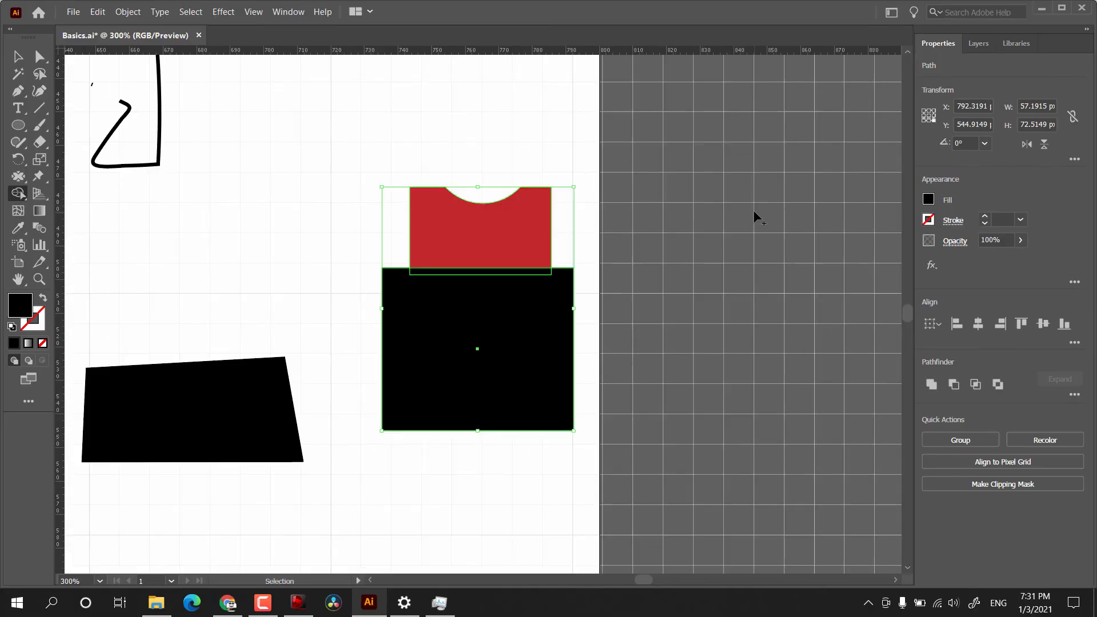
{"action": "key", "text": "ctrl+="}
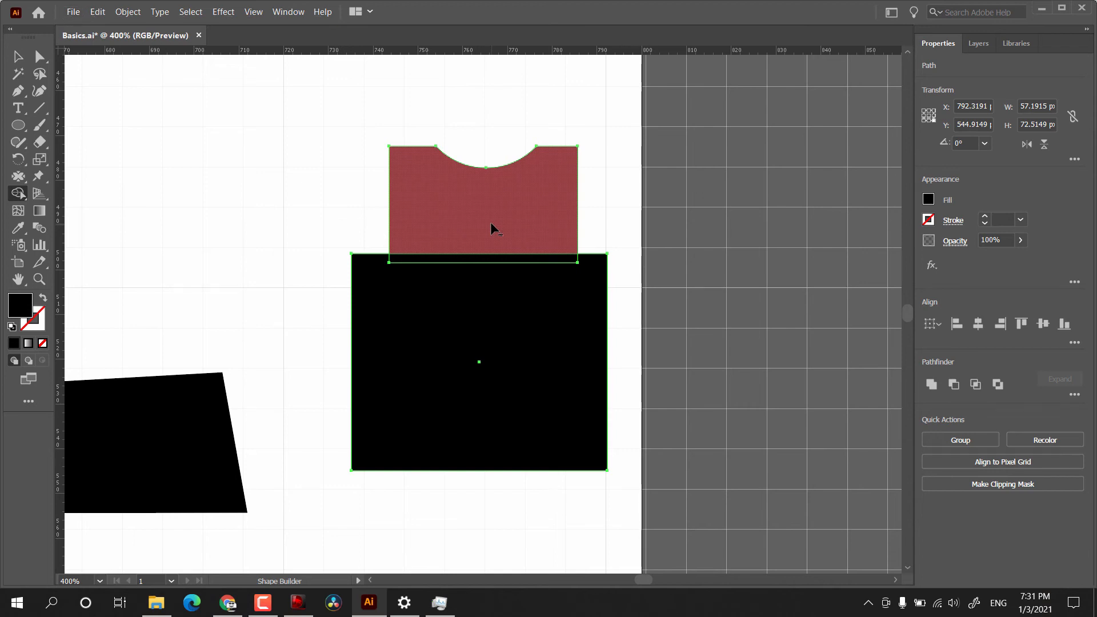
{"action": "left_click", "coordinate": [493, 227]}
{"action": "left_click", "coordinate": [502, 258], "text": "alt"}
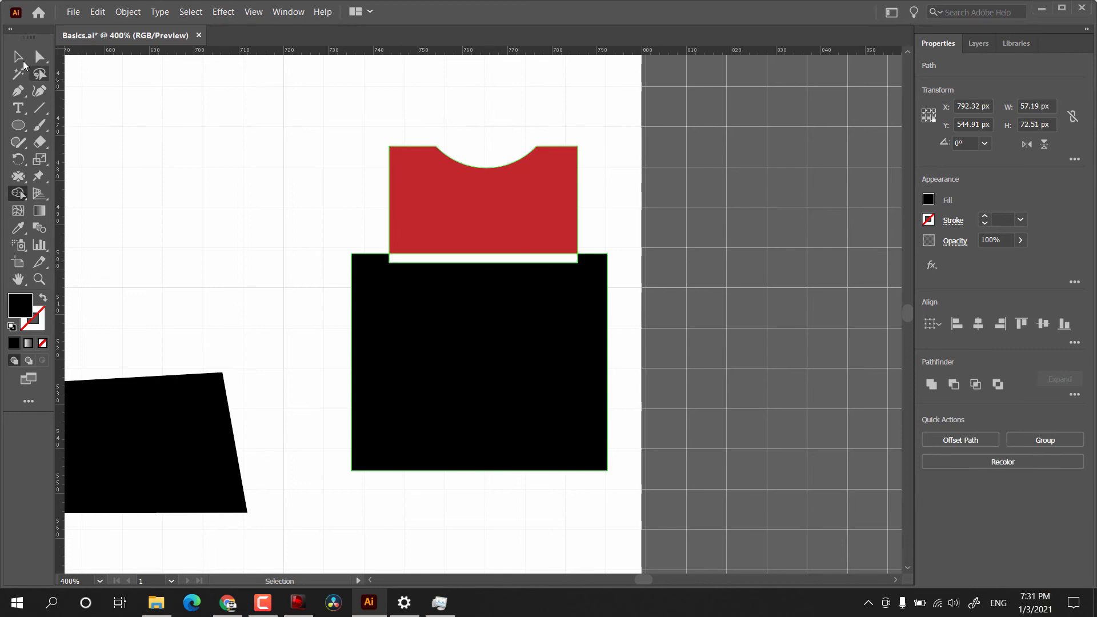
{"action": "left_click", "coordinate": [19, 57]}
{"action": "left_click", "coordinate": [259, 184]}
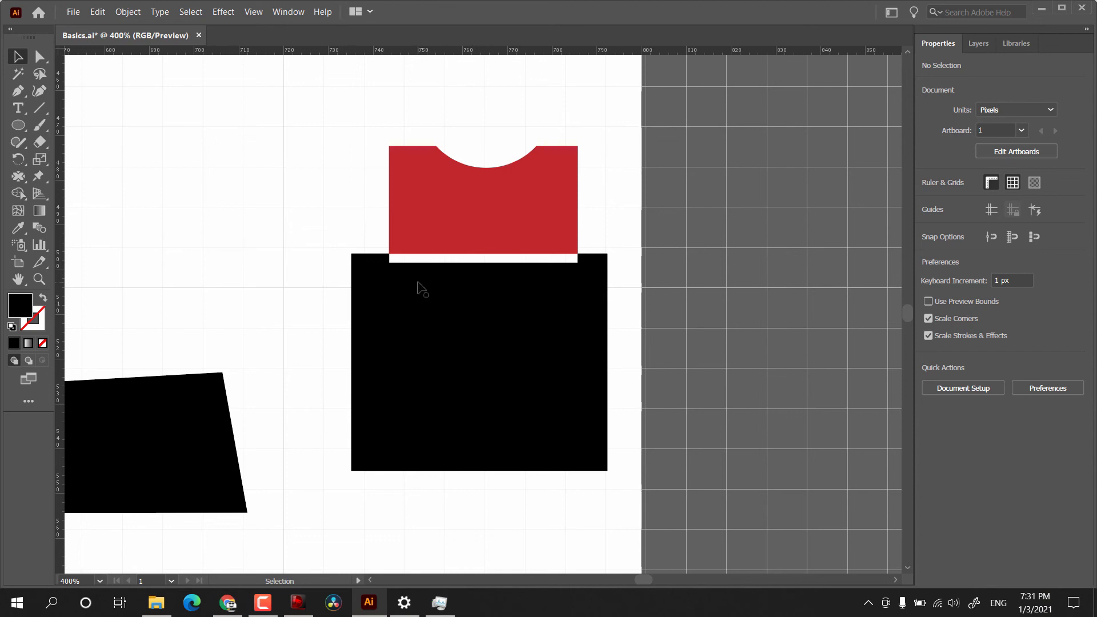
- Fill the visible part of the upper magenta circle with blue using the Live Paint Bucket
{"action": "left_click", "coordinate": [18, 193]}
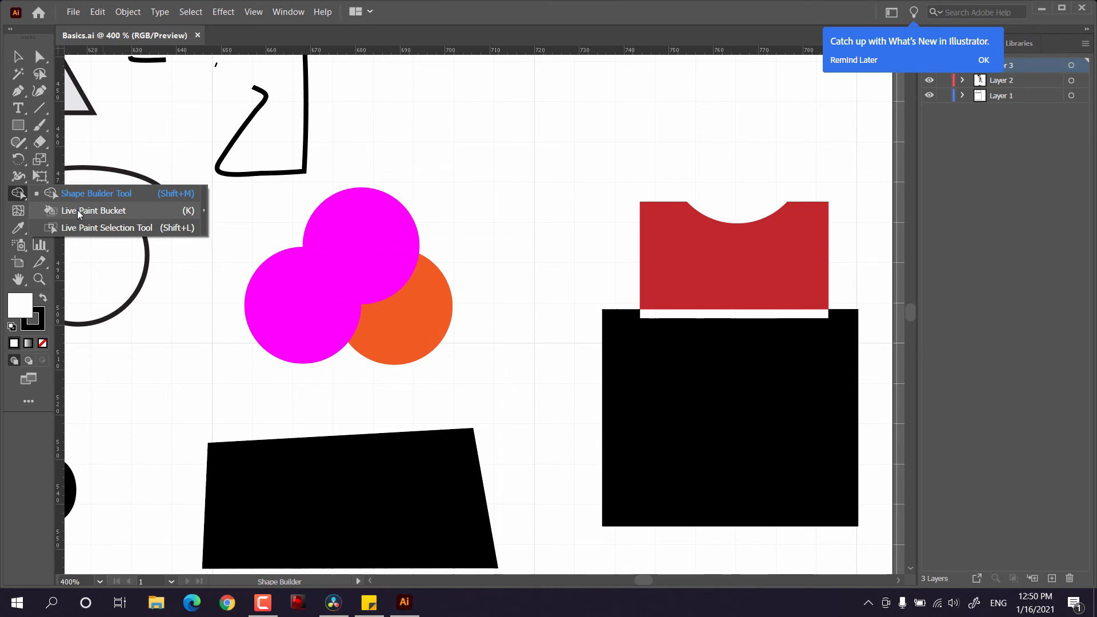
{"action": "left_click", "coordinate": [77, 210]}
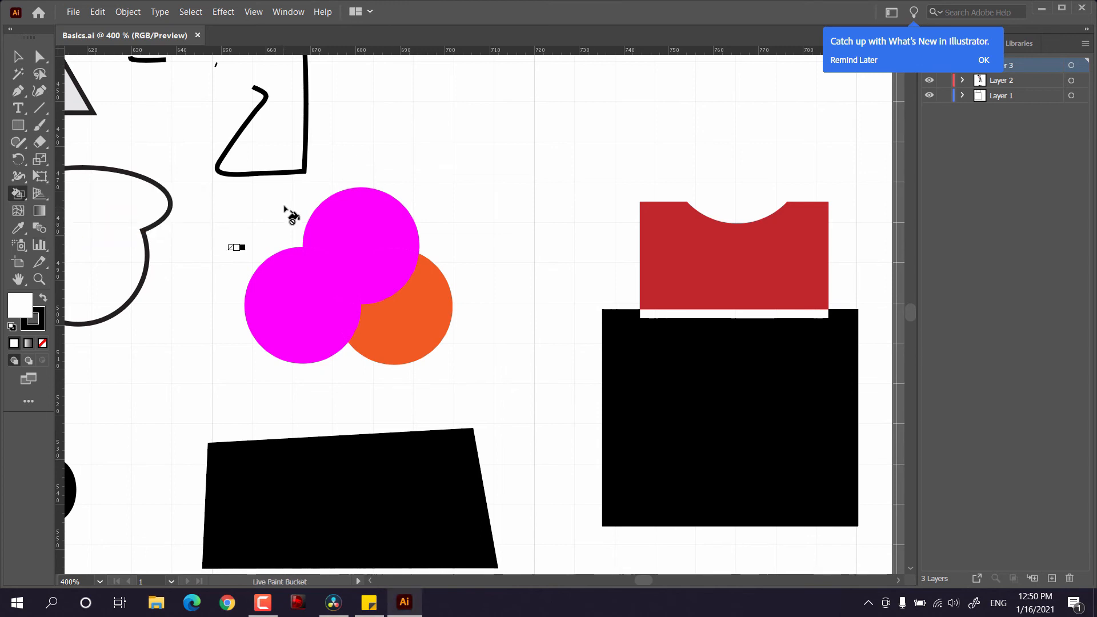
{"action": "left_click", "coordinate": [364, 240]}
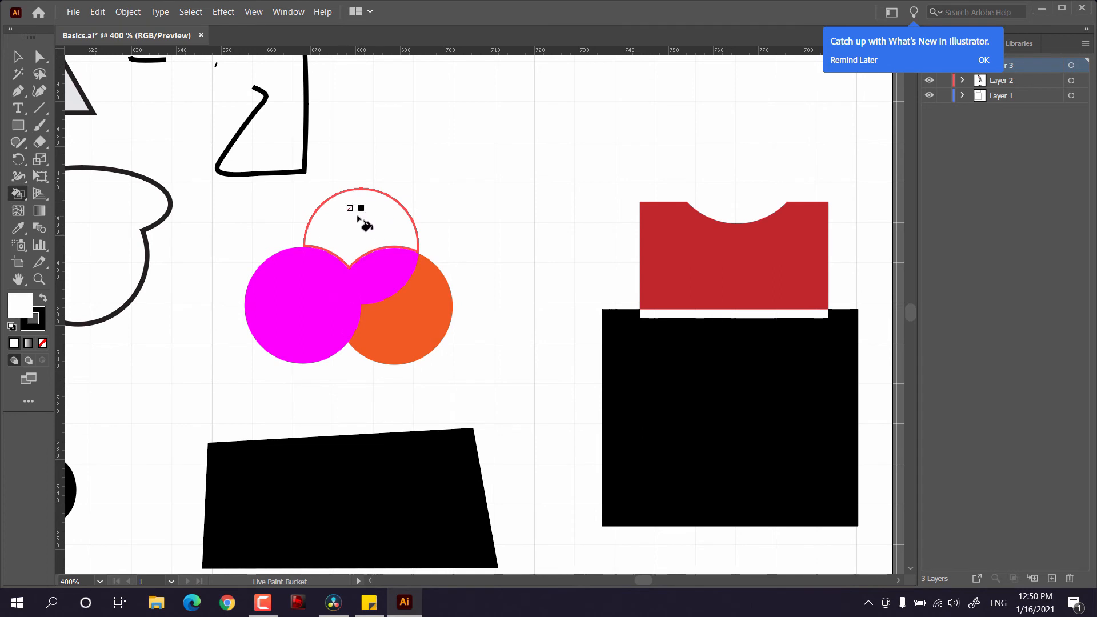
{"action": "key", "text": "Right"}
{"action": "key", "text": "Right"}
{"action": "key", "text": "Right"}
{"action": "key", "text": "Right"}
{"action": "key", "text": "Right"}
{"action": "key", "text": "Right"}
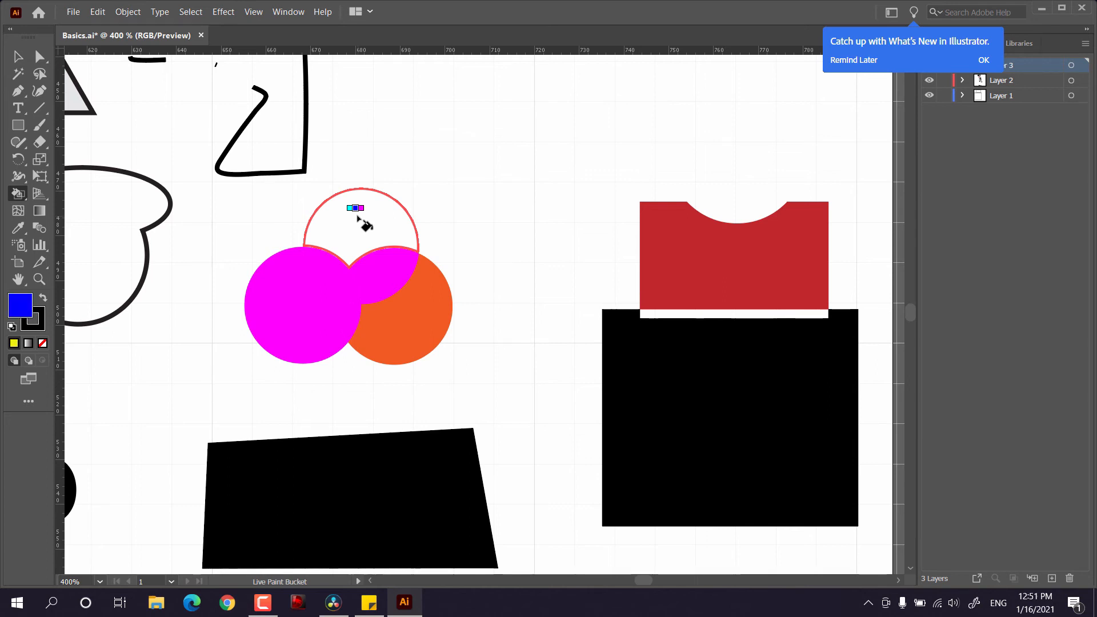
{"action": "left_click", "coordinate": [358, 217]}
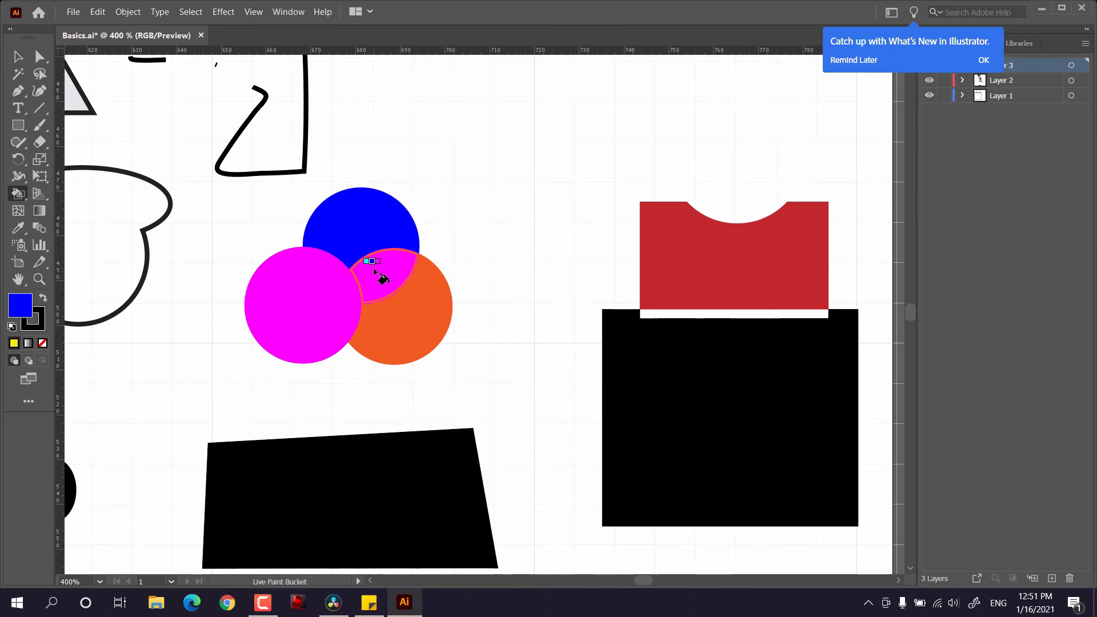
- Paint the overlap between the blue and orange circles orange, then repaint it yellow with the Live Paint Bucket
{"action": "key", "text": "Right"}
{"action": "key", "text": "Right"}
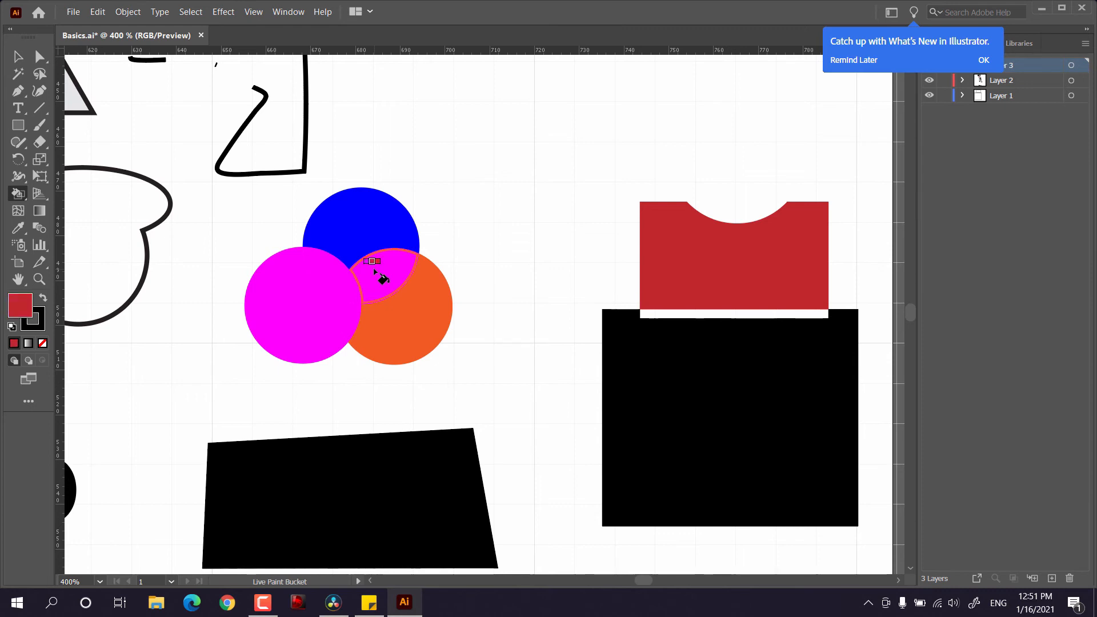
{"action": "key", "text": "Right"}
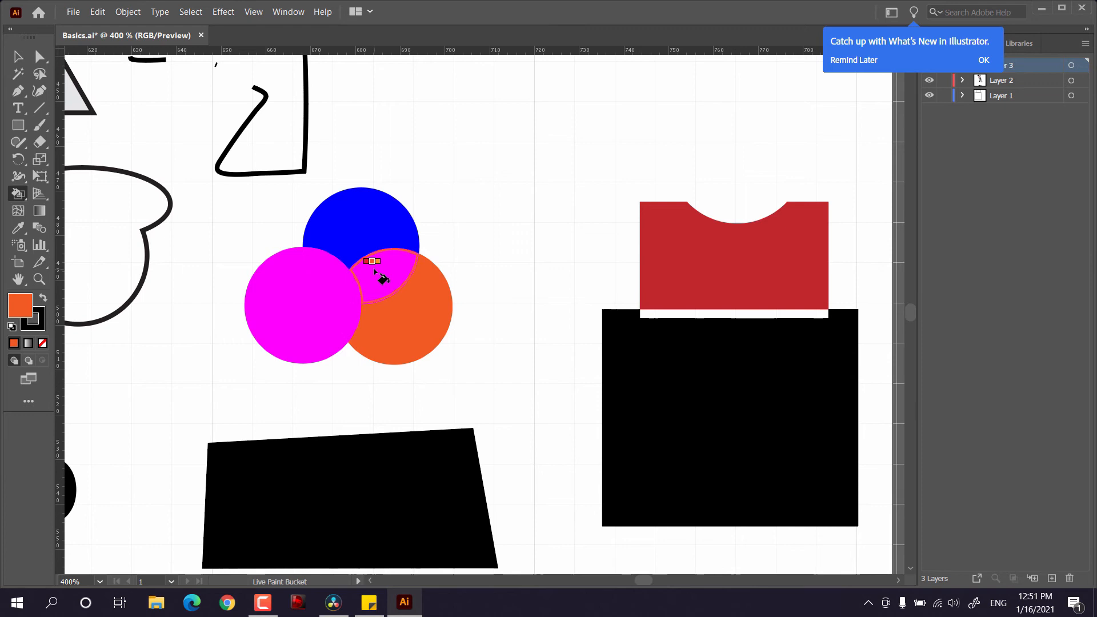
{"action": "left_click", "coordinate": [374, 271]}
{"action": "key", "text": "Right"}
{"action": "key", "text": "Right"}
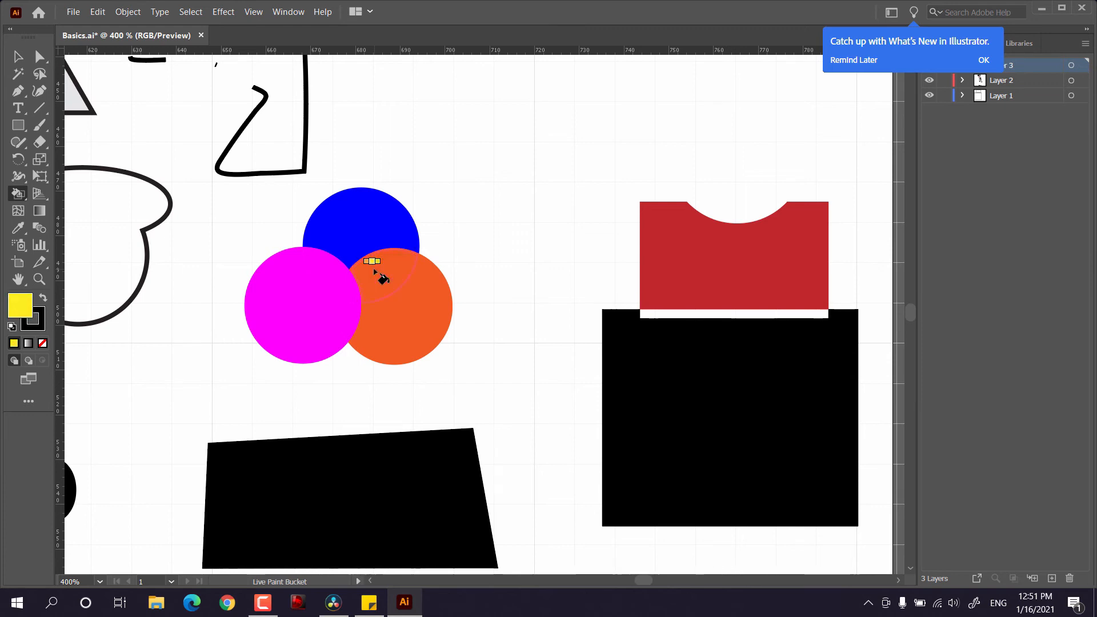
{"action": "left_click", "coordinate": [375, 271]}
- Delete the blue area of the upper circle using the Live Paint Selection tool
{"action": "right_click", "coordinate": [19, 194]}
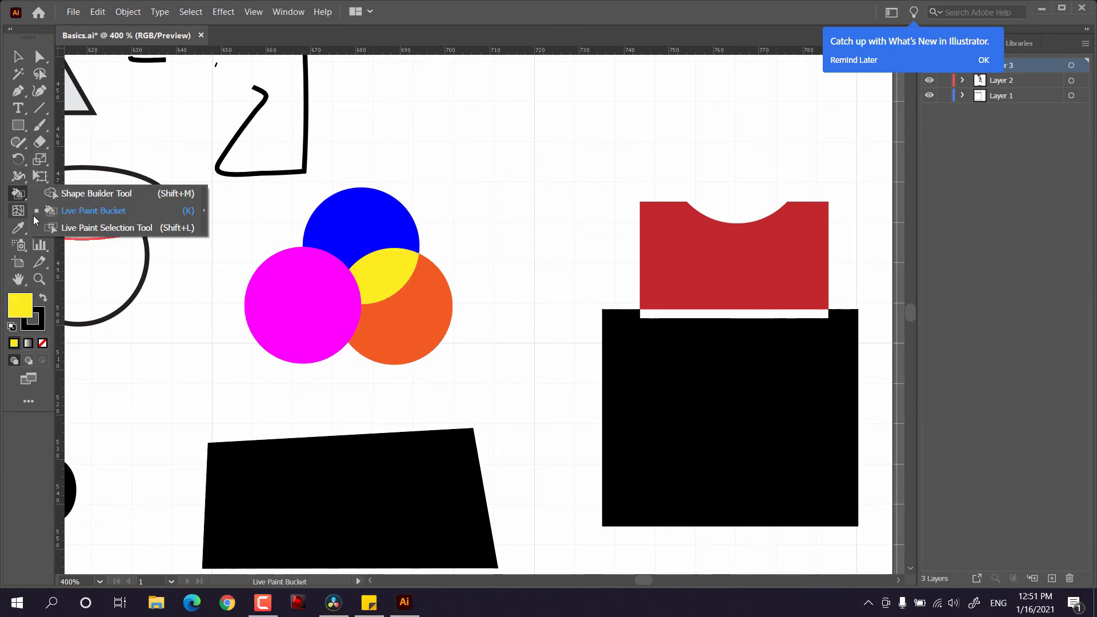
{"action": "left_click", "coordinate": [59, 227]}
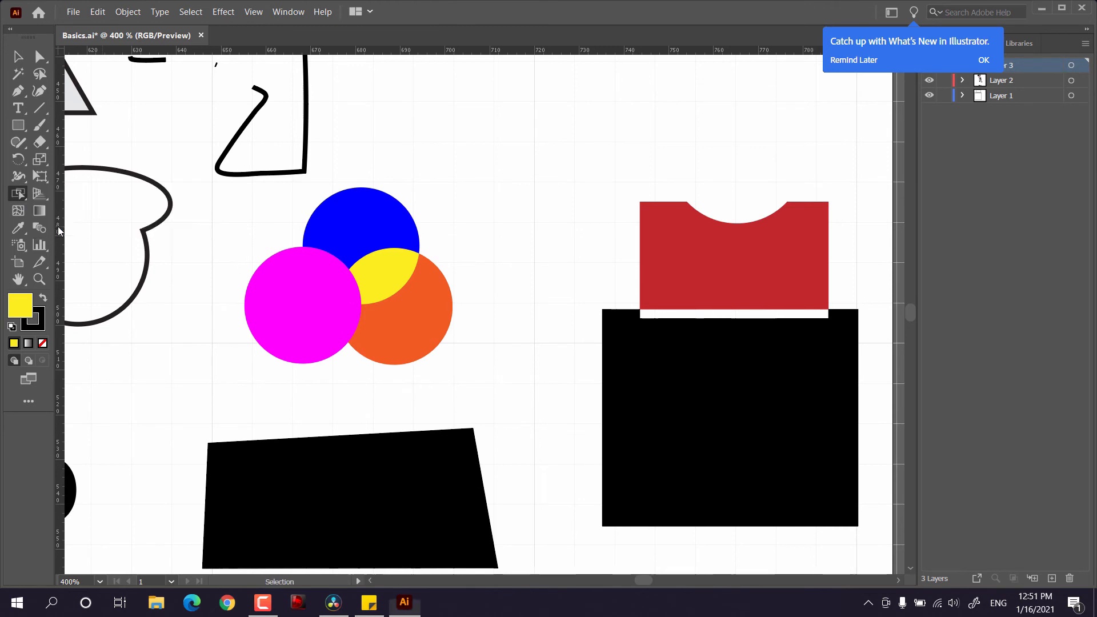
{"action": "left_click", "coordinate": [371, 217]}
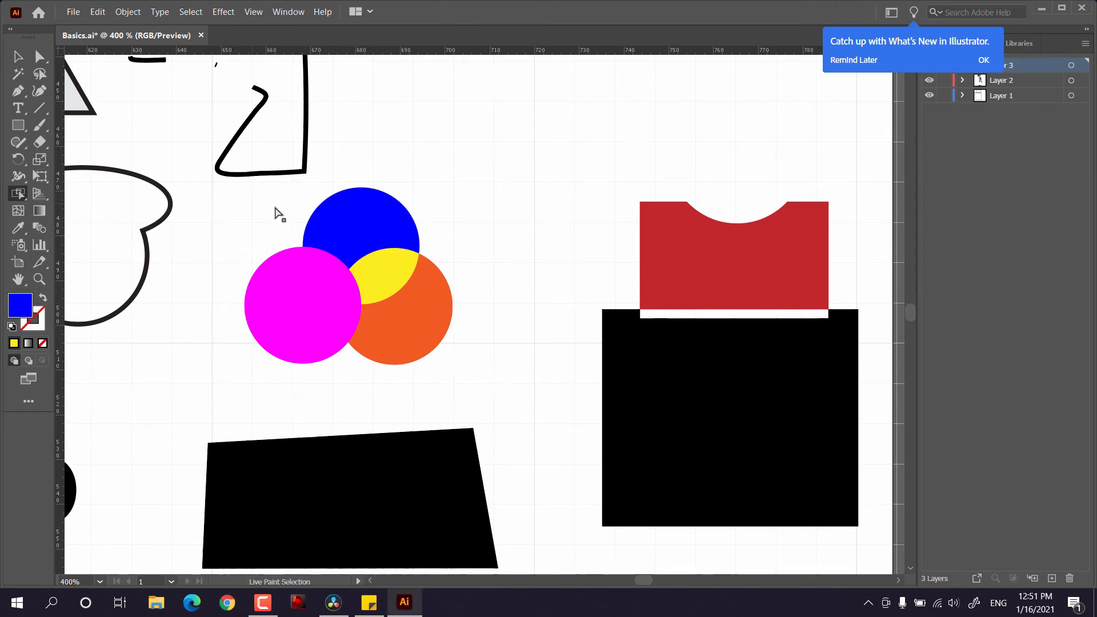
{"action": "left_click", "coordinate": [358, 220]}
{"action": "key", "text": "Delete"}
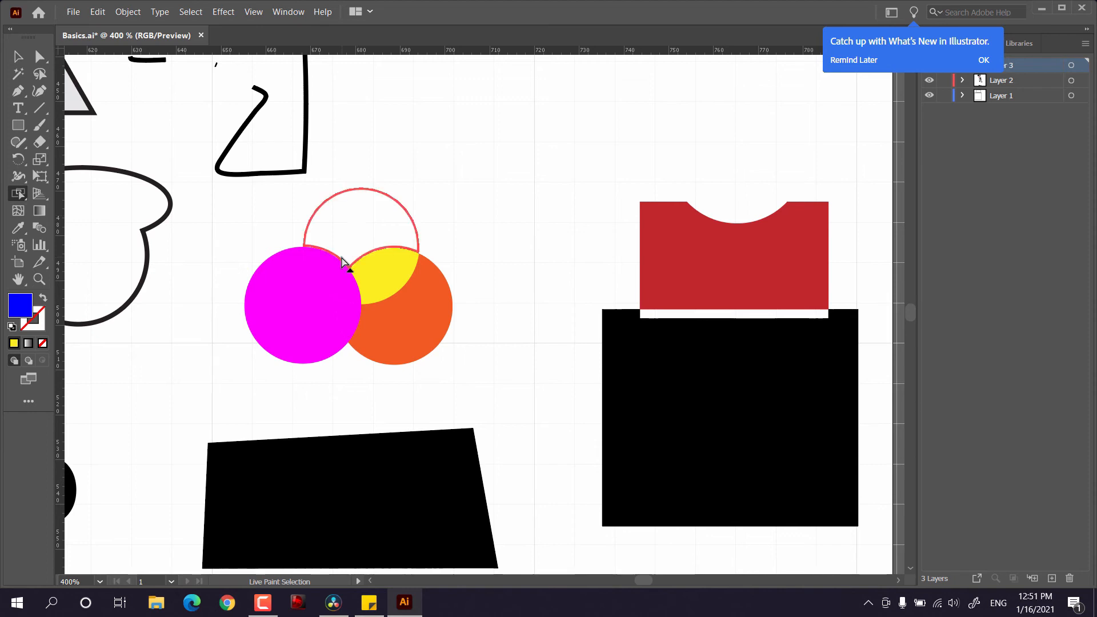
{"action": "left_click", "coordinate": [355, 228]}
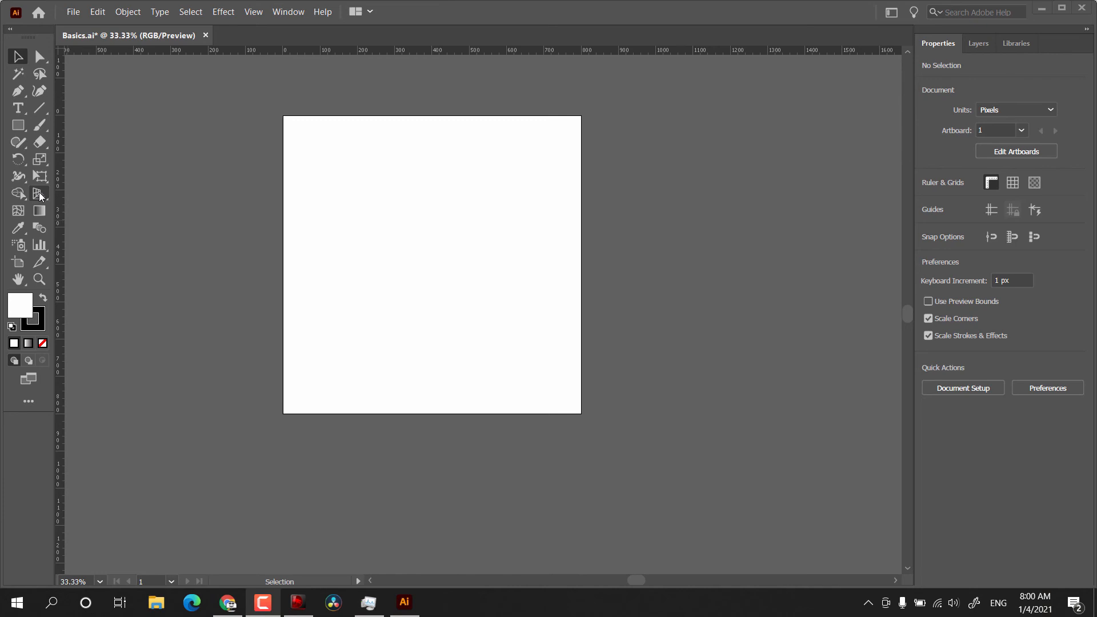
- Turn on the Perspective Grid and draw a rectangle on its blue plane, reaching the centre edge
{"action": "left_click", "coordinate": [40, 194]}
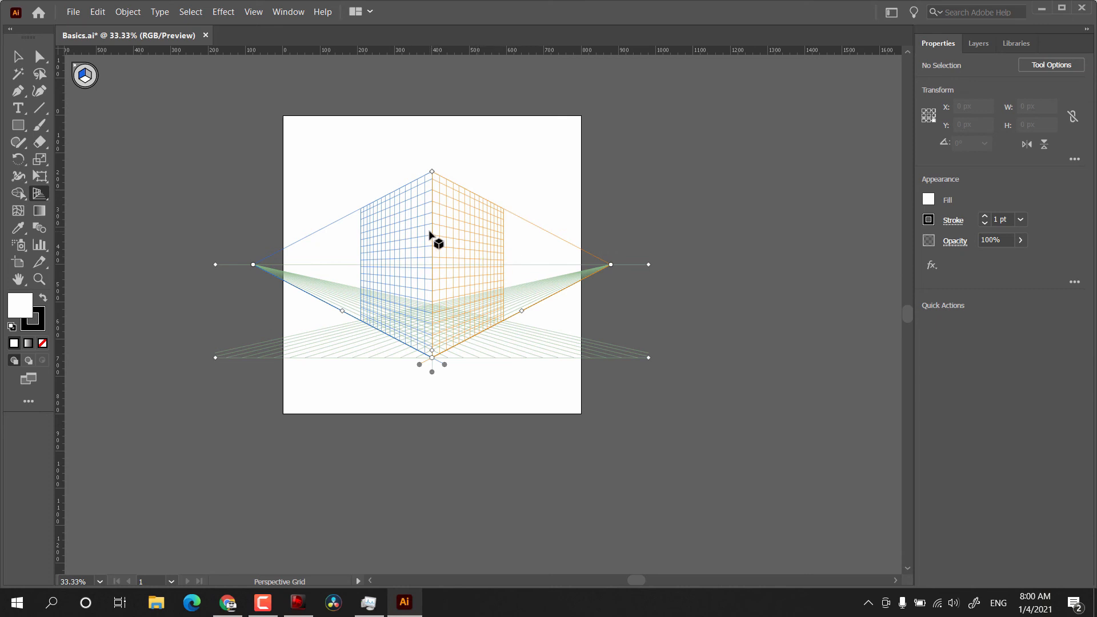
{"action": "key", "text": "m"}
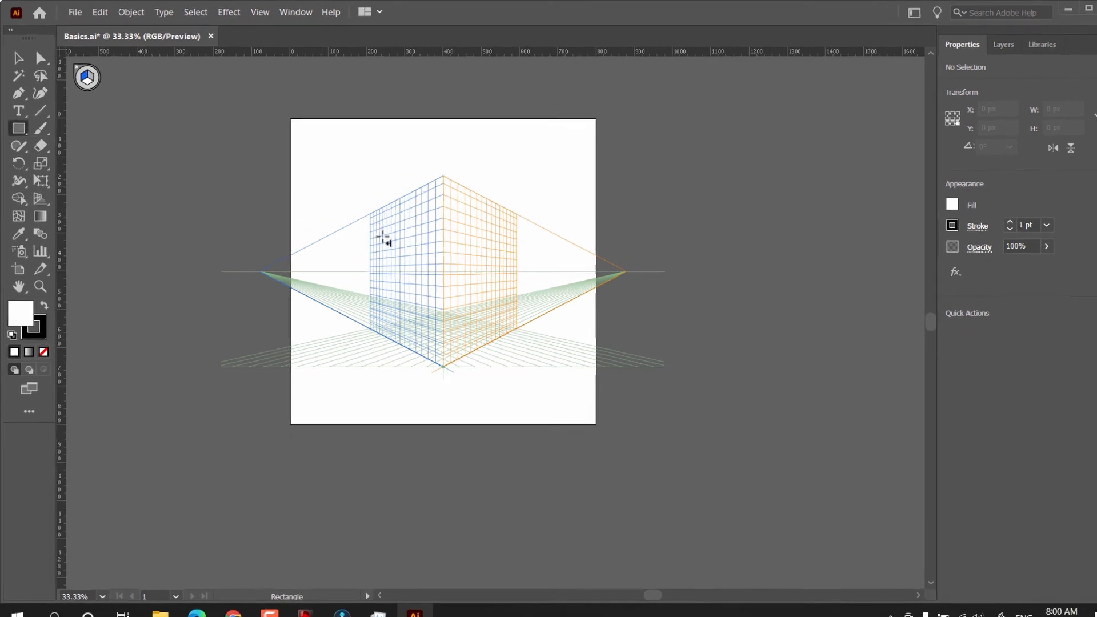
{"action": "left_click_drag", "start_coordinate": [382, 237], "coordinate": [434, 282]}
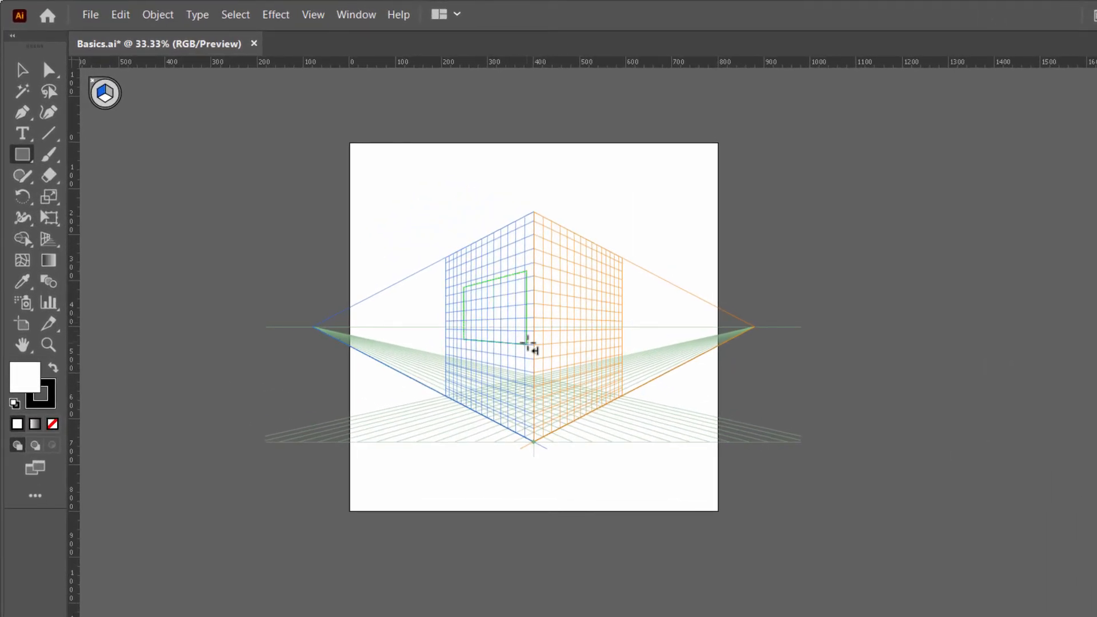
{"action": "left_click_drag", "start_coordinate": [528, 344], "coordinate": [532, 344]}
- Move the rectangle upward along the blue plane with the Perspective Selection tool, then hide the perspective grid
{"action": "left_click_drag", "start_coordinate": [50, 242], "coordinate": [104, 264]}
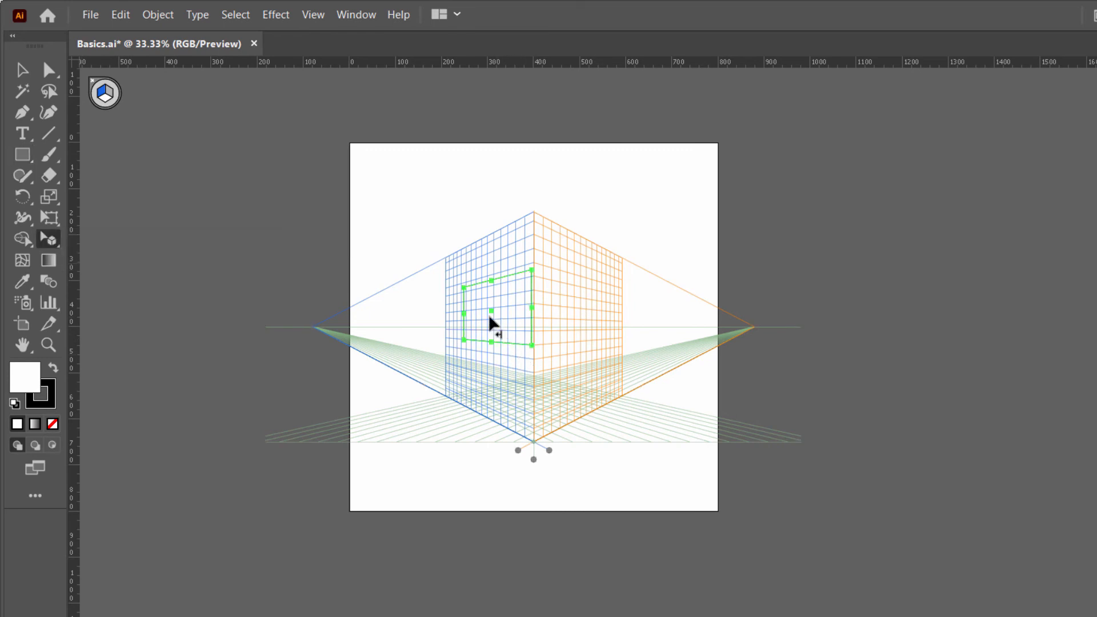
{"action": "left_click_drag", "start_coordinate": [493, 316], "coordinate": [506, 238]}
{"action": "key", "text": "shift+p"}
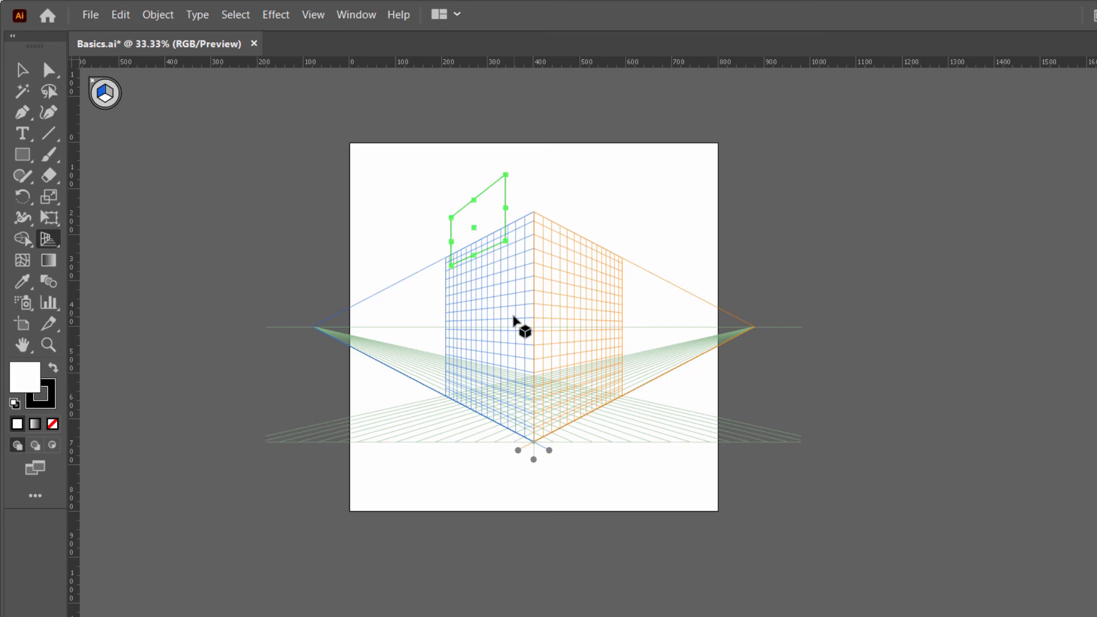
{"action": "key", "text": "ctrl+shift+i"}
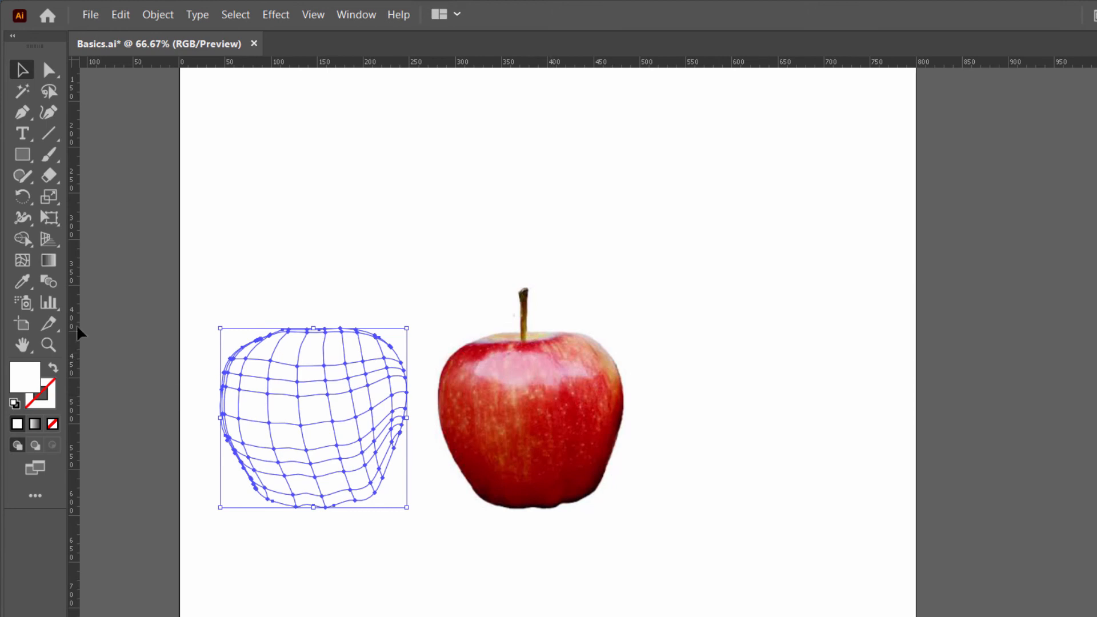
- Fill the apple-shaped mesh with red sampled from the apple photo using the Eyedropper
{"action": "left_click", "coordinate": [22, 281]}
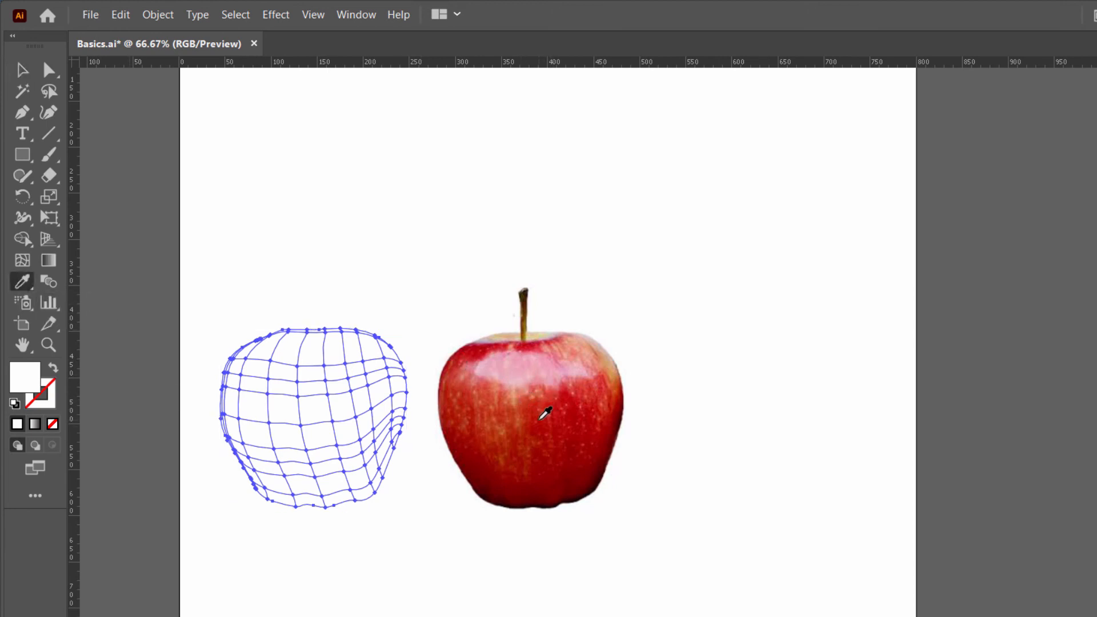
{"action": "left_click", "coordinate": [542, 423]}
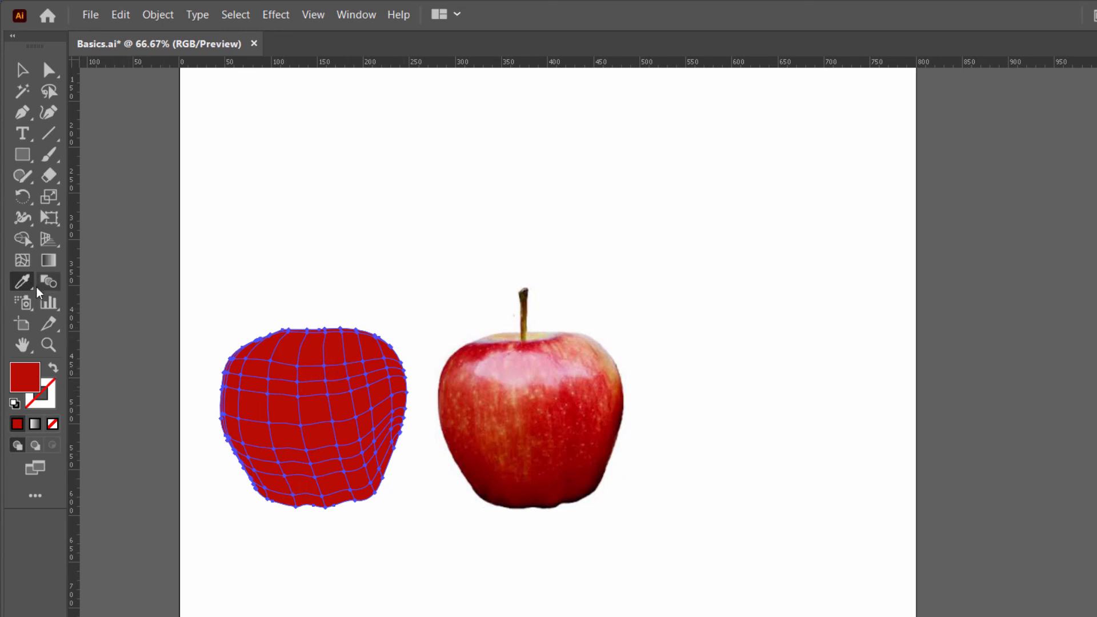
- Select mesh points near the top of the red apple and colour them with the pink highlight sampled from the photo
{"action": "left_click", "coordinate": [23, 261]}
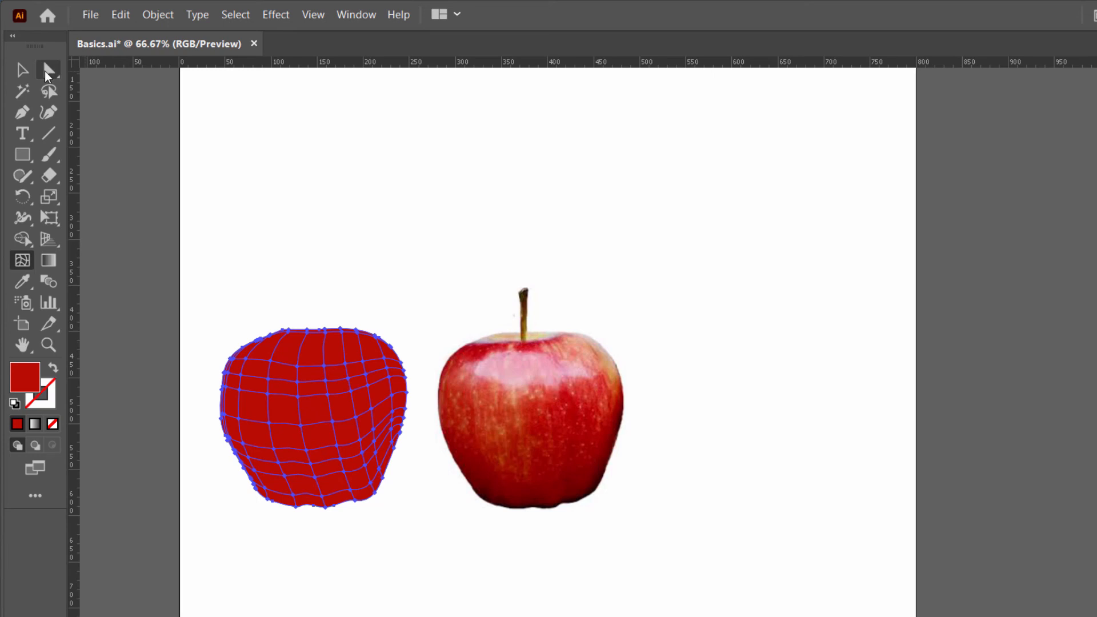
{"action": "left_click", "coordinate": [46, 69]}
{"action": "left_click", "coordinate": [296, 365]}
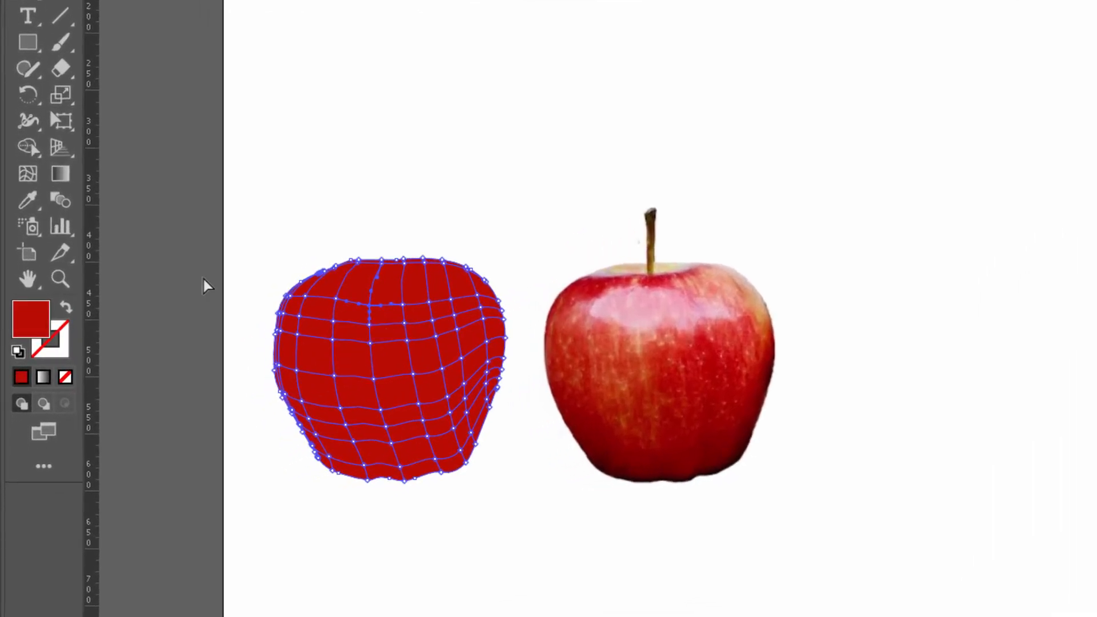
{"action": "left_click", "coordinate": [30, 193]}
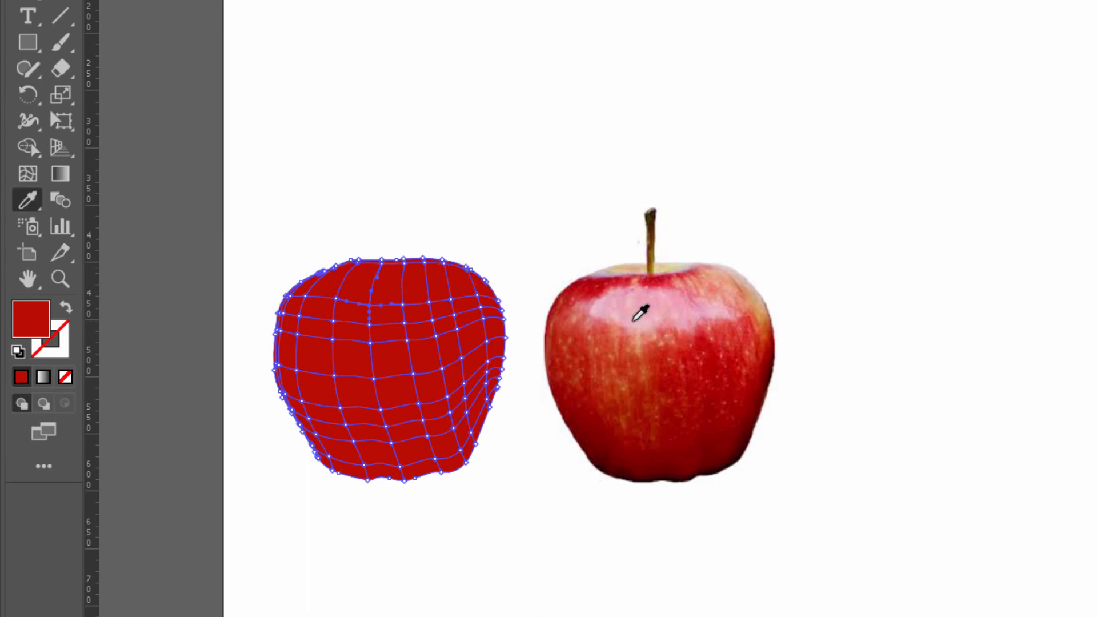
{"action": "left_click", "coordinate": [646, 306]}
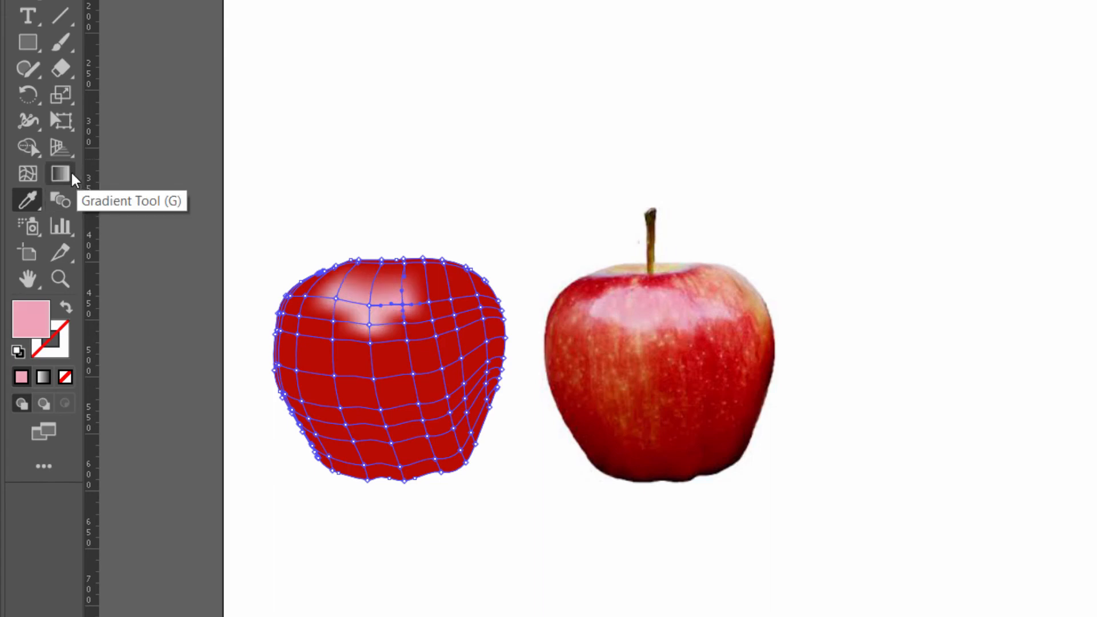
- Draw a rectangle above the apples, fill it with the white-to-black gradient swatch and activate the Gradient tool
{"action": "key", "text": "m"}
{"action": "left_click_drag", "start_coordinate": [672, 41], "coordinate": [1022, 263]}
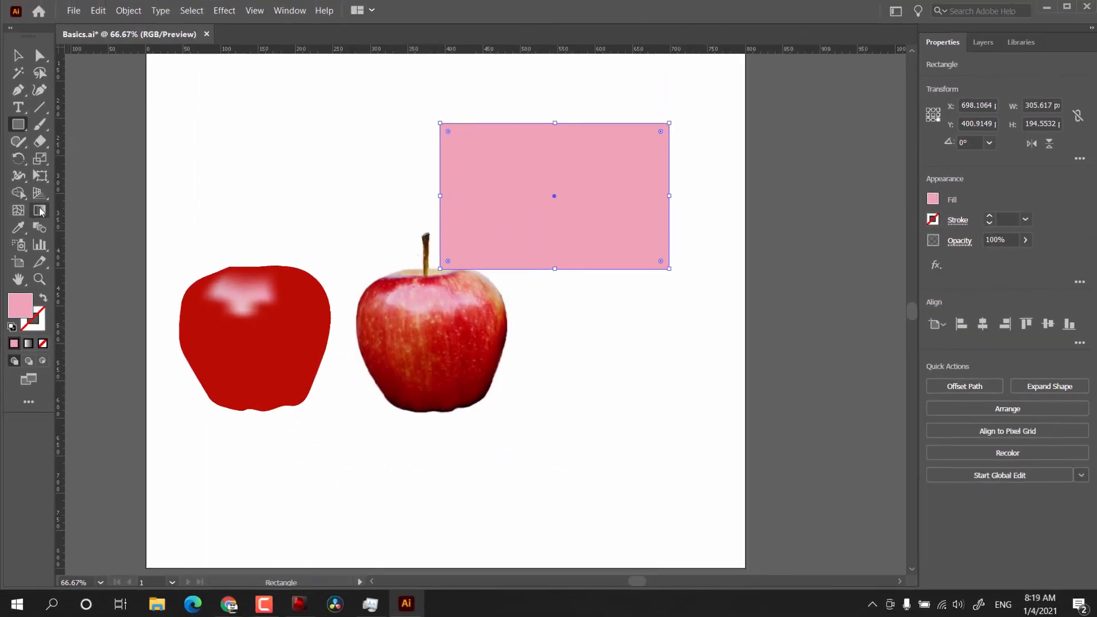
{"action": "key", "text": "g"}
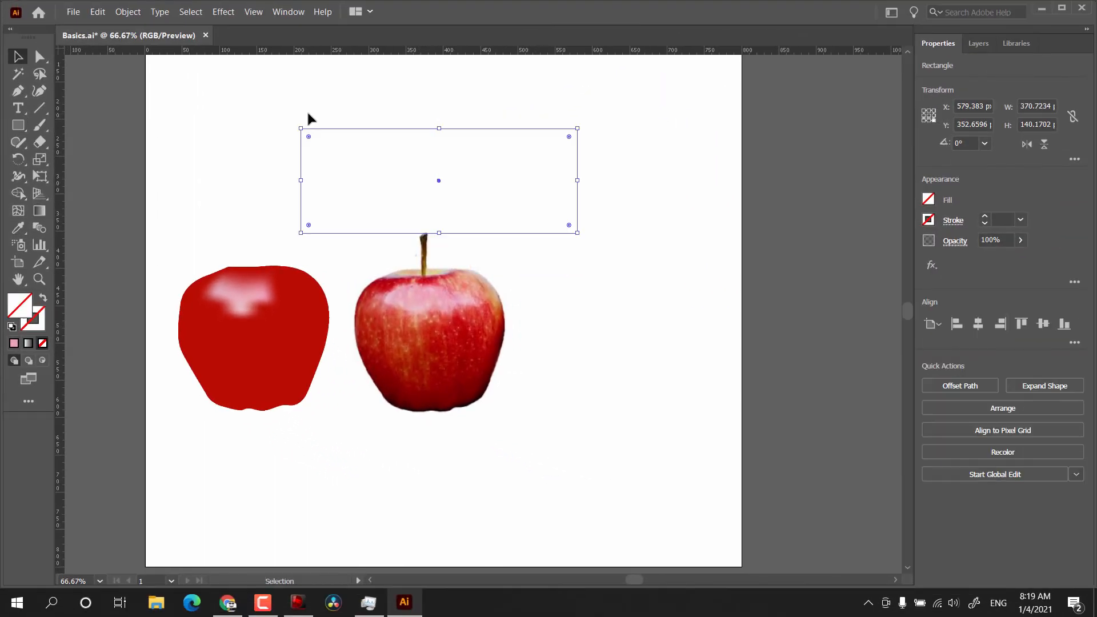
{"action": "left_click", "coordinate": [929, 199]}
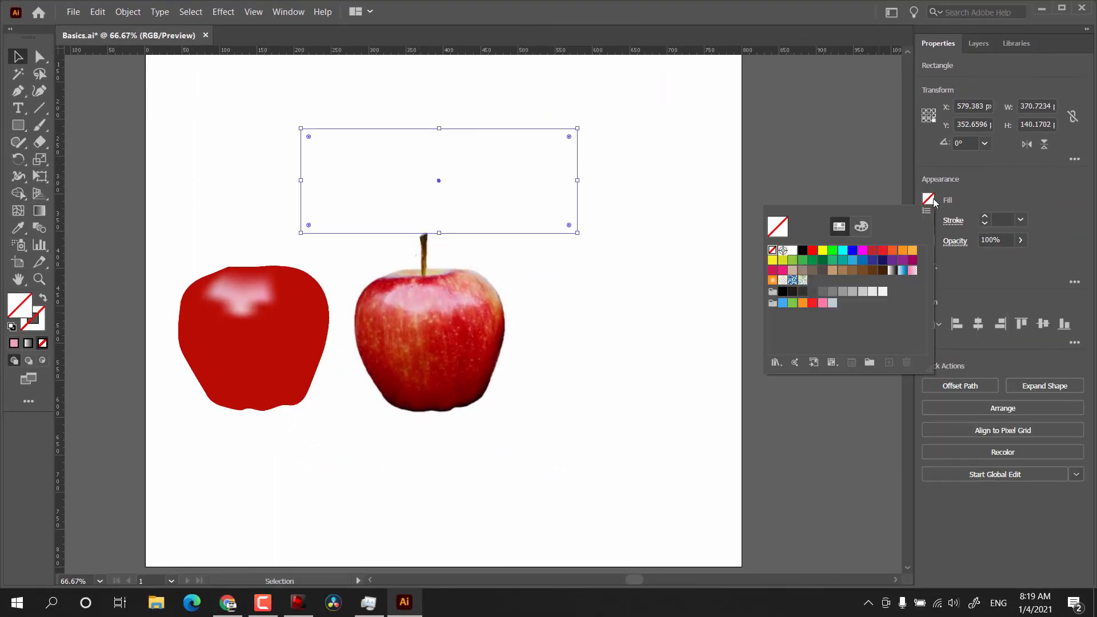
{"action": "left_click", "coordinate": [893, 275]}
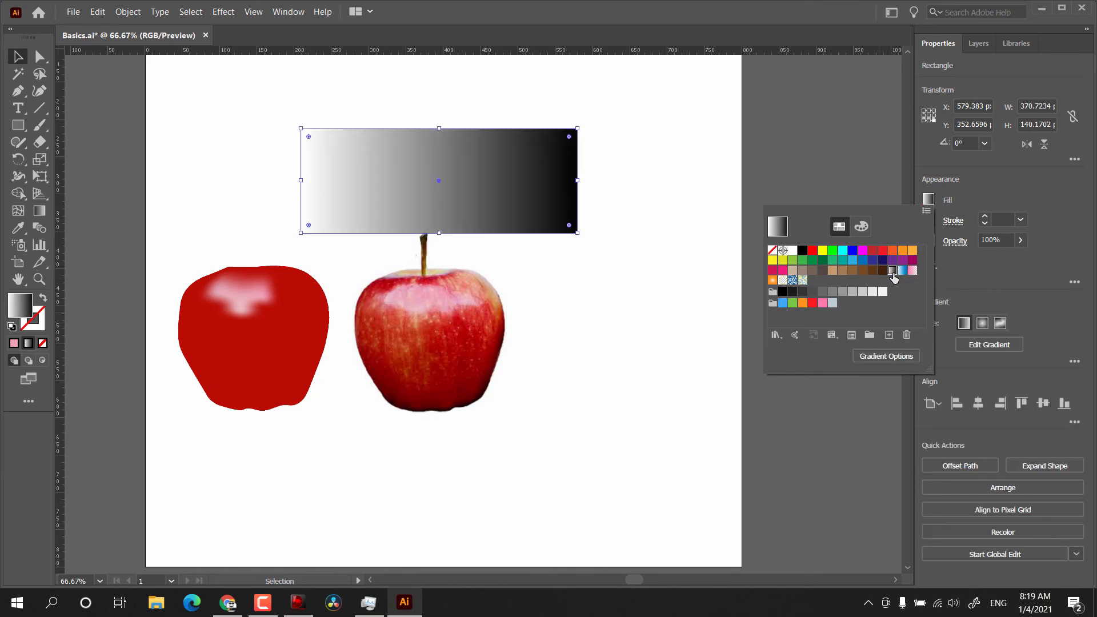
{"action": "left_click", "coordinate": [39, 212]}
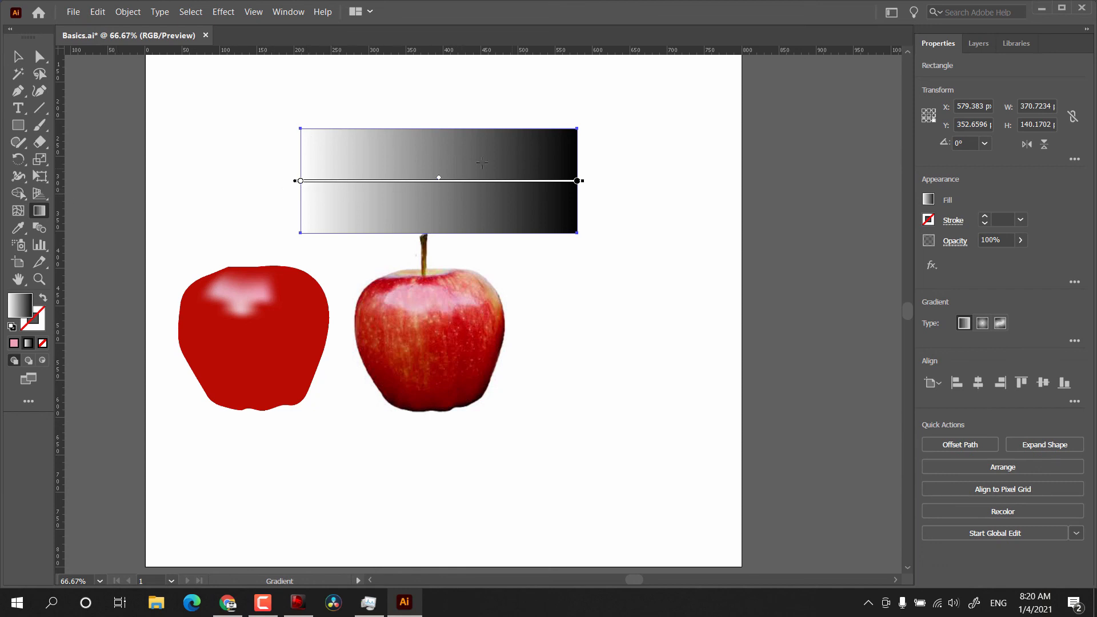
- Move the rectangle's starting gradient stop inward to about 14% and recolour the gradient from red to green
{"action": "mouse_move", "coordinate": [301, 181]}
{"action": "left_mouse_down"}
{"action": "mouse_move", "coordinate": [428, 191]}
{"action": "mouse_move", "coordinate": [340, 190]}
{"action": "left_mouse_up"}
{"action": "double_click", "coordinate": [341, 181]}
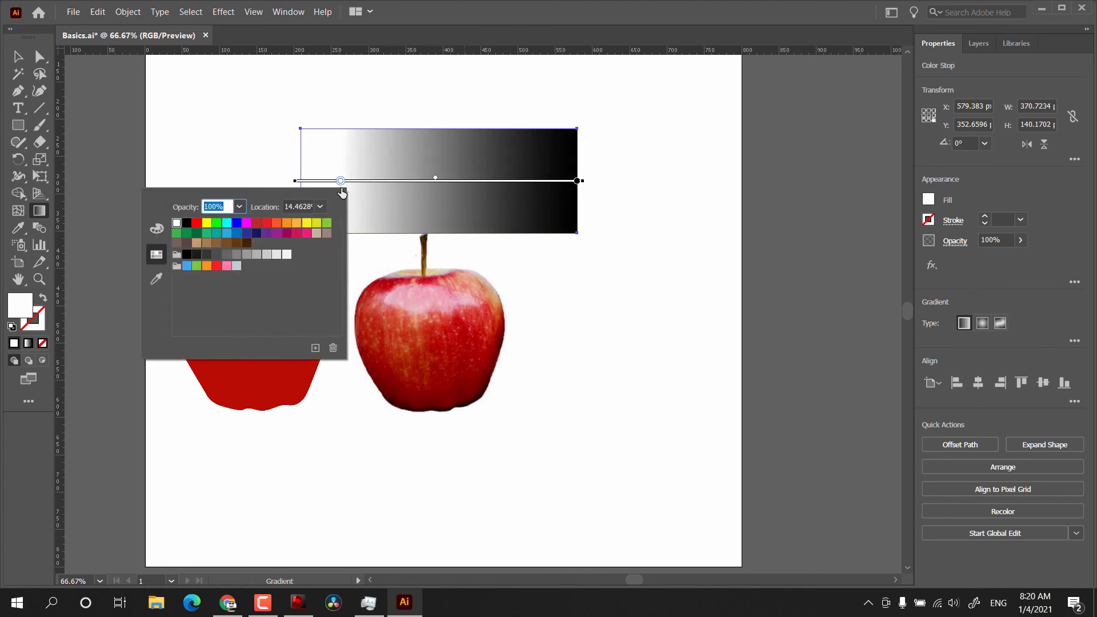
{"action": "double_click", "coordinate": [341, 182]}
{"action": "left_click", "coordinate": [341, 182]}
{"action": "double_click", "coordinate": [341, 181]}
{"action": "left_click", "coordinate": [256, 226]}
{"action": "key", "text": "Escape"}
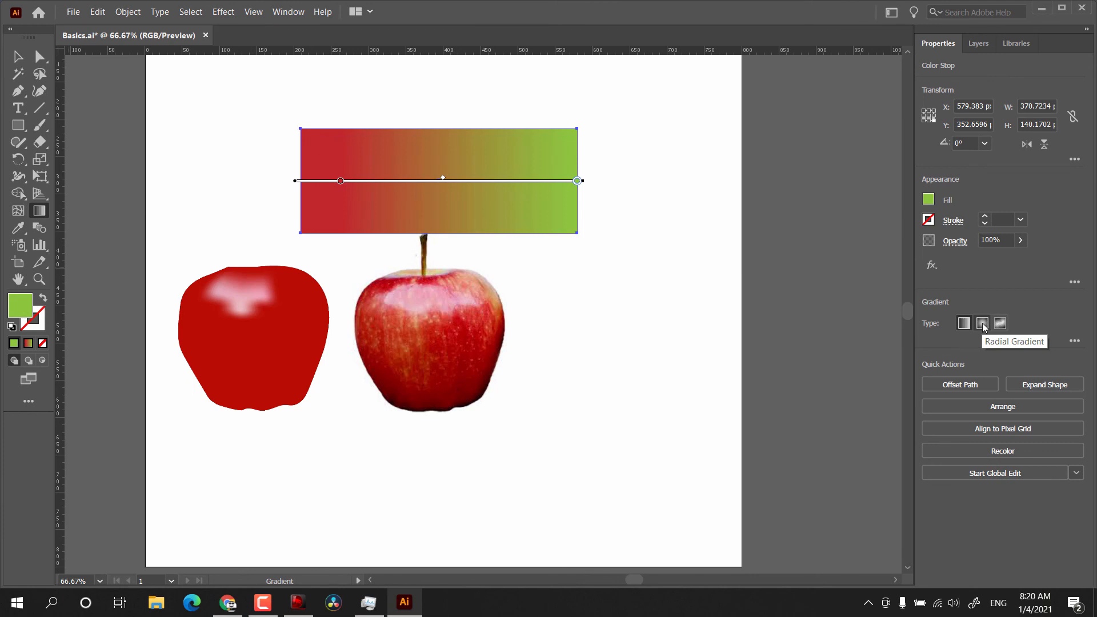
{"action": "left_click", "coordinate": [982, 324]}
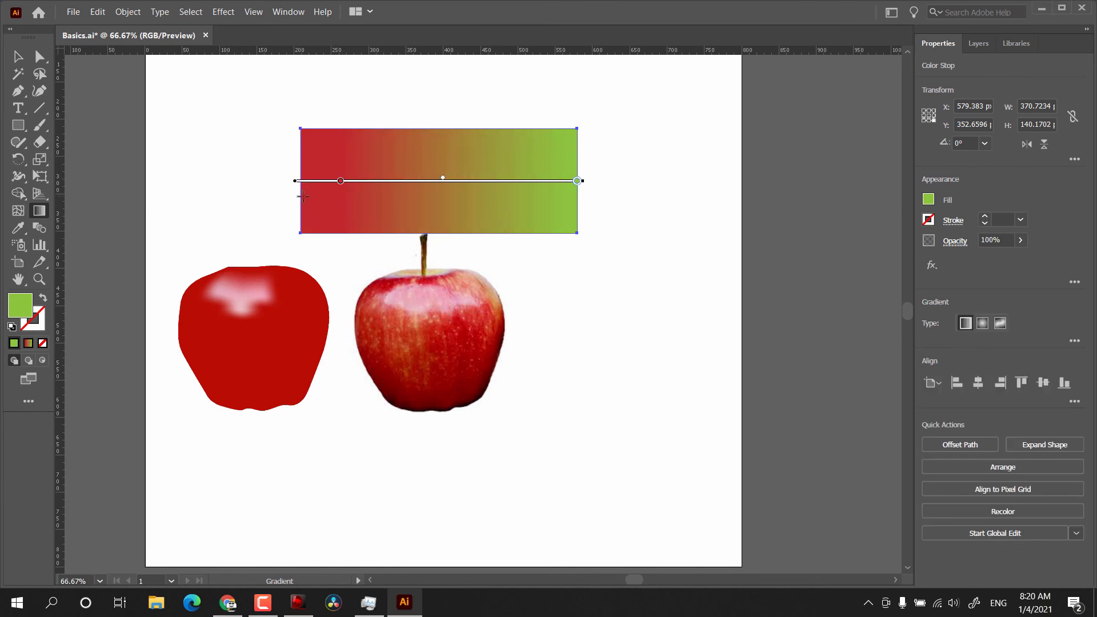
- Sample a red and then the pink highlight from the apple photo as the rectangle's fill using the Eyedropper
{"action": "left_click", "coordinate": [17, 231]}
{"action": "right_click", "coordinate": [17, 231]}
{"action": "left_click", "coordinate": [17, 231]}
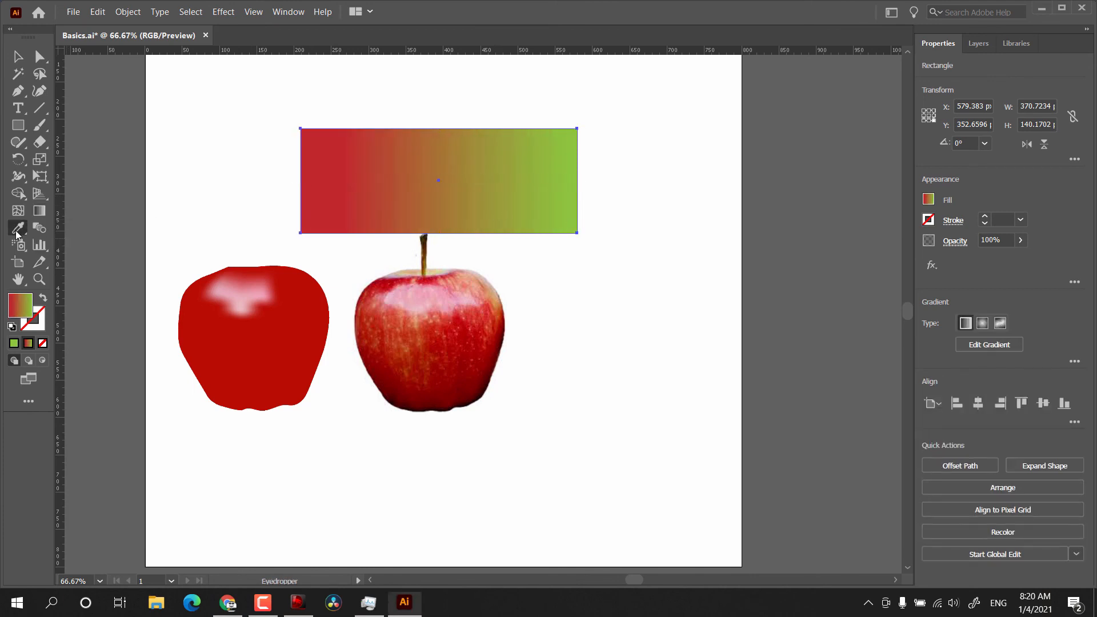
{"action": "left_click", "coordinate": [425, 322]}
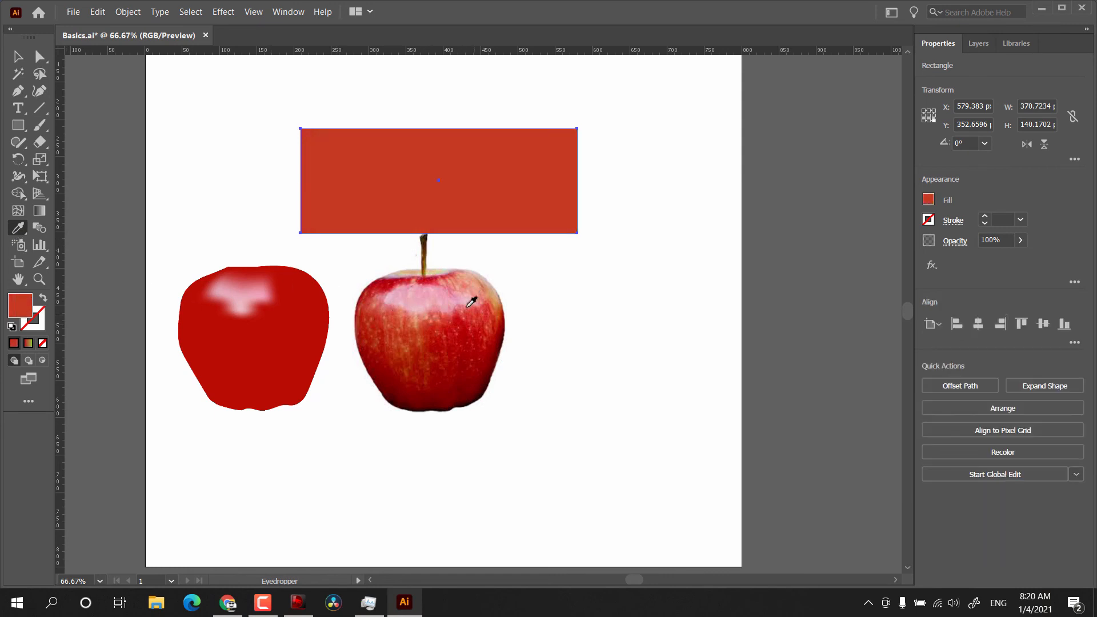
{"action": "left_click", "coordinate": [433, 301]}
- Measure a distance within the pink rectangle using the Measure tool
{"action": "right_click", "coordinate": [18, 228]}
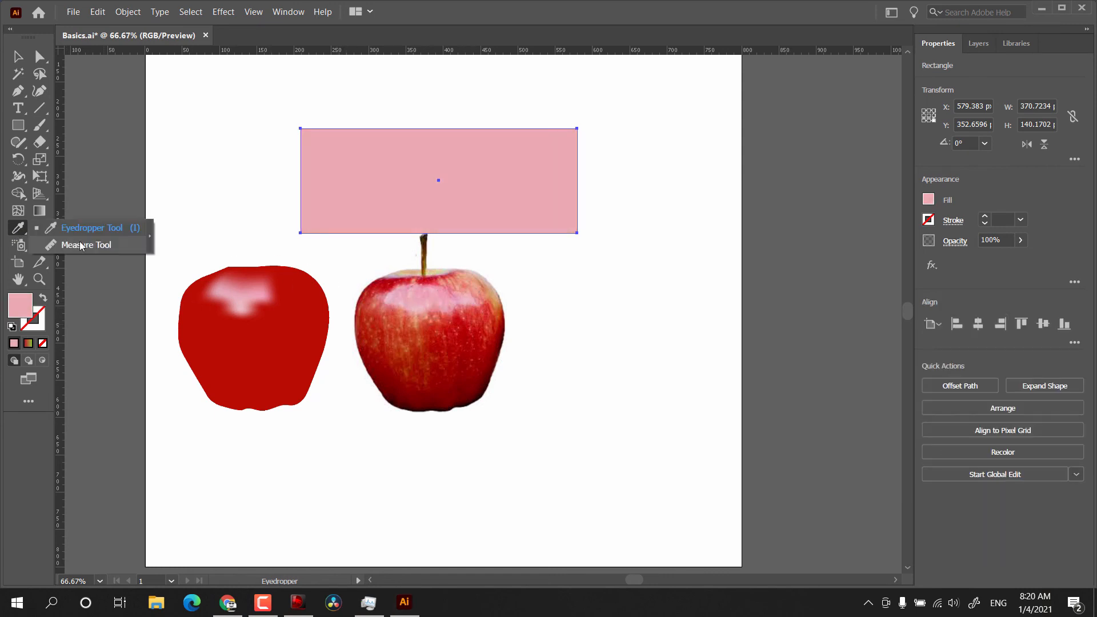
{"action": "left_click", "coordinate": [87, 246]}
{"action": "left_click", "coordinate": [443, 189]}
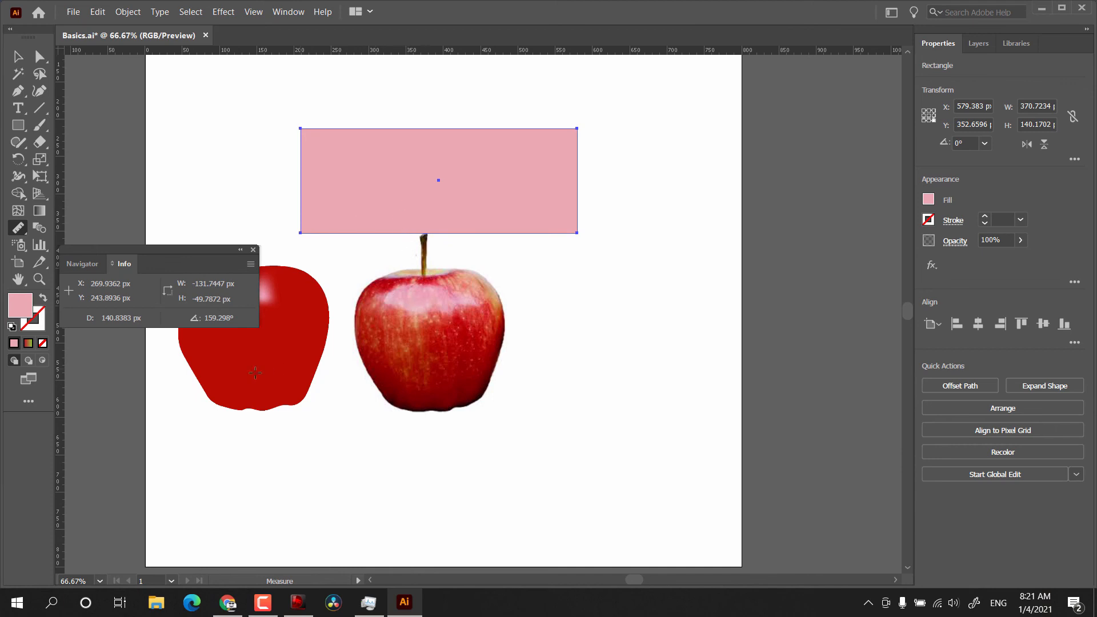
- Blend the large teal rectangle with the small blue rectangle inside it using the Blend tool, and deselect the result
{"action": "left_click", "coordinate": [41, 232]}
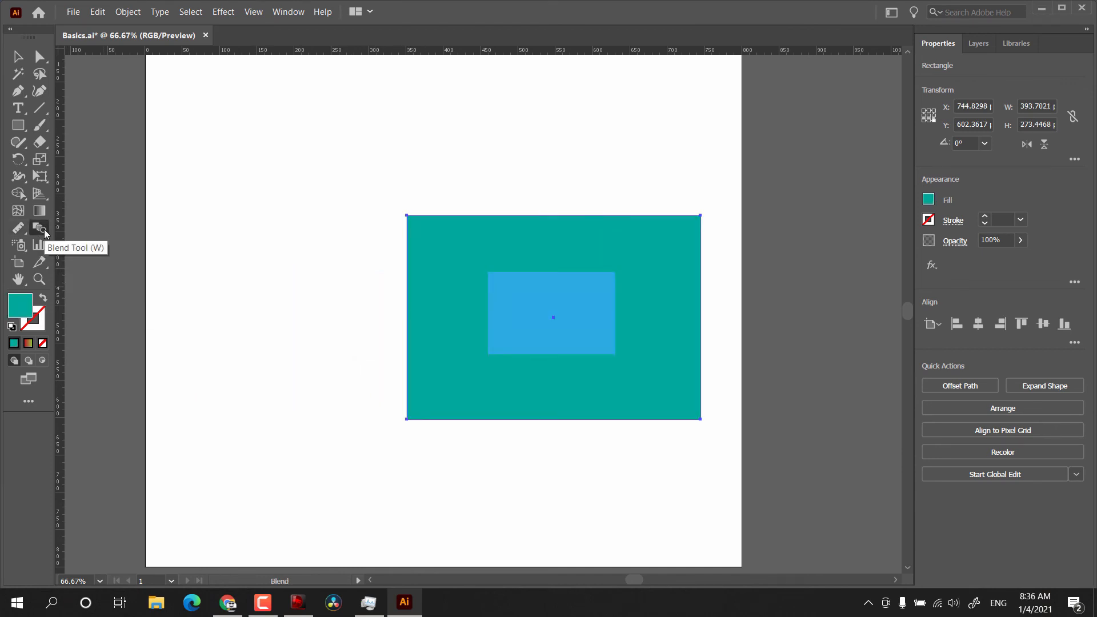
{"action": "left_click", "coordinate": [44, 231]}
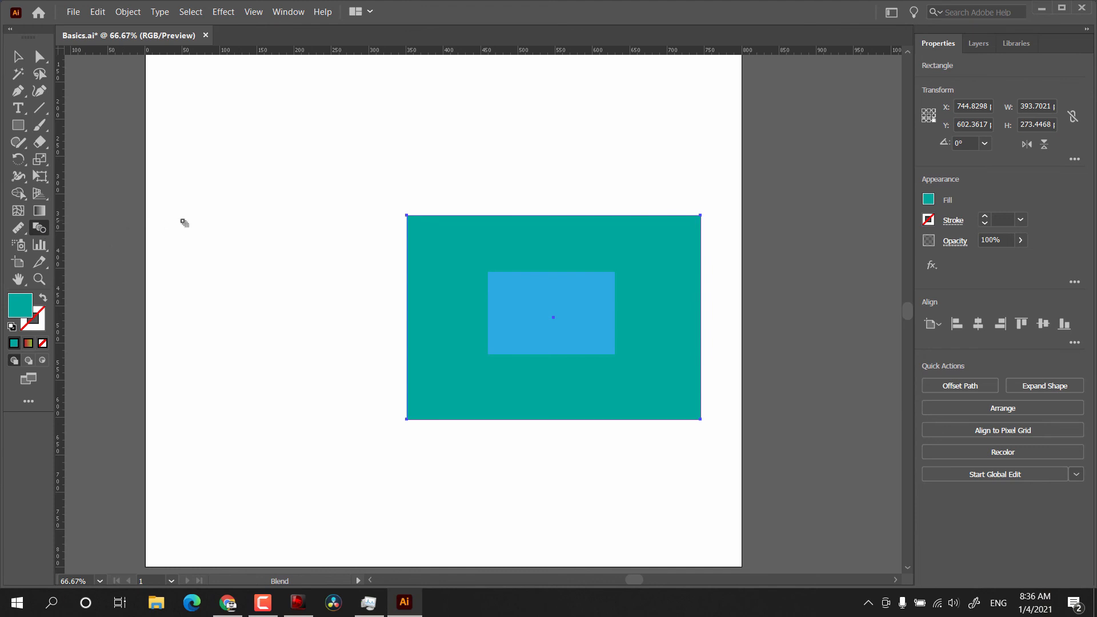
{"action": "left_click", "coordinate": [448, 235]}
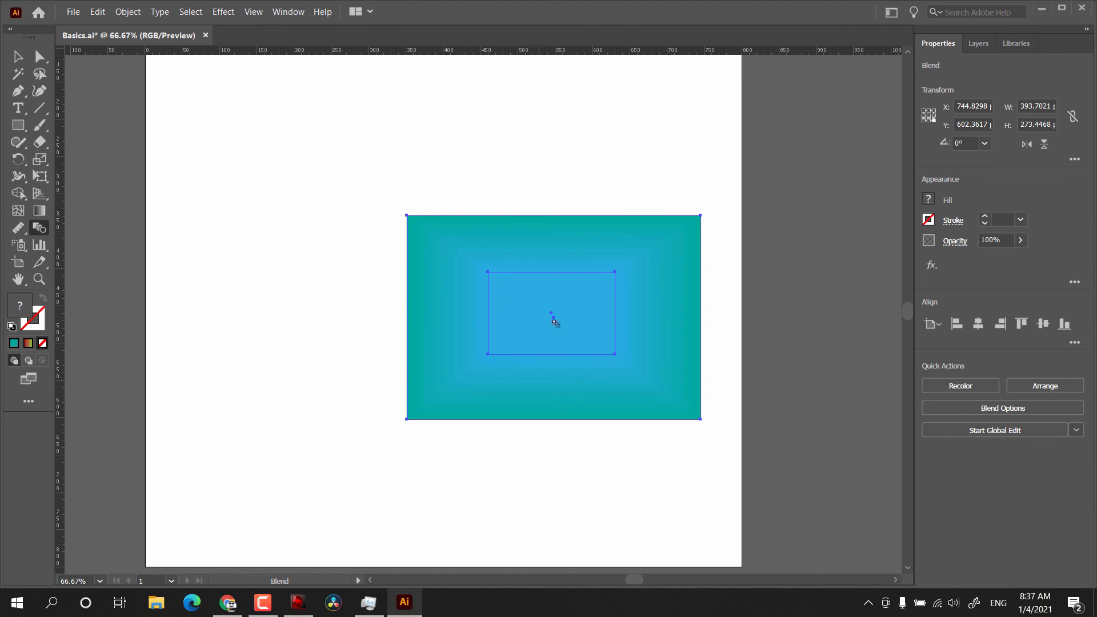
{"action": "left_click", "coordinate": [18, 57]}
{"action": "left_click", "coordinate": [271, 185]}
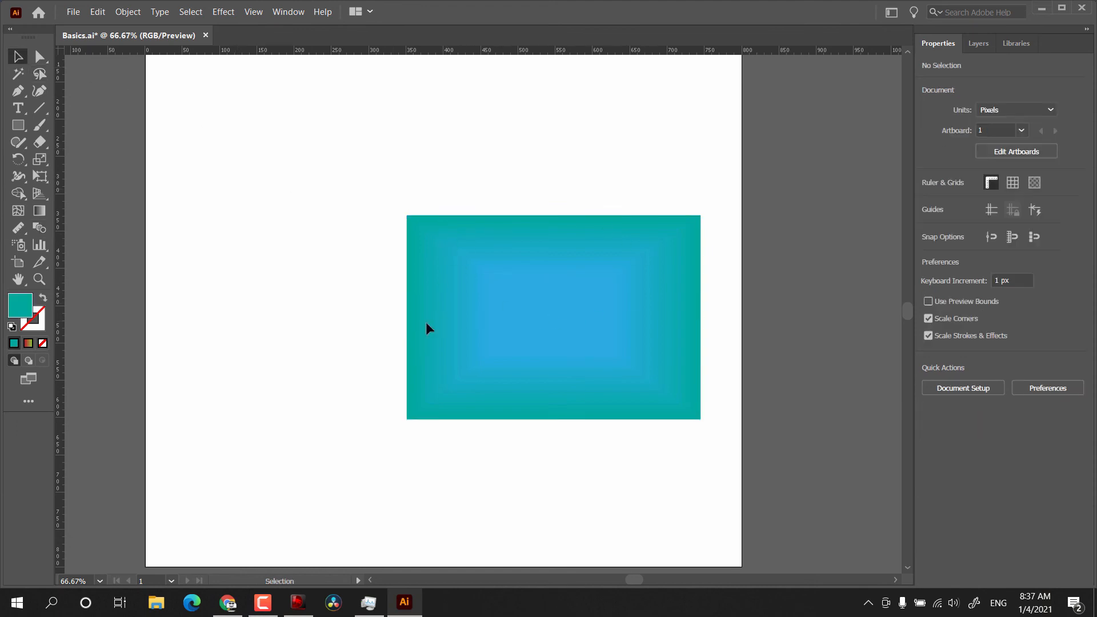
- Choose the blue RSS feed icon from the symbols and spray copies of it beside the blended rectangle with the Symbol Sprayer
{"action": "left_click", "coordinate": [20, 245]}
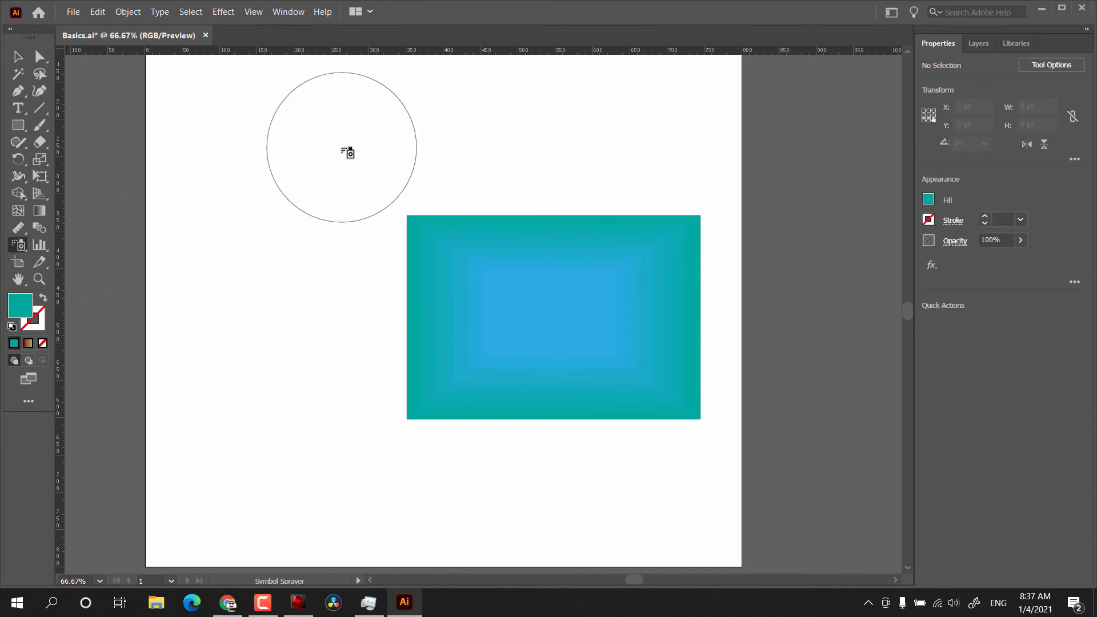
{"action": "key", "text": "v"}
{"action": "left_click", "coordinate": [290, 14]}
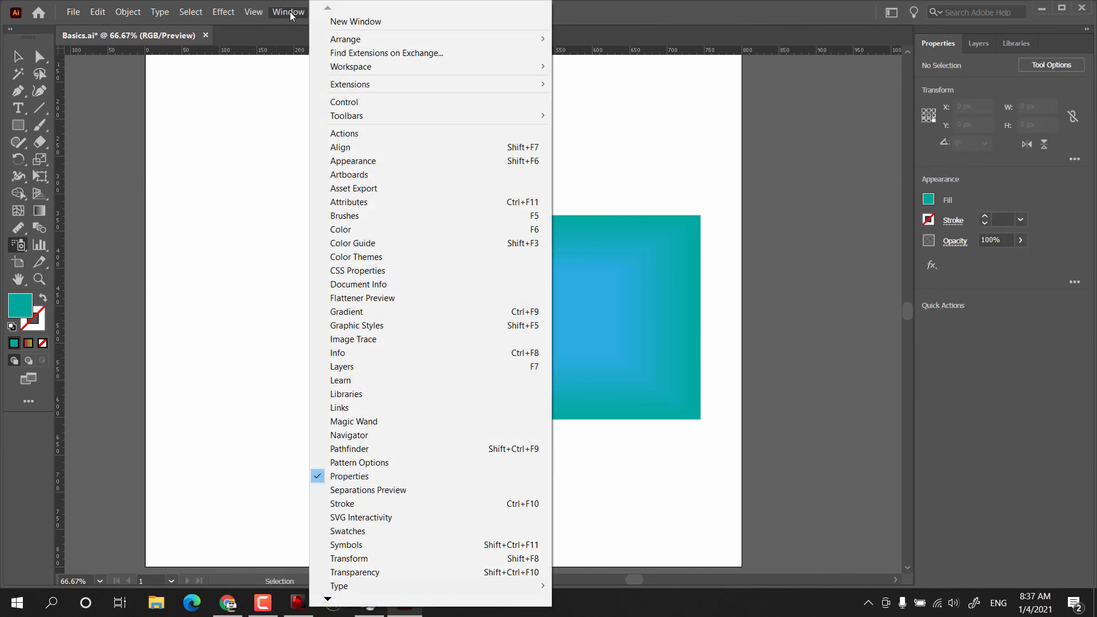
{"action": "left_click", "coordinate": [364, 547]}
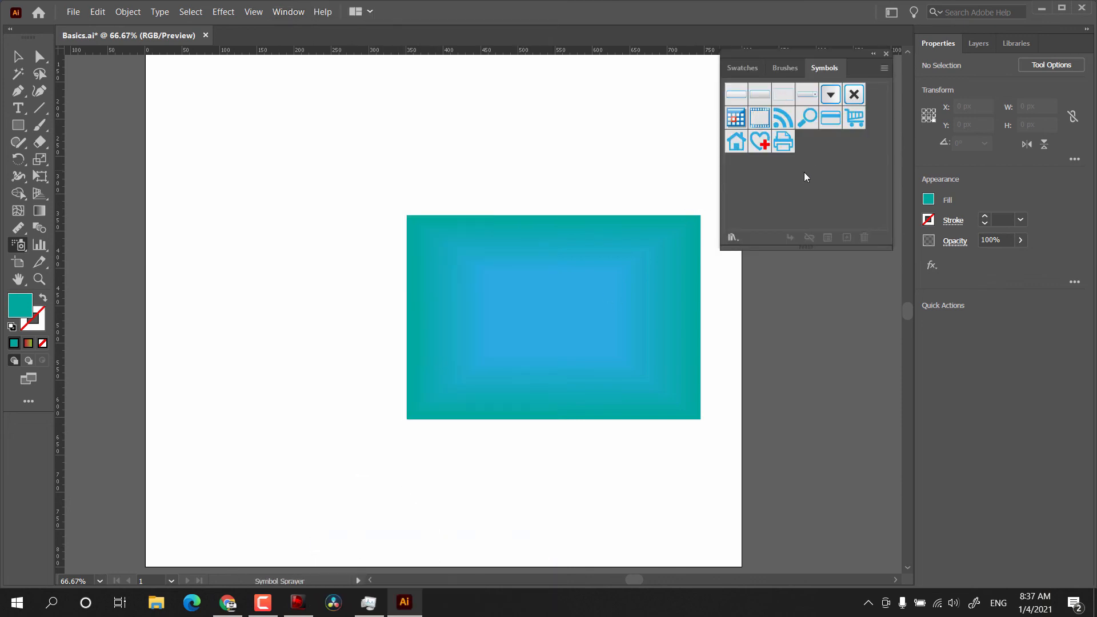
{"action": "left_click", "coordinate": [782, 118]}
{"action": "mouse_move", "coordinate": [269, 176]}
{"action": "left_mouse_down"}
{"action": "mouse_move", "coordinate": [227, 198]}
{"action": "mouse_move", "coordinate": [216, 245]}
{"action": "mouse_move", "coordinate": [272, 286]}
{"action": "mouse_move", "coordinate": [322, 181]}
{"action": "mouse_move", "coordinate": [384, 145]}
{"action": "mouse_move", "coordinate": [419, 207]}
{"action": "mouse_move", "coordinate": [288, 176]}
{"action": "mouse_move", "coordinate": [228, 119]}
{"action": "mouse_move", "coordinate": [185, 319]}
{"action": "mouse_move", "coordinate": [227, 398]}
{"action": "mouse_move", "coordinate": [282, 365]}
{"action": "left_mouse_up"}
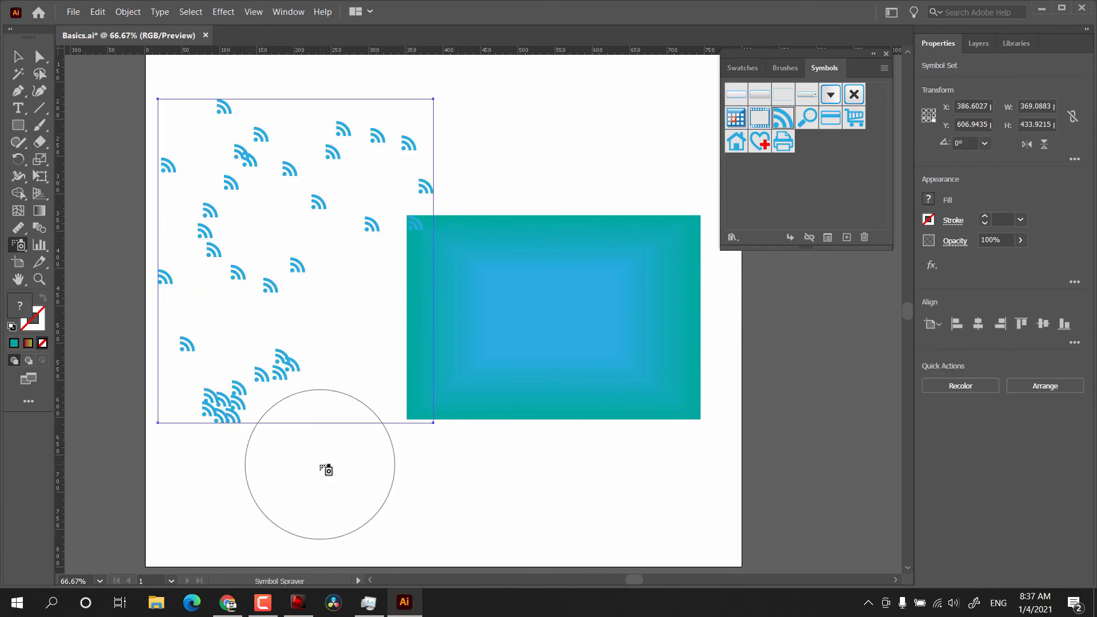
- Open the Artistic Textures symbol library and spray its fifth texture above the blended rectangle and among the feed icons
{"action": "left_click", "coordinate": [884, 68]}
{"action": "mouse_move", "coordinate": [941, 315]}
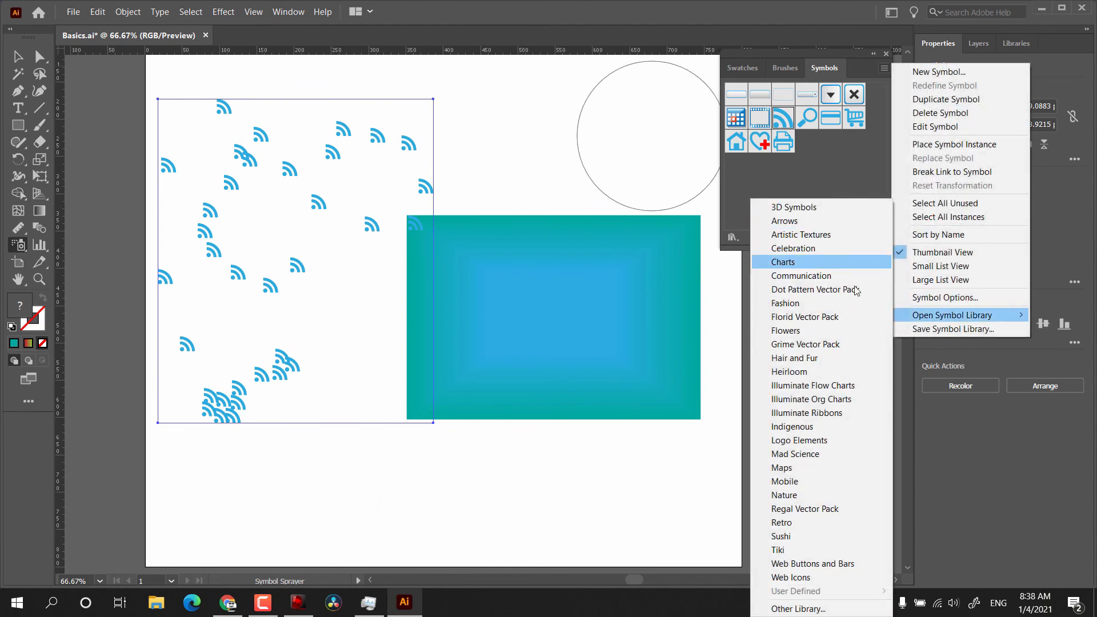
{"action": "left_click", "coordinate": [800, 235]}
{"action": "left_click", "coordinate": [592, 309]}
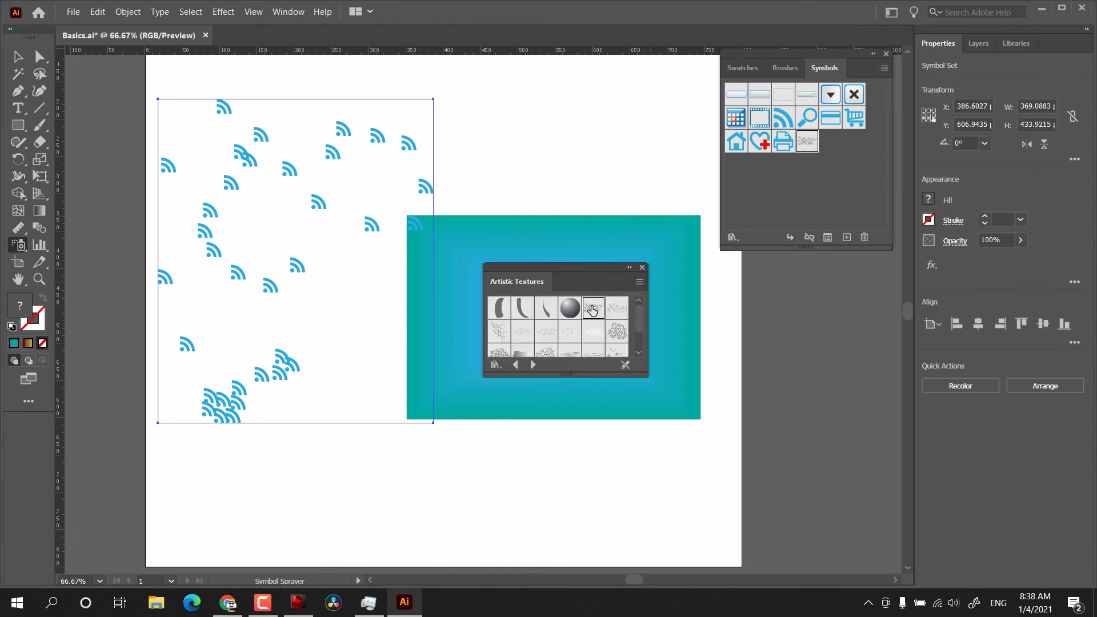
{"action": "mouse_move", "coordinate": [525, 129]}
{"action": "left_mouse_down"}
{"action": "mouse_move", "coordinate": [350, 250]}
{"action": "mouse_move", "coordinate": [343, 308]}
{"action": "mouse_move", "coordinate": [293, 174]}
{"action": "mouse_move", "coordinate": [344, 153]}
{"action": "mouse_move", "coordinate": [449, 181]}
{"action": "mouse_move", "coordinate": [357, 199]}
{"action": "left_mouse_up"}
{"action": "left_click", "coordinate": [335, 304]}
{"action": "left_click", "coordinate": [289, 202]}
{"action": "left_click", "coordinate": [290, 170]}
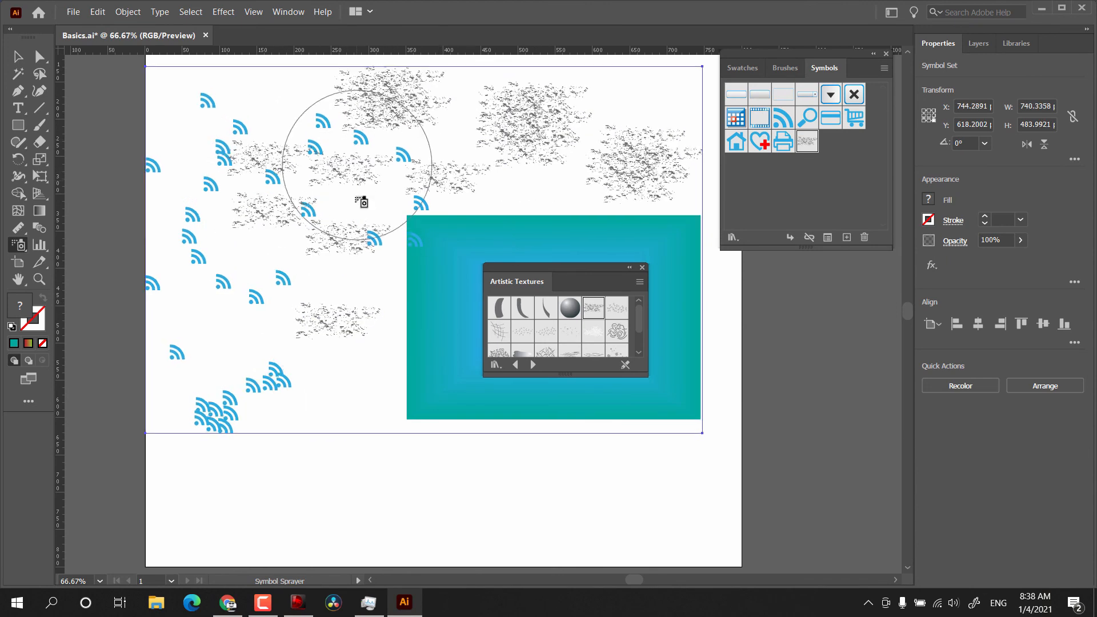
- Push the sprayed texture symbols around with the Symbol Shifter and adjust their spacing with the Symbol Scruncher
{"action": "left_click_drag", "start_coordinate": [23, 248], "coordinate": [64, 264]}
{"action": "mouse_move", "coordinate": [698, 229]}
{"action": "left_mouse_down"}
{"action": "mouse_move", "coordinate": [705, 357]}
{"action": "mouse_move", "coordinate": [680, 450]}
{"action": "left_mouse_up"}
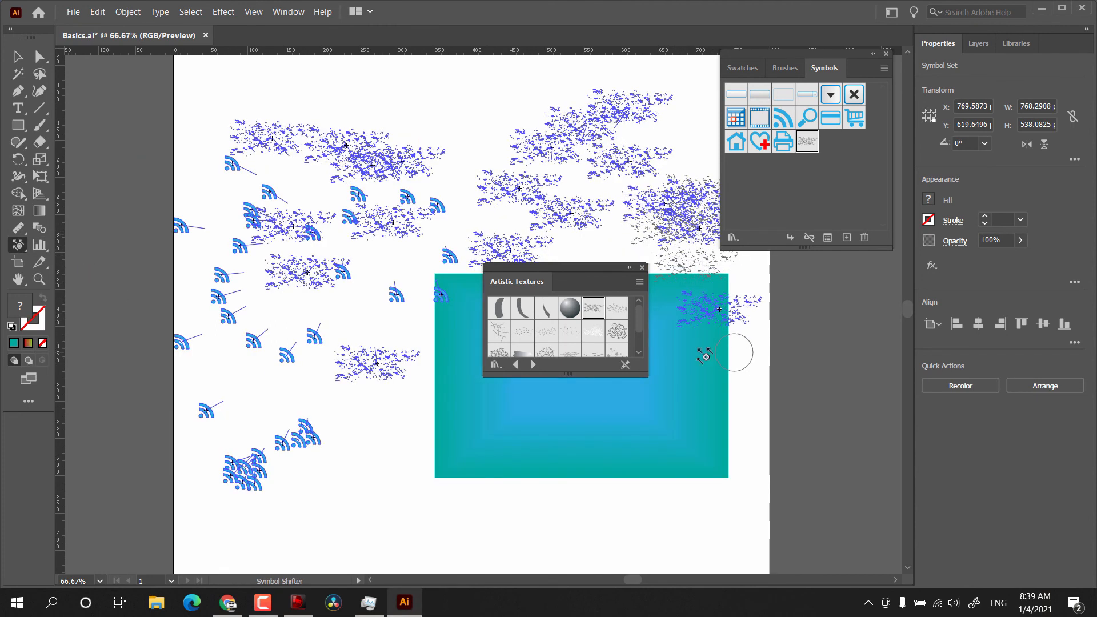
{"action": "left_click_drag", "start_coordinate": [19, 245], "coordinate": [55, 280]}
{"action": "mouse_move", "coordinate": [379, 166]}
{"action": "left_mouse_down"}
{"action": "mouse_move", "coordinate": [281, 135]}
{"action": "mouse_move", "coordinate": [306, 134]}
{"action": "mouse_move", "coordinate": [303, 149]}
{"action": "left_mouse_up"}
- Enlarge the sprayed texture symbols with the Symbol Sizer and rotate them with the Symbol Spinner
{"action": "left_click_drag", "start_coordinate": [12, 246], "coordinate": [99, 306]}
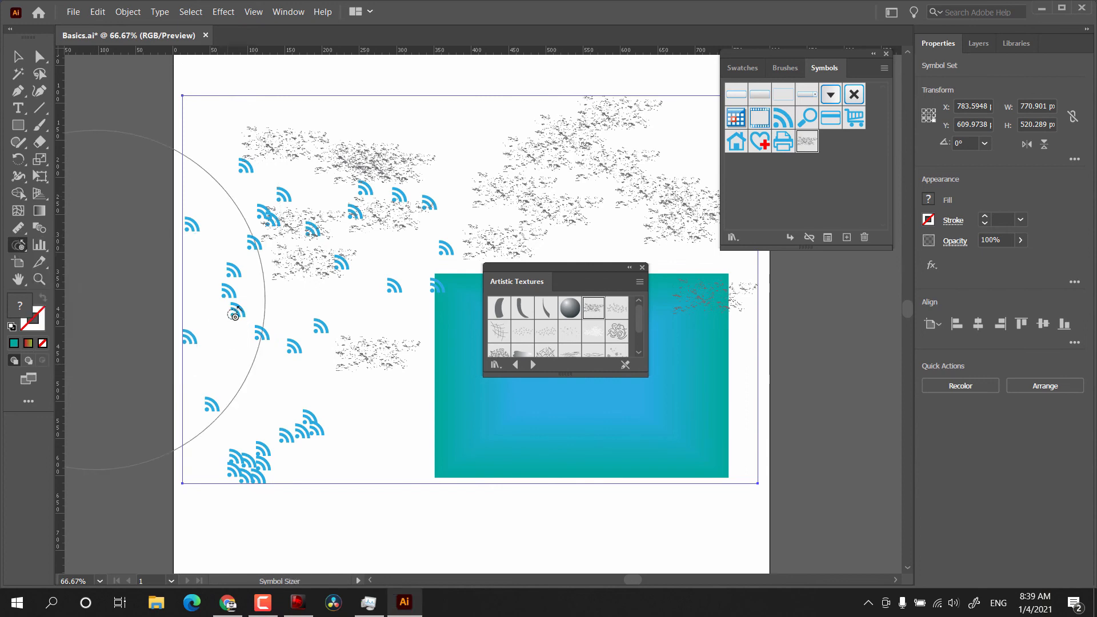
{"action": "mouse_move", "coordinate": [369, 238]}
{"action": "left_mouse_down"}
{"action": "mouse_move", "coordinate": [355, 208]}
{"action": "mouse_move", "coordinate": [404, 170]}
{"action": "mouse_move", "coordinate": [457, 160]}
{"action": "mouse_move", "coordinate": [491, 188]}
{"action": "mouse_move", "coordinate": [489, 236]}
{"action": "left_mouse_up"}
{"action": "mouse_move", "coordinate": [18, 245]}
{"action": "left_mouse_down"}
{"action": "mouse_move", "coordinate": [73, 332]}
{"action": "mouse_move", "coordinate": [92, 314]}
{"action": "left_mouse_up"}
{"action": "mouse_move", "coordinate": [482, 249]}
{"action": "left_mouse_down"}
{"action": "mouse_move", "coordinate": [534, 171]}
{"action": "mouse_move", "coordinate": [333, 251]}
{"action": "left_mouse_up"}
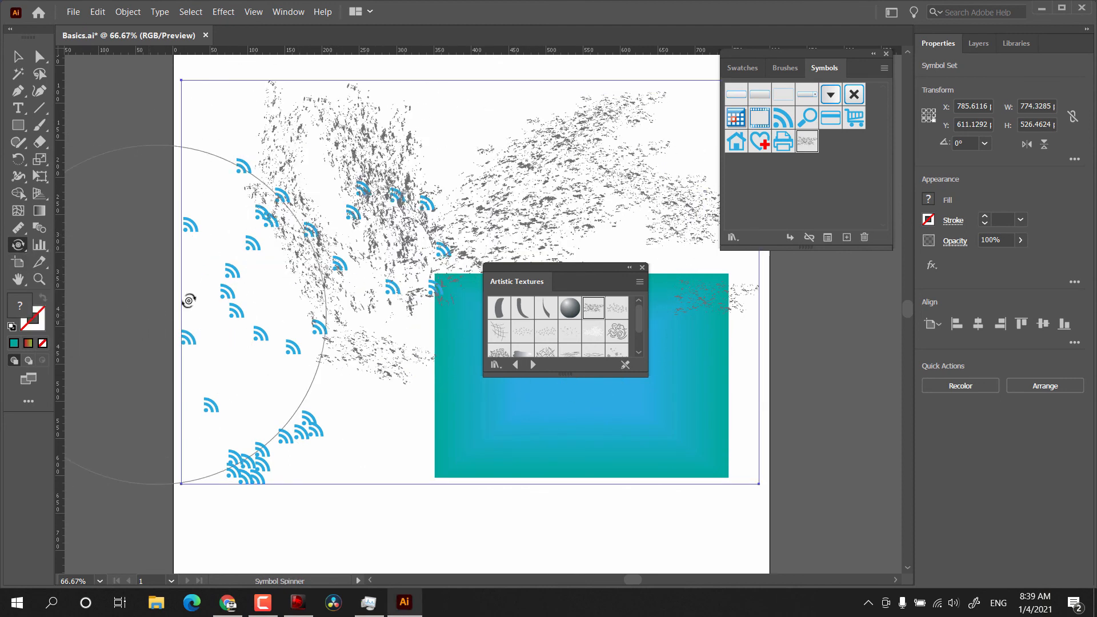
- Draw a column graph on the artboard and enter 2 and 3 in the second and third cells of its data
{"action": "left_click", "coordinate": [34, 248]}
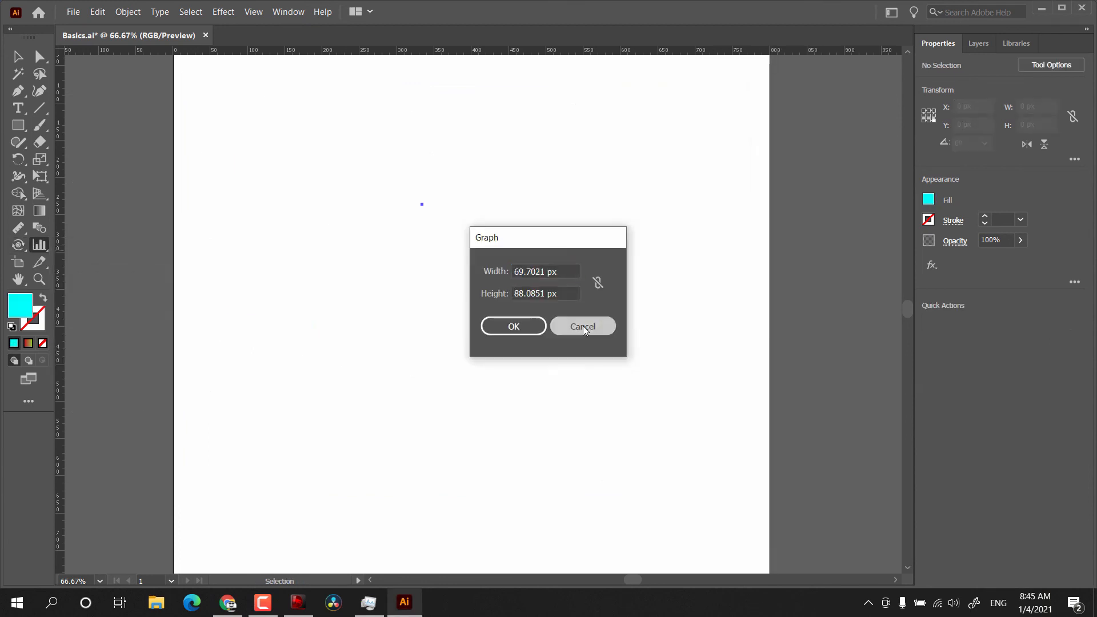
{"action": "left_click", "coordinate": [581, 323]}
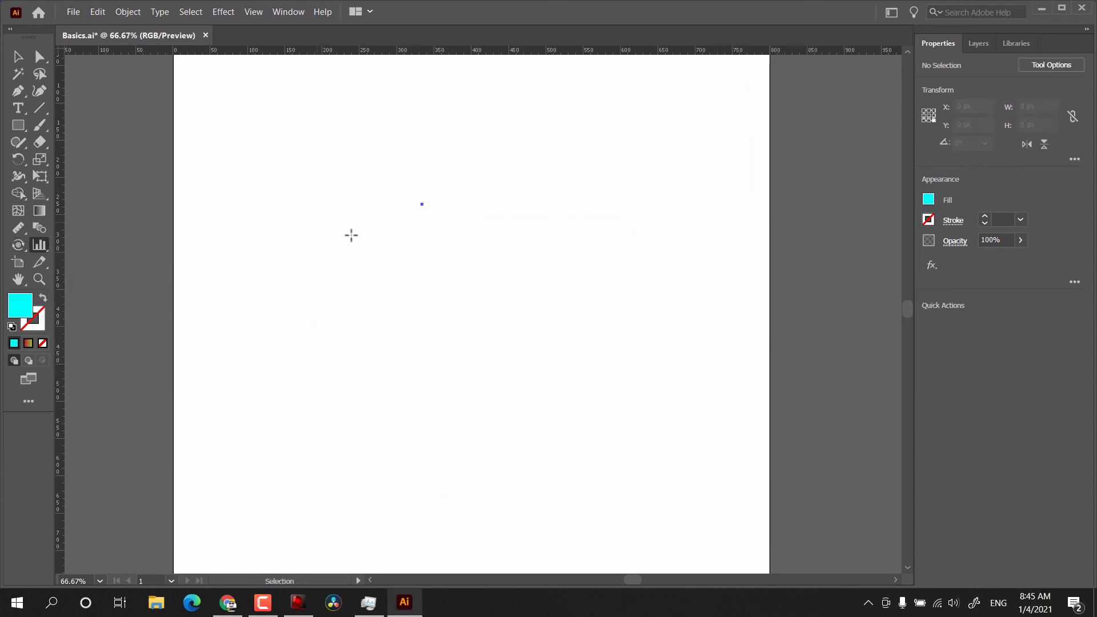
{"action": "left_click_drag", "start_coordinate": [317, 222], "coordinate": [568, 377]}
{"action": "left_click", "coordinate": [457, 276]}
{"action": "type", "text": "2"}
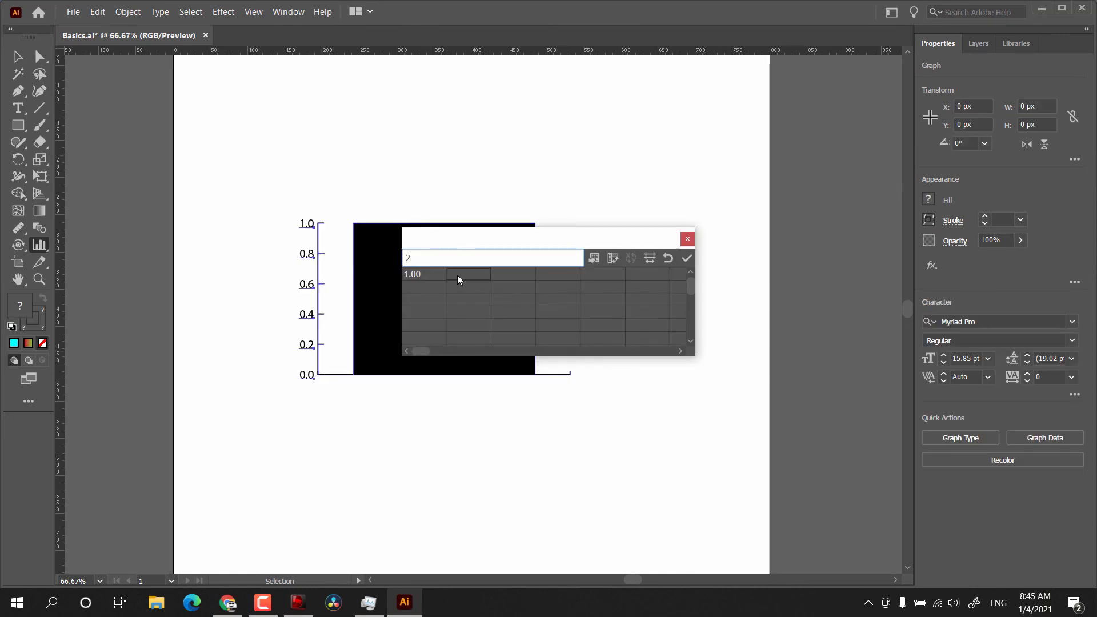
{"action": "key", "text": "KP_Enter"}
{"action": "left_click", "coordinate": [517, 275]}
{"action": "type", "text": "3"}
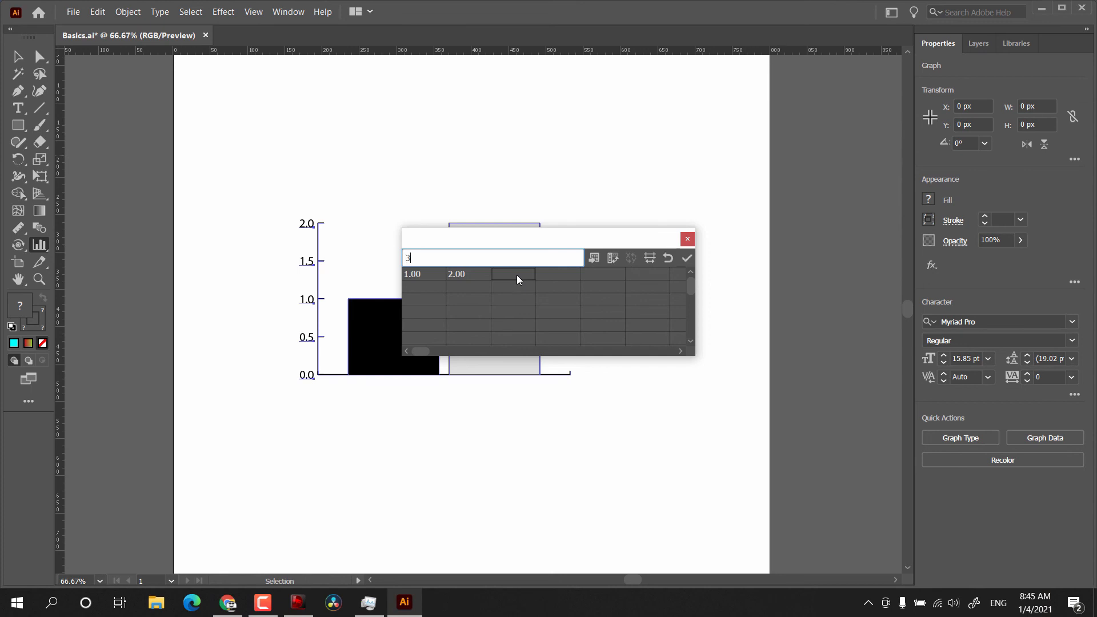
{"action": "key", "text": "KP_Enter"}
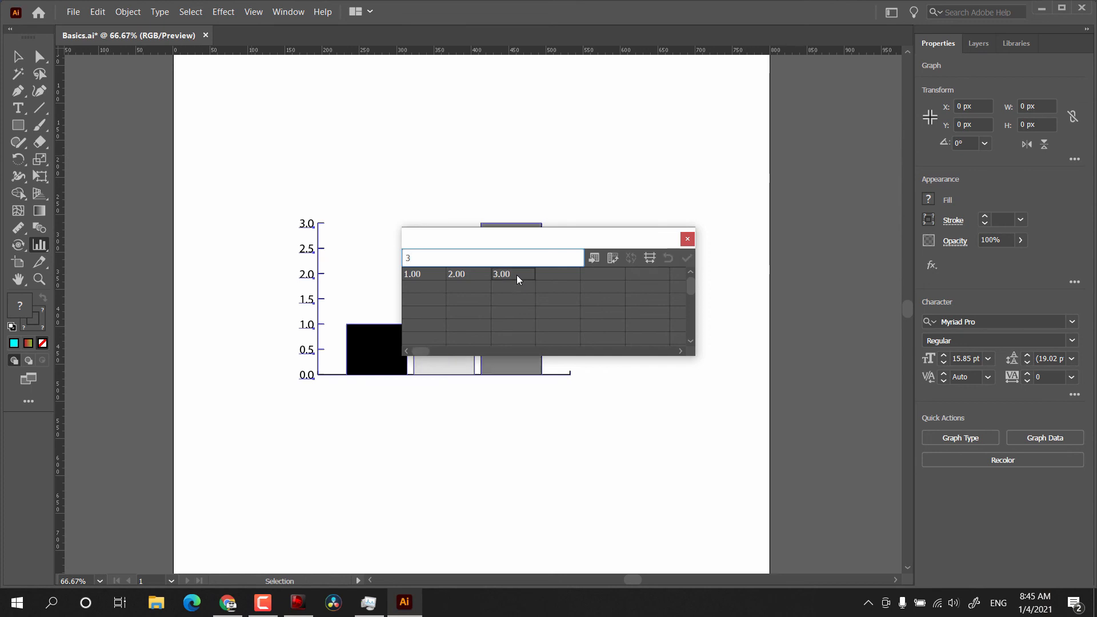
{"action": "left_click", "coordinate": [688, 240]}
{"action": "left_click", "coordinate": [39, 244]}
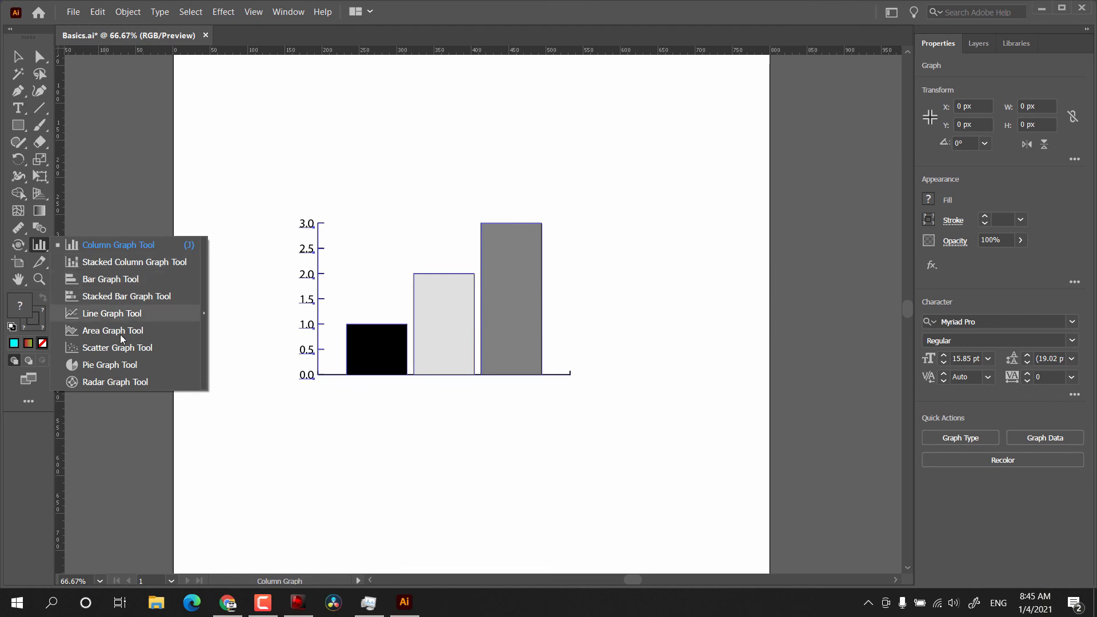
- Reduce the artboard's size from its upper right corner with the Artboard tool
{"action": "left_click", "coordinate": [18, 262]}
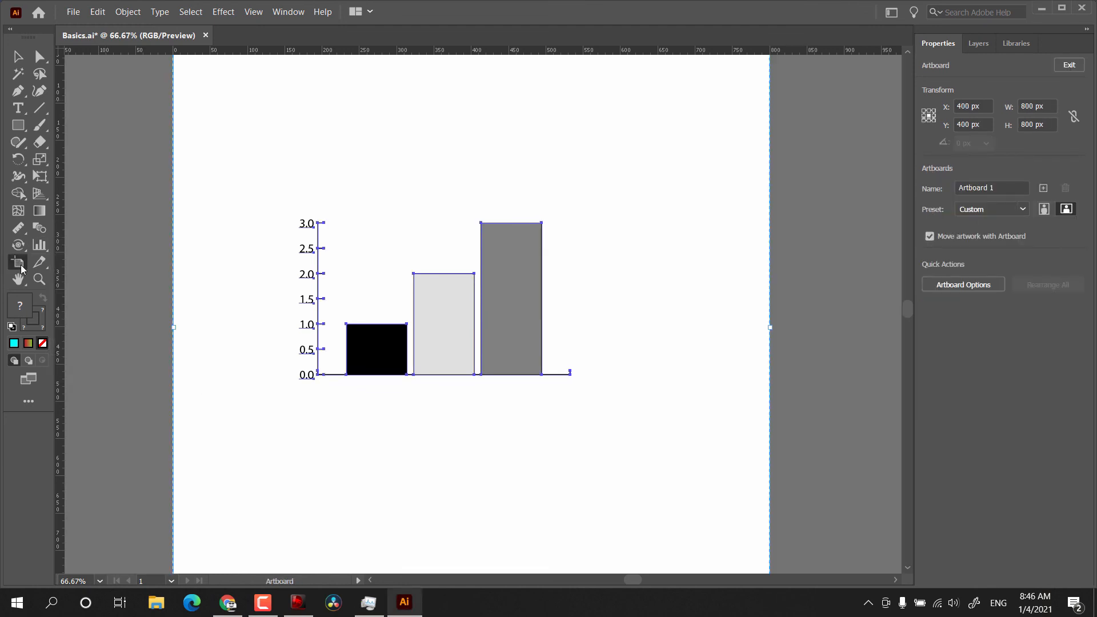
{"action": "left_click_drag", "start_coordinate": [724, 134], "coordinate": [705, 165]}
{"action": "left_click_drag", "start_coordinate": [750, 61], "coordinate": [581, 185]}
- Draw an extra artboard beside the existing one and delete it
{"action": "left_click_drag", "start_coordinate": [718, 167], "coordinate": [860, 340]}
{"action": "left_click_drag", "start_coordinate": [616, 183], "coordinate": [702, 378]}
{"action": "key", "text": "Delete"}
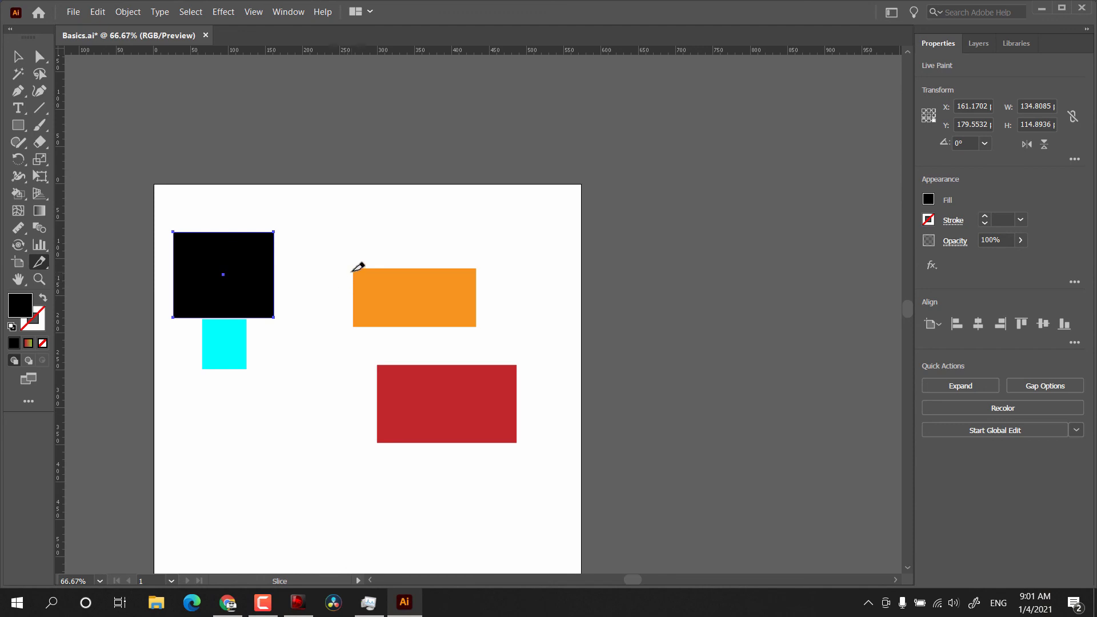
- Draw a slice of about 164 × 77 px around the orange rectangle with the Slice tool
{"action": "left_click_drag", "start_coordinate": [353, 269], "coordinate": [476, 327]}
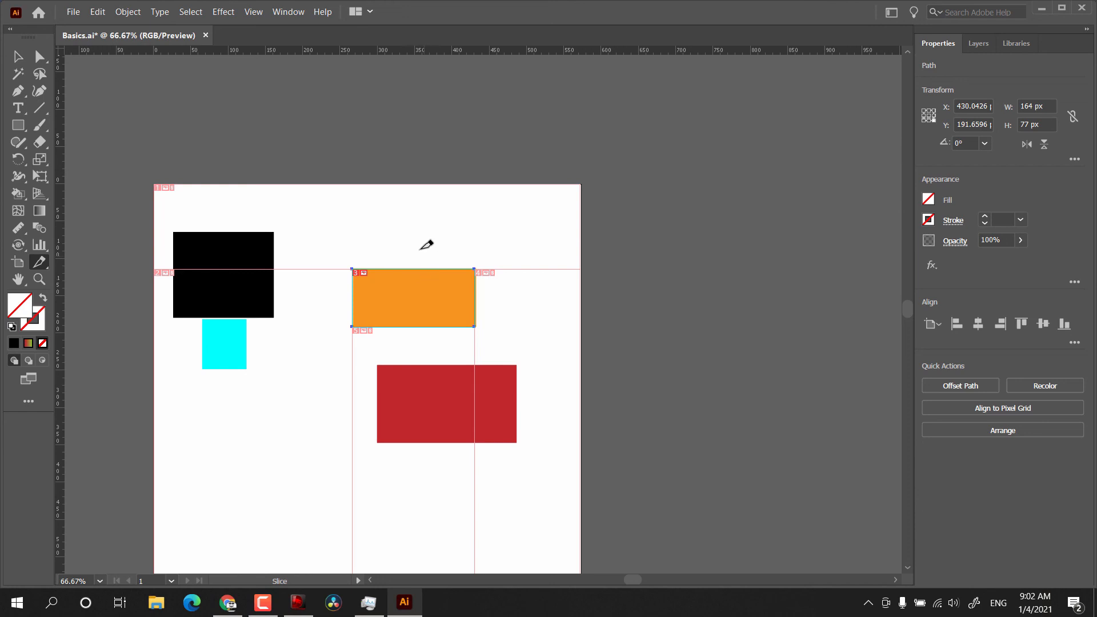
- Export all of the document's slices for the web as JPEG images to the desktop
{"action": "left_click", "coordinate": [73, 12]}
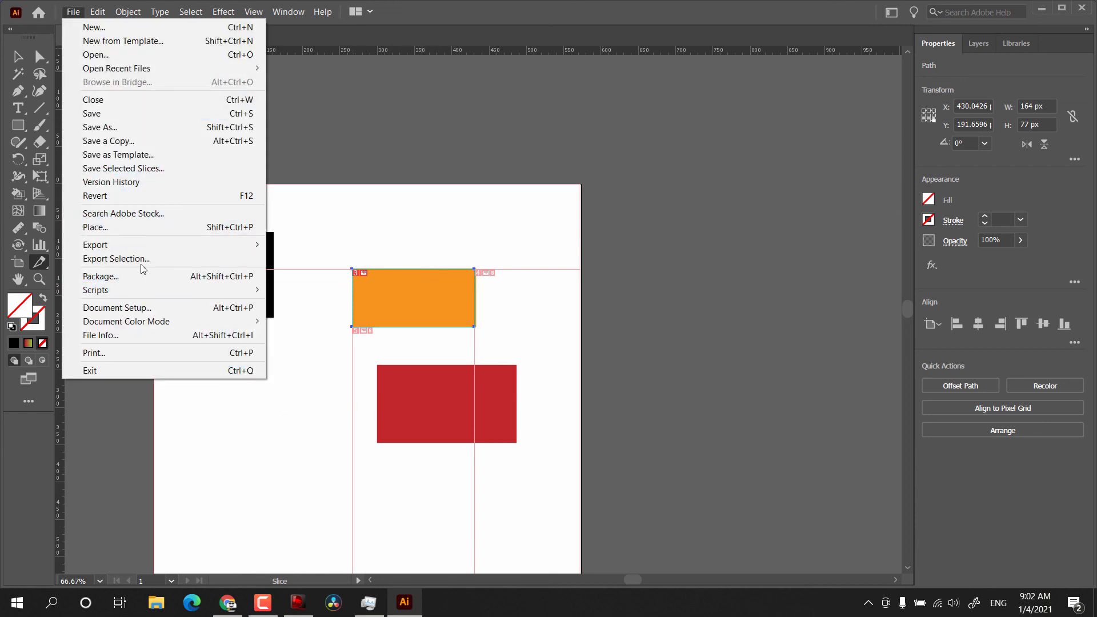
{"action": "mouse_move", "coordinate": [160, 246]}
{"action": "left_click", "coordinate": [342, 273]}
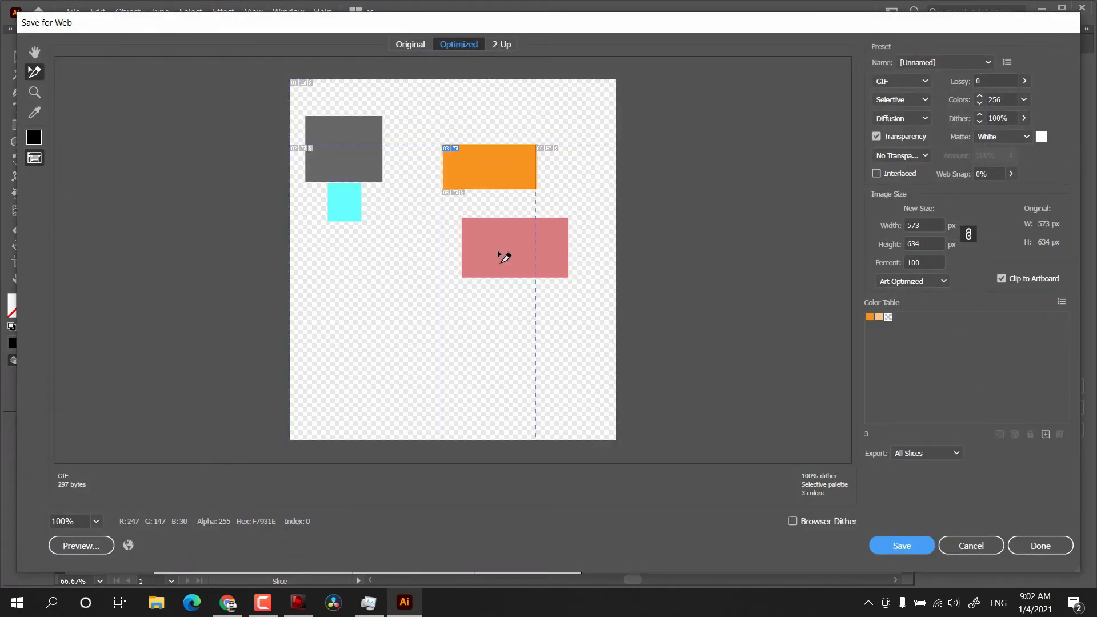
{"action": "left_click", "coordinate": [508, 261]}
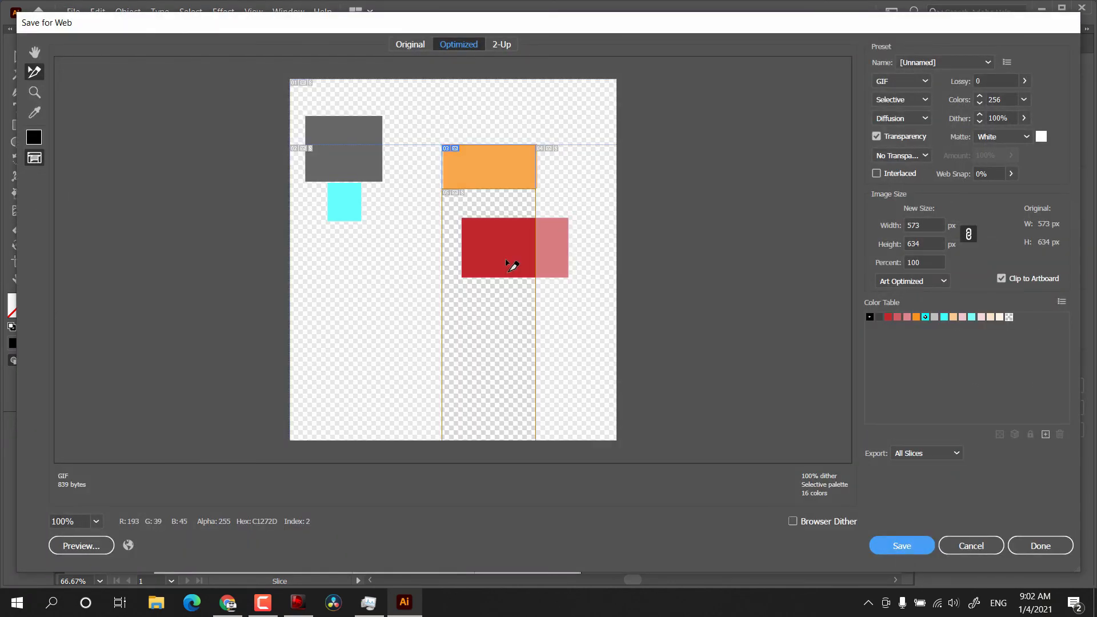
{"action": "left_click", "coordinate": [924, 81]}
{"action": "left_click", "coordinate": [916, 109]}
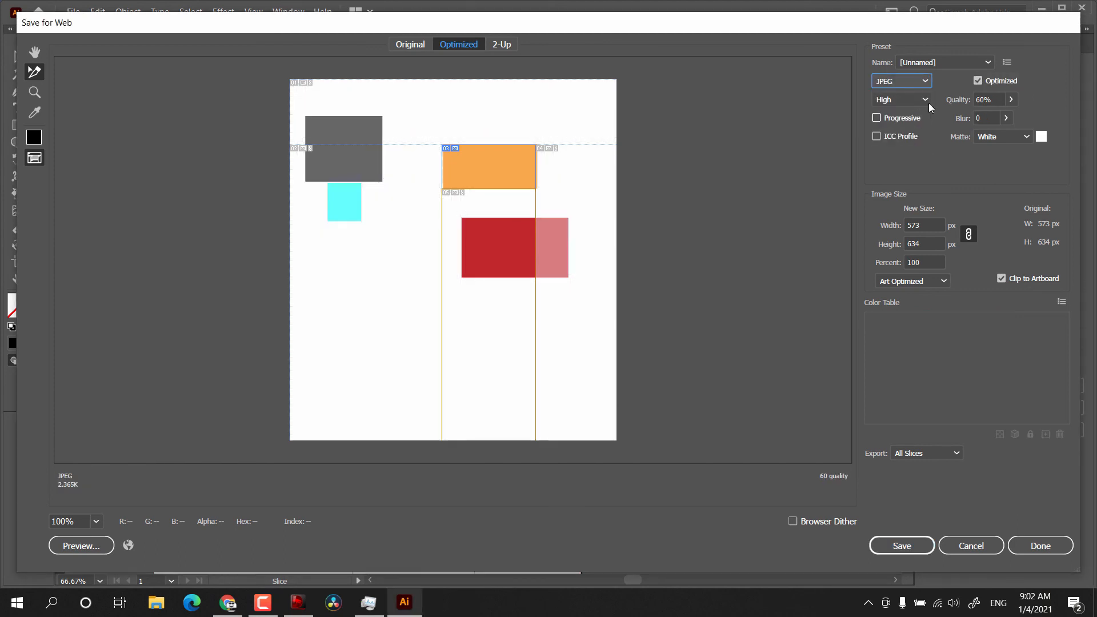
{"action": "left_click", "coordinate": [901, 545]}
{"action": "left_click", "coordinate": [444, 352]}
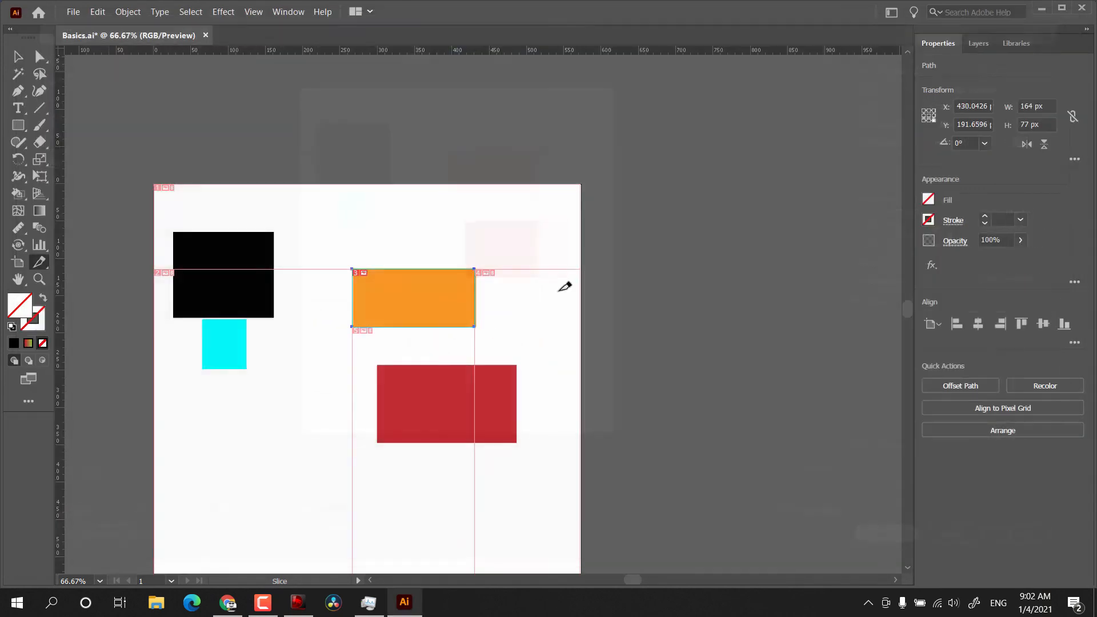
- Open the images folder on the desktop to examine the exported slices, and return to Illustrator
{"action": "left_click", "coordinate": [1041, 8]}
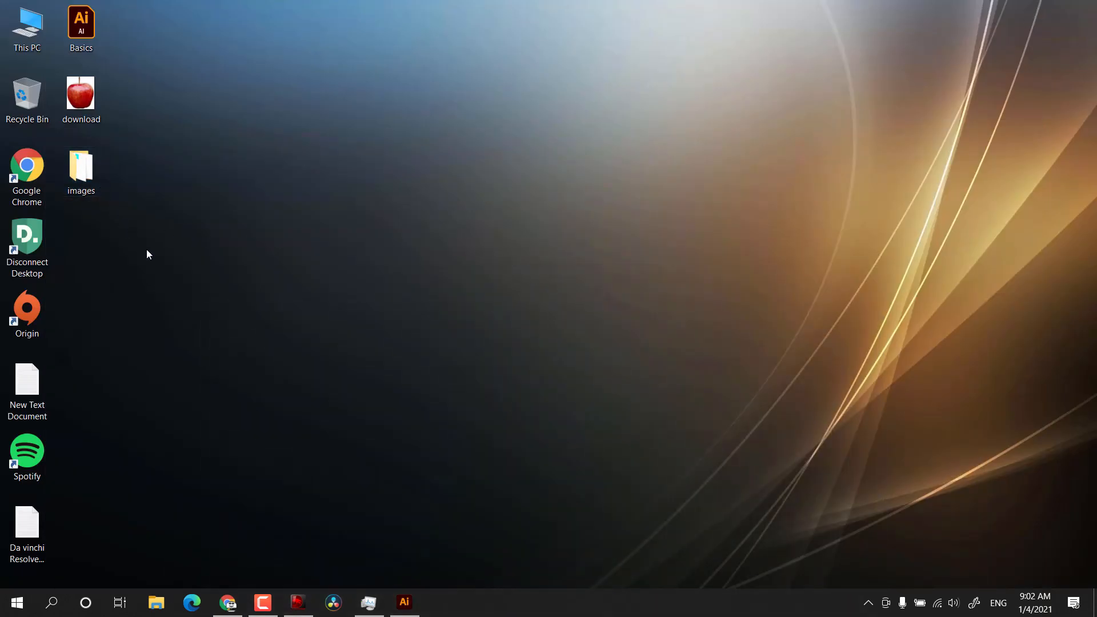
{"action": "double_click", "coordinate": [106, 181]}
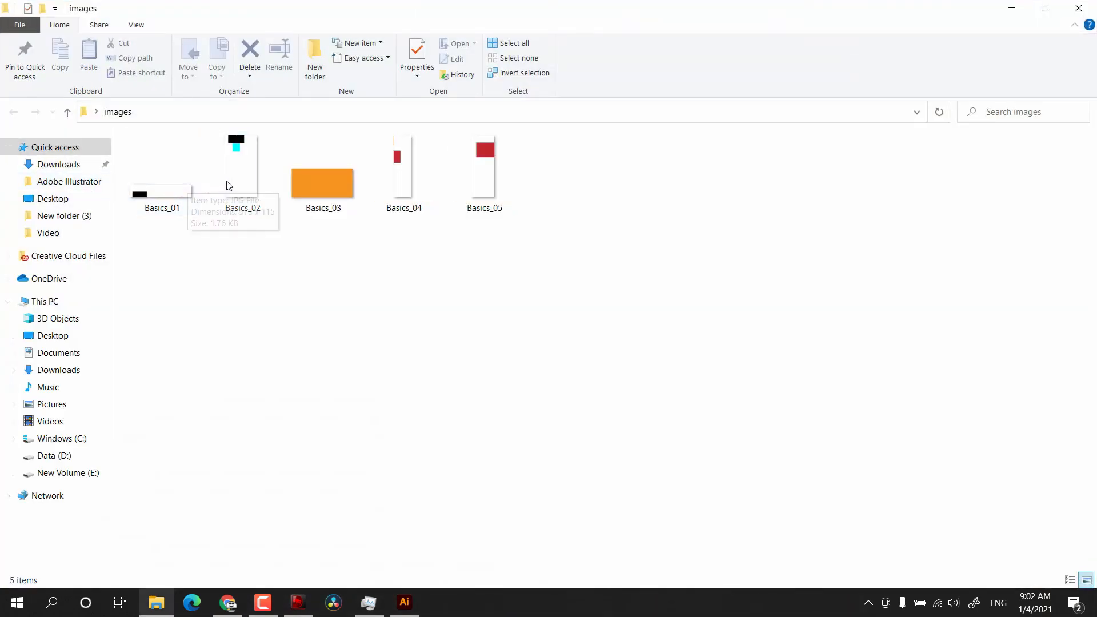
{"action": "left_click", "coordinate": [315, 193]}
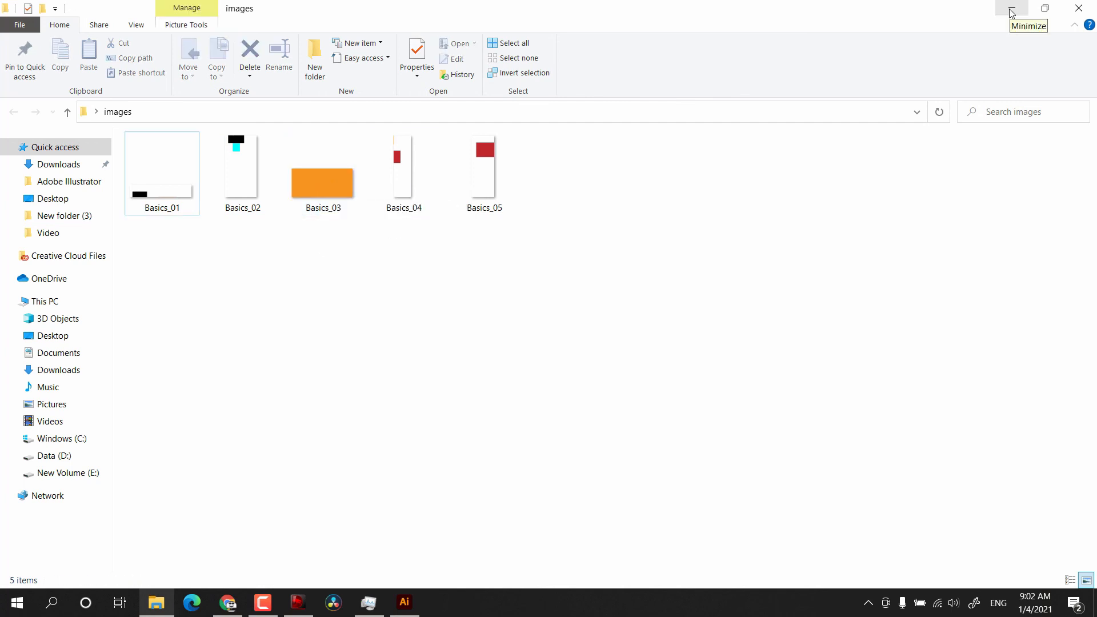
{"action": "left_click", "coordinate": [1010, 12]}
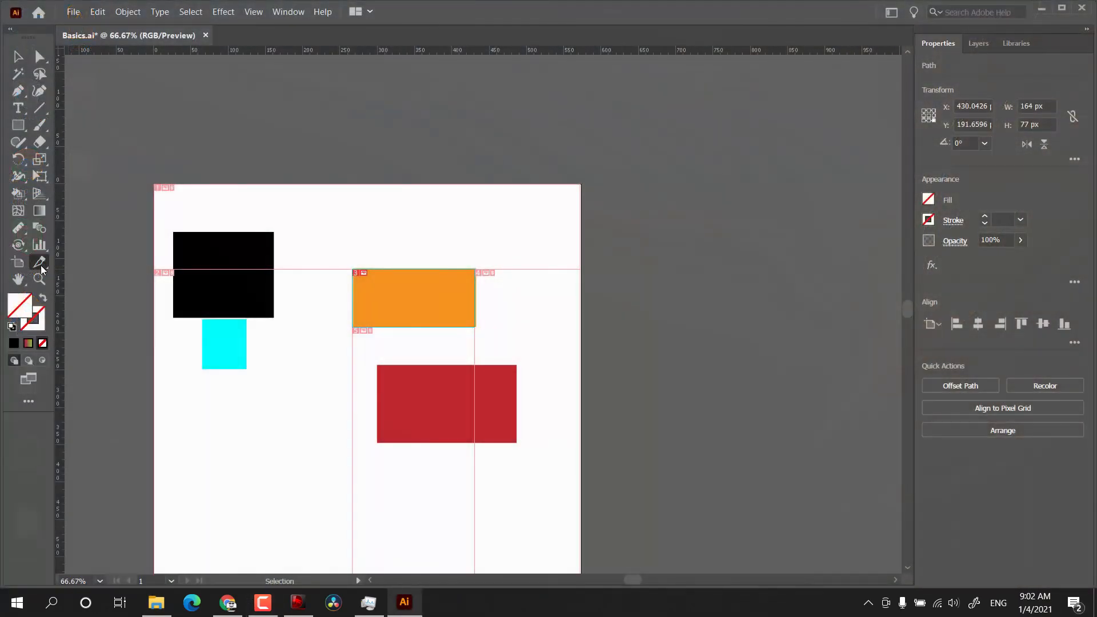
- Move the slice off the orange rectangle into the empty area above it with the Slice Selection tool
{"action": "left_click_drag", "start_coordinate": [41, 270], "coordinate": [86, 279]}
{"action": "left_click_drag", "start_coordinate": [409, 296], "coordinate": [280, 242]}
{"action": "left_click_drag", "start_coordinate": [290, 397], "coordinate": [379, 229]}
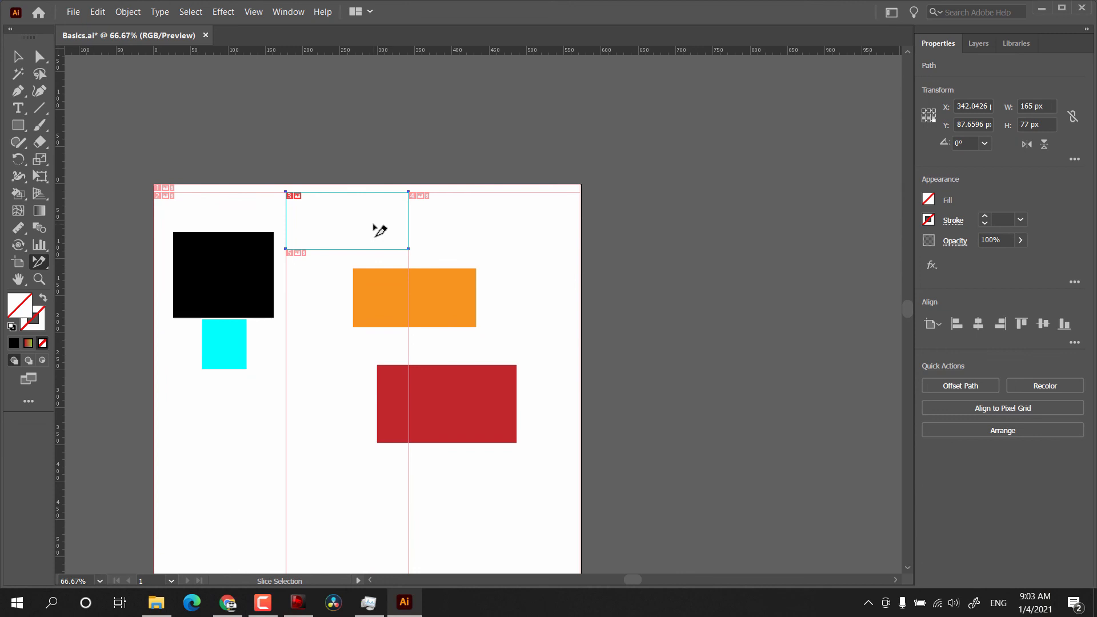
- Reposition the printable page area over the upper left part of the artboard with the Print Tiling tool
{"action": "left_click_drag", "start_coordinate": [18, 279], "coordinate": [68, 276]}
{"action": "left_click_drag", "start_coordinate": [241, 409], "coordinate": [227, 217]}
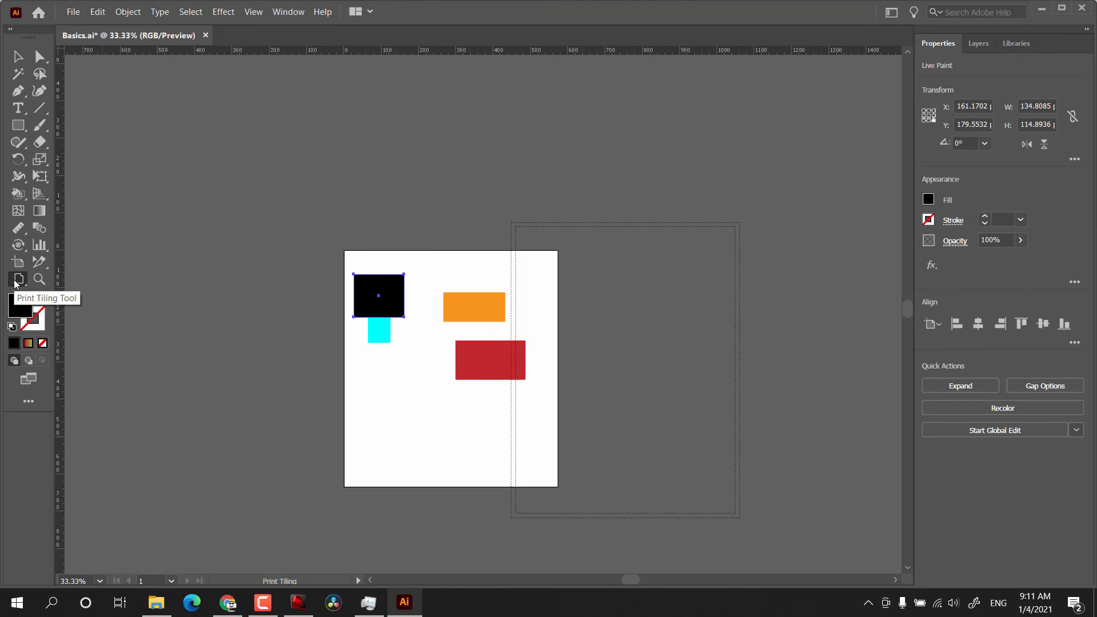
{"action": "left_click", "coordinate": [15, 281]}
{"action": "left_click_drag", "start_coordinate": [385, 252], "coordinate": [279, 495]}
- Check in the print preview how the artwork sits on the page, and leave the print settings
{"action": "left_click", "coordinate": [66, 17]}
{"action": "left_click", "coordinate": [105, 350]}
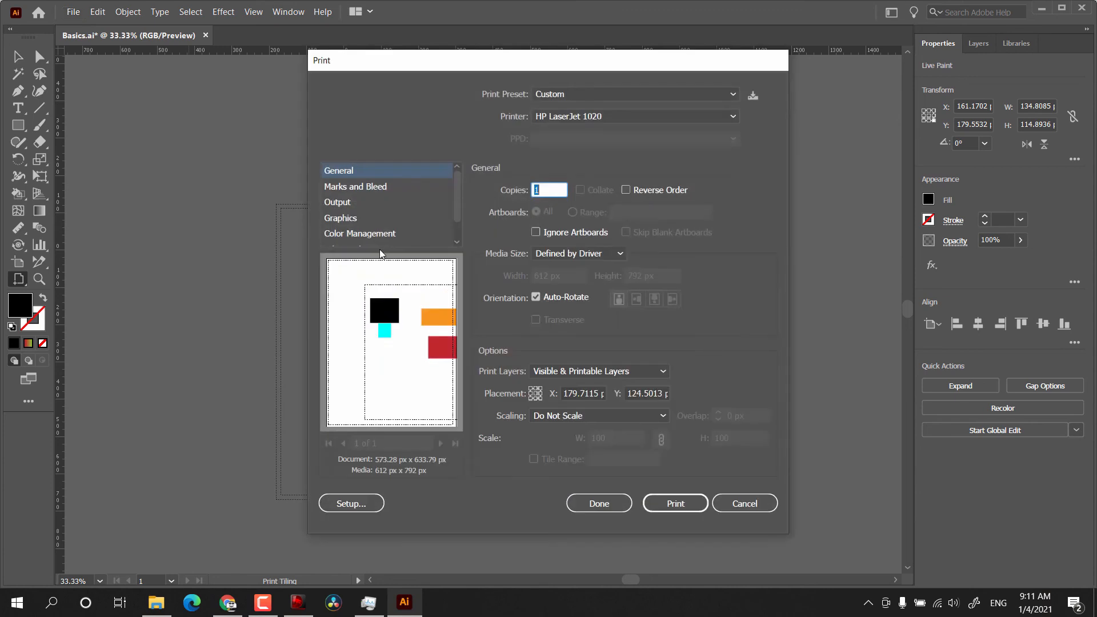
{"action": "left_click_drag", "start_coordinate": [397, 364], "coordinate": [321, 355]}
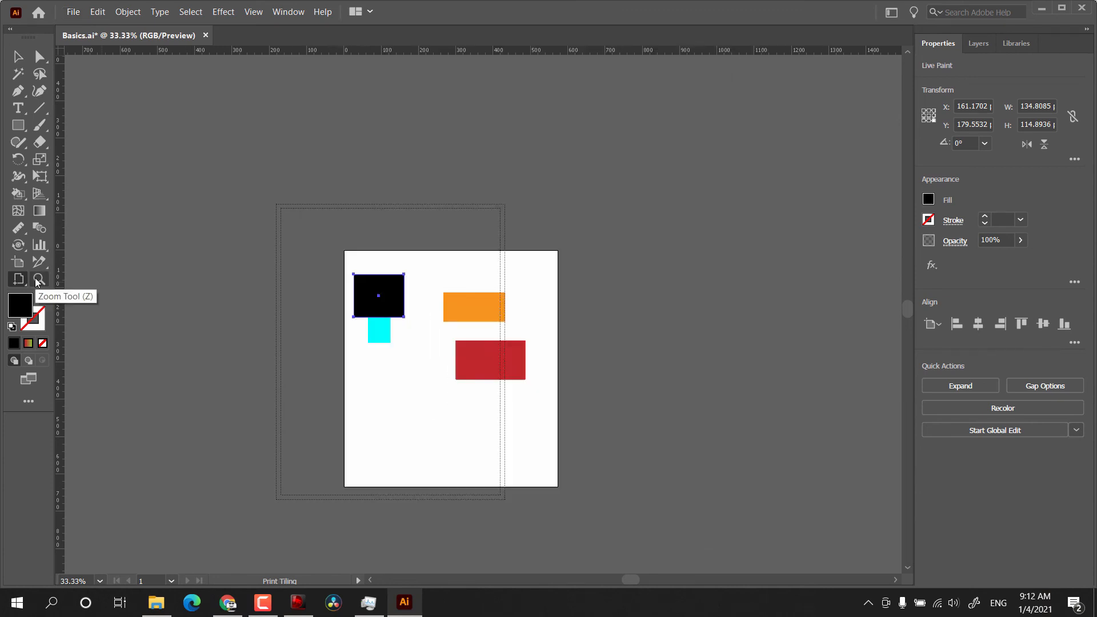
- Zoom in on the artboard beside the black rectangle and zoom back out with the Zoom tool
{"action": "left_click", "coordinate": [38, 279]}
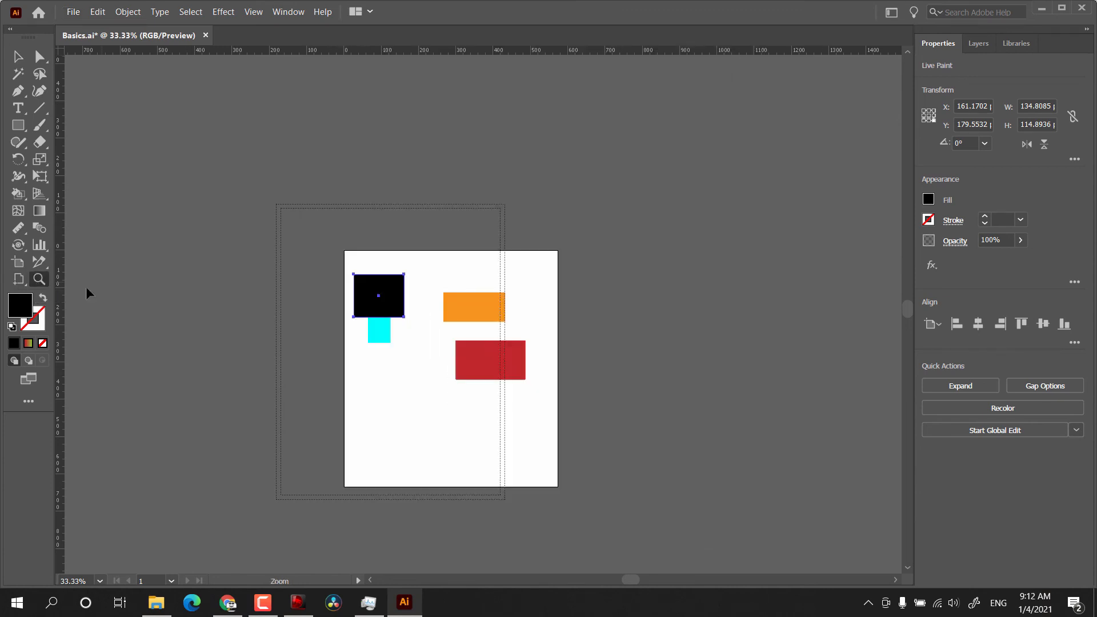
{"action": "left_click", "coordinate": [428, 344]}
{"action": "left_click", "coordinate": [412, 346]}
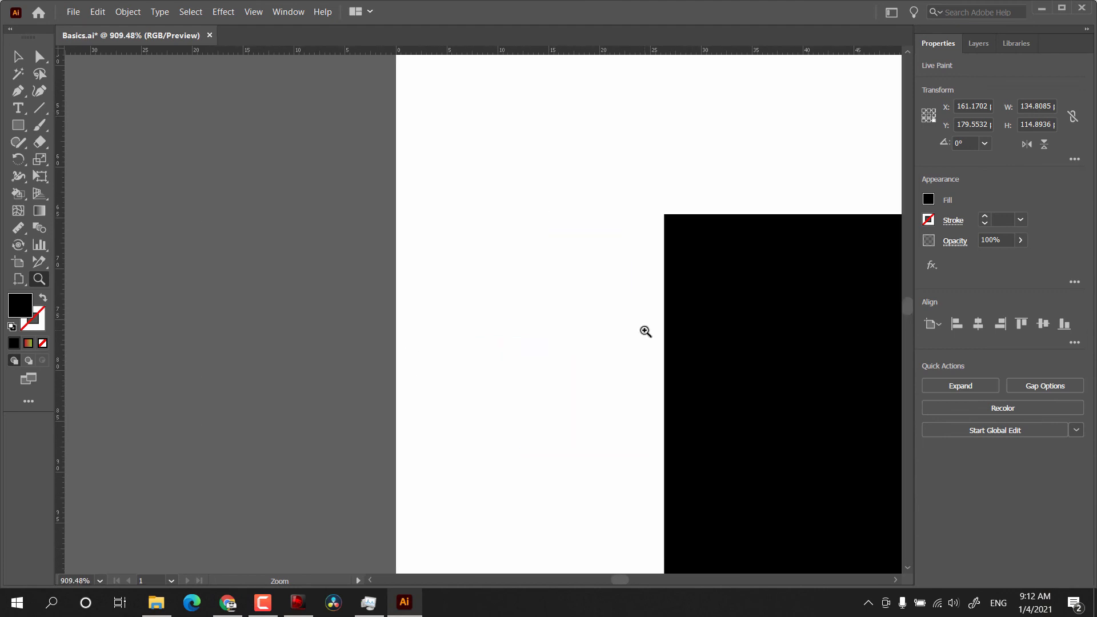
{"action": "left_click_drag", "start_coordinate": [643, 331], "coordinate": [237, 52]}
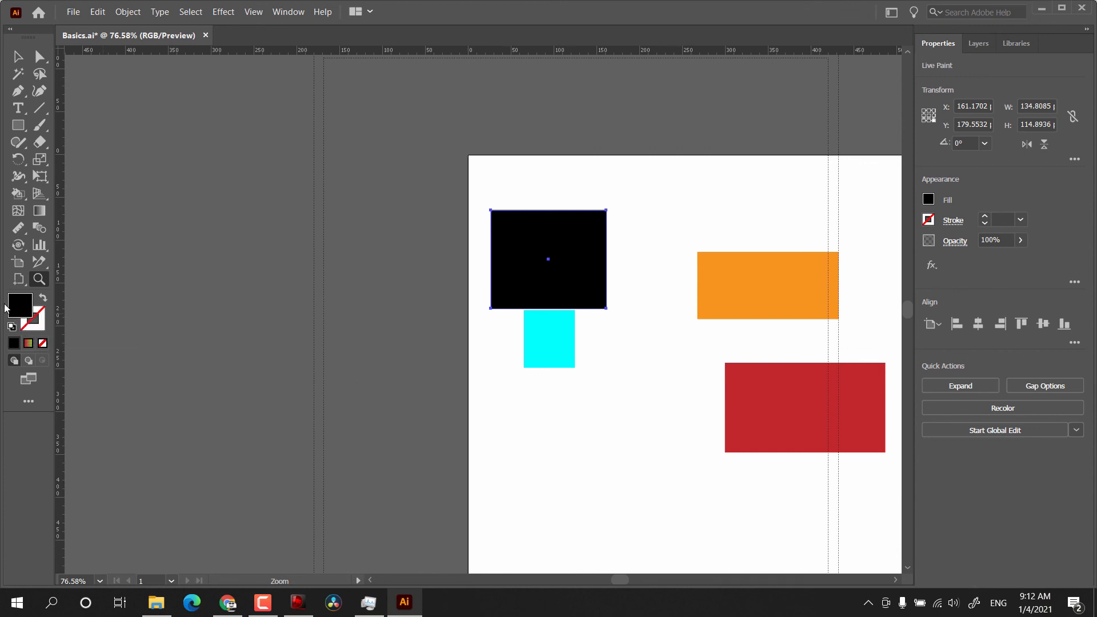
- Alternate the active colour between fill and stroke, ending on fill, and look at the black rectangle's fill swatches
{"action": "key", "text": "x"}
{"action": "key", "text": "x"}
{"action": "key", "text": "x"}
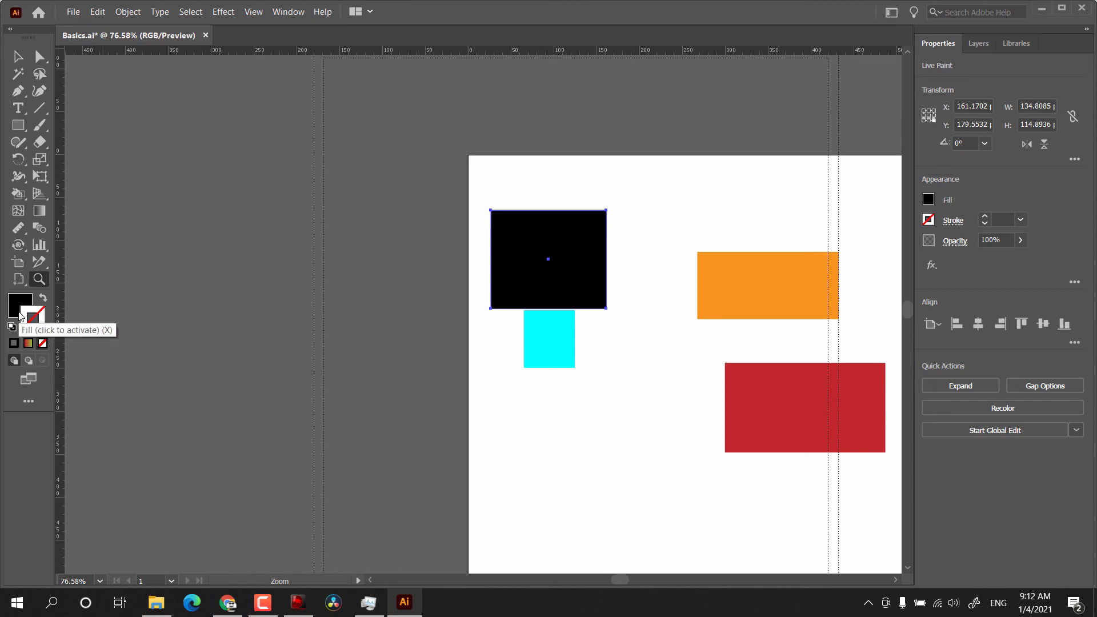
{"action": "left_click", "coordinate": [20, 316]}
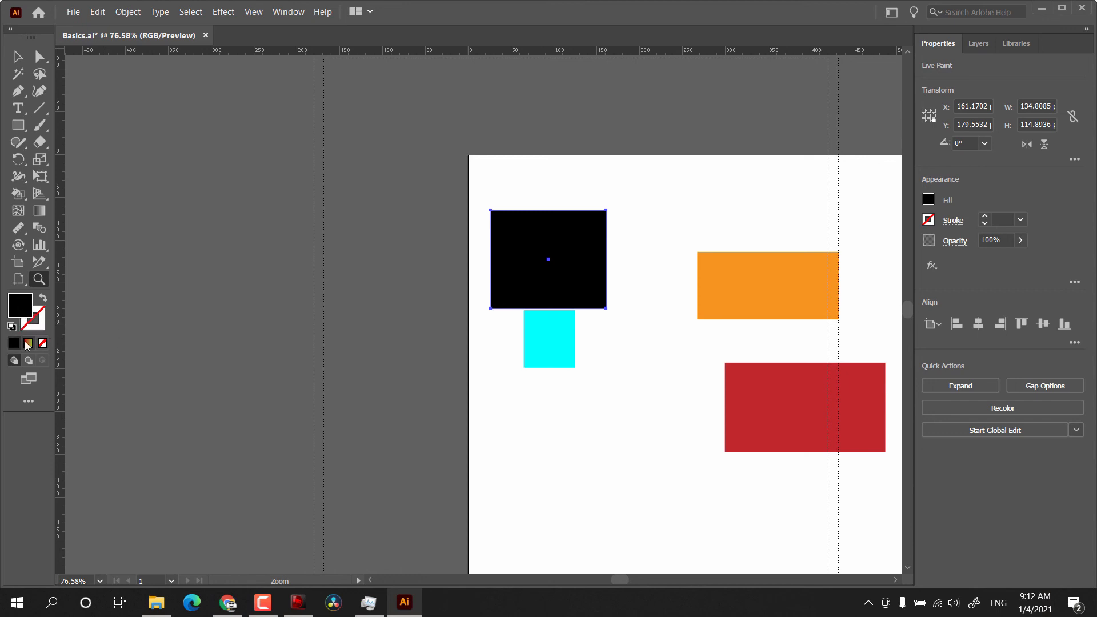
{"action": "left_click", "coordinate": [930, 199]}
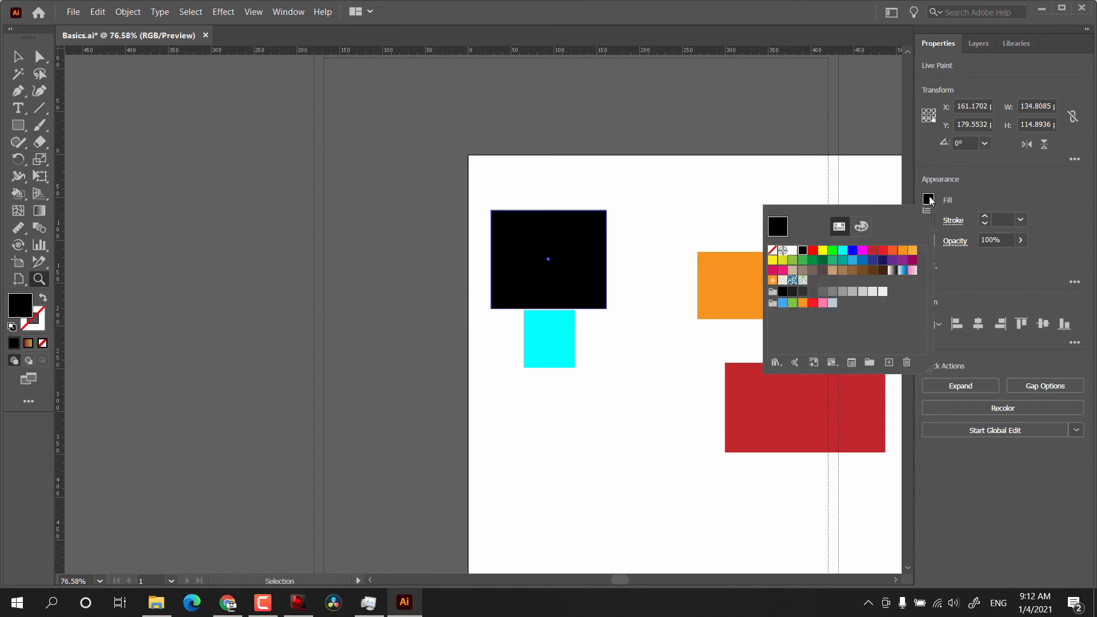
{"action": "left_click", "coordinate": [23, 340]}
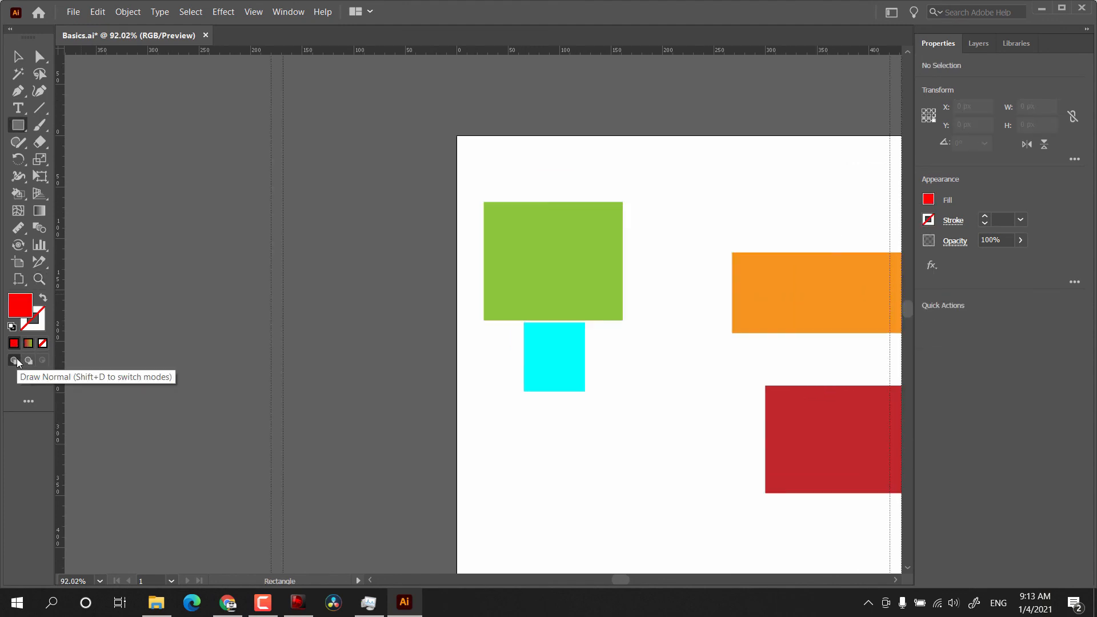
- In Draw Normal mode, draw a small red rectangle above the orange one and another of about 63 × 84 px over the green rectangle
{"action": "left_click_drag", "start_coordinate": [688, 186], "coordinate": [742, 232]}
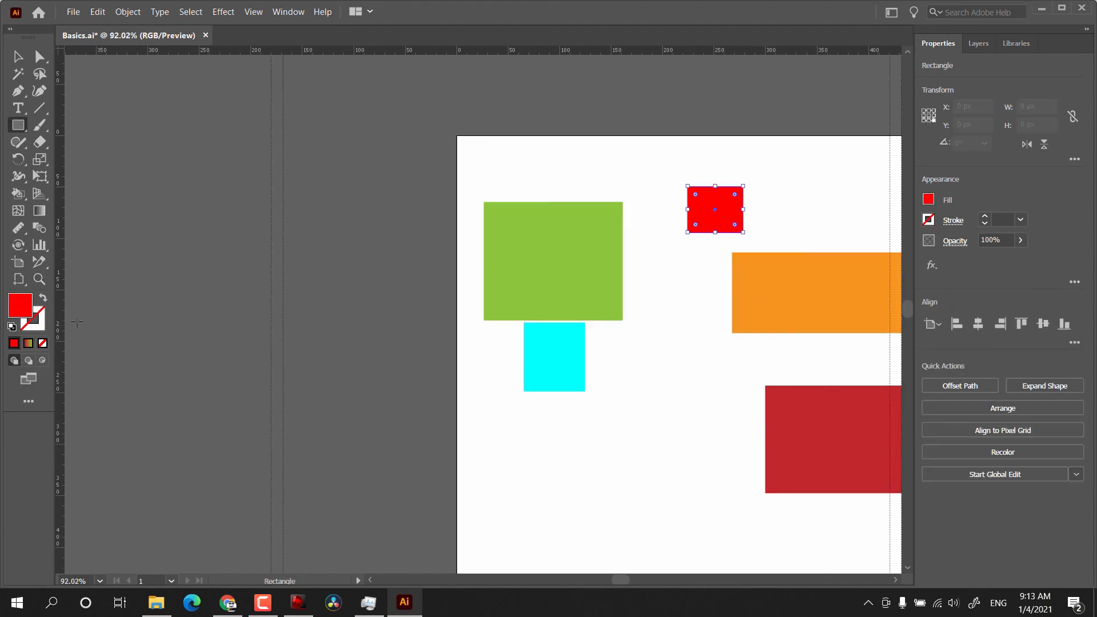
{"action": "left_click_drag", "start_coordinate": [526, 170], "coordinate": [590, 255]}
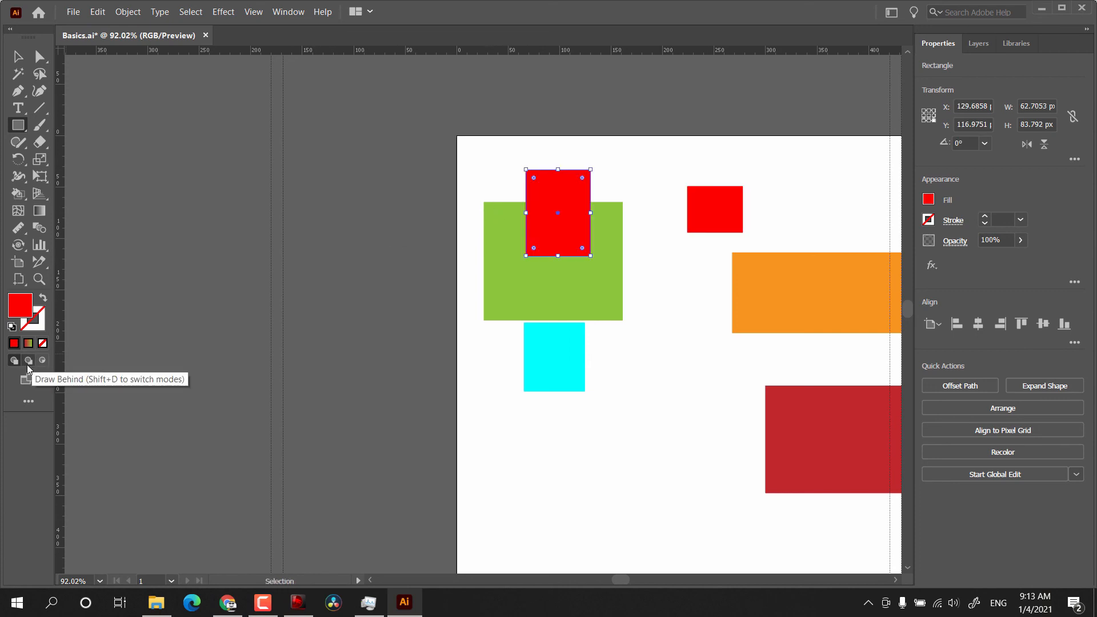
- Delete the red rectangle over the green one and, in Draw Behind mode, draw a red one about 105 × 70 px and a blue one about 45 × 42 px
{"action": "left_click", "coordinate": [29, 361]}
{"action": "key", "text": "Delete"}
{"action": "left_click_drag", "start_coordinate": [577, 238], "coordinate": [685, 310]}
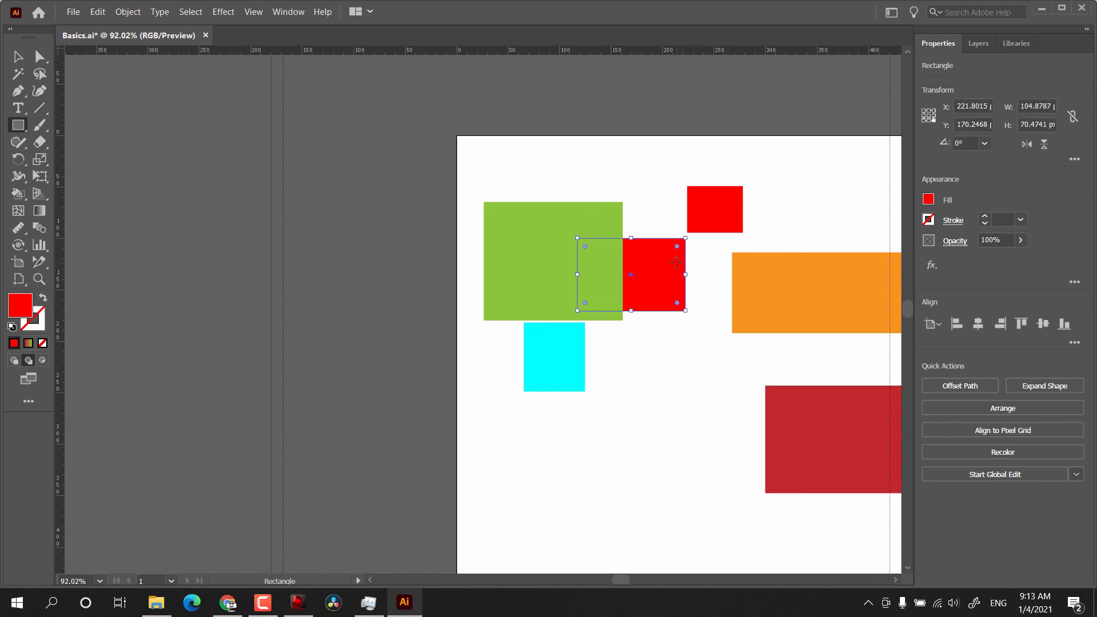
{"action": "left_click_drag", "start_coordinate": [677, 262], "coordinate": [724, 304]}
- Switch to Full Screen Mode with Menu Bar and return to Normal Screen Mode
{"action": "left_click", "coordinate": [28, 378]}
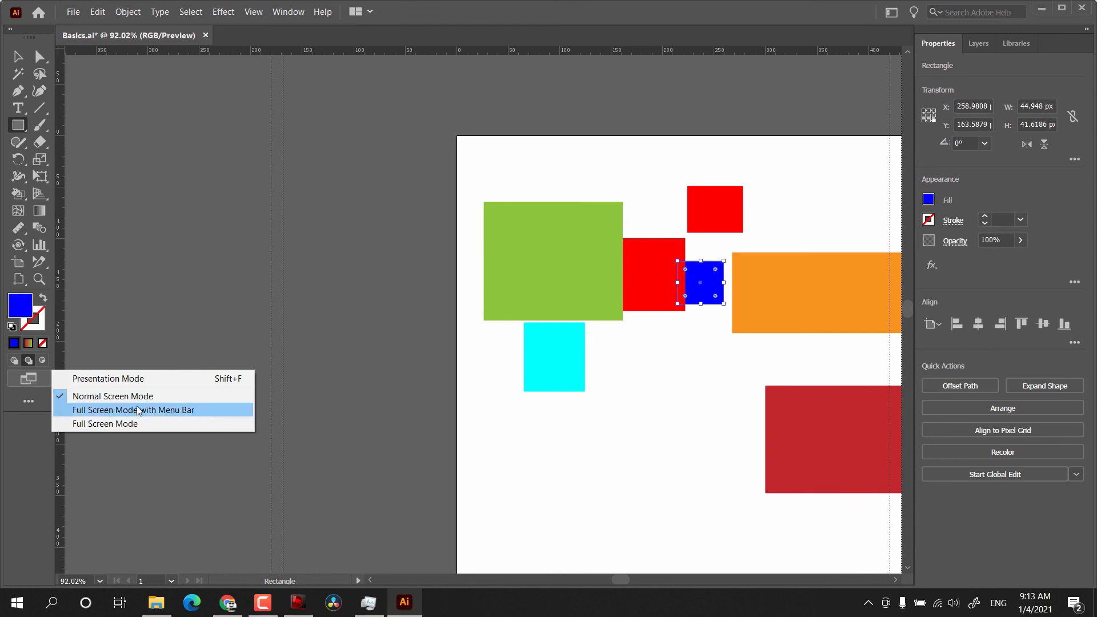
{"action": "left_click", "coordinate": [143, 414]}
{"action": "left_click", "coordinate": [27, 375]}
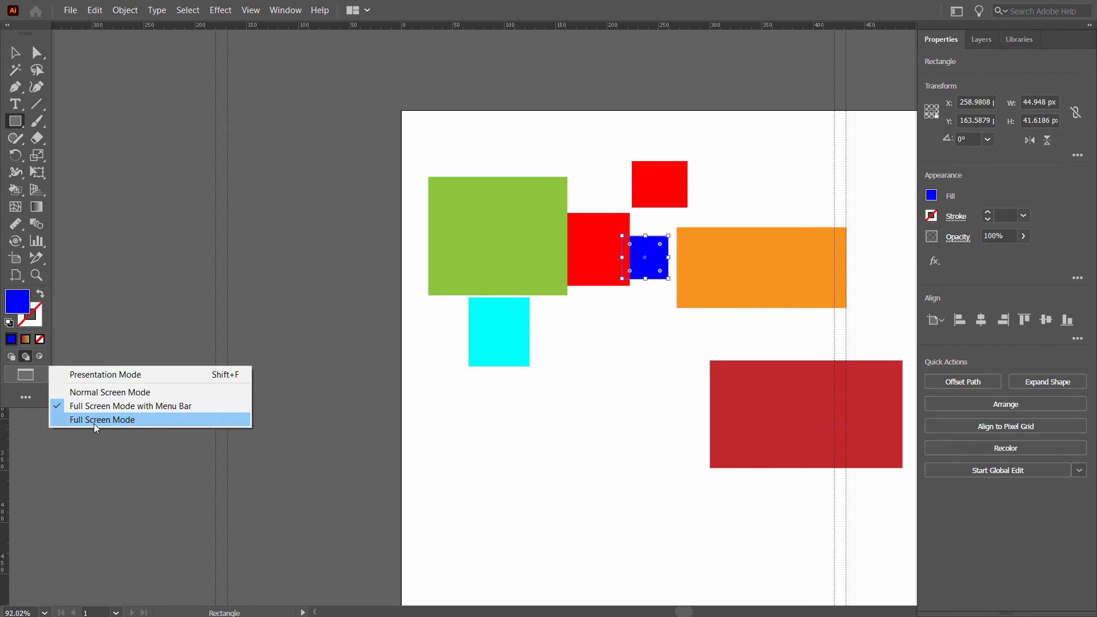
{"action": "left_click", "coordinate": [108, 391]}
- Look through the complete list of tools, and visit the home screen before returning to the Basics document
{"action": "left_click", "coordinate": [34, 405]}
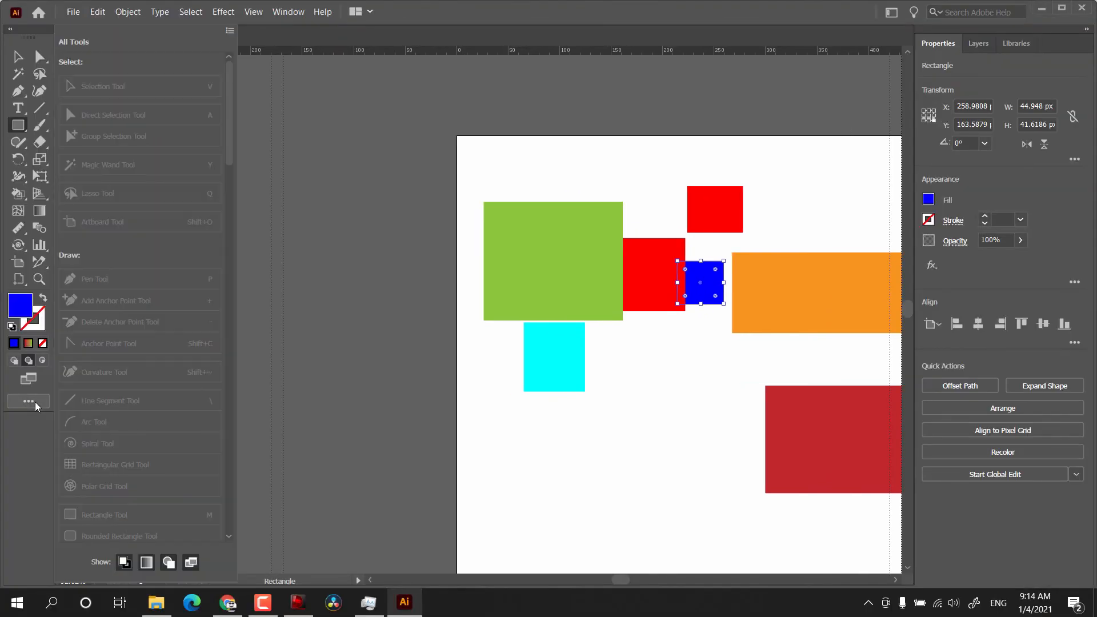
{"action": "scroll", "coordinate": [159, 244], "scroll_direction": "down", "scroll_amount": 10}
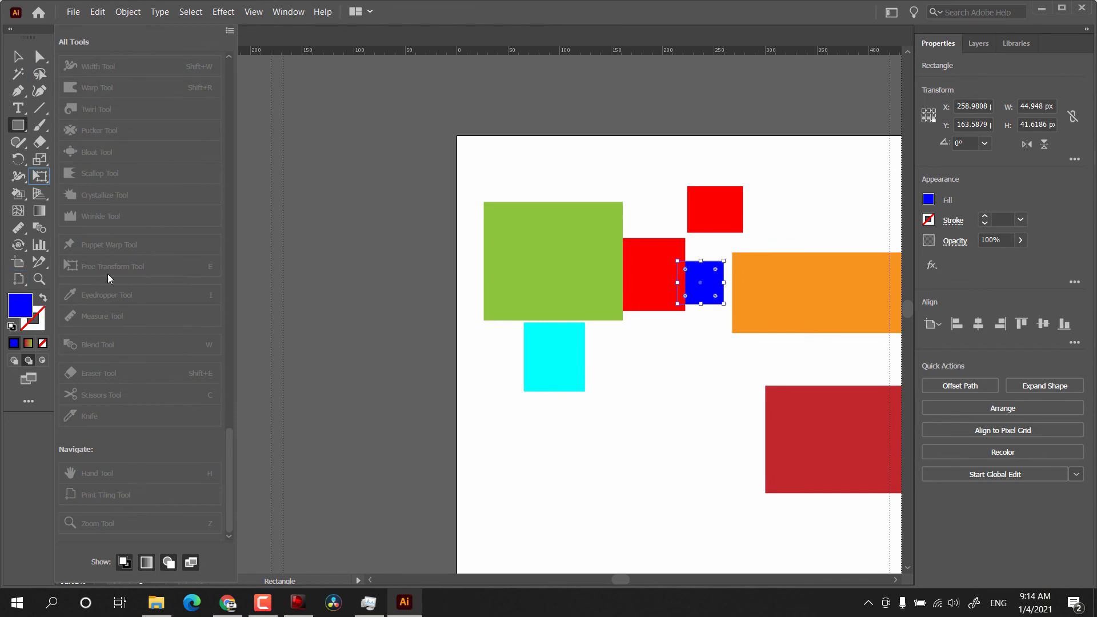
{"action": "scroll", "coordinate": [103, 343], "scroll_direction": "up", "scroll_amount": 3}
{"action": "left_click", "coordinate": [28, 401]}
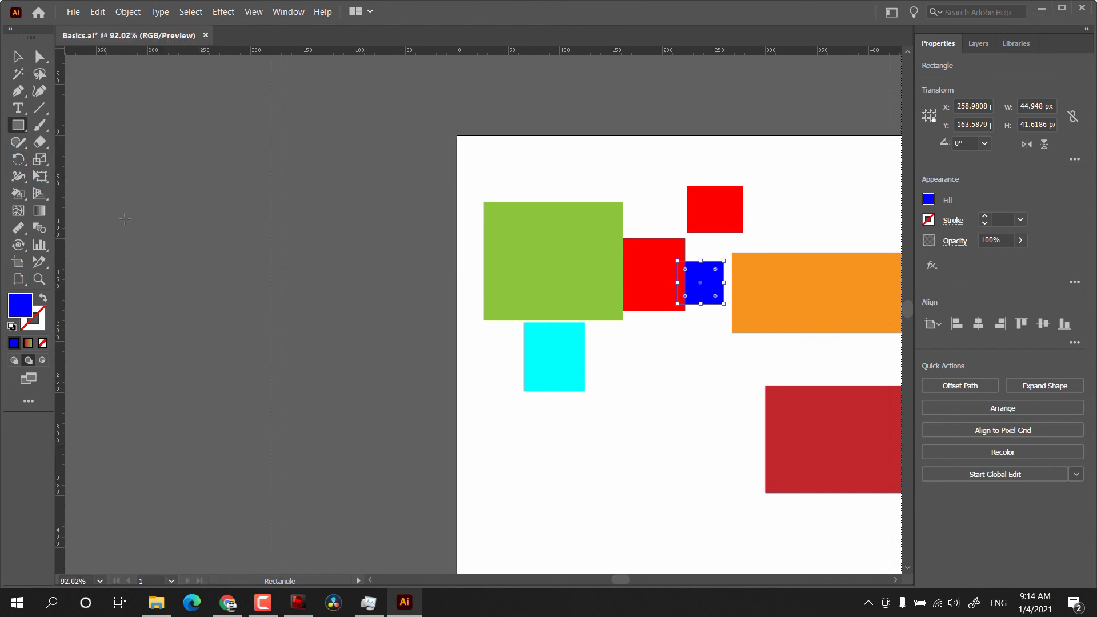
{"action": "left_click", "coordinate": [38, 12]}
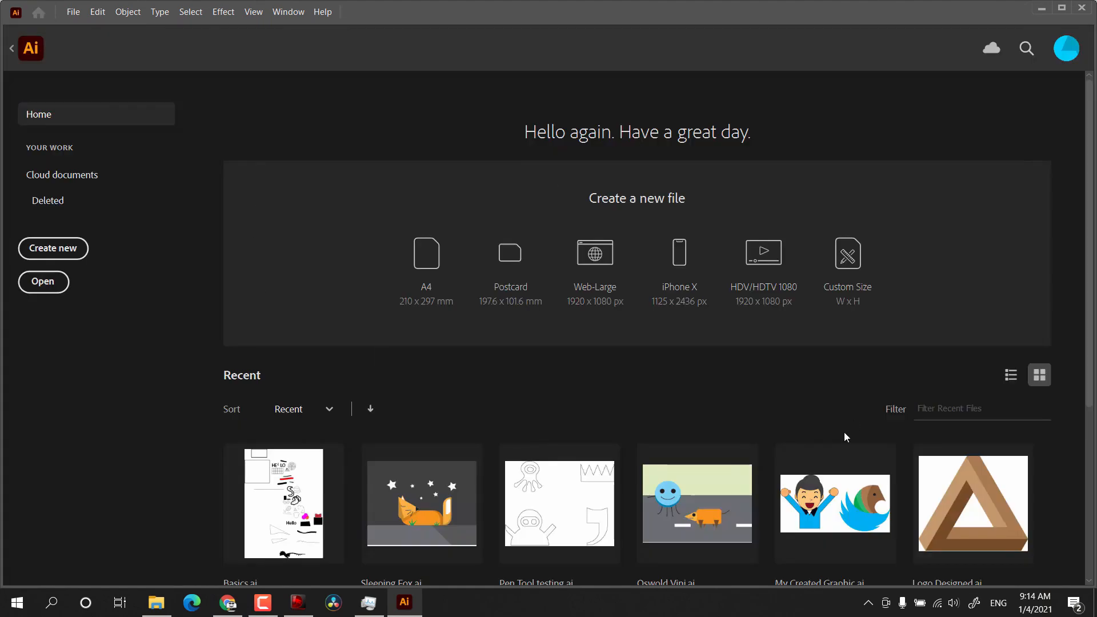
{"action": "left_click", "coordinate": [12, 48]}
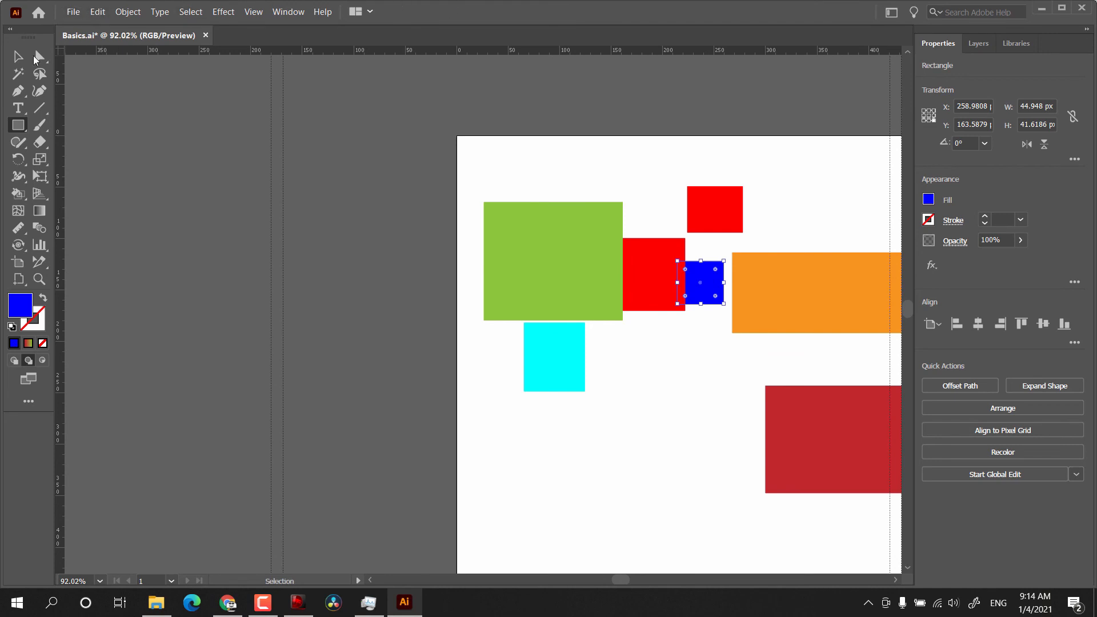
- Look through the available file, editing, preference, object, selection and effect commands
{"action": "left_click", "coordinate": [72, 12]}
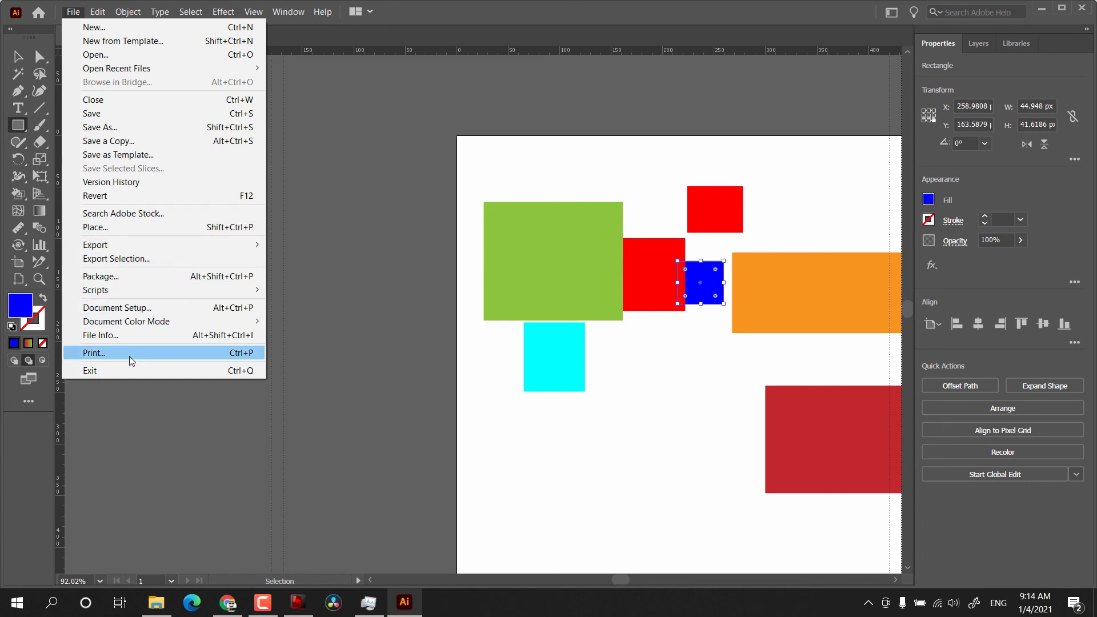
{"action": "mouse_move", "coordinate": [98, 12]}
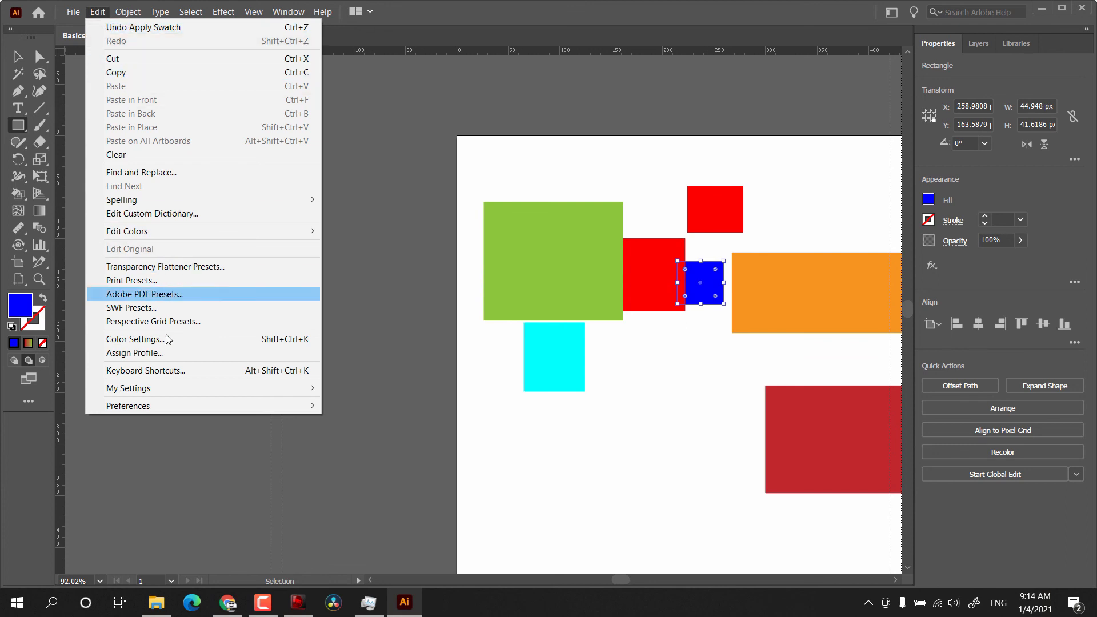
{"action": "mouse_move", "coordinate": [138, 410]}
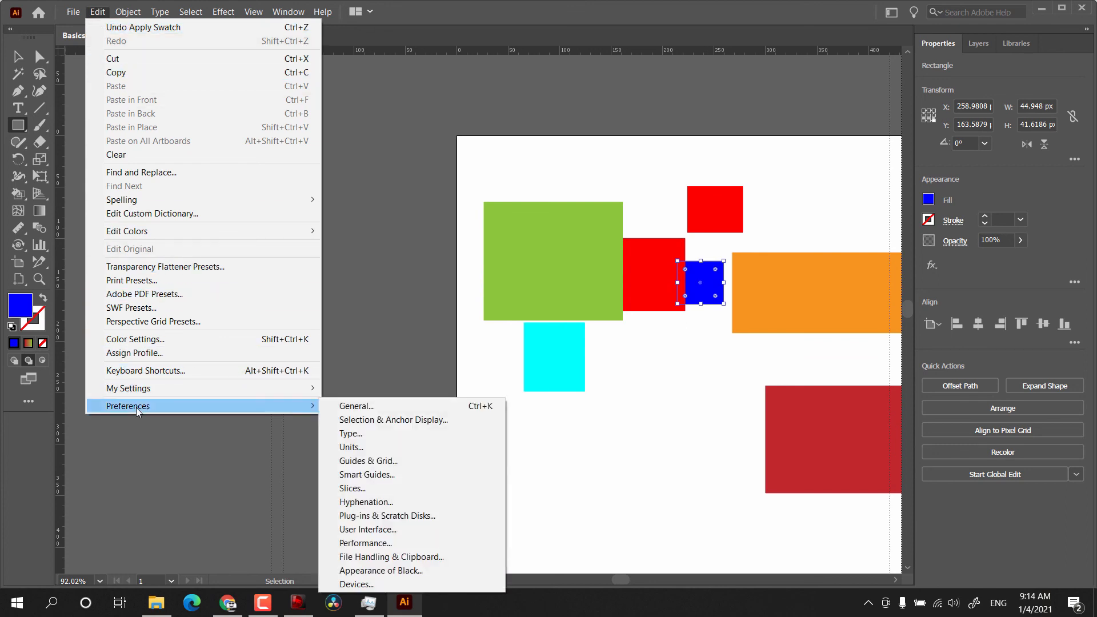
{"action": "mouse_move", "coordinate": [135, 17]}
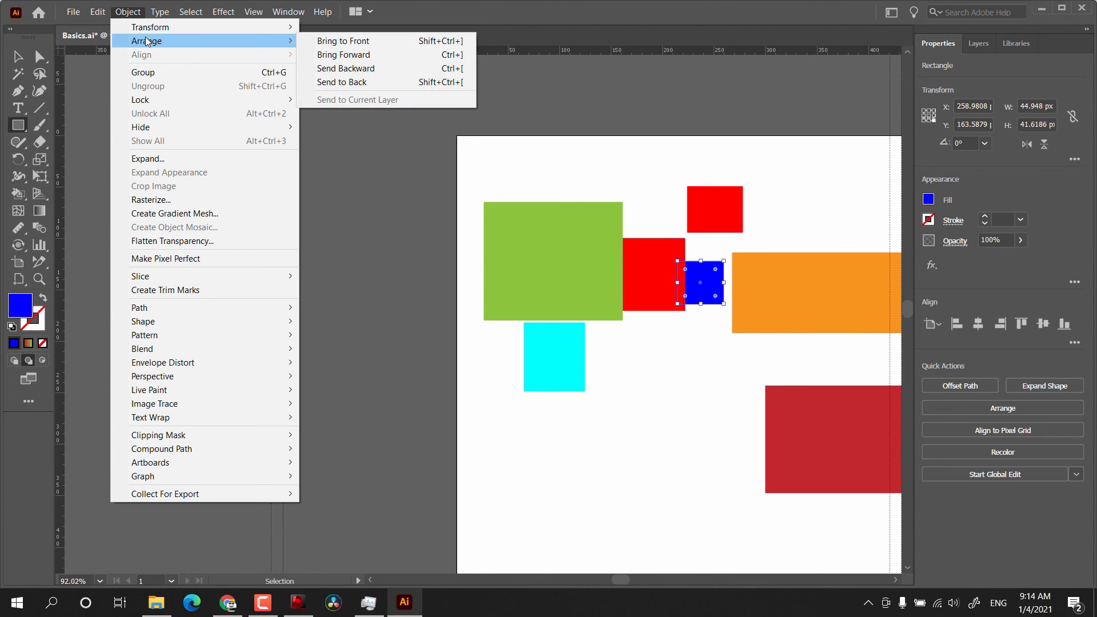
{"action": "mouse_move", "coordinate": [206, 390]}
{"action": "mouse_move", "coordinate": [210, 321]}
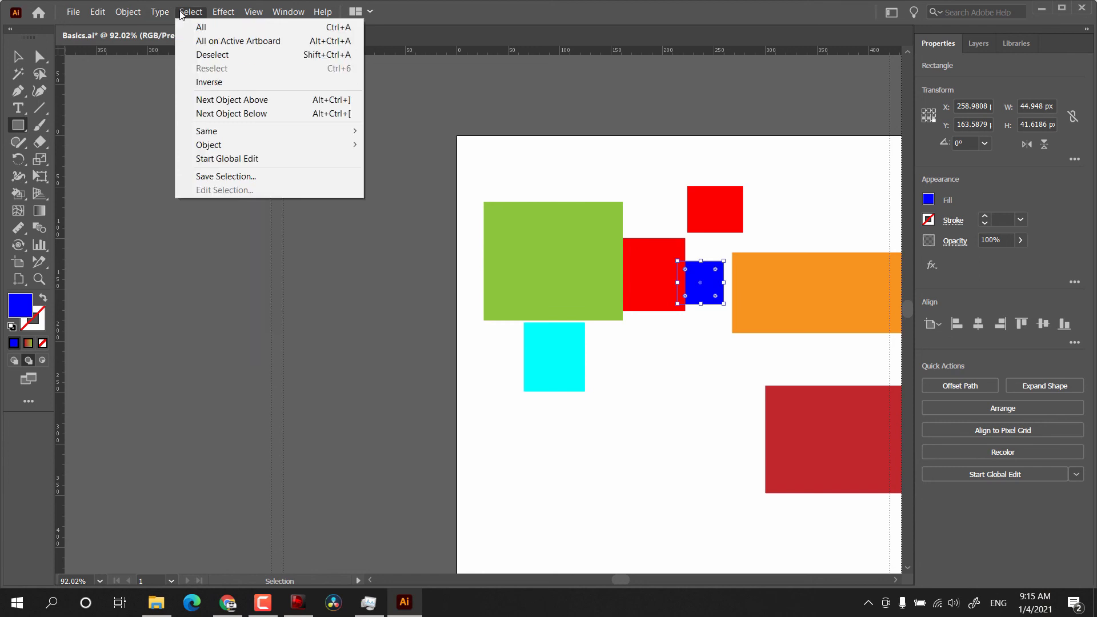
{"action": "mouse_move", "coordinate": [220, 19]}
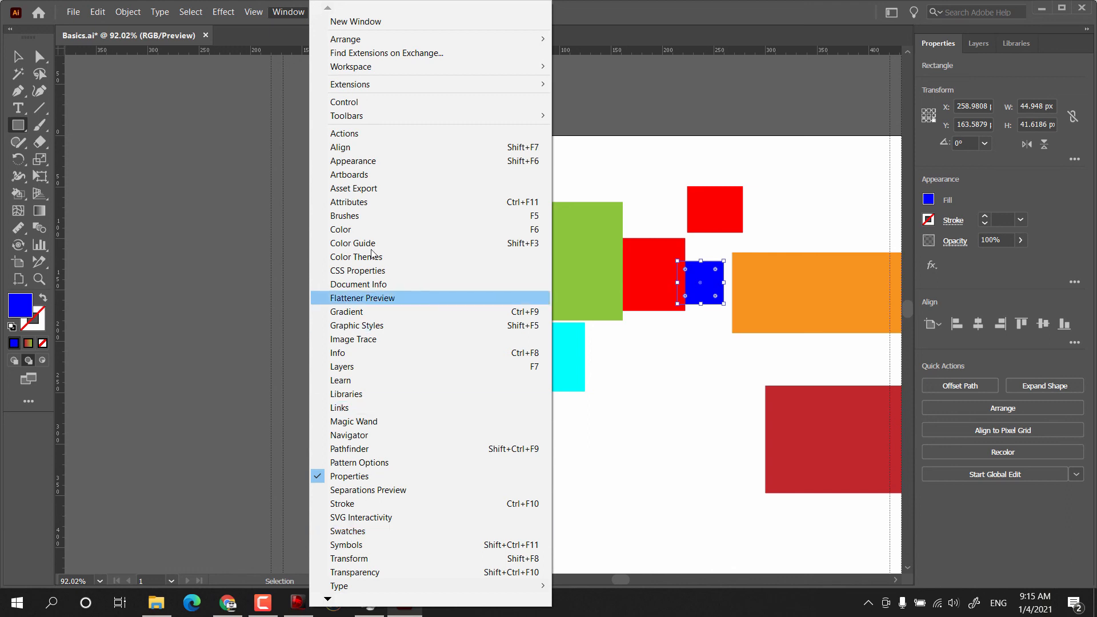
- Show the available brushes and close them, and look at the help options
{"action": "left_click", "coordinate": [387, 216]}
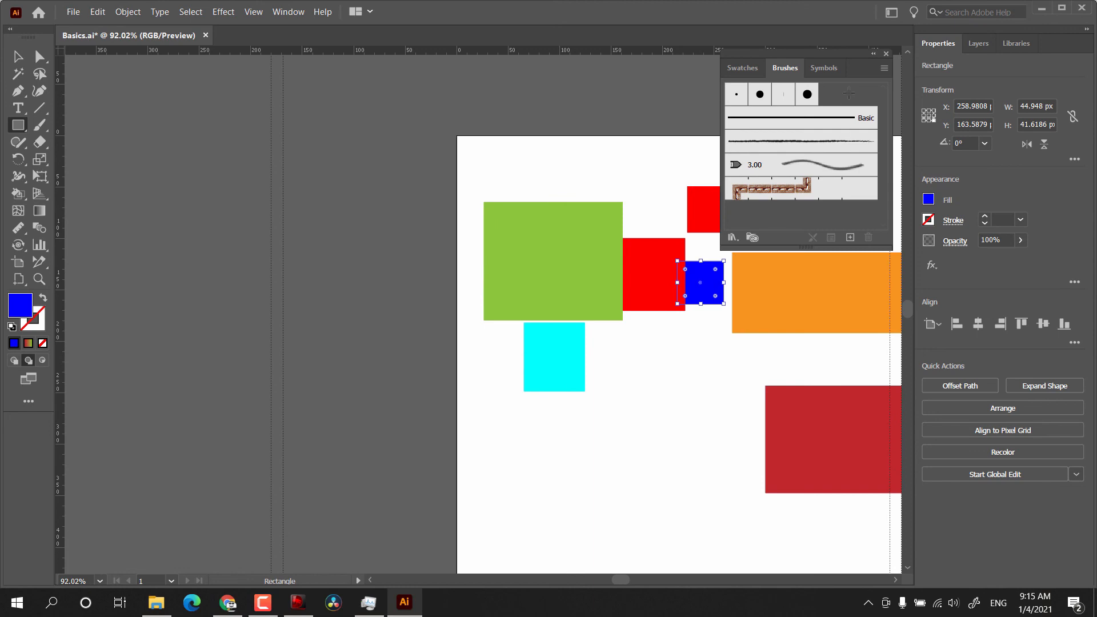
{"action": "left_click", "coordinate": [886, 54]}
{"action": "left_click", "coordinate": [322, 11]}
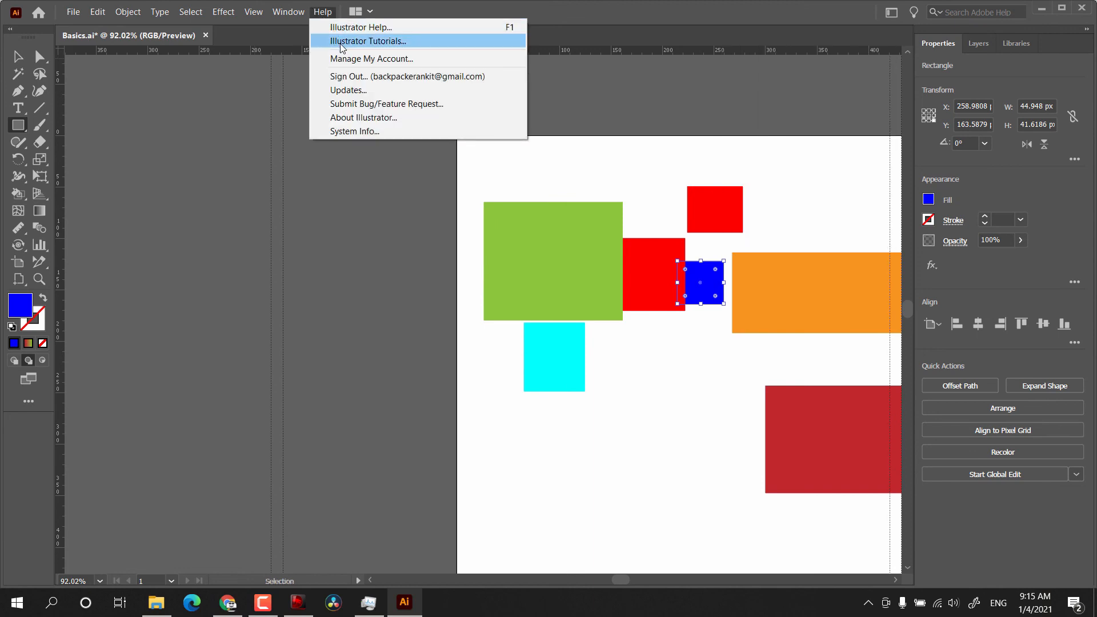